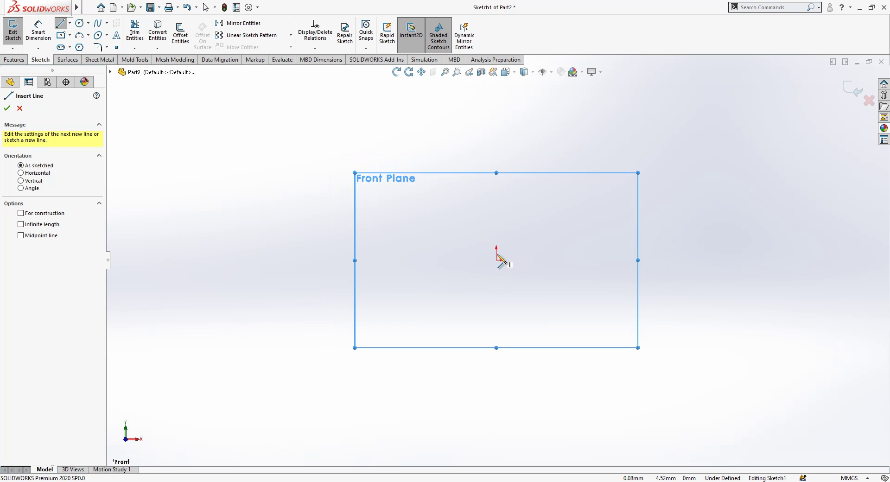
# Sketch a vertical line about 95 mm long down to the origin, a horizontal base about 37 mm leftward, an upright side line and a tangent arc.
pyautogui.click(496, 136)
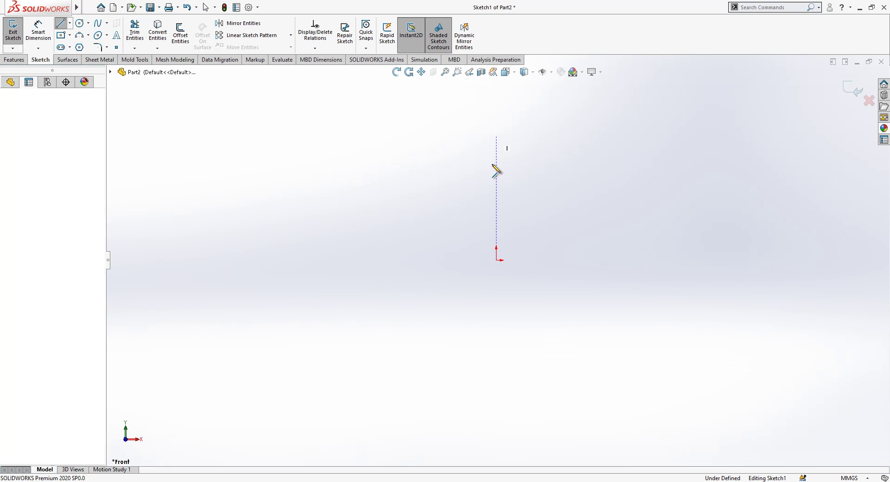
pyautogui.click(496, 260)
pyautogui.click(448, 260)
pyautogui.click(448, 130)
pyautogui.scroll(-3, 449, 135)
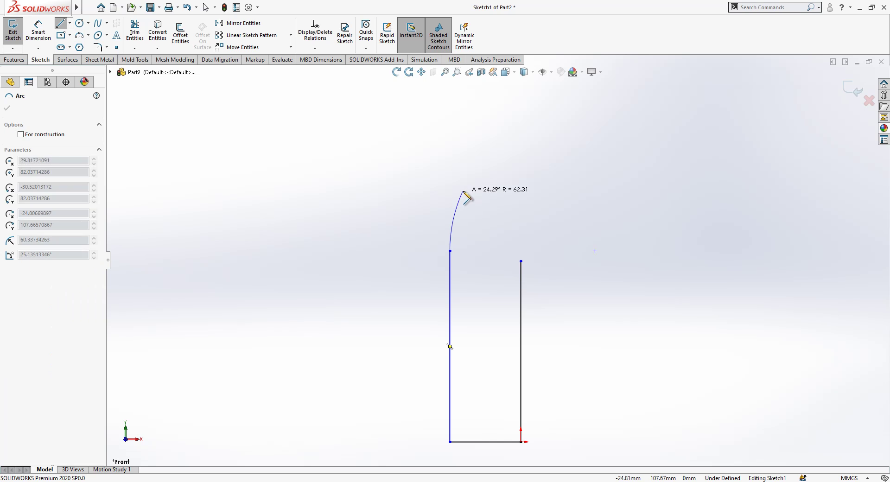
pyautogui.click(462, 181)
pyautogui.press('Escape')
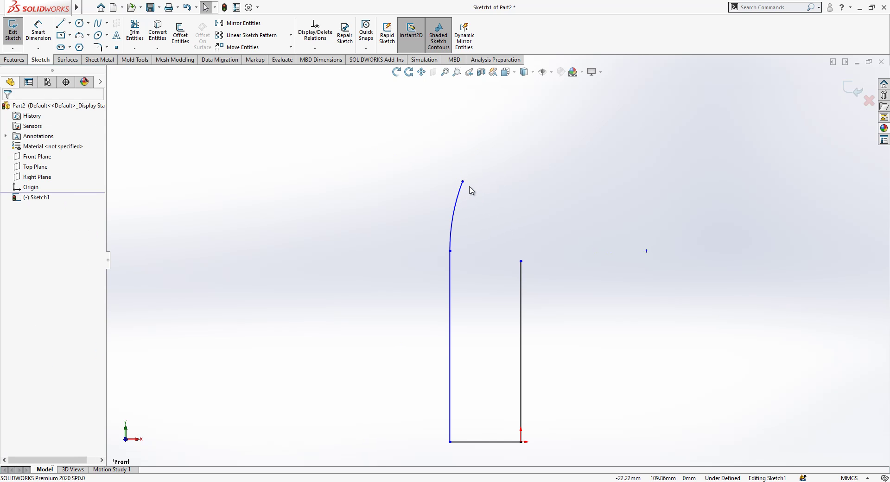
# Convert the vertical line through the origin and the horizontal base line to construction geometry.
pyautogui.scroll(2, 532, 207)
pyautogui.moveTo(543, 222); pyautogui.dragTo(505, 387)
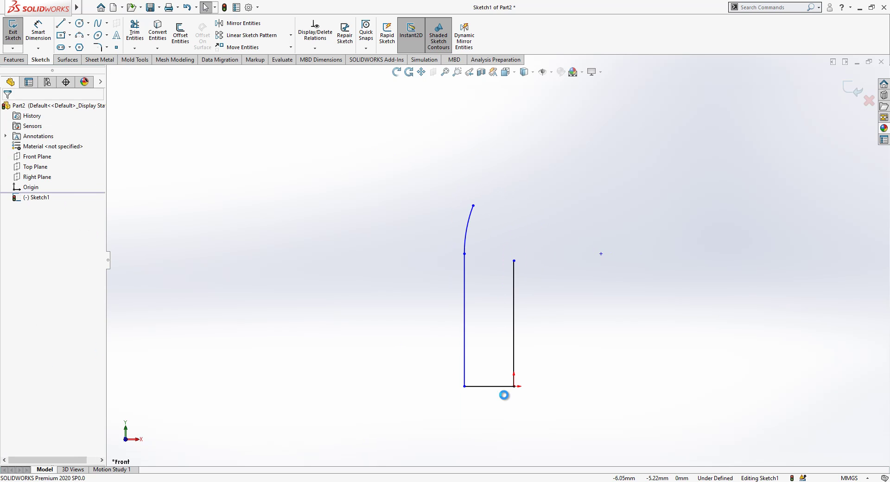
pyautogui.click(531, 367)
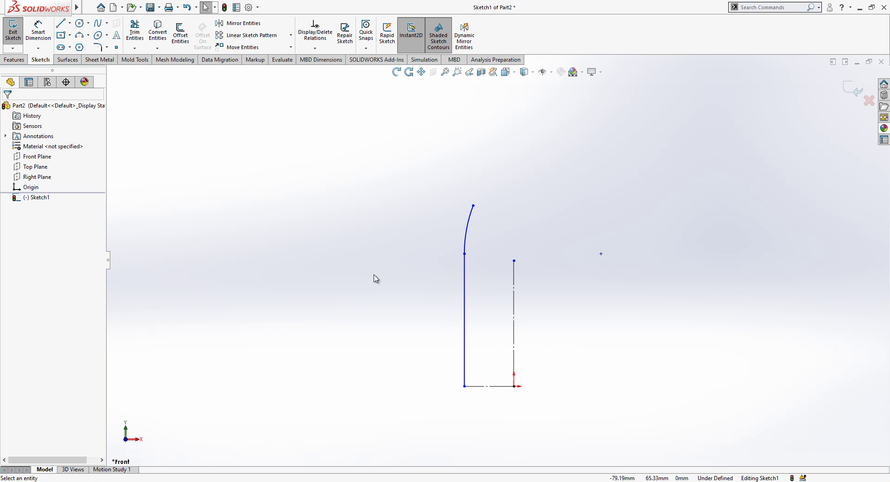
# Dimension the profile's solid vertical side line to 100 mm.
pyautogui.click(38, 30)
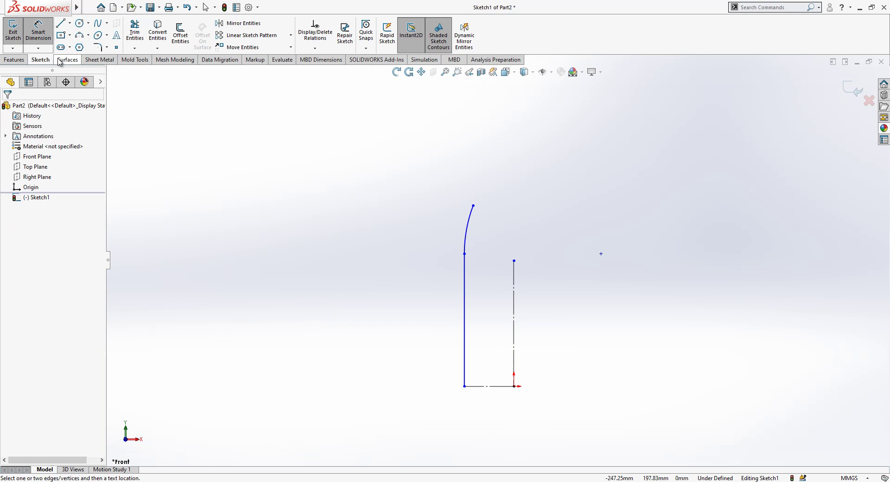
pyautogui.click(465, 322)
pyautogui.click(427, 315)
pyautogui.write('100')
pyautogui.press('Return')
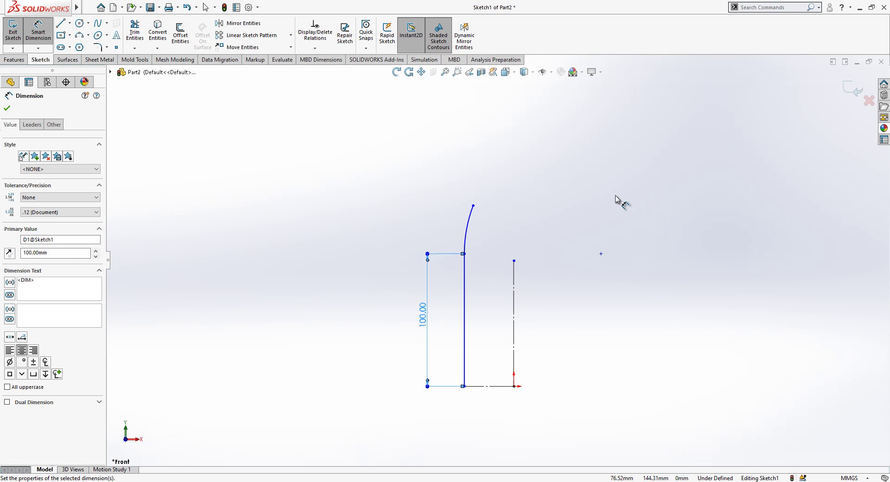
# Dimension the vertical height between the arc's two endpoints to 35 mm.
pyautogui.click(463, 254)
pyautogui.click(473, 206)
pyautogui.click(391, 227)
pyautogui.write('35')
pyautogui.press('Return')
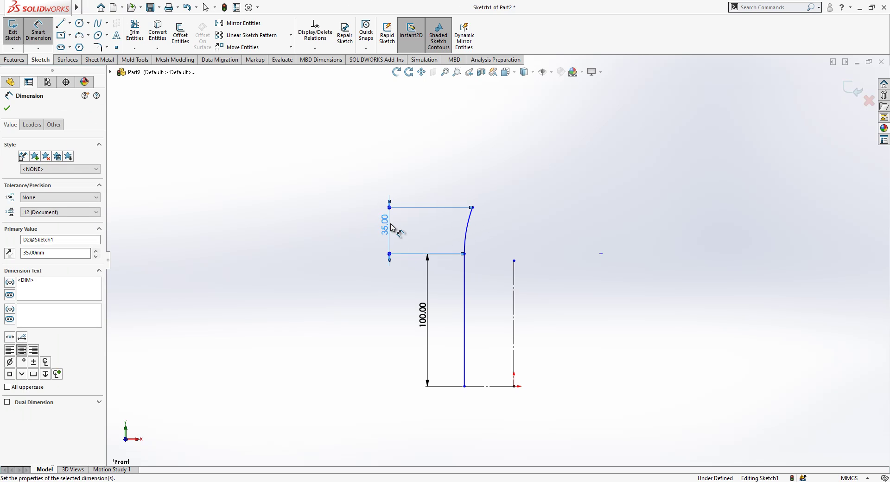
# Dimension the radius of the arc above the side line to 200 mm.
pyautogui.click(468, 230)
pyautogui.click(601, 253)
pyautogui.click(479, 235)
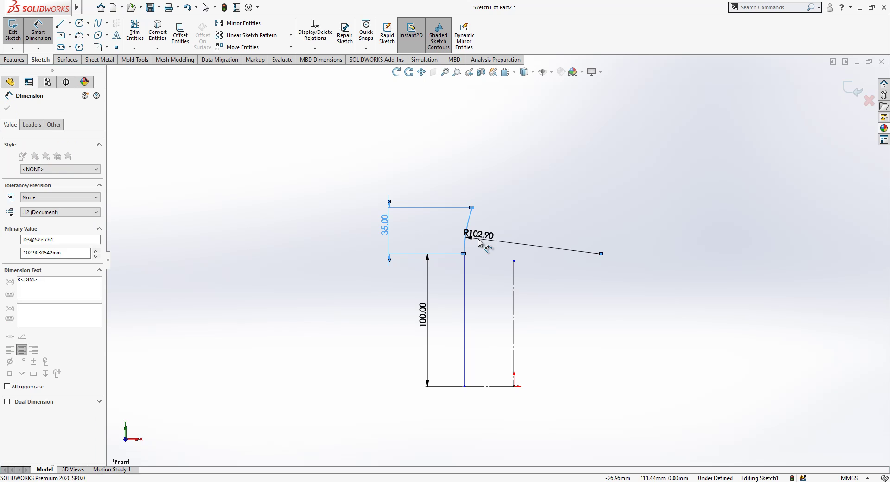
pyautogui.write('200')
pyautogui.press('Return')
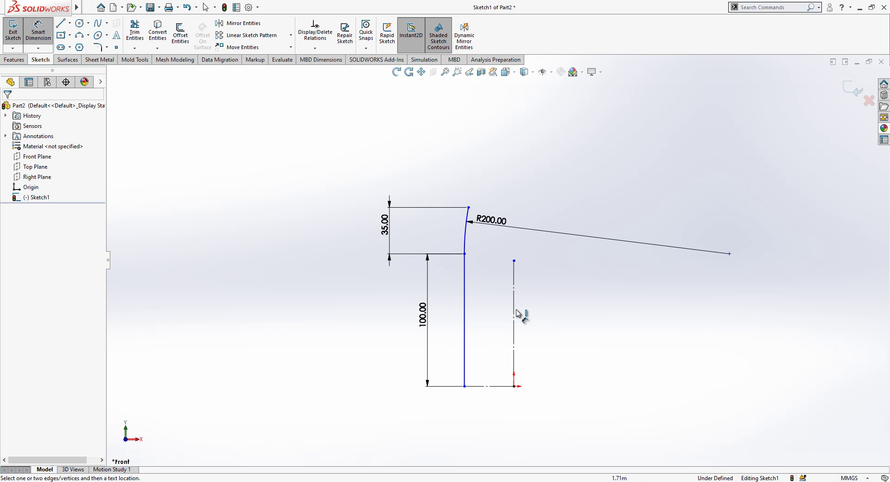
# Dimension the side line's full diameter across the vertical centerline to 55 mm and exit the sketch.
pyautogui.click(513, 312)
pyautogui.click(464, 325)
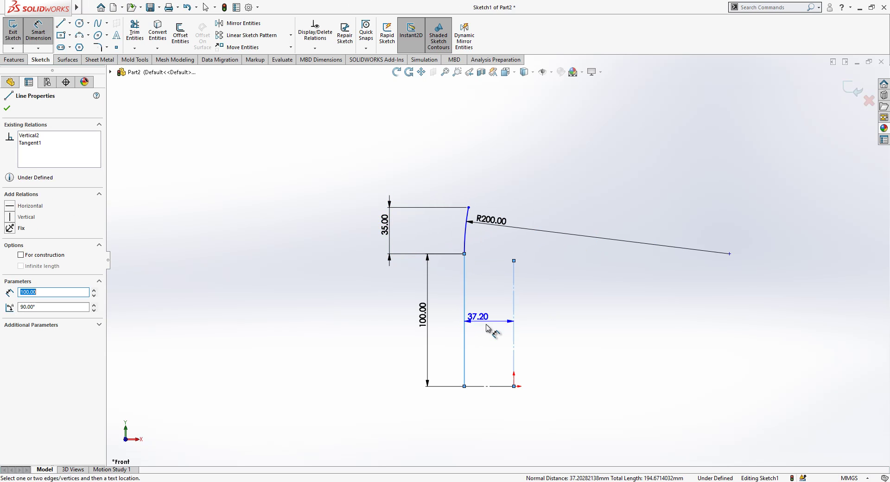
pyautogui.click(543, 351)
pyautogui.write('5')
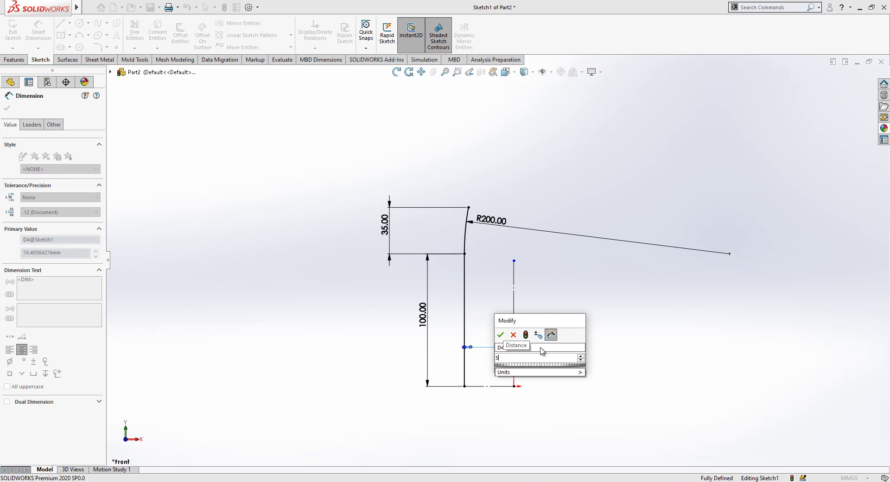
pyautogui.write('5')
pyautogui.press('Return')
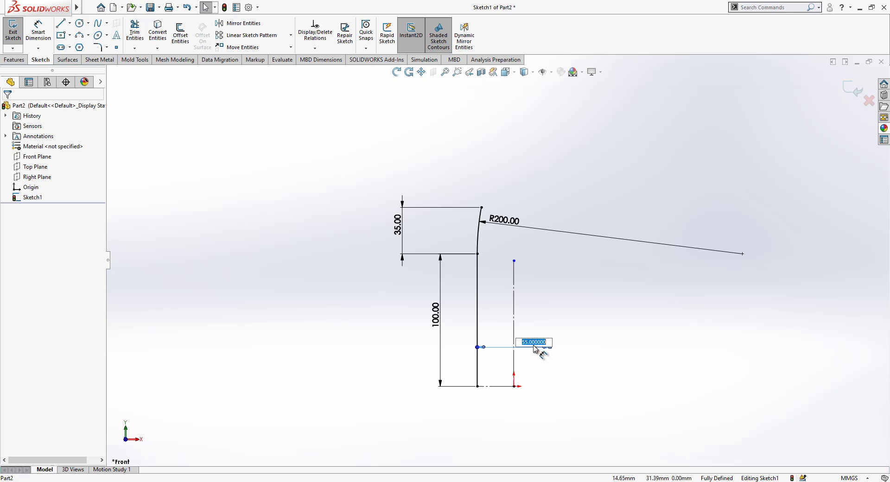
pyautogui.scroll(-1, 707, 315)
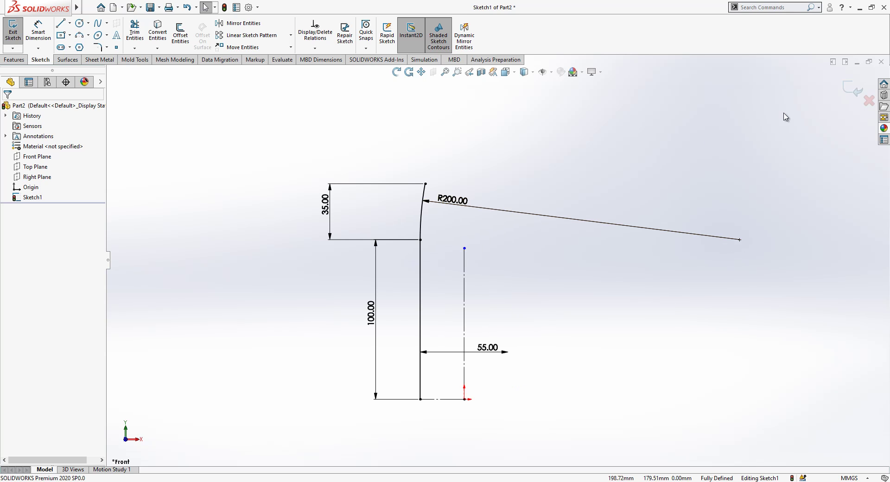
pyautogui.click(846, 92)
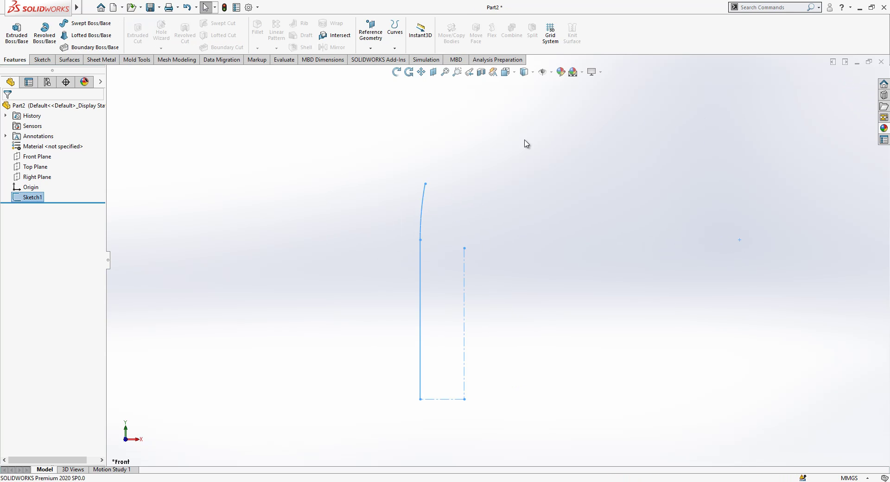
# Create a revolved surface from the profile, 90° about the vertical centerline, with the direction reversed.
pyautogui.click(68, 59)
pyautogui.click(41, 32)
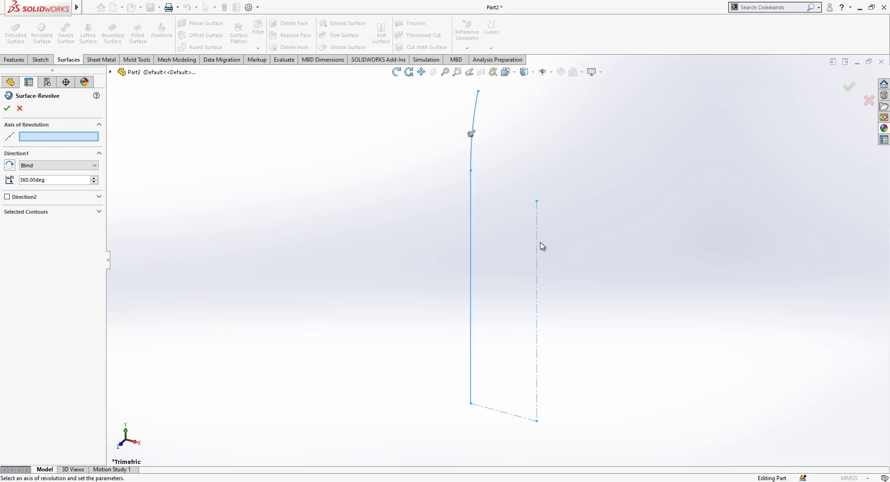
pyautogui.click(537, 246)
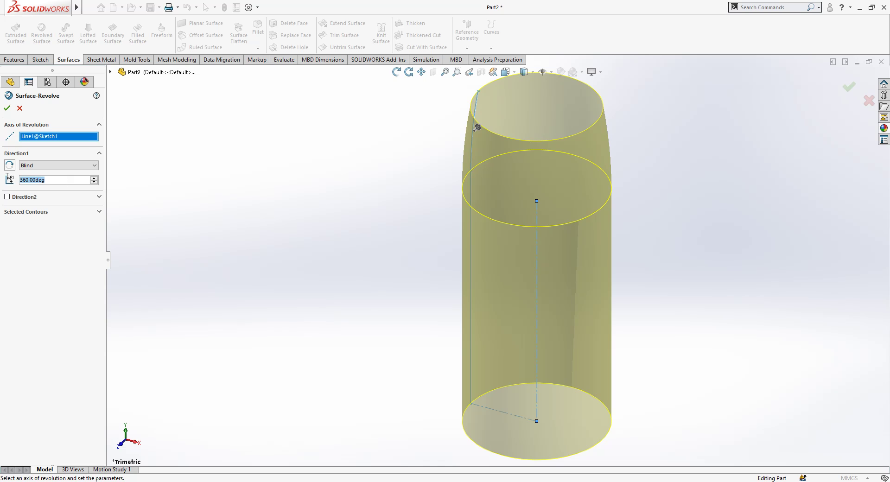
pyautogui.write('90')
pyautogui.press('Return')
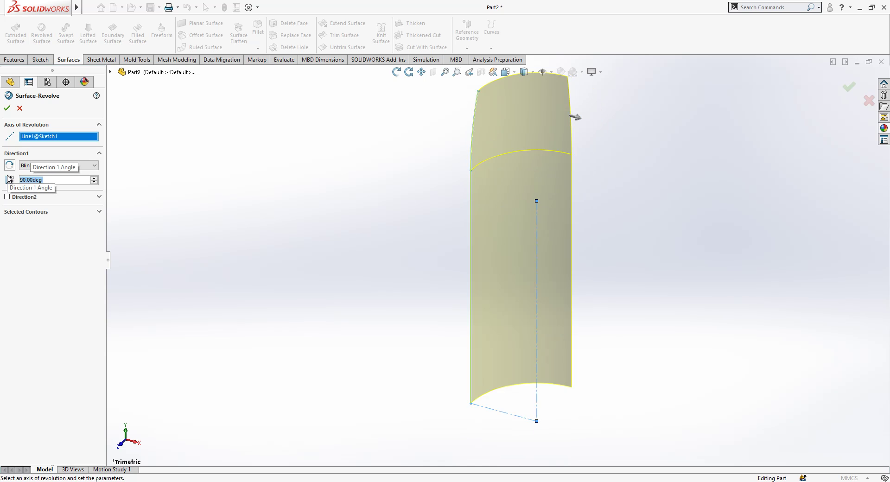
pyautogui.click(9, 165)
pyautogui.moveTo(412, 278); pyautogui.dragTo(469, 270, button='middle')
pyautogui.click(6, 109)
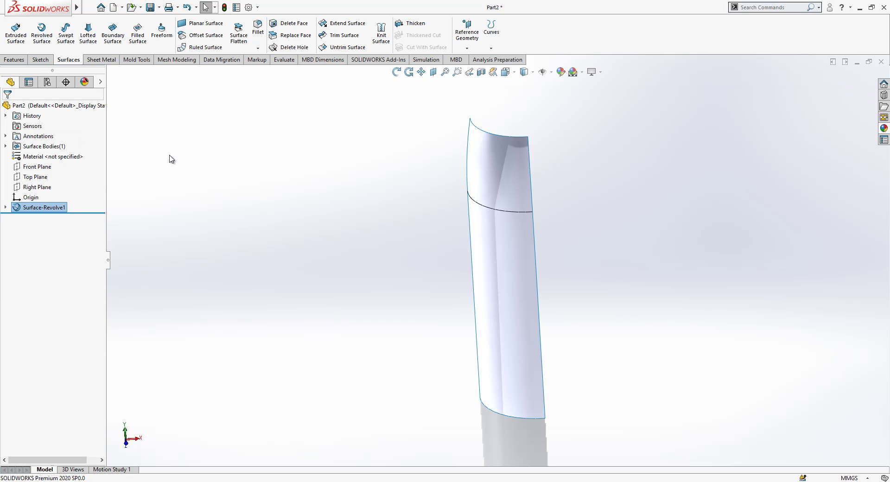
# Start a sketch on the Front Plane and draw a two-point spline about 75 mm long from the surface's left edge down to its right edge.
pyautogui.click(36, 166)
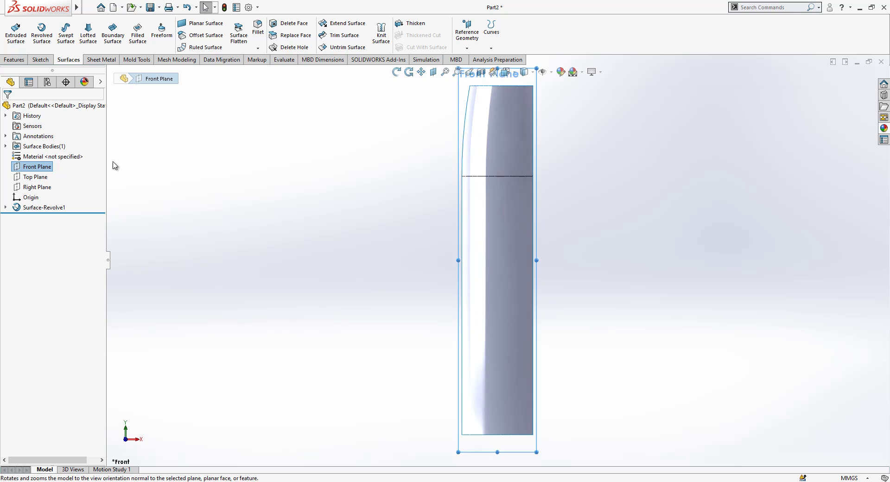
pyautogui.rightClick(50, 170)
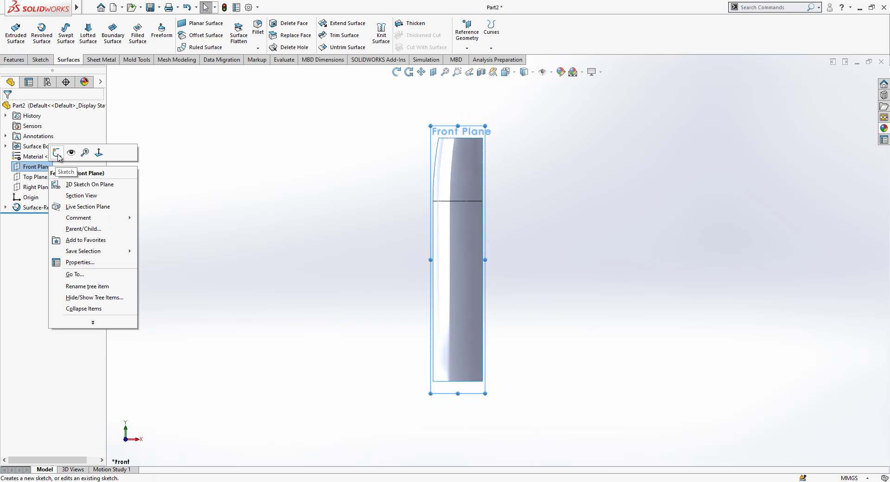
pyautogui.click(211, 186)
pyautogui.click(53, 168)
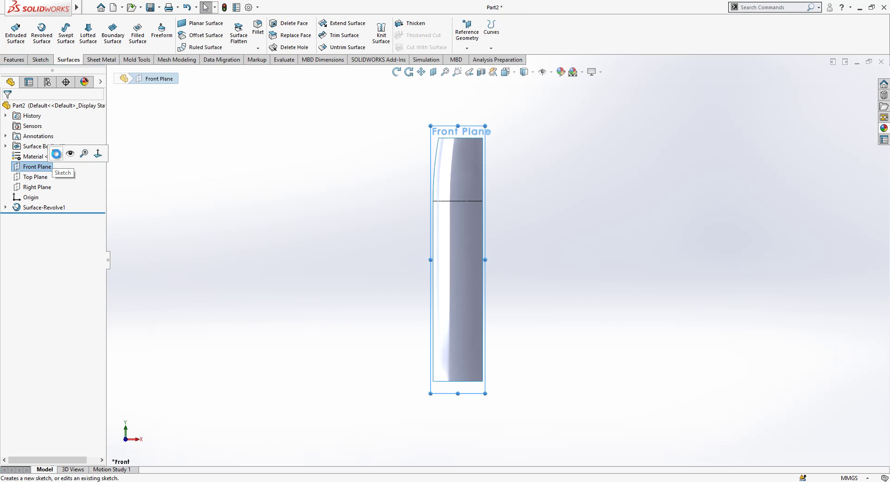
pyautogui.click(56, 155)
pyautogui.click(100, 22)
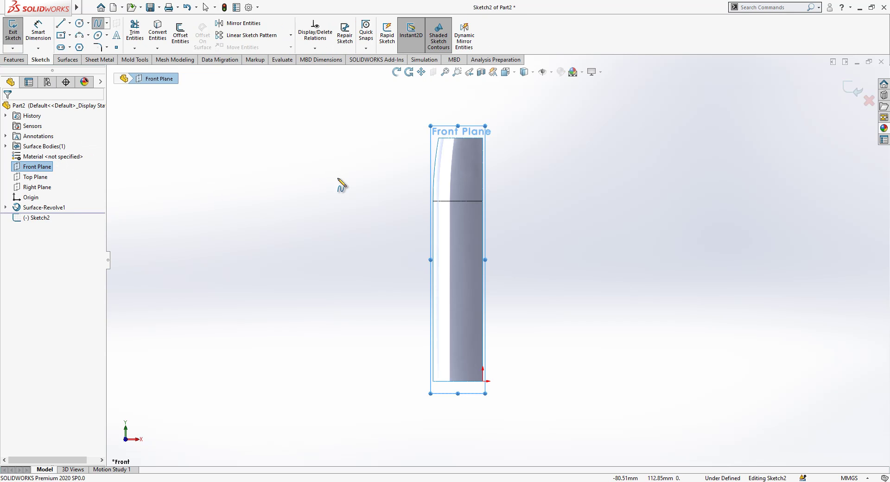
pyautogui.click(433, 236)
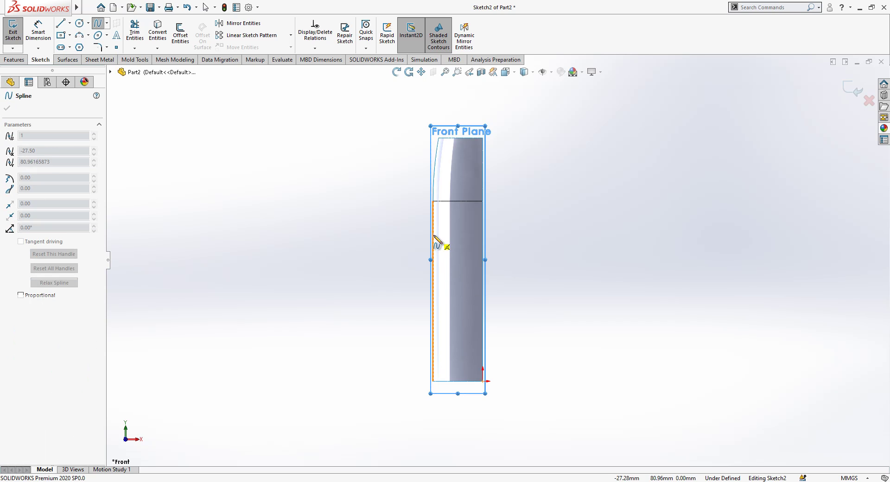
pyautogui.click(483, 362)
pyautogui.press('Escape')
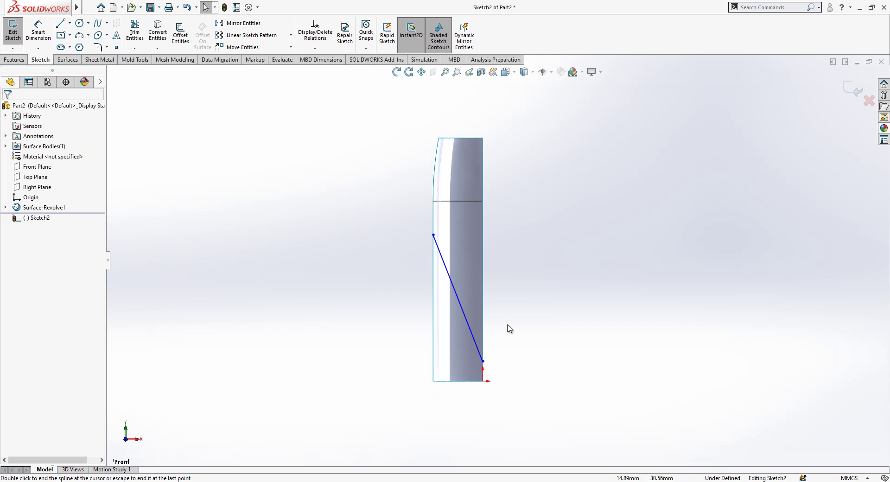
# Shape the spline with its end handles so it descends steeply and flattens nearly horizontal at its lower end.
pyautogui.click(455, 291)
pyautogui.scroll(-3, 478, 274)
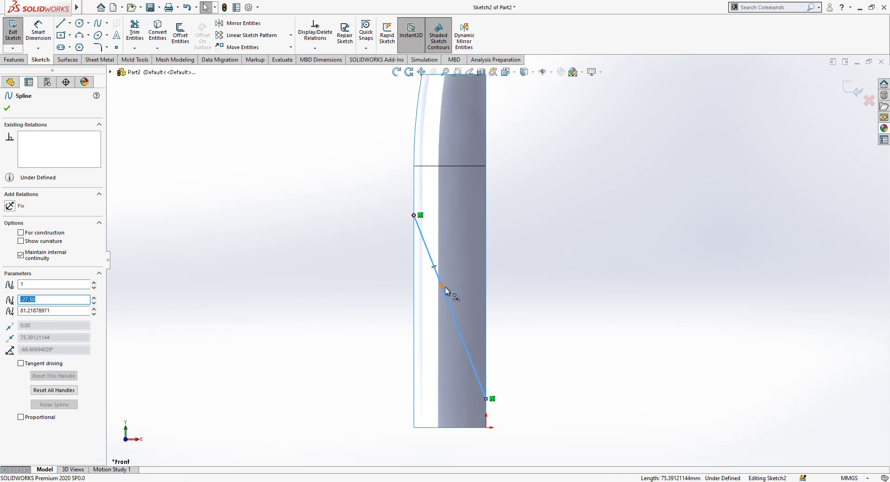
pyautogui.moveTo(432, 299); pyautogui.dragTo(425, 302)
pyautogui.moveTo(454, 358); pyautogui.dragTo(439, 400)
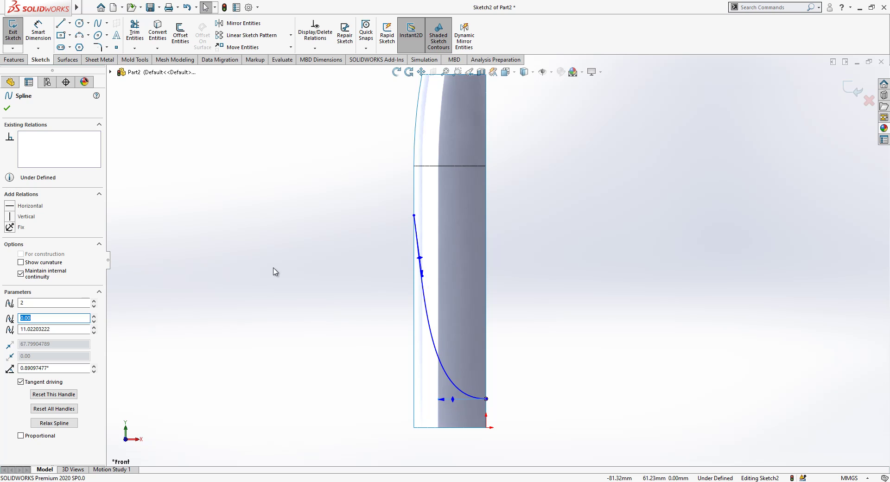
pyautogui.click(274, 269)
# Draw a horizontal construction line about 26 mm long outward from the spline's lower end and make it tangent to the spline.
pyautogui.click(60, 27)
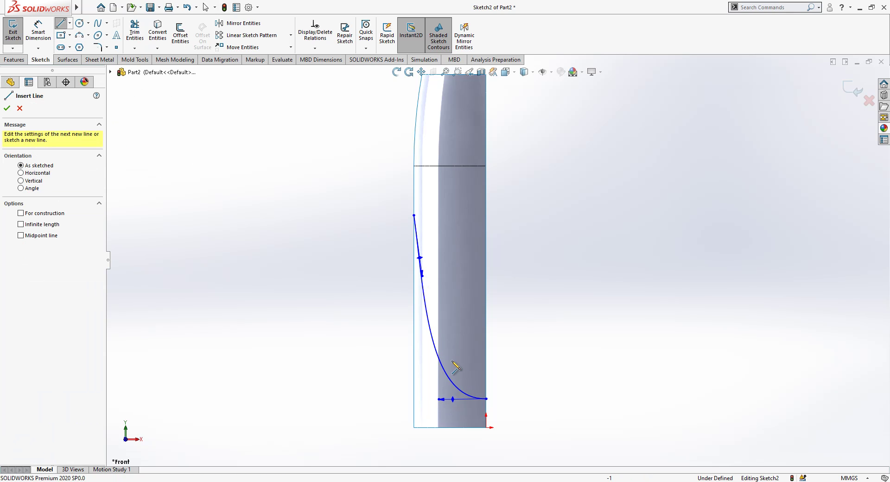
pyautogui.click(486, 399)
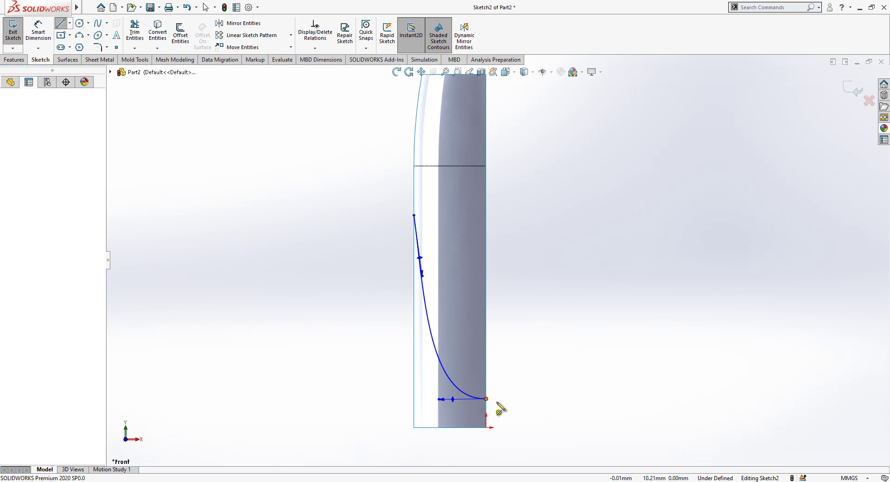
pyautogui.click(554, 399)
pyautogui.press('Escape')
pyautogui.click(542, 398)
pyautogui.click(571, 376)
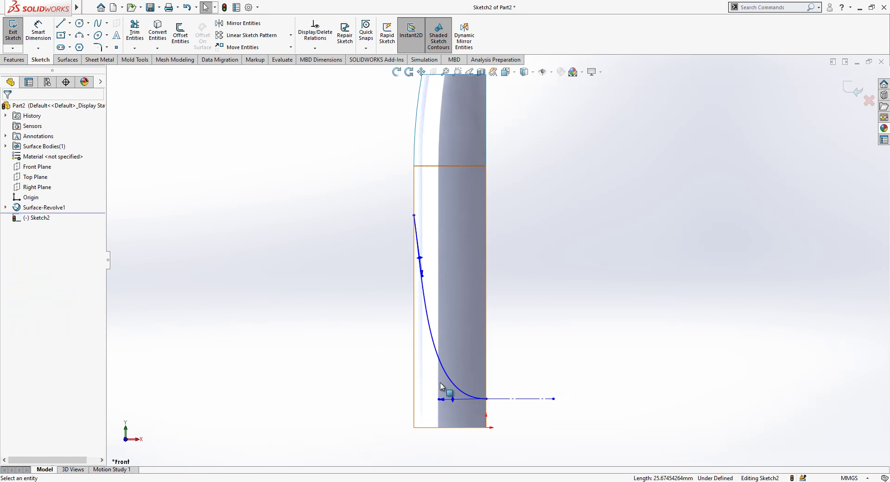
pyautogui.click(498, 399)
pyautogui.keyDown('ctrl'); pyautogui.click(455, 388); pyautogui.keyUp('ctrl')
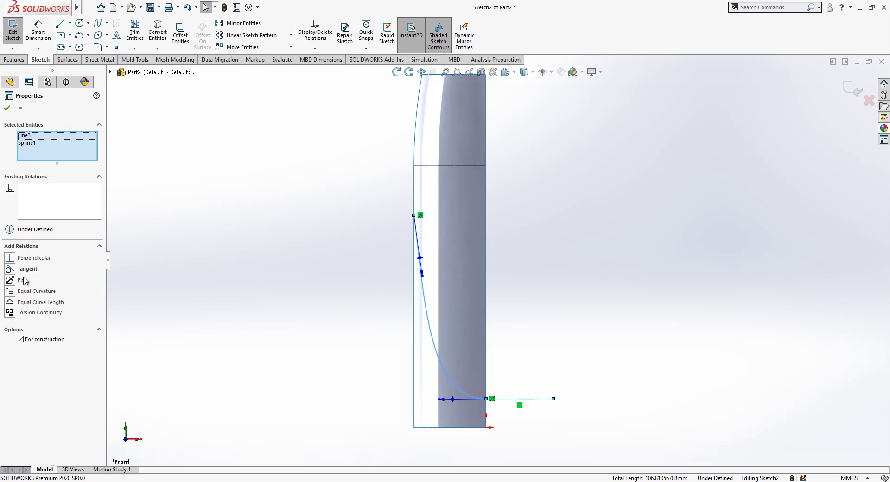
# Dimension the tangent handle at the spline's lower end to 50.
pyautogui.click(41, 35)
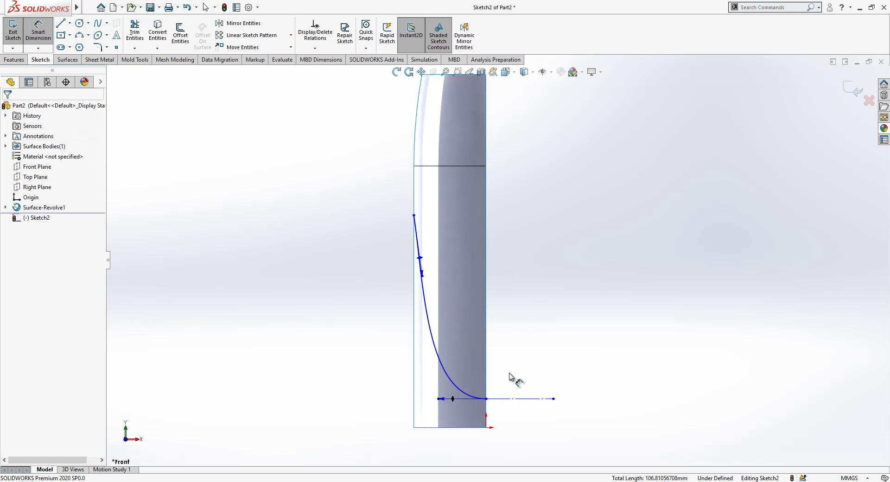
pyautogui.click(440, 399)
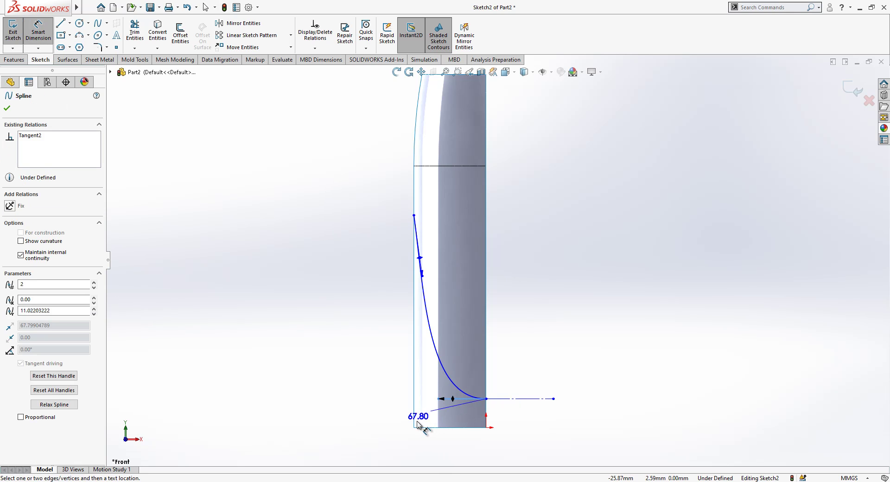
pyautogui.click(356, 403)
pyautogui.write('50')
pyautogui.press('Return')
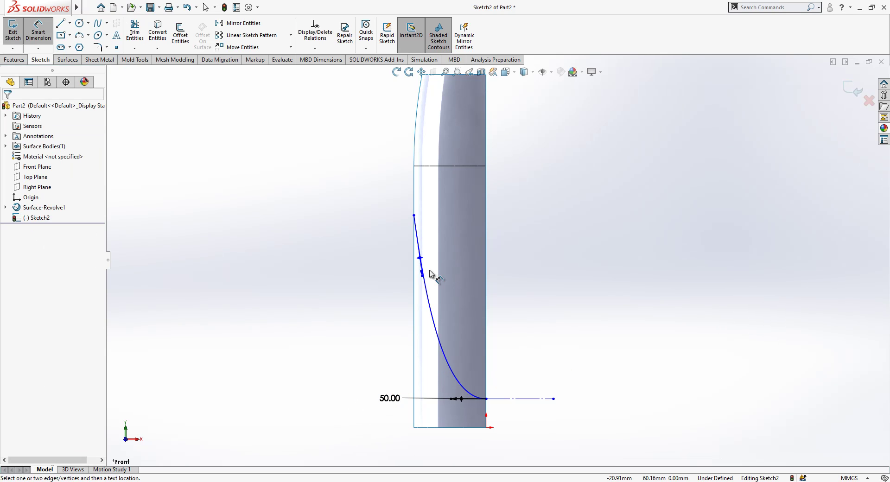
# Dimension the tangent handle at the spline's upper end to 80.
pyautogui.click(421, 277)
pyautogui.click(539, 332)
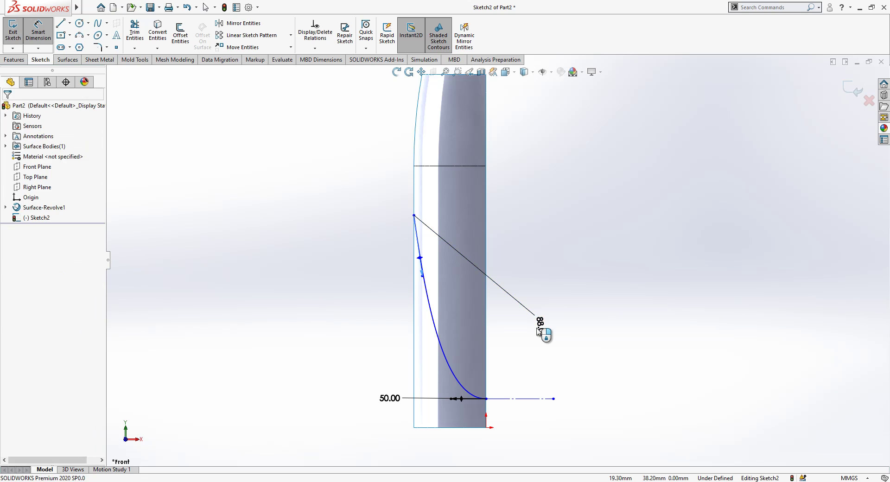
pyautogui.write('80')
pyautogui.press('Return')
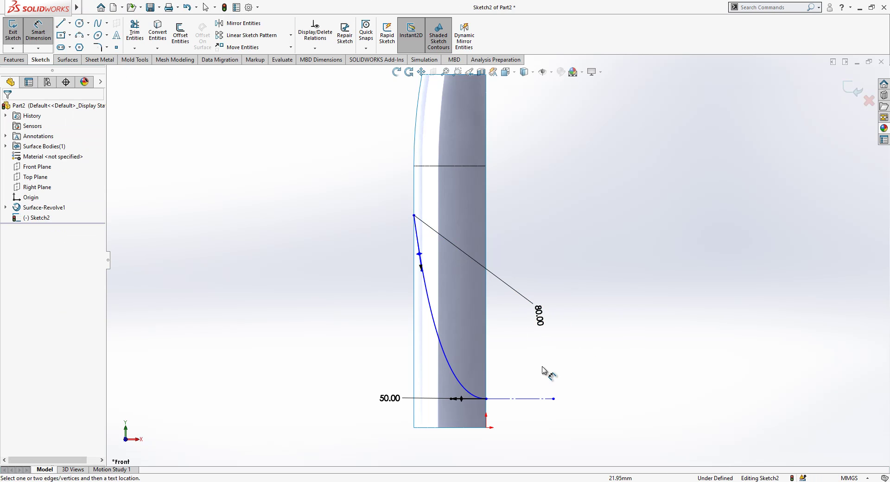
# Dimension the vertical distance between the horizontal construction line and the spline's upper endpoint to 70 mm.
pyautogui.click(521, 400)
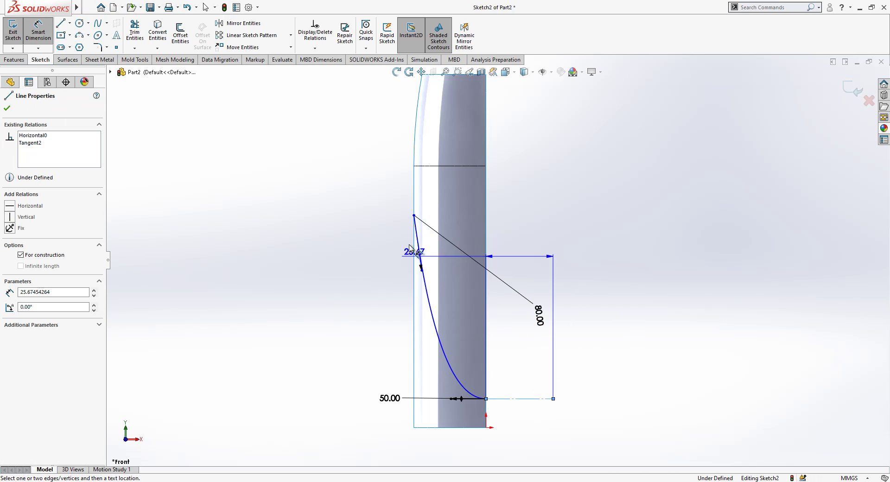
pyautogui.click(413, 215)
pyautogui.click(293, 278)
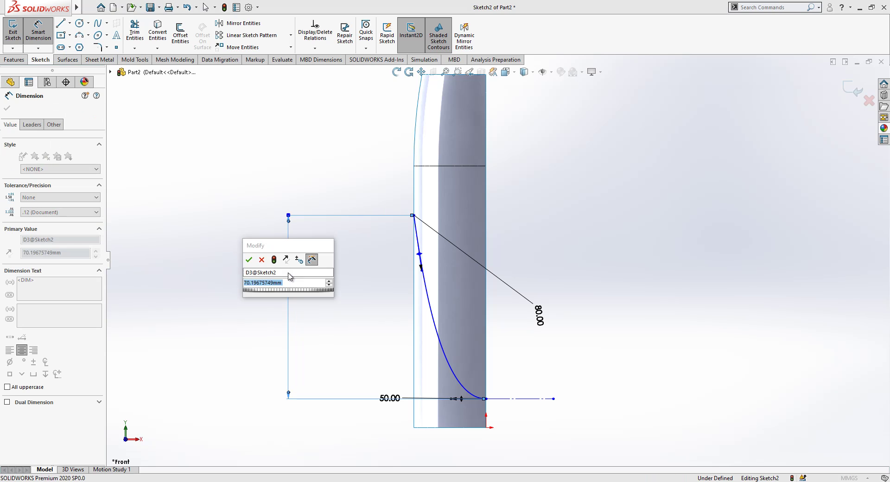
pyautogui.write('70')
pyautogui.press('Return')
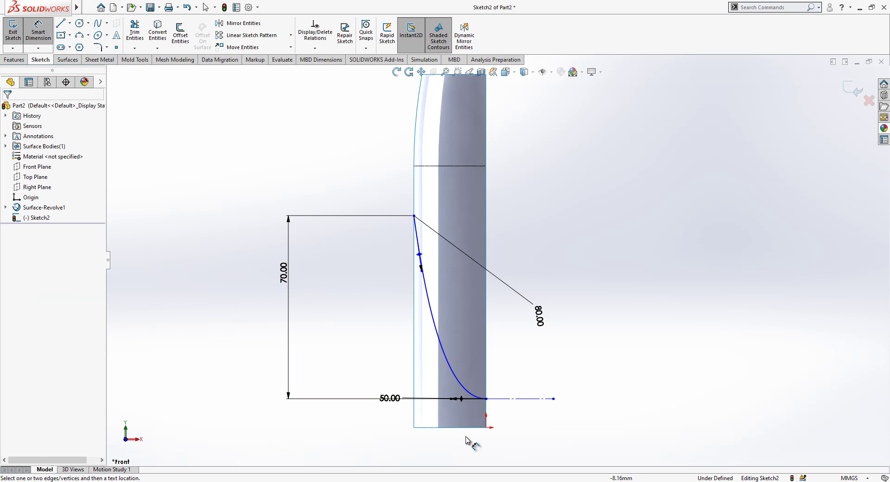
# Dimension the spline's lower endpoint 5 mm above the bottom edge of the surface.
pyautogui.click(473, 428)
pyautogui.click(486, 398)
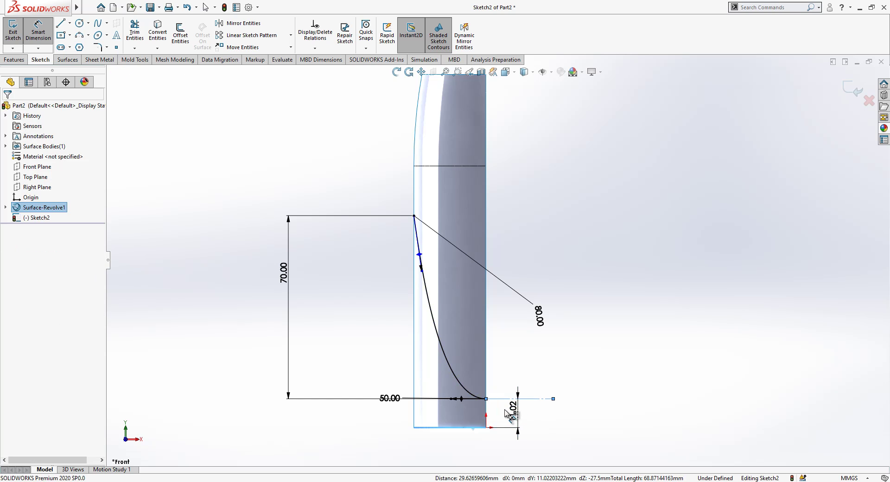
pyautogui.click(506, 412)
pyautogui.write('5')
pyautogui.press('Return')
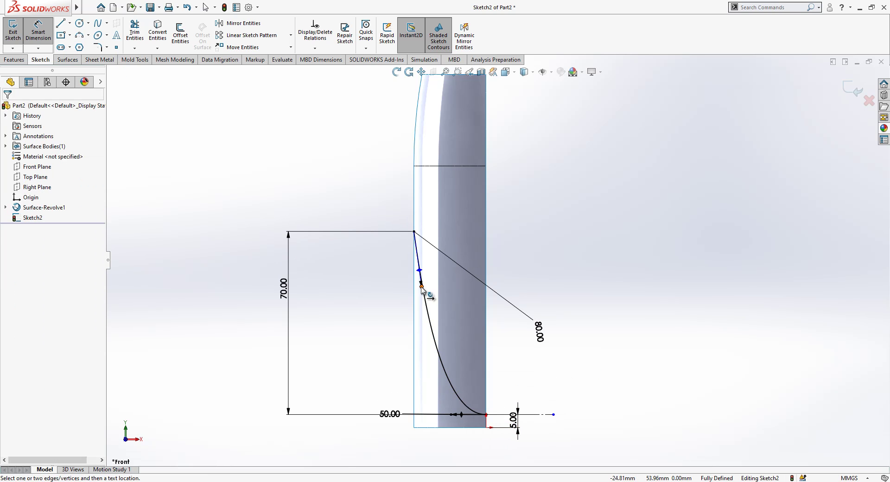
# Dimension the angle between the spline's upper tangent handle and the surface's right vertical edge to 20°, and exit the sketch.
pyautogui.scroll(1, 571, 358)
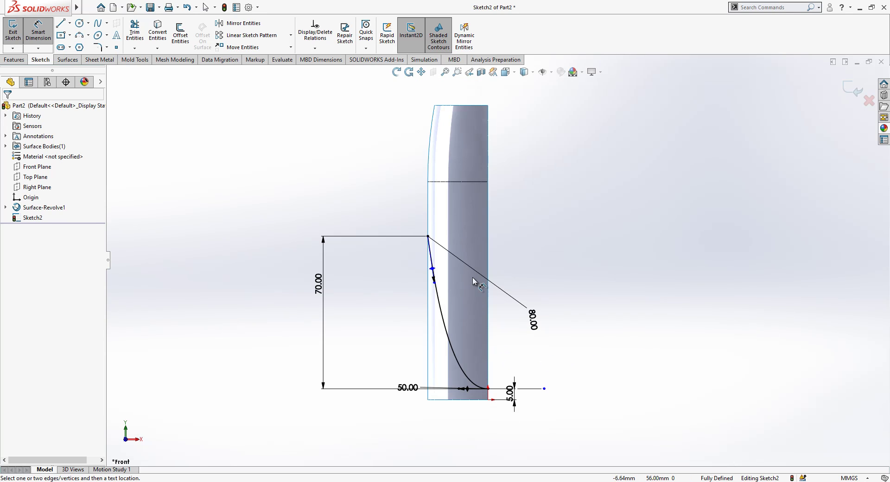
pyautogui.click(435, 275)
pyautogui.click(488, 248)
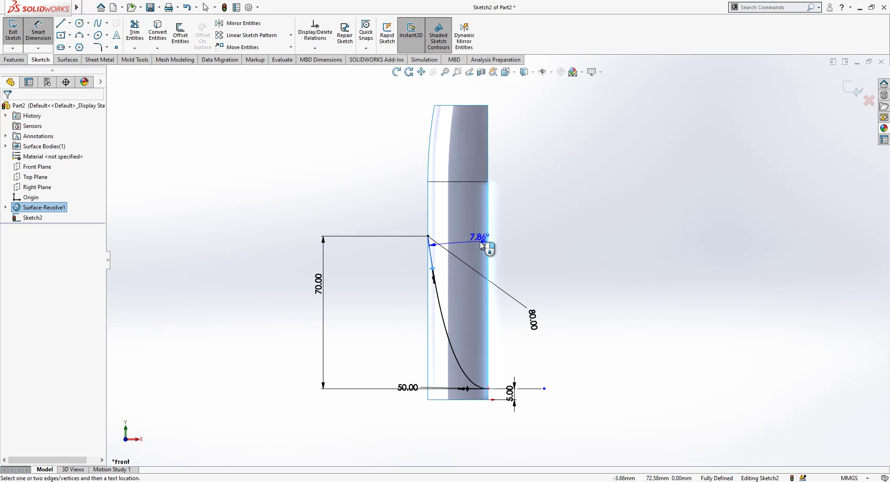
pyautogui.click(478, 242)
pyautogui.write('20')
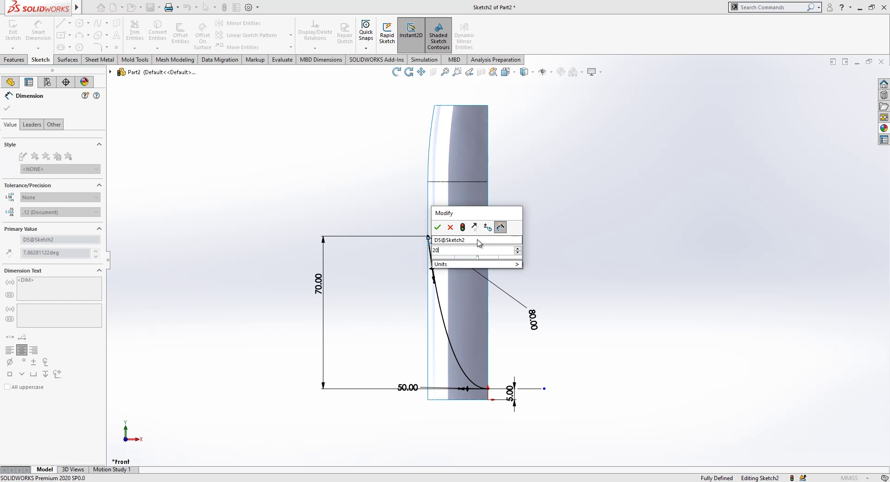
pyautogui.press('Return')
pyautogui.press('Escape')
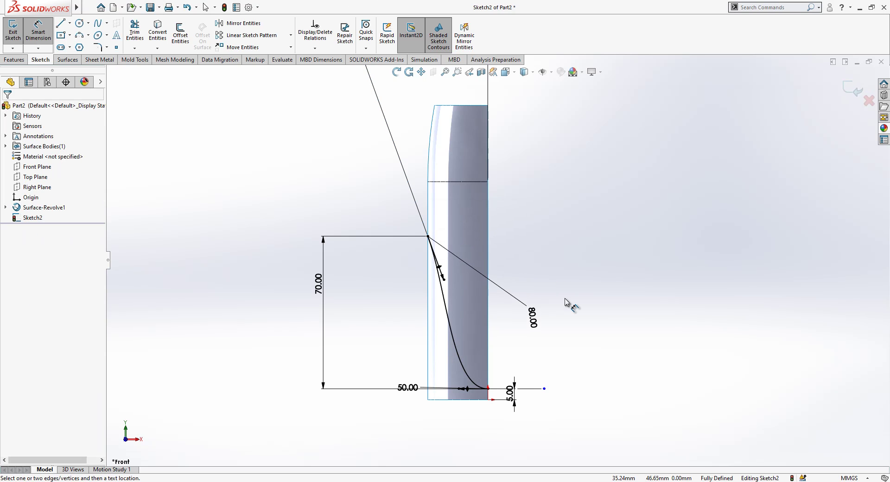
pyautogui.click(848, 90)
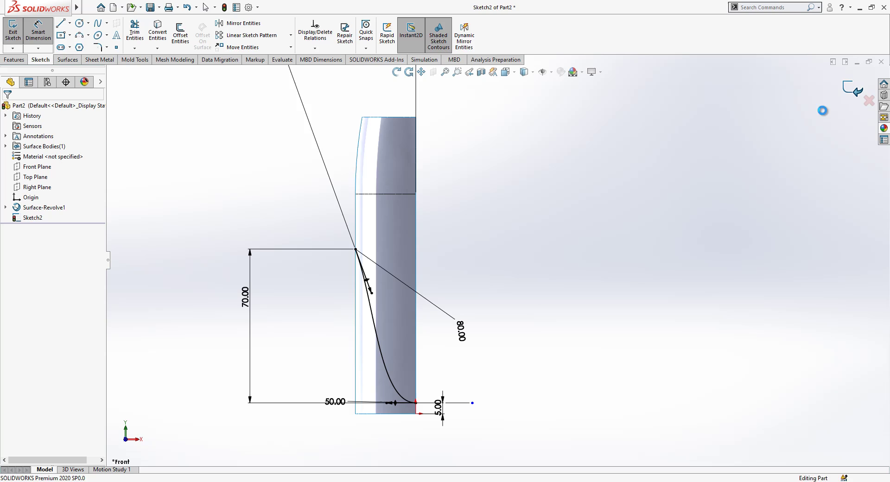
pyautogui.click(588, 211)
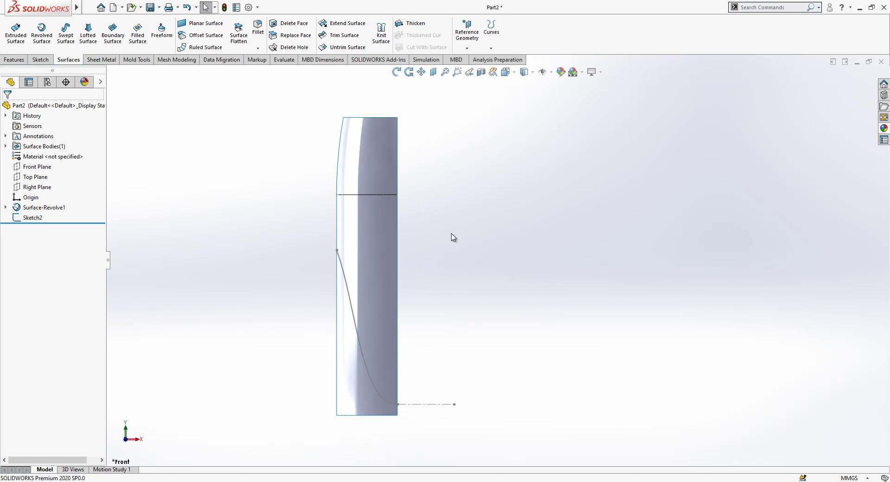
# Start a sketch on the Front Plane and draw a two-point spline from the surface's upper left edge down to its right edge.
pyautogui.click(52, 167)
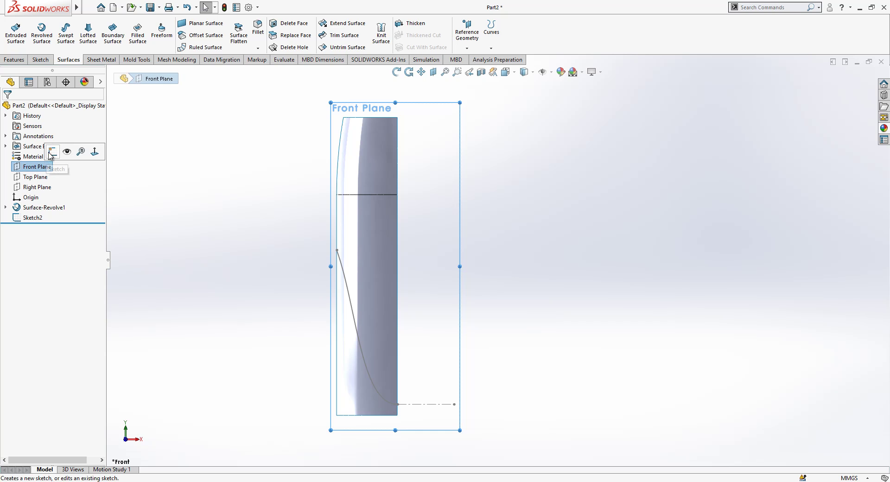
pyautogui.click(53, 153)
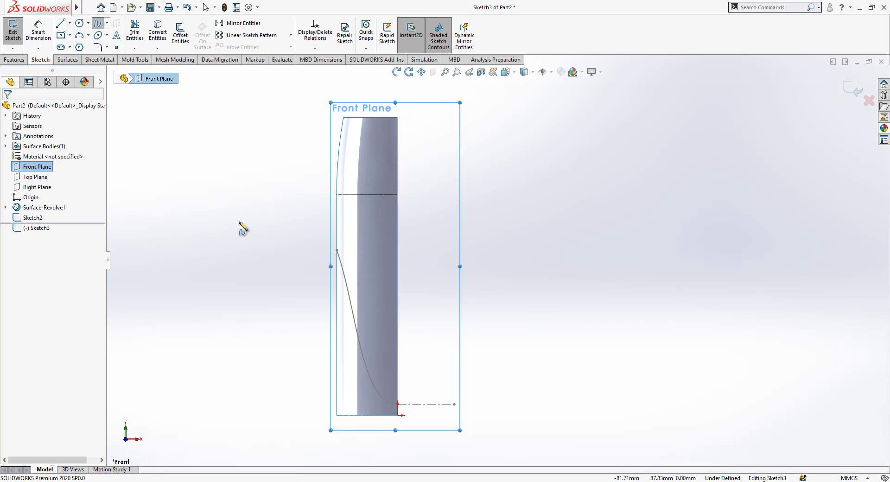
pyautogui.click(337, 178)
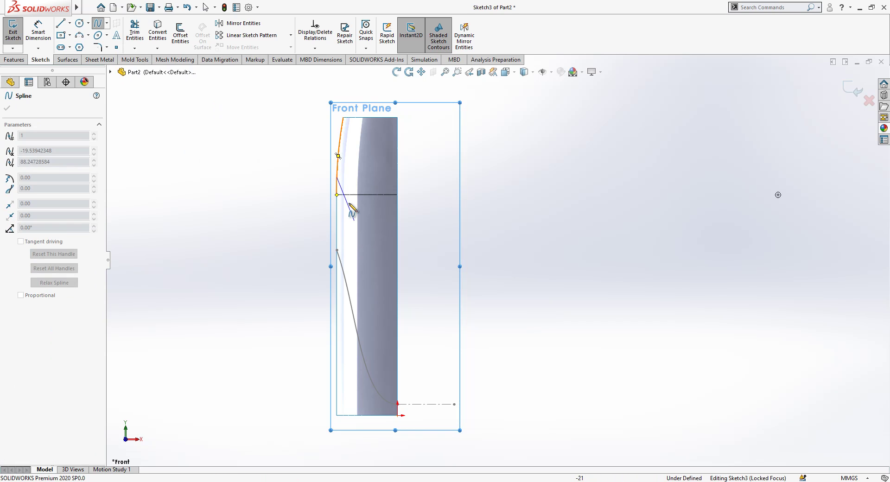
pyautogui.click(397, 323)
pyautogui.press('Escape')
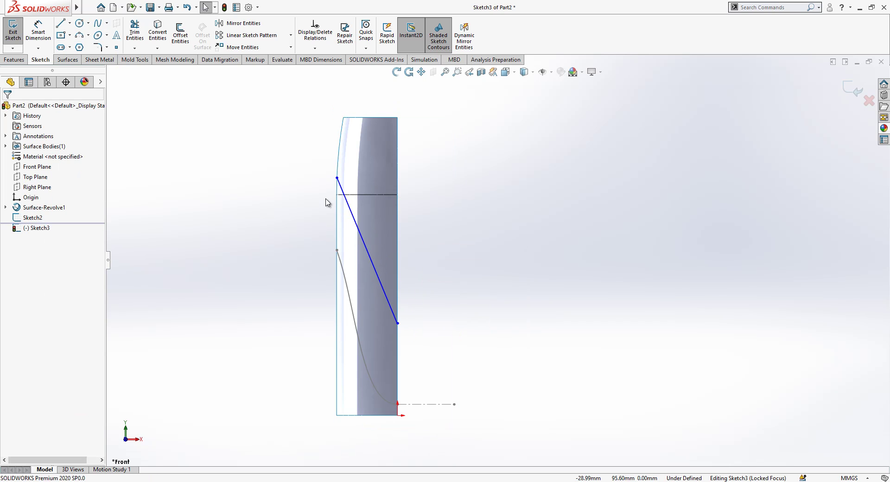
# Draw a second two-point spline above the first, from about 113 mm high on the left edge to about 67 mm on the right edge.
pyautogui.click(98, 22)
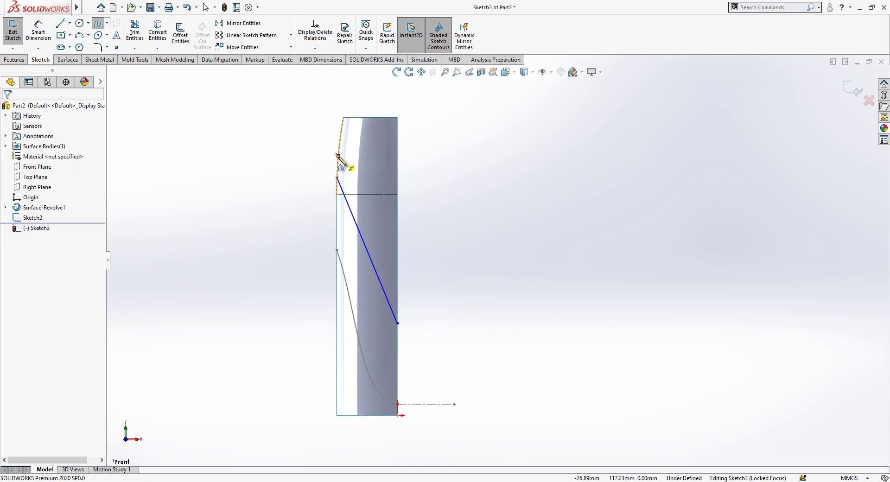
pyautogui.click(349, 186)
pyautogui.press('Escape')
pyautogui.click(98, 23)
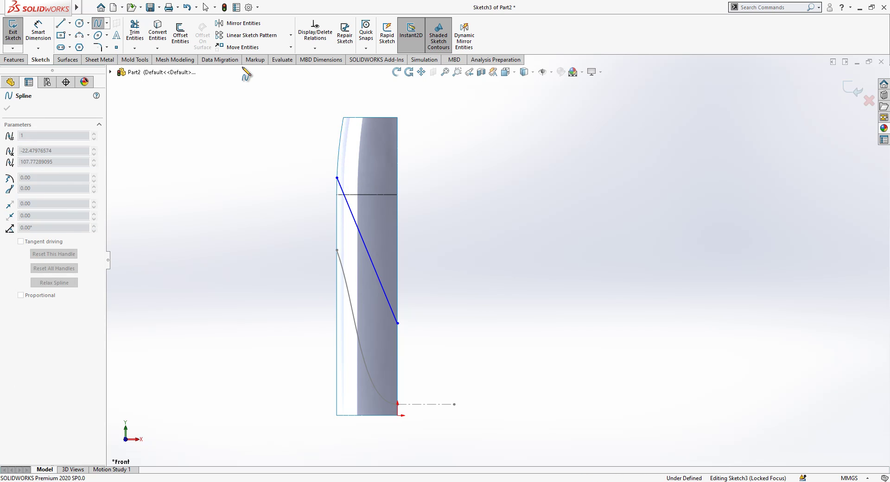
pyautogui.click(337, 162)
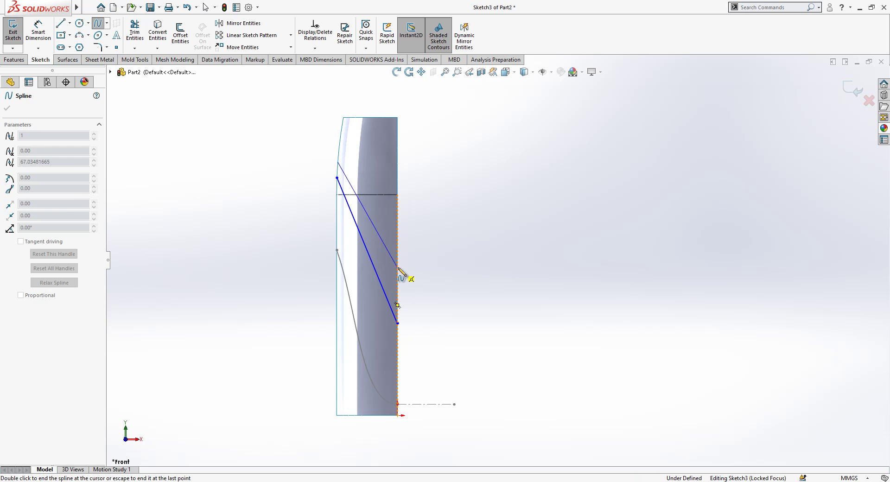
pyautogui.click(397, 267)
pyautogui.press('Escape')
# Shape the lower spline with its end handles so it descends steeply and flattens out near the right edge.
pyautogui.doubleClick(394, 262)
pyautogui.click(363, 242)
pyautogui.moveTo(361, 237); pyautogui.dragTo(344, 249)
pyautogui.moveTo(369, 289); pyautogui.dragTo(375, 329)
# Shape the upper spline with its end handles so it descends steeply and ends horizontally at the right edge.
pyautogui.click(338, 162)
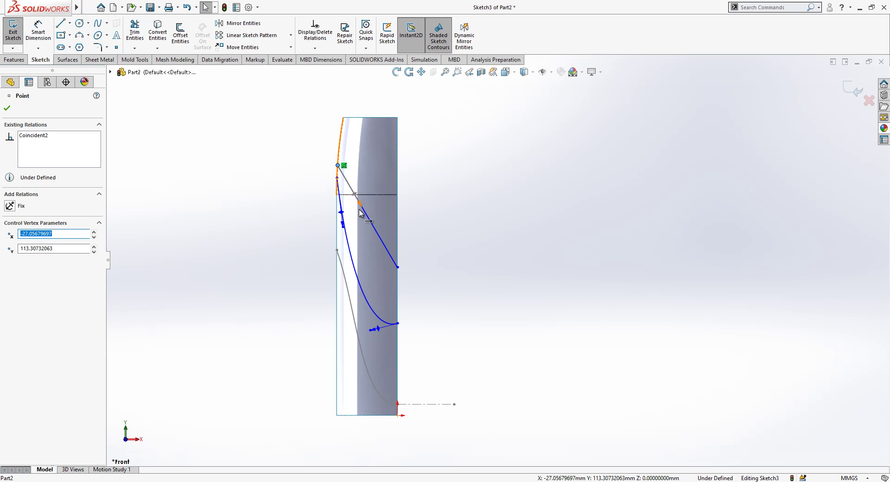
pyautogui.moveTo(364, 213); pyautogui.dragTo(356, 223)
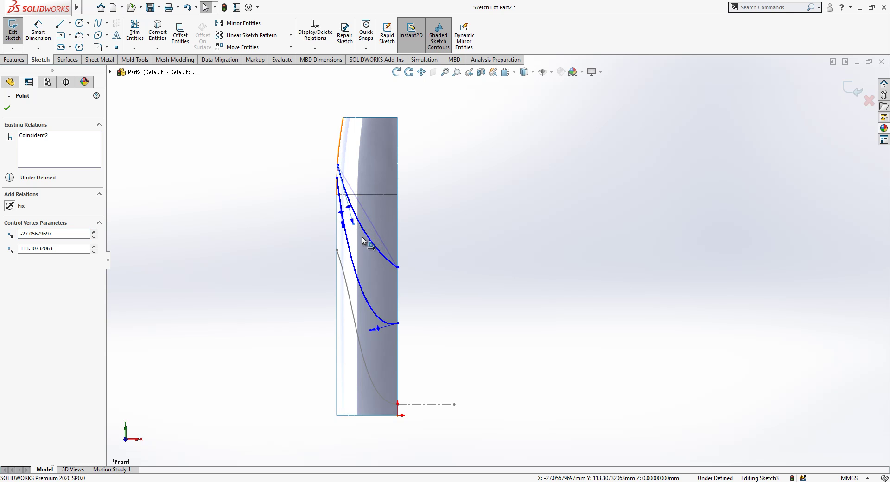
pyautogui.click(394, 267)
pyautogui.moveTo(376, 254)
pyautogui.mouseDown()
pyautogui.moveTo(377, 274)
pyautogui.moveTo(371, 268)
pyautogui.mouseUp()
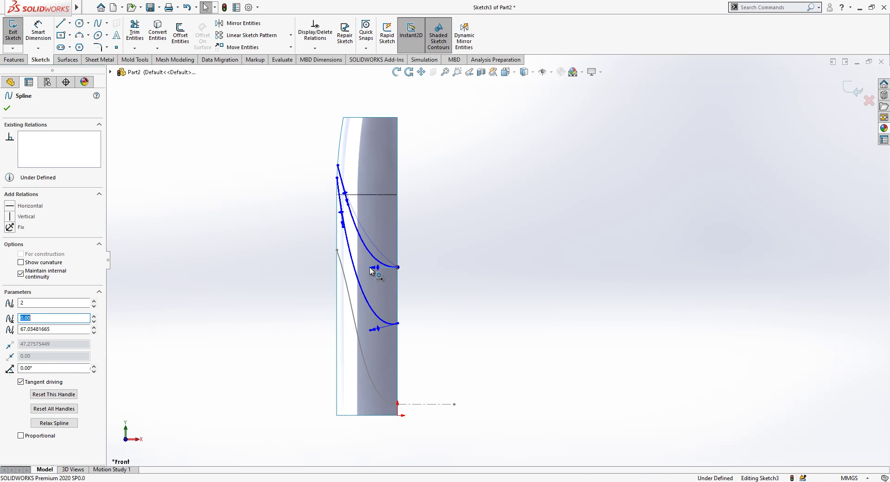
pyautogui.click(412, 272)
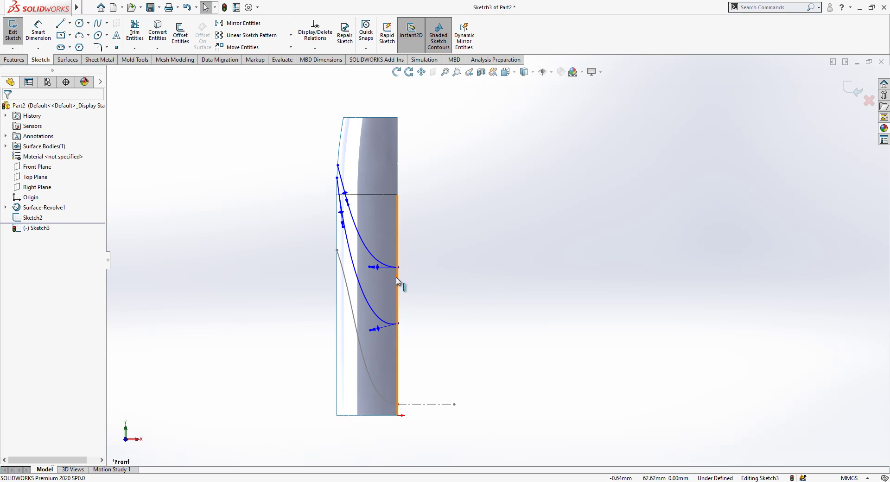
# Draw a horizontal construction line about 21 mm long outward from the upper spline's right end.
pyautogui.scroll(-2, 417, 343)
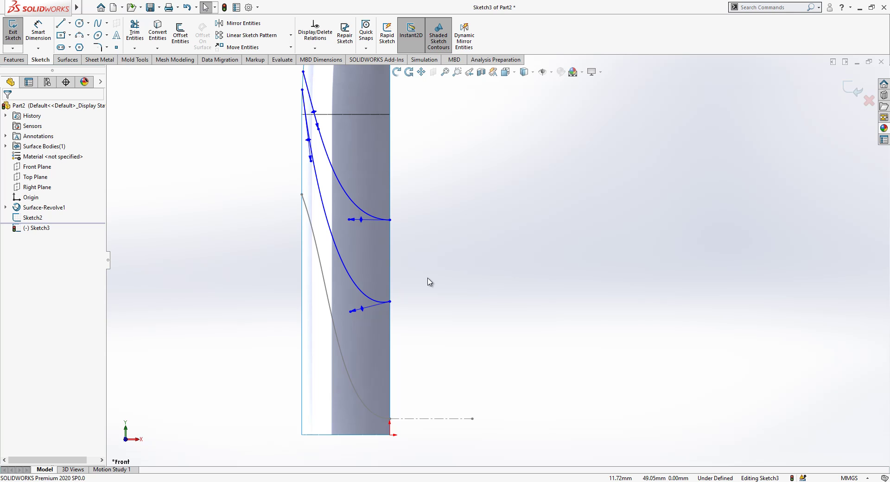
pyautogui.scroll(1, 429, 281)
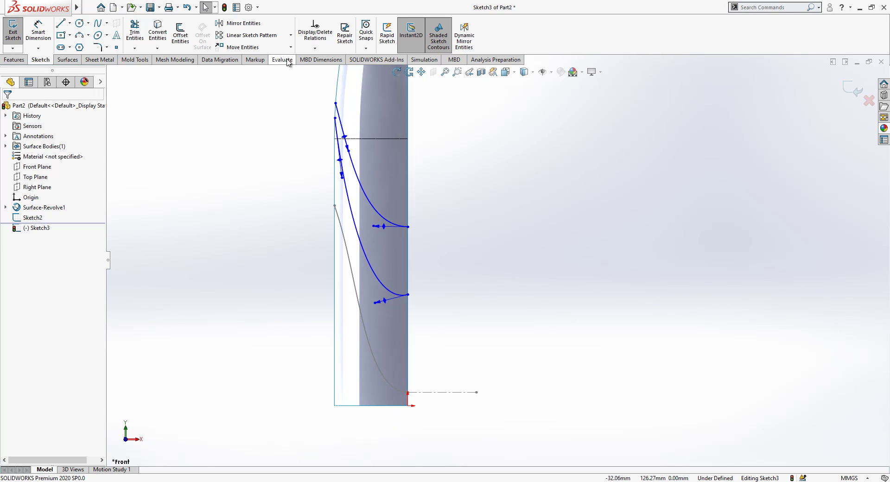
pyautogui.press('l')
pyautogui.click(408, 227)
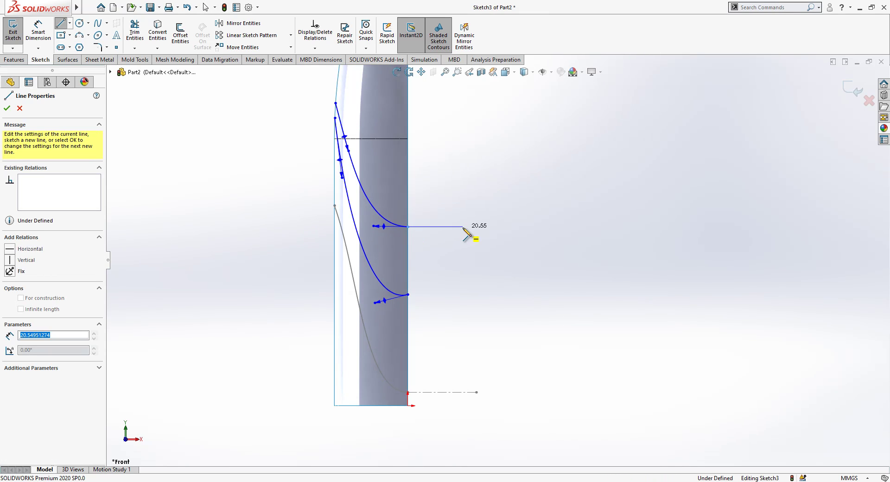
pyautogui.click(463, 227)
pyautogui.press('Escape')
pyautogui.click(451, 230)
pyautogui.press('Escape')
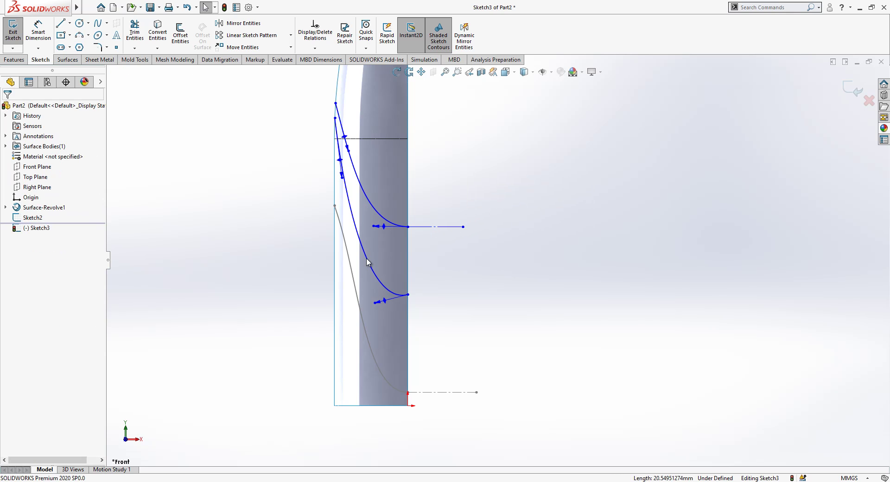
# Draw a horizontal construction line about 23 mm long outward from the lower spline's right end.
pyautogui.press('l')
pyautogui.click(408, 295)
pyautogui.click(469, 295)
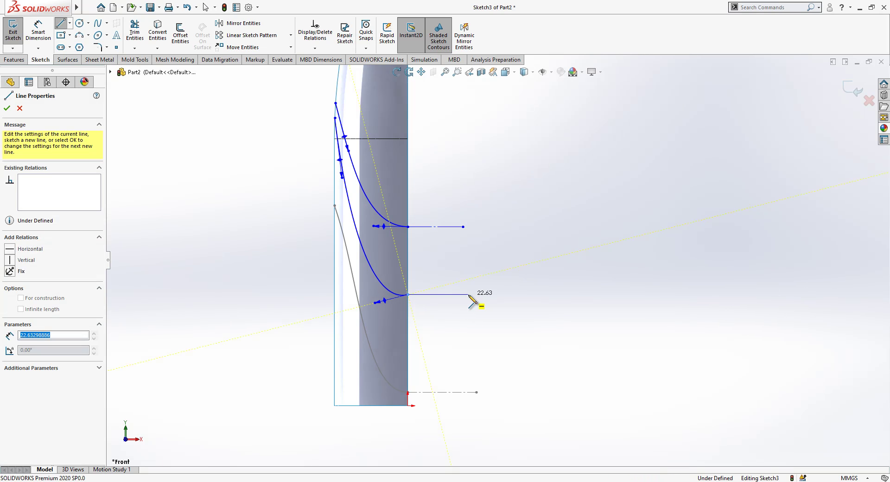
pyautogui.press('Escape')
pyautogui.click(458, 295)
pyautogui.press('Escape')
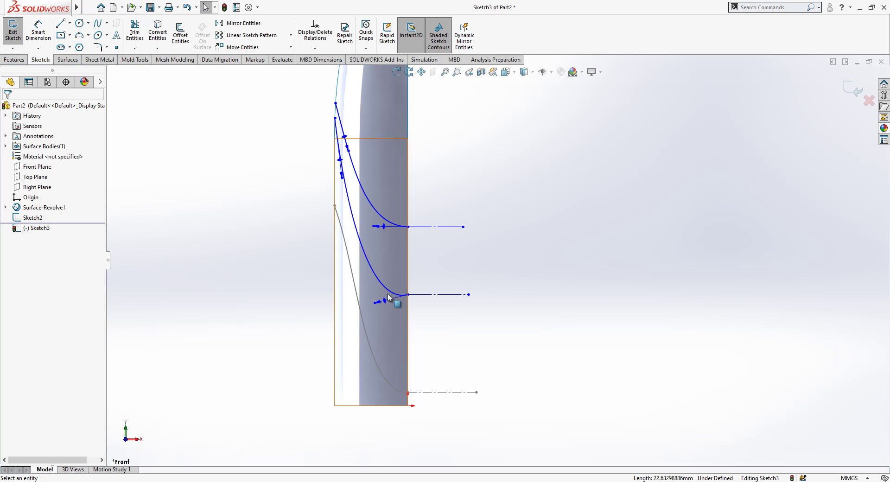
# Make each of the two splines tangent to the horizontal construction line at its right end.
pyautogui.click(389, 291)
pyautogui.click(427, 295)
pyautogui.keyDown('ctrl'); pyautogui.click(371, 297); pyautogui.keyUp('ctrl')
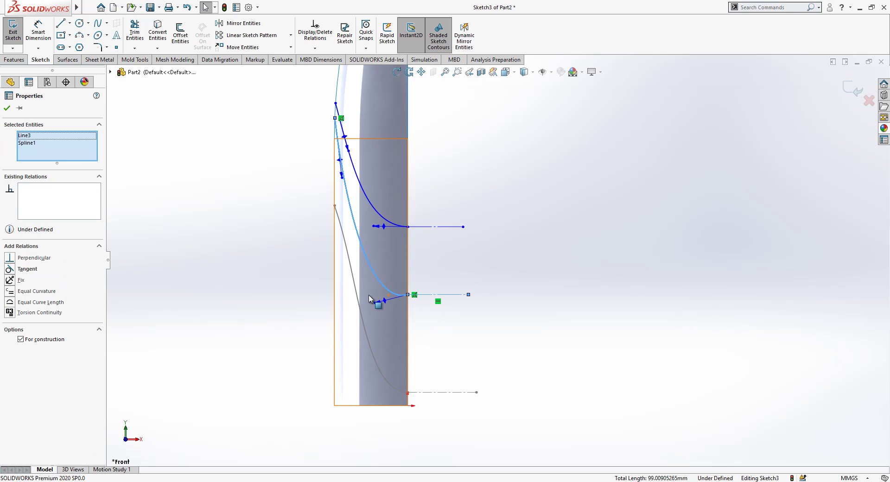
pyautogui.click(27, 269)
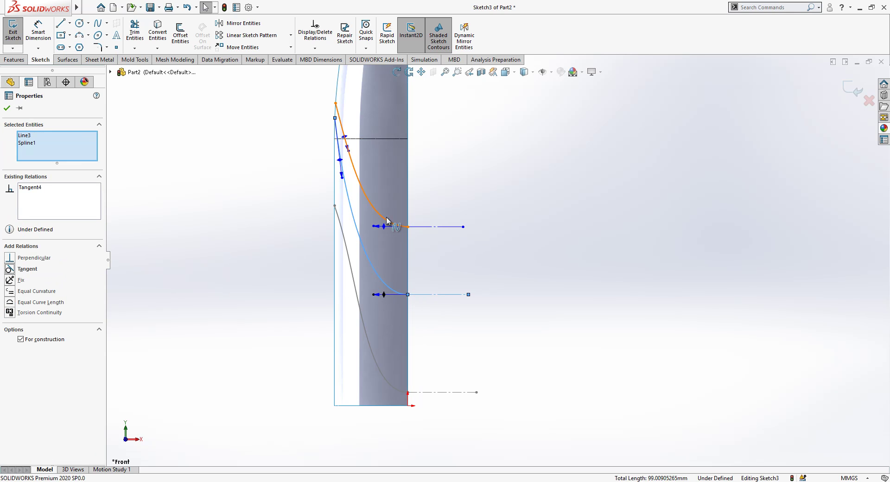
pyautogui.click(386, 217)
pyautogui.keyDown('ctrl'); pyautogui.click(425, 227); pyautogui.keyUp('ctrl')
pyautogui.click(39, 270)
pyautogui.press('Escape')
# Dimension the vertical distance between the two splines' horizontal construction lines at their right ends as 25 mm.
pyautogui.click(48, 32)
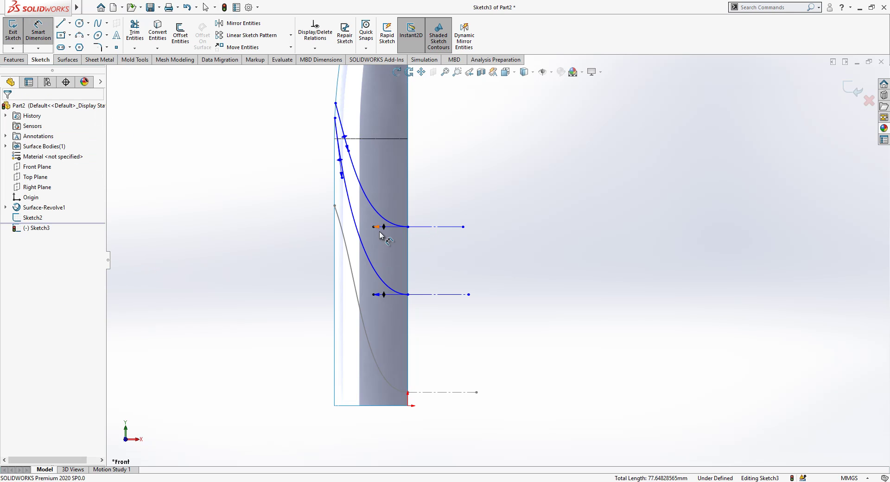
pyautogui.click(464, 227)
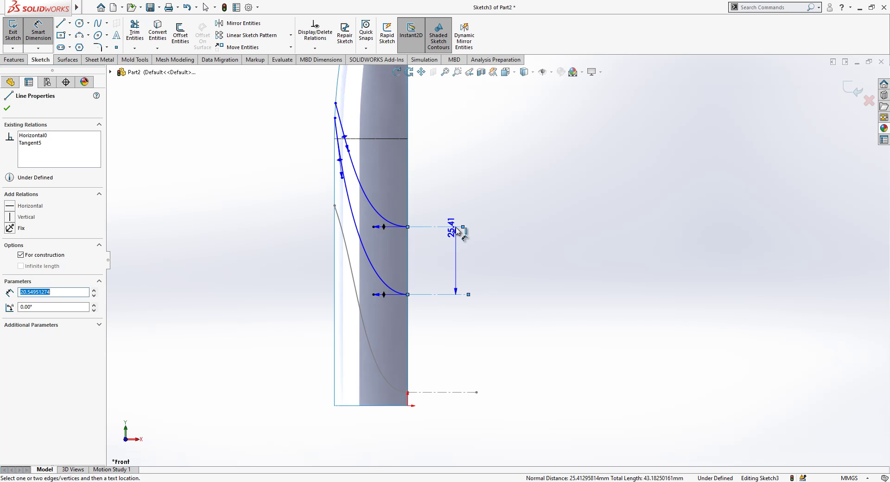
pyautogui.click(494, 275)
pyautogui.write('25')
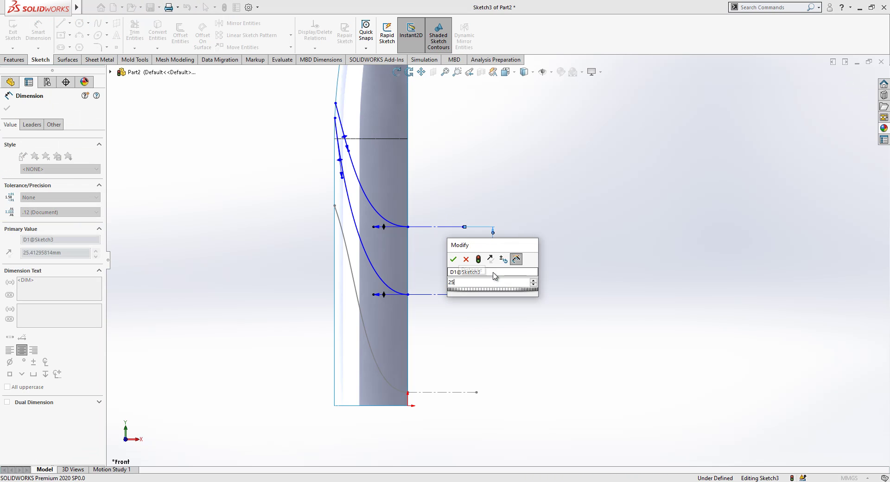
pyautogui.press('Return')
# Set a 35 mm vertical distance between the lower spline's right construction line and the earlier sketch's construction line beneath it.
pyautogui.click(443, 392)
pyautogui.click(438, 295)
pyautogui.click(436, 343)
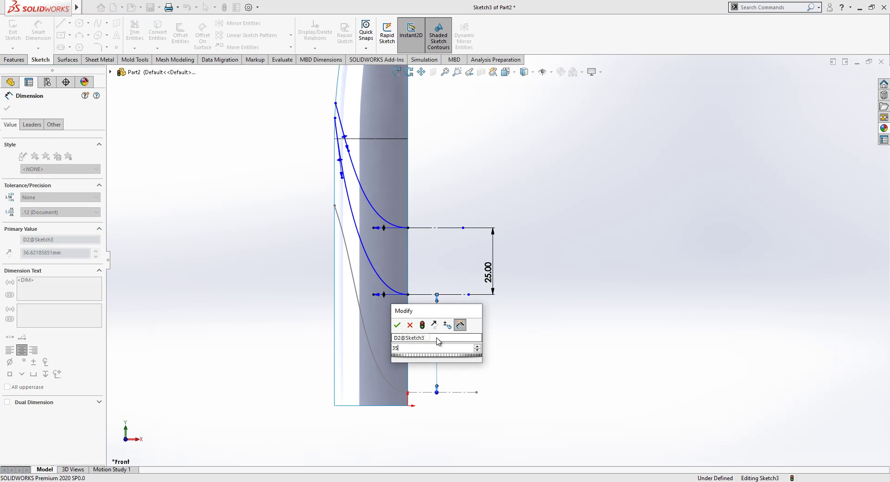
pyautogui.write('35')
pyautogui.press('Return')
# Dimension the right-end tangent handles, setting the upper spline's to 45 mm and the lower spline's to 50 mm.
pyautogui.click(378, 233)
pyautogui.press('Return')
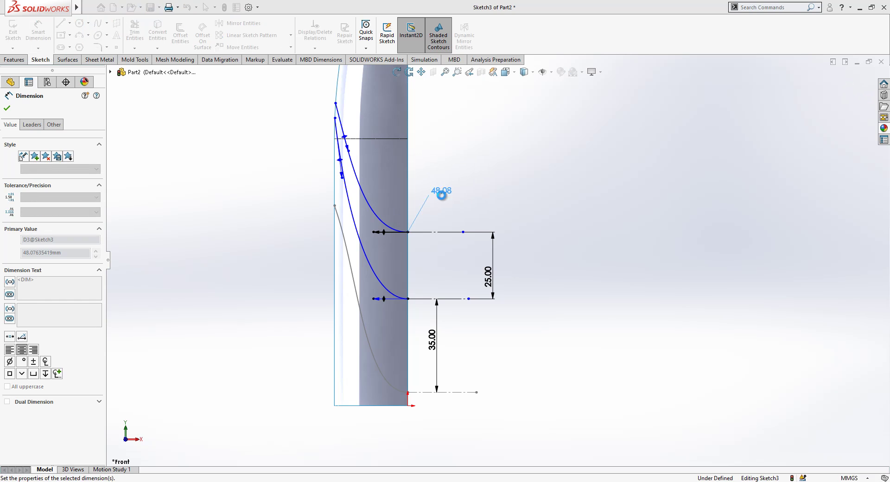
pyautogui.click(374, 299)
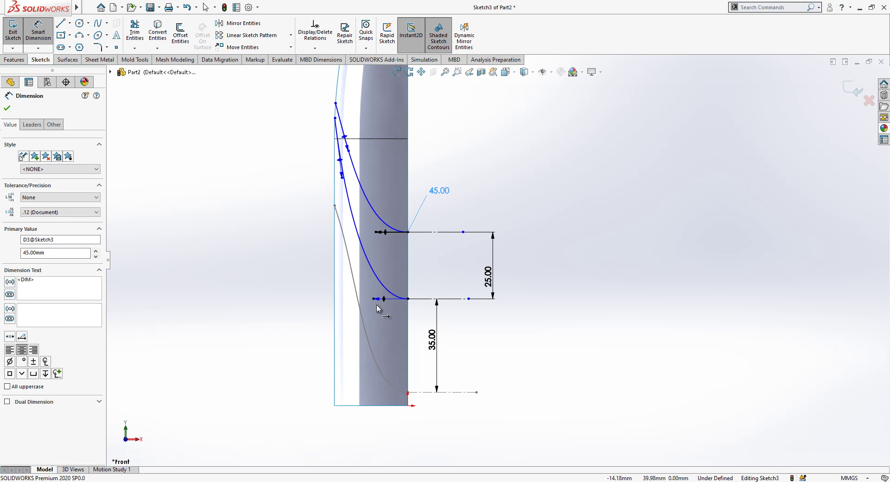
pyautogui.click(511, 354)
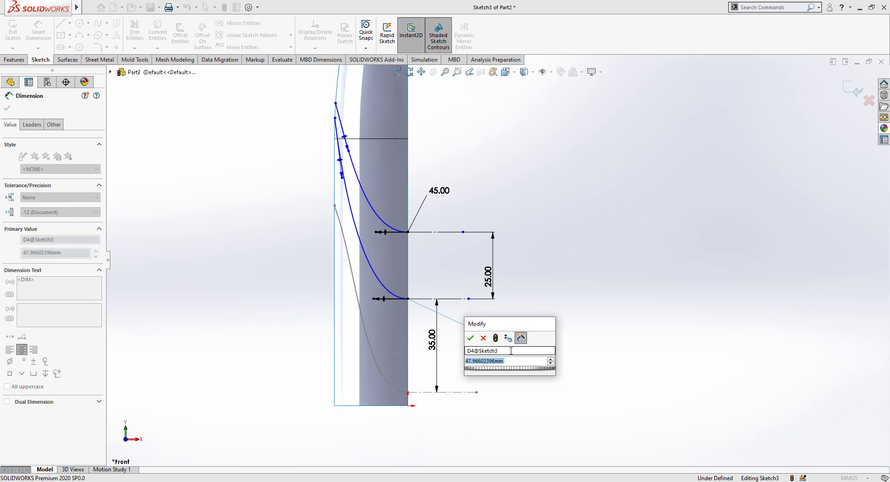
pyautogui.write('50')
pyautogui.press('Return')
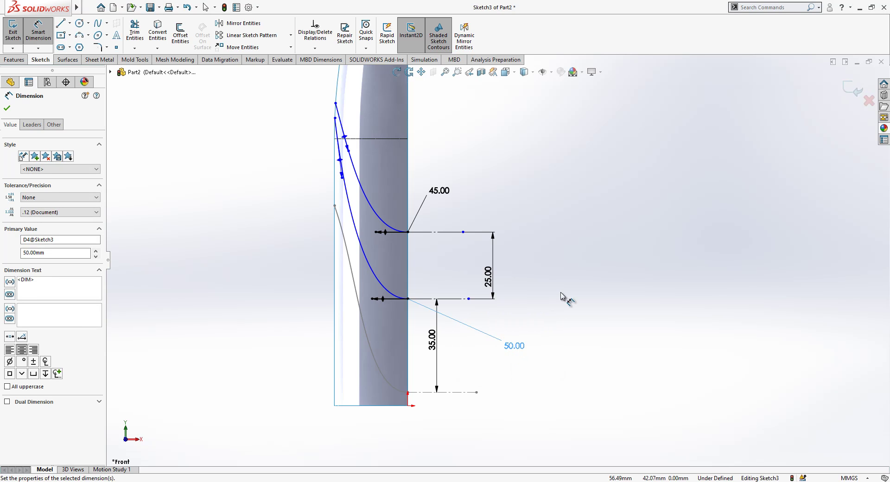
# Dimension the angle between the upper spline's left-end handle and the surface's vertical right edge as 20°.
pyautogui.click(422, 177)
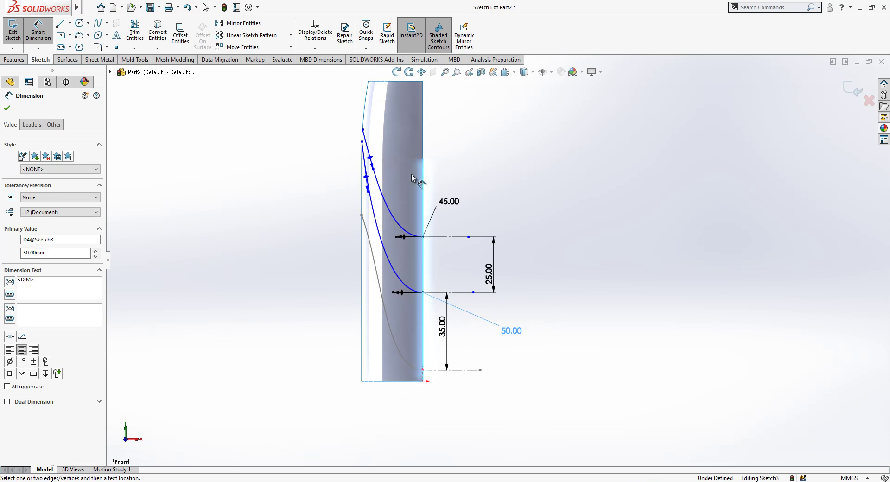
pyautogui.click(373, 159)
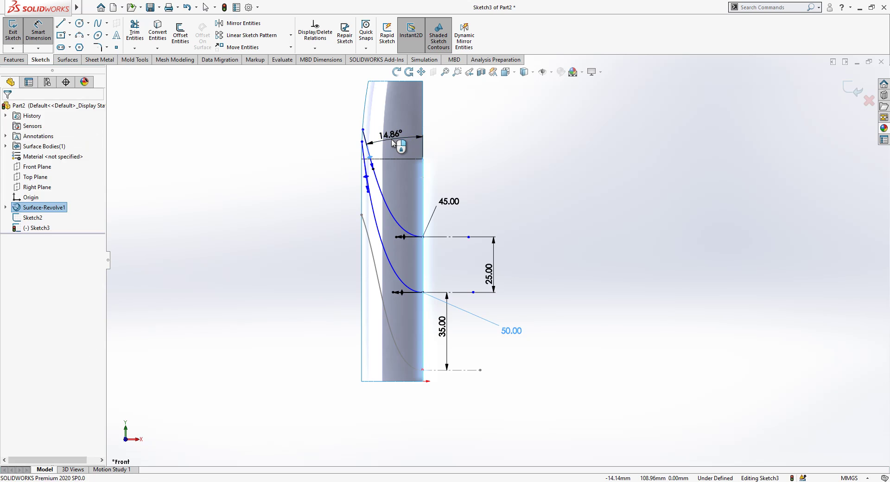
pyautogui.click(393, 142)
pyautogui.write('20')
pyautogui.press('Return')
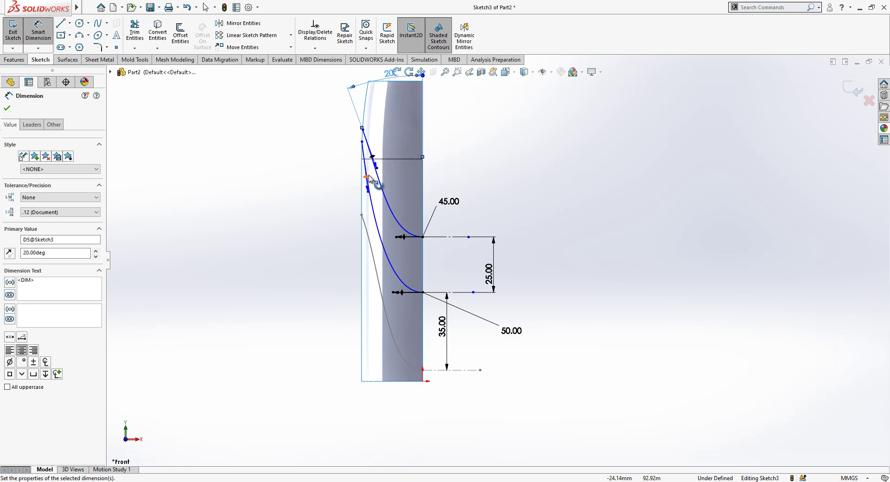
# Dimension the left-end tangent handles of both the lower and upper splines to a length of 80 mm.
pyautogui.click(370, 179)
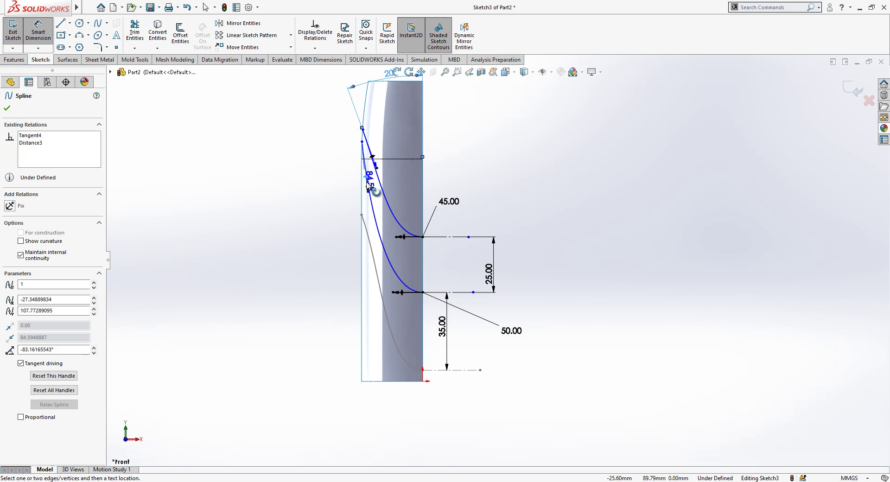
pyautogui.click(422, 178)
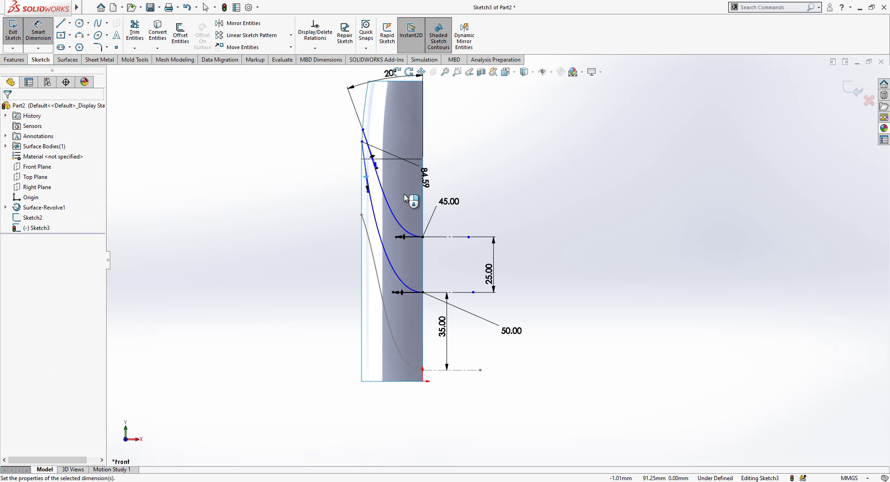
pyautogui.write('80')
pyautogui.press('Return')
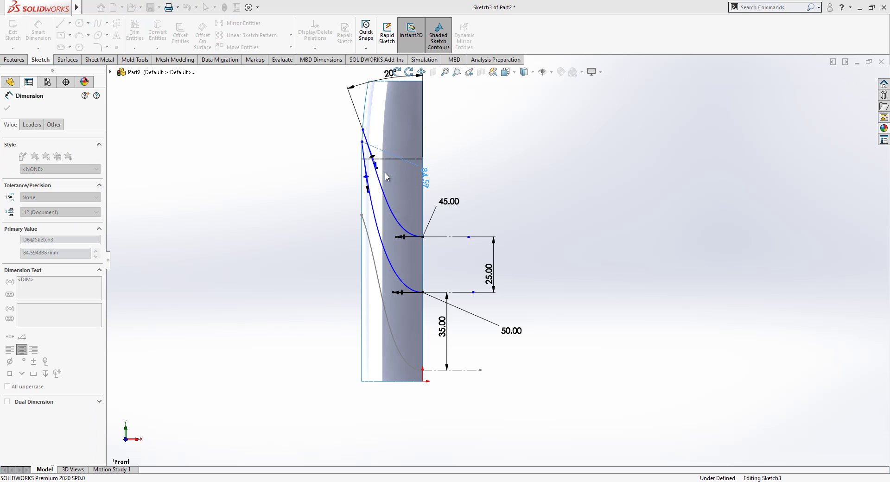
pyautogui.click(377, 170)
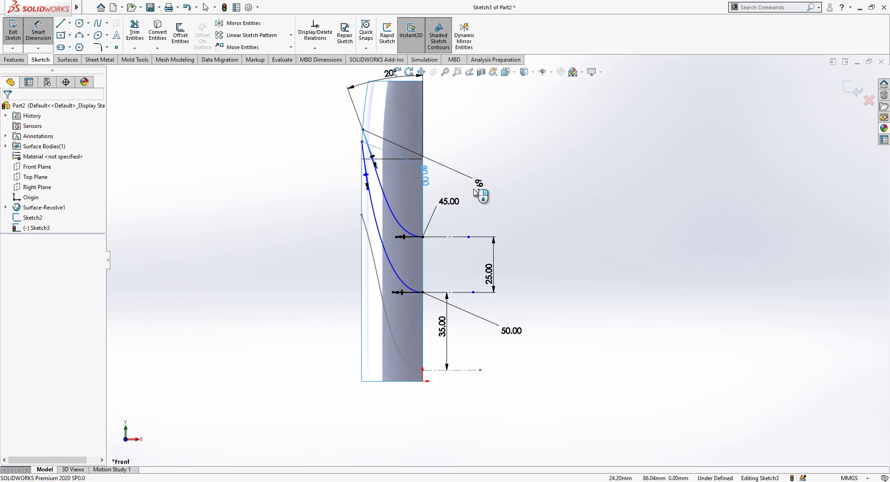
pyautogui.click(473, 172)
# Set the lower spline's left-end handle at 20° to the surface's vertical right edge.
pyautogui.scroll(-2, 472, 165)
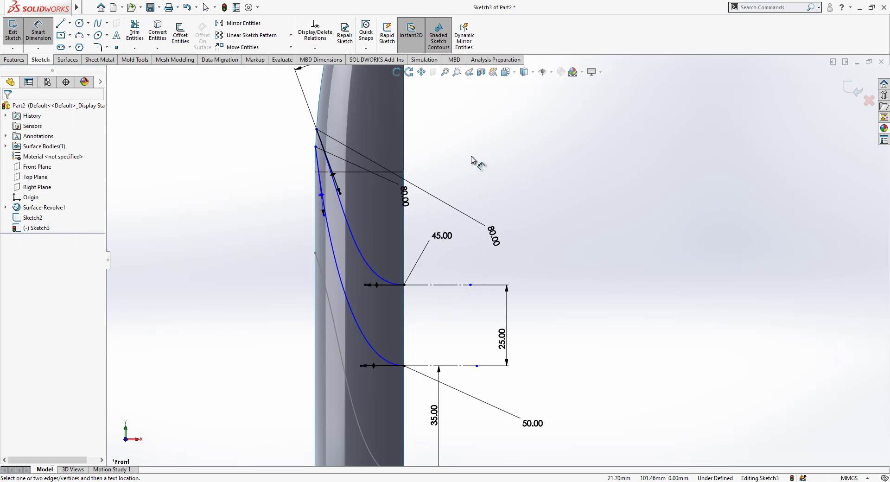
pyautogui.click(324, 201)
pyautogui.click(404, 231)
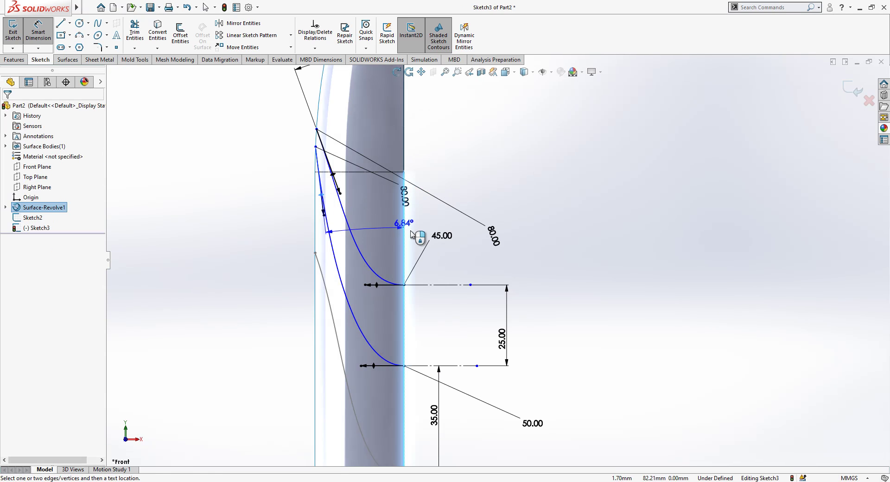
pyautogui.click(385, 228)
pyautogui.write('20')
pyautogui.press('Return')
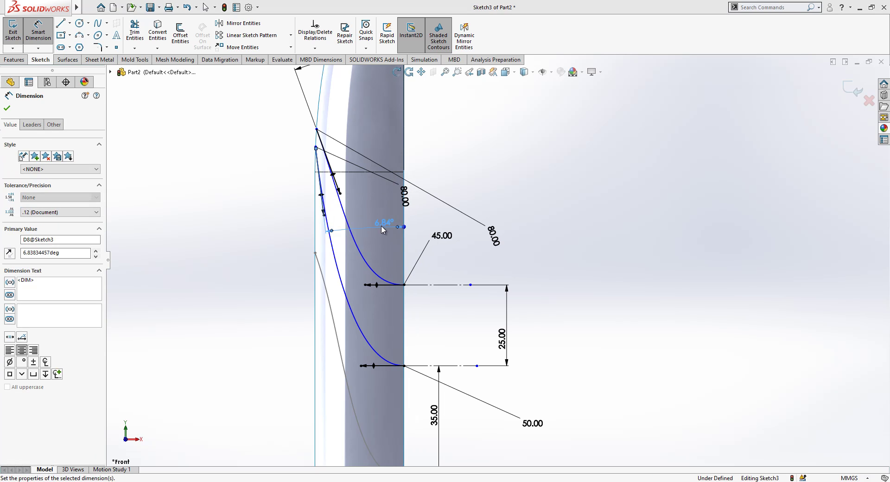
# Draw a horizontal construction line about 27 mm long from the upper spline's left end to the surface's right edge.
pyautogui.scroll(2, 438, 235)
pyautogui.scroll(-2, 439, 158)
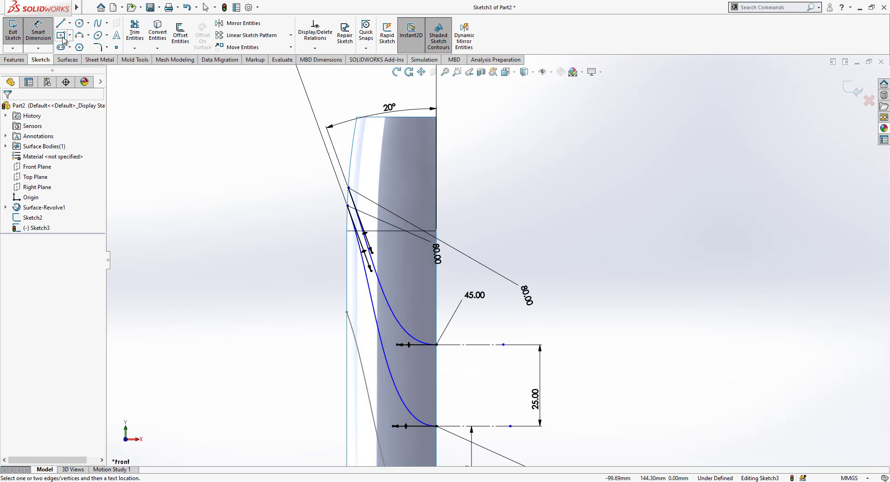
pyautogui.click(60, 23)
pyautogui.click(348, 188)
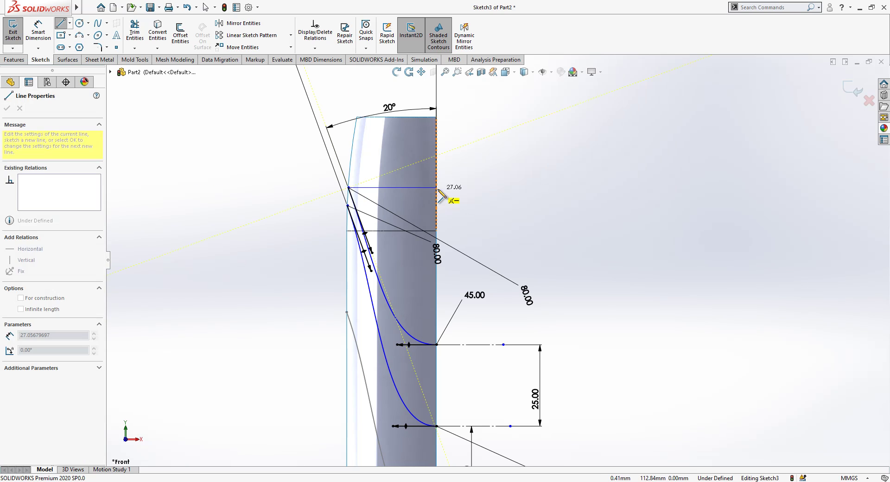
pyautogui.doubleClick(437, 188)
pyautogui.click(418, 188)
pyautogui.click(461, 167)
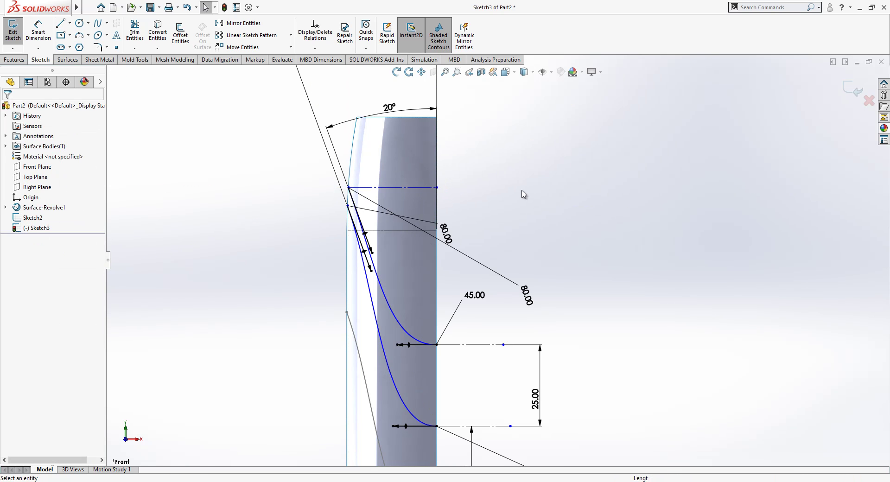
# Draw a horizontal construction line about 27 mm long from the lower spline's left end to the surface's right edge.
pyautogui.press('l')
pyautogui.click(348, 206)
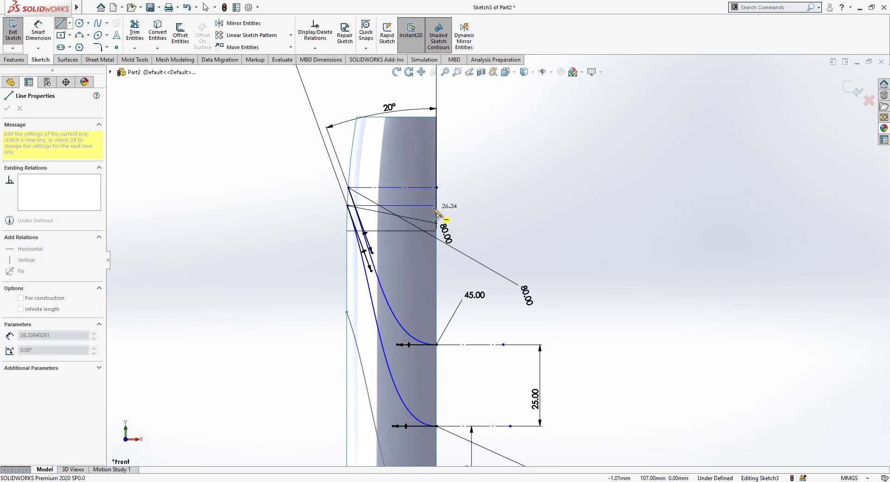
pyautogui.doubleClick(436, 208)
pyautogui.click(417, 205)
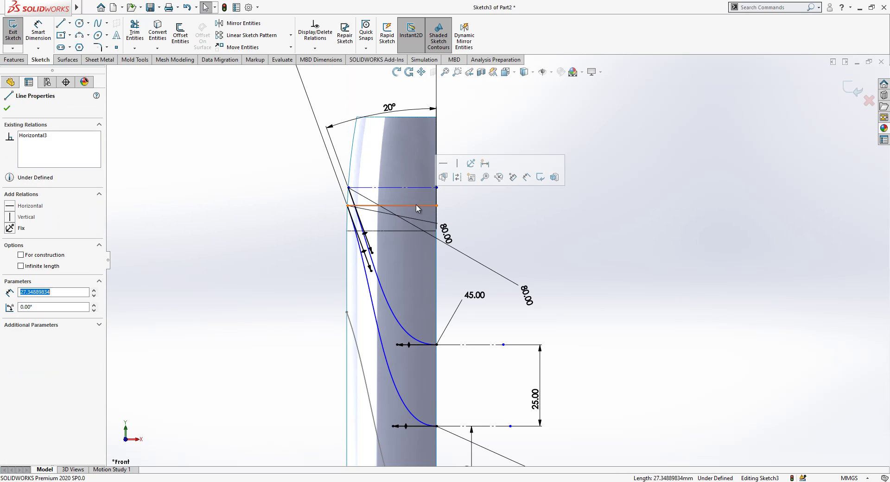
pyautogui.click(454, 180)
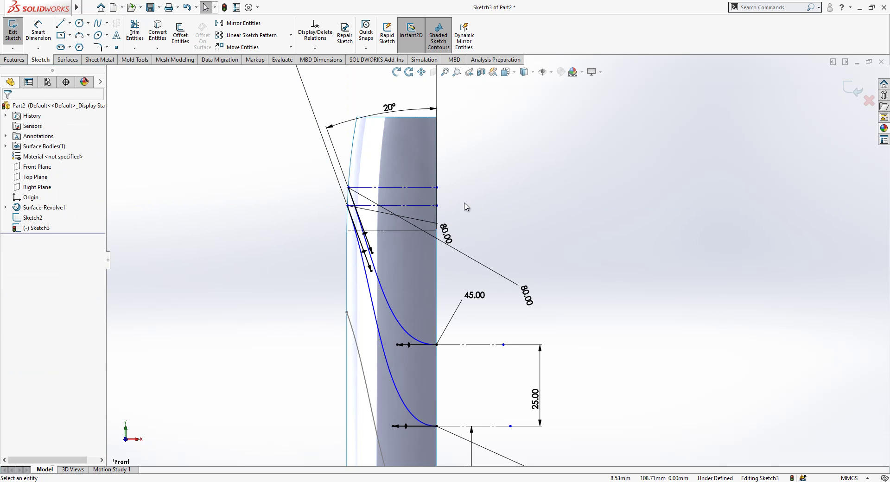
# Dimension the vertical gap between the two construction lines at the splines' upper ends as 8 mm.
pyautogui.click(38, 33)
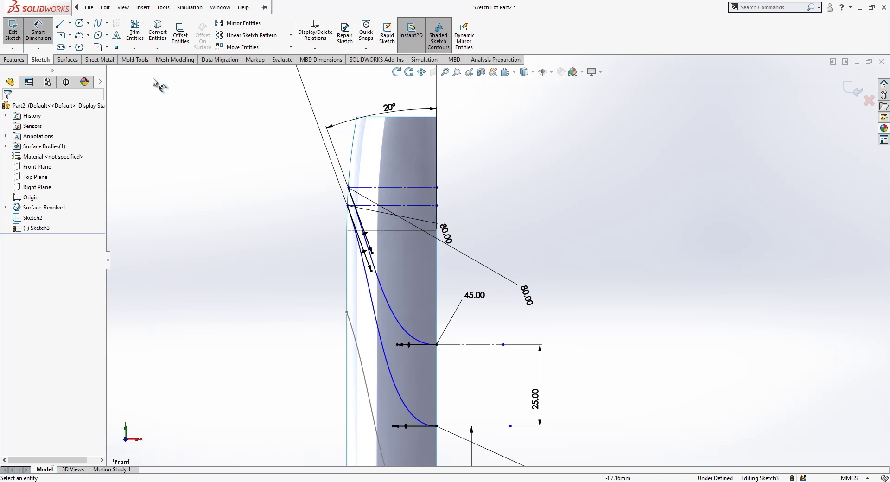
pyautogui.click(417, 206)
pyautogui.click(359, 187)
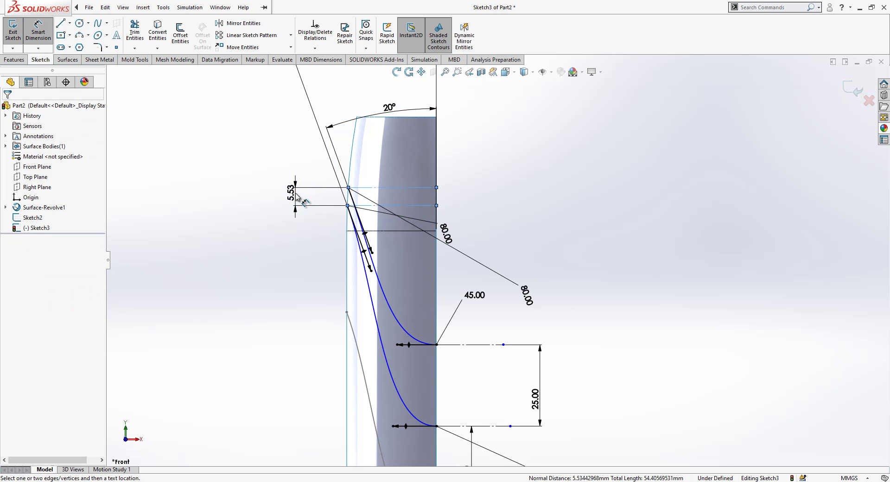
pyautogui.click(300, 200)
pyautogui.write('8')
pyautogui.press('Return')
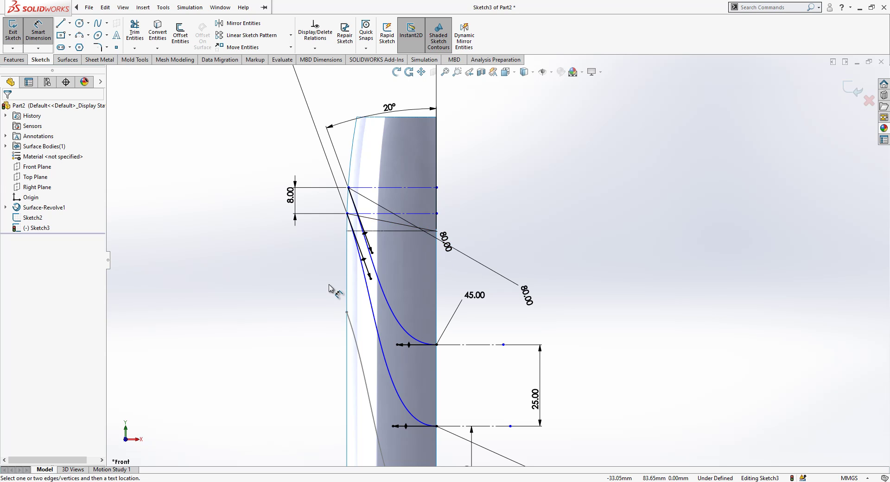
# Set an 85 mm vertical distance between the lower spline's right construction line and the topmost construction line.
pyautogui.click(489, 426)
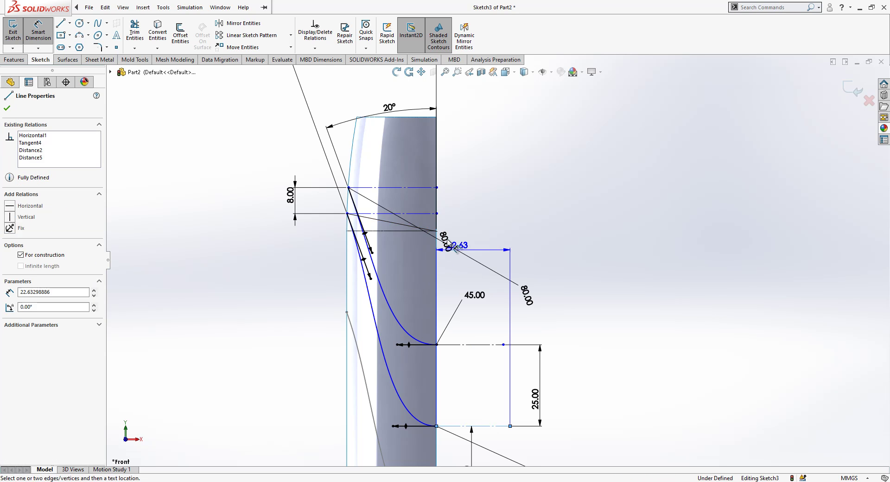
pyautogui.click(408, 187)
pyautogui.click(586, 300)
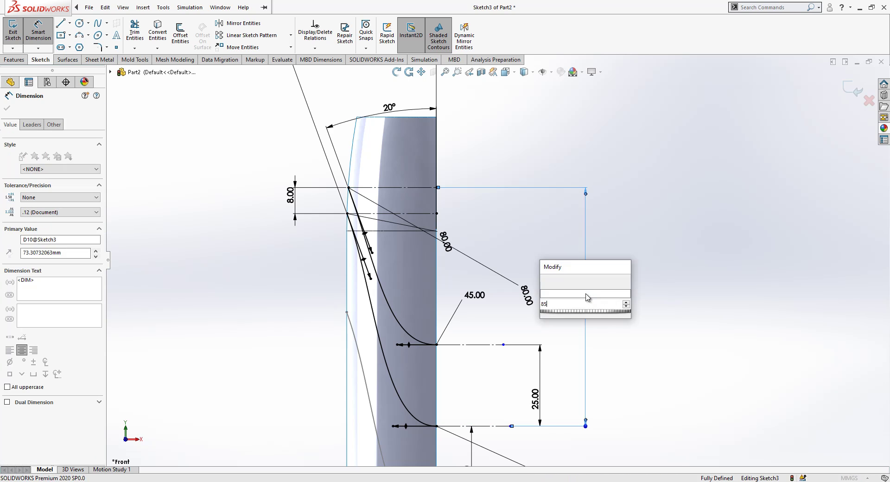
pyautogui.write('85')
pyautogui.press('Return')
pyautogui.click(635, 299)
pyautogui.scroll(-2, 637, 299)
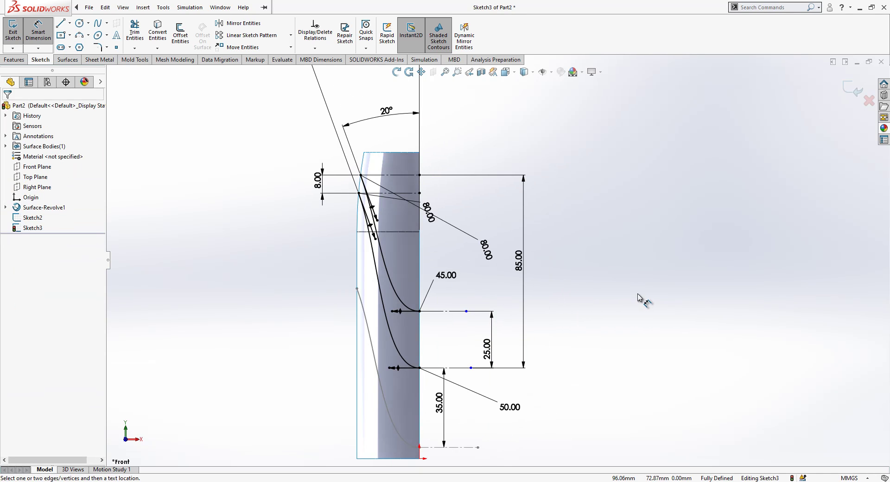
pyautogui.scroll(-1, 639, 299)
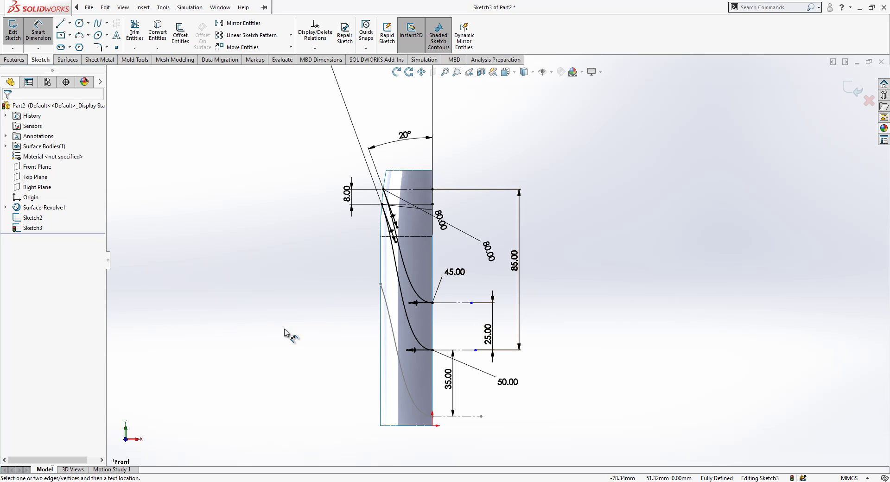
# Exit the finished two-spline sketch and highlight it briefly in the model to check its curves.
pyautogui.click(846, 86)
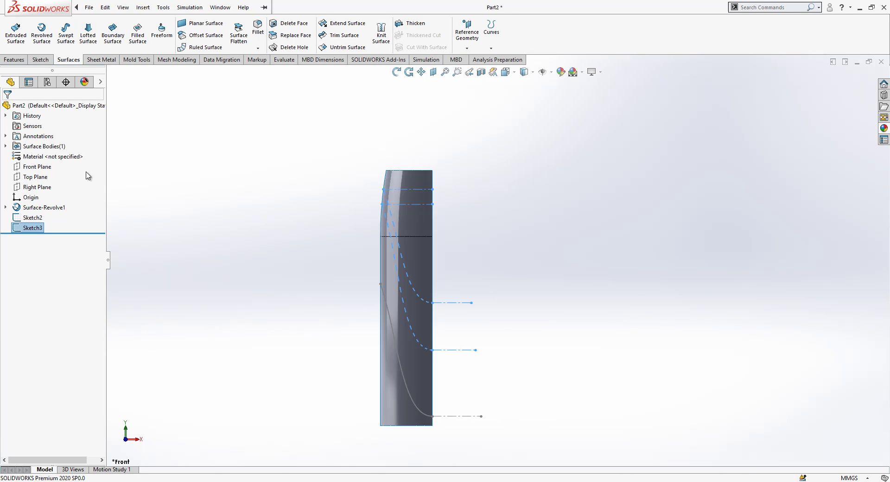
pyautogui.click(278, 287)
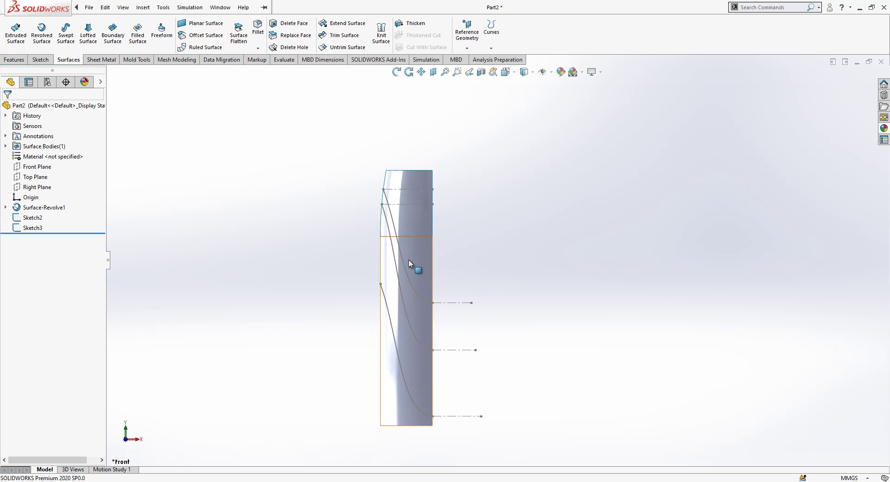
pyautogui.click(32, 227)
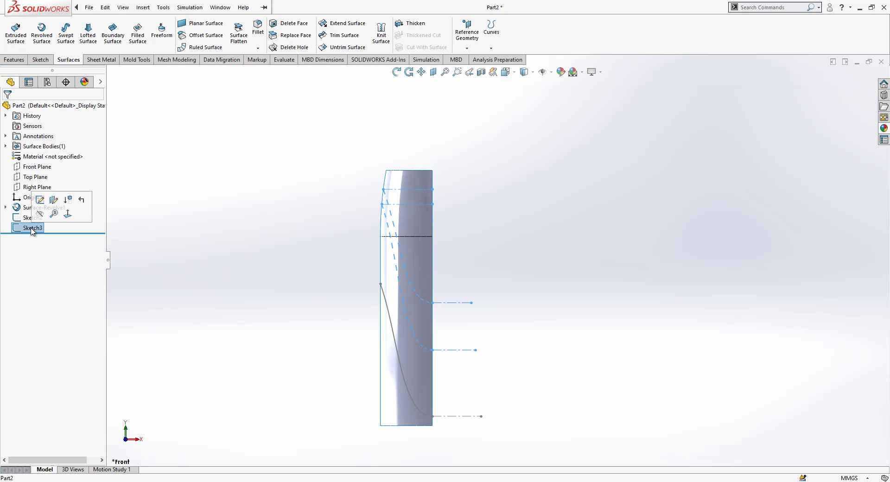
pyautogui.click(152, 259)
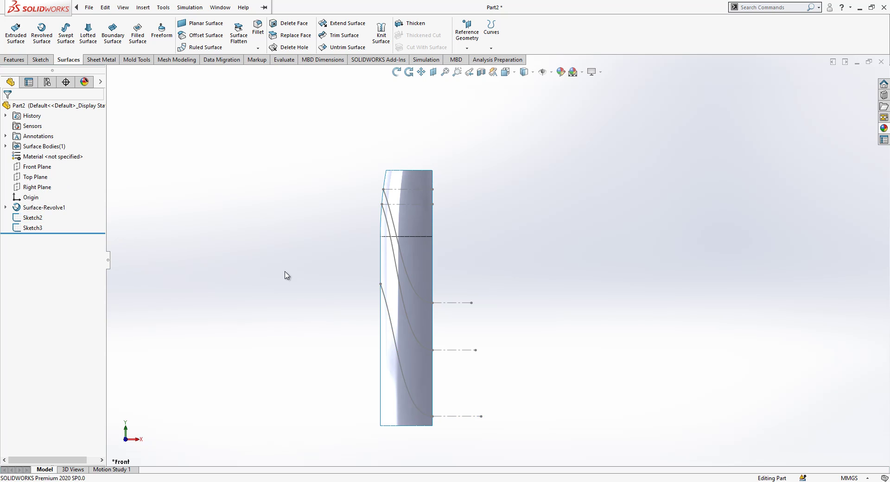
pyautogui.click(491, 48)
pyautogui.click(507, 58)
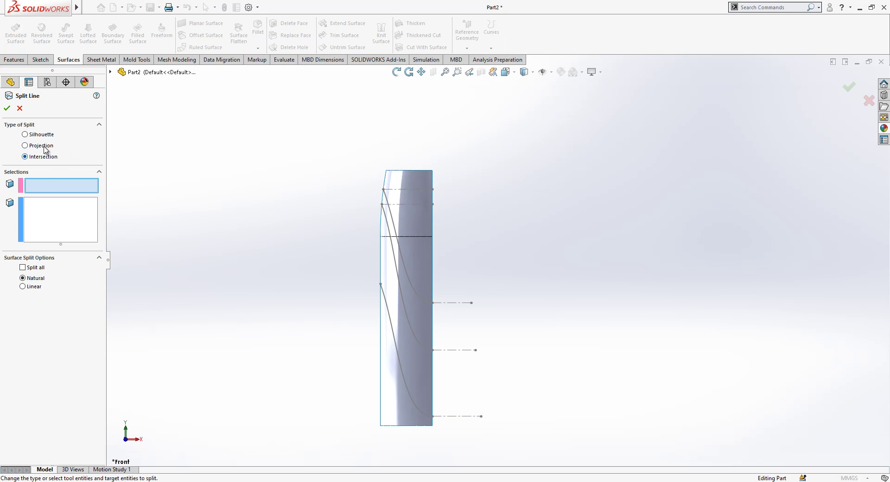
pyautogui.click(45, 146)
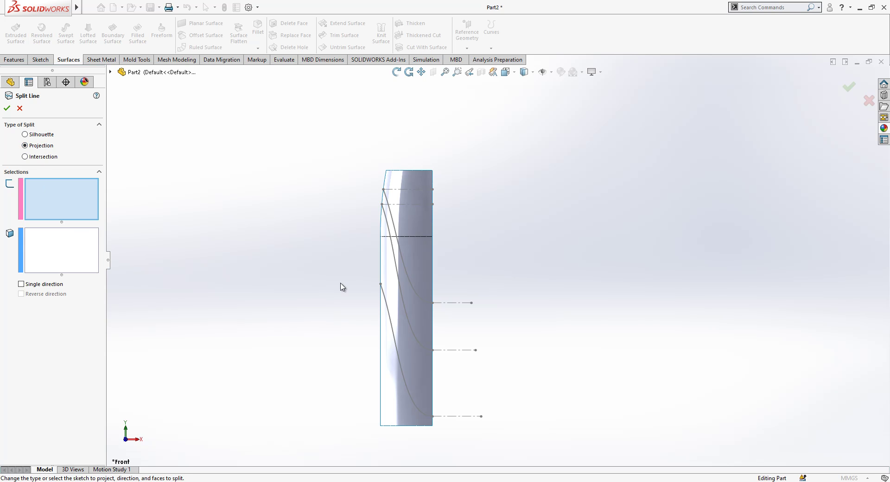
pyautogui.click(392, 306)
pyautogui.click(400, 293)
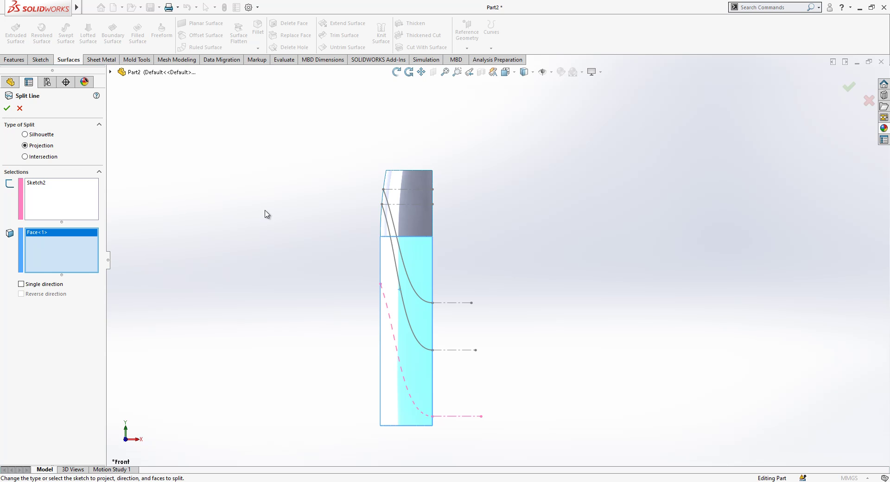
pyautogui.press('Escape')
# Trim the revolved surface with the lower single-spline sketch as a standard trim, removing the portion below the curve.
pyautogui.click(354, 40)
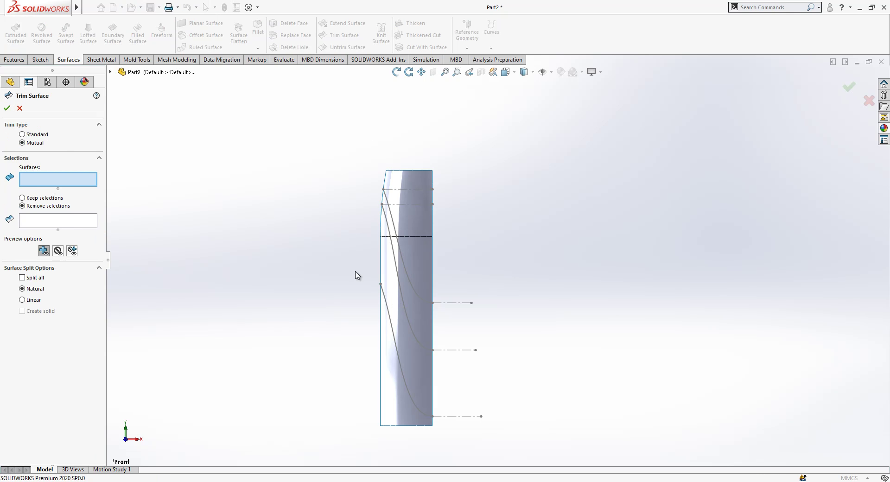
pyautogui.click(40, 135)
pyautogui.click(389, 319)
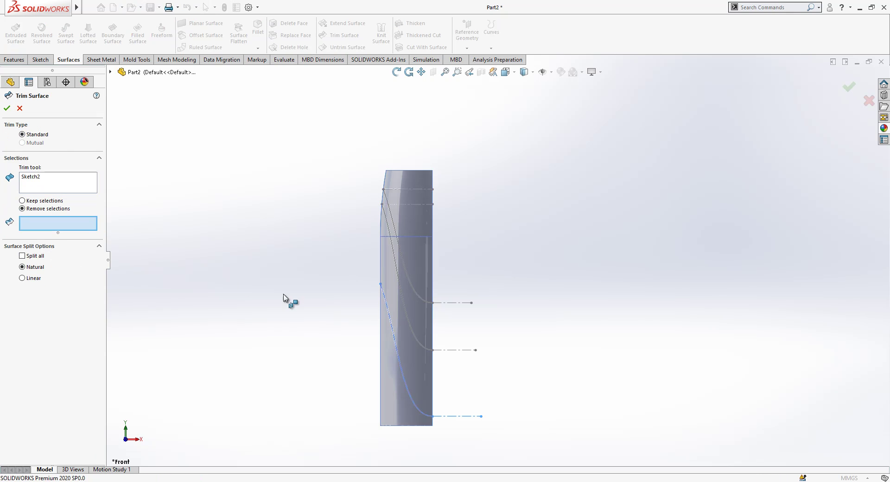
pyautogui.click(379, 370)
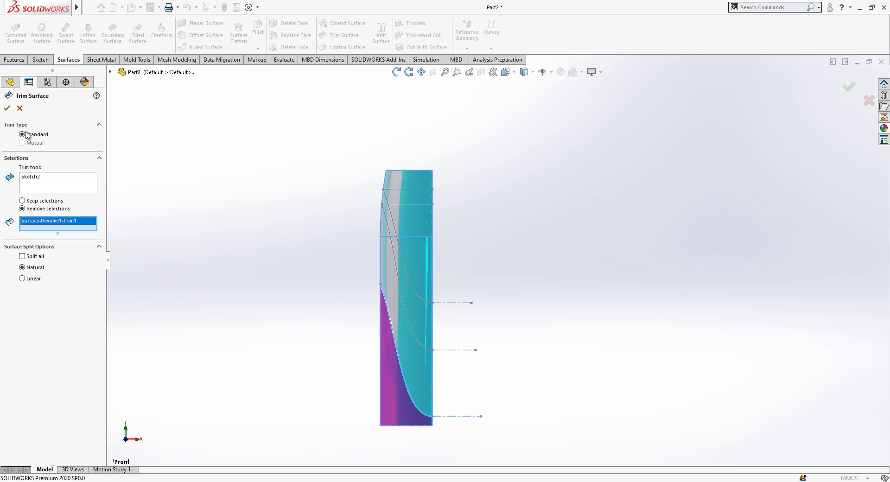
pyautogui.click(6, 107)
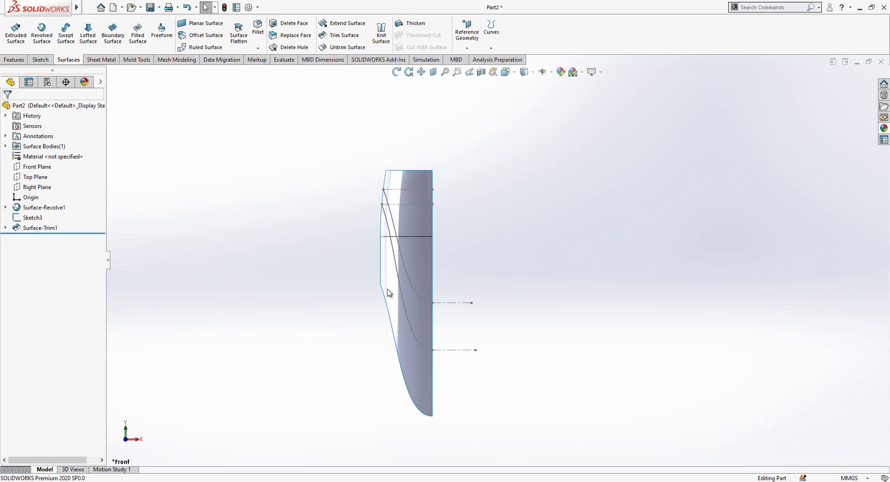
# Project the two-spline sketch onto both the upper and lower faces of the revolved surface as a split line.
pyautogui.click(32, 218)
pyautogui.click(492, 29)
pyautogui.click(503, 57)
pyautogui.click(408, 240)
pyautogui.click(402, 221)
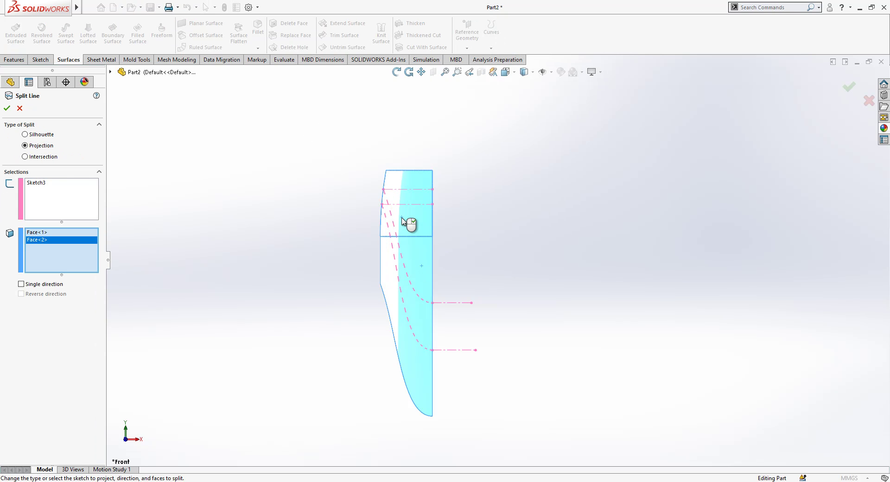
pyautogui.rightClick(402, 218)
pyautogui.click(344, 274)
pyautogui.moveTo(407, 311); pyautogui.dragTo(427, 335, button='middle')
pyautogui.scroll(-1, 428, 281)
pyautogui.click(304, 47)
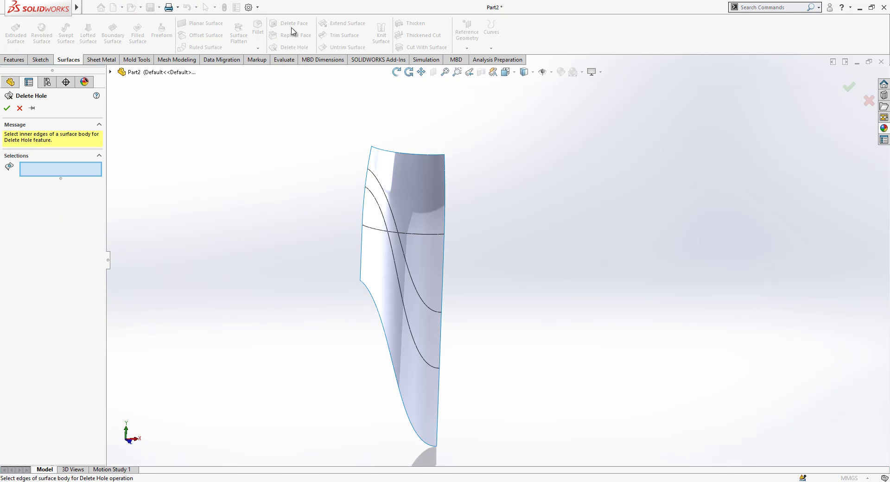
pyautogui.press('Escape')
pyautogui.click(292, 23)
pyautogui.click(371, 180)
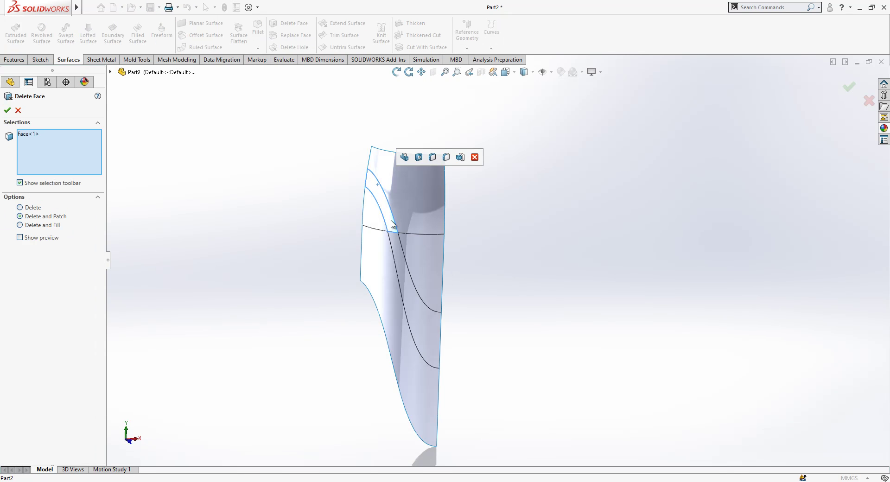
pyautogui.click(400, 253)
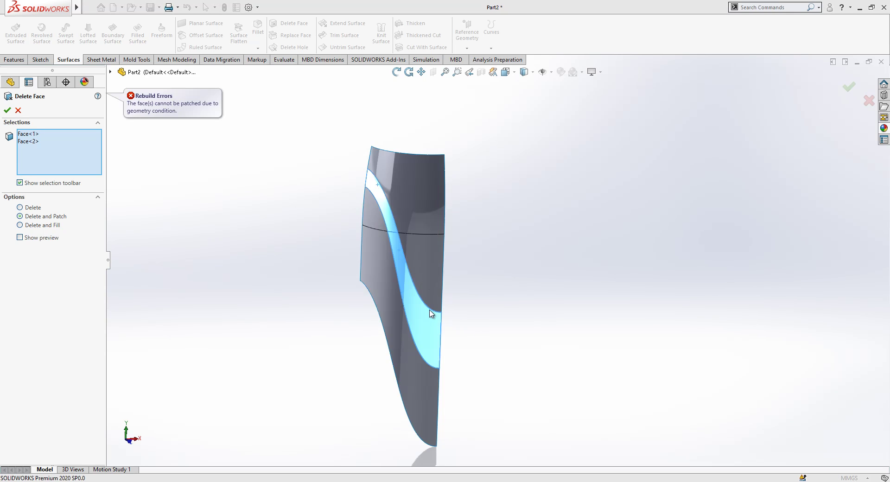
pyautogui.click(20, 208)
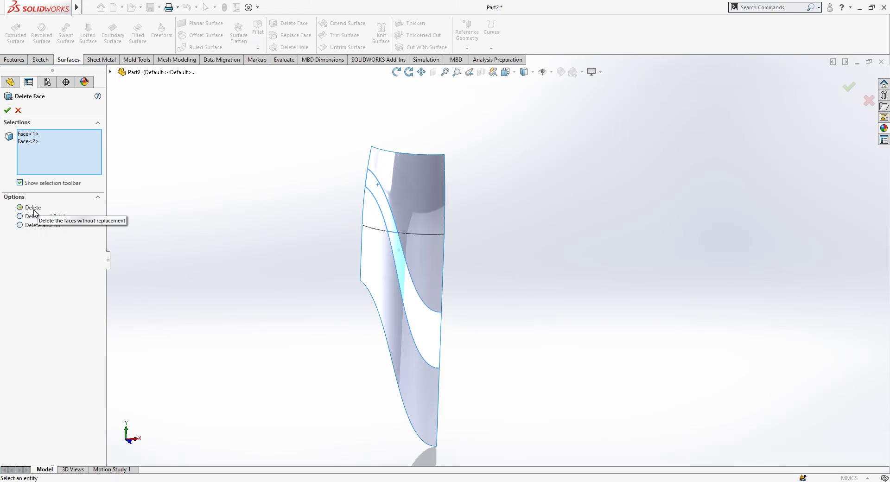
pyautogui.click(17, 110)
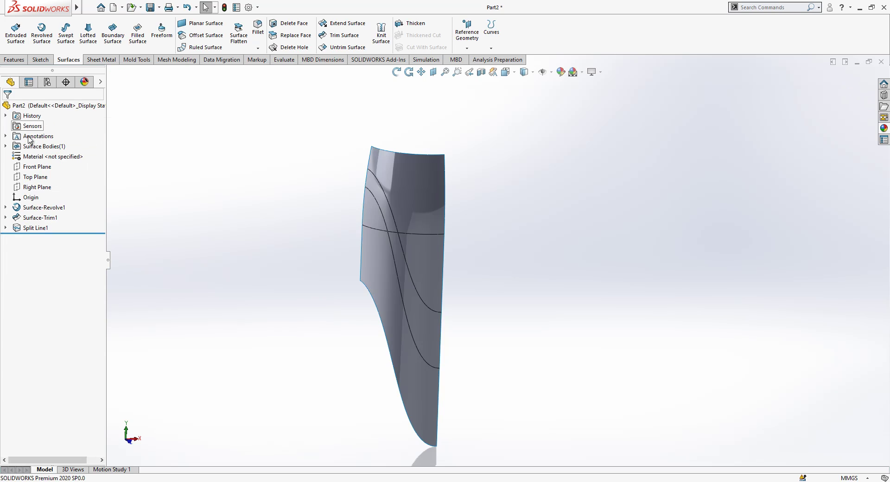
# Delete the two faces forming the curved band between the split lines, leaving an open gap in the surface.
pyautogui.click(289, 23)
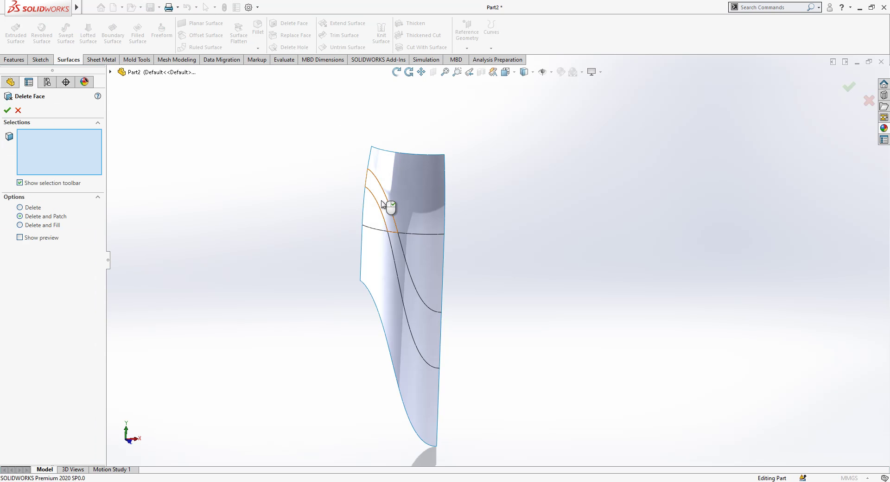
pyautogui.click(403, 260)
pyautogui.click(7, 110)
pyautogui.moveTo(271, 260); pyautogui.dragTo(440, 364, button='middle')
# Sketch a three-point arc of about 9.6 mm radius on the Front Plane, joining the surface corners at the gap's upper end.
pyautogui.click(37, 166)
pyautogui.moveTo(516, 334); pyautogui.dragTo(536, 355, button='middle')
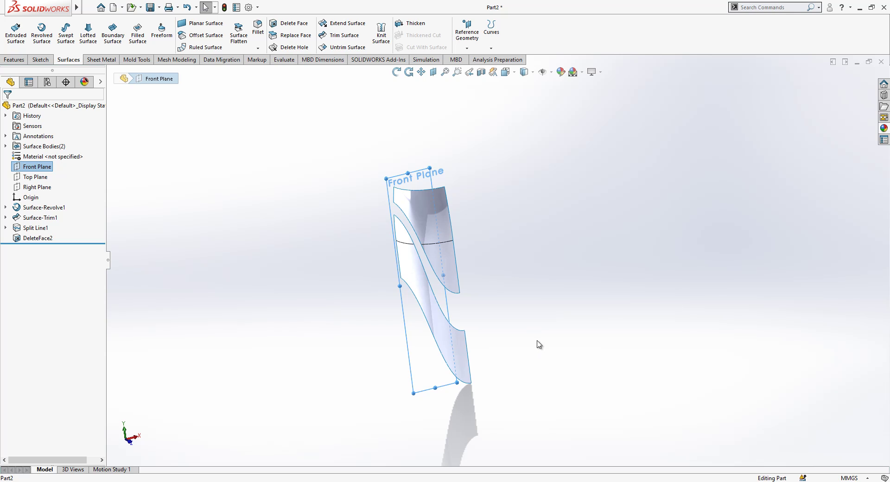
pyautogui.scroll(-2, 555, 326)
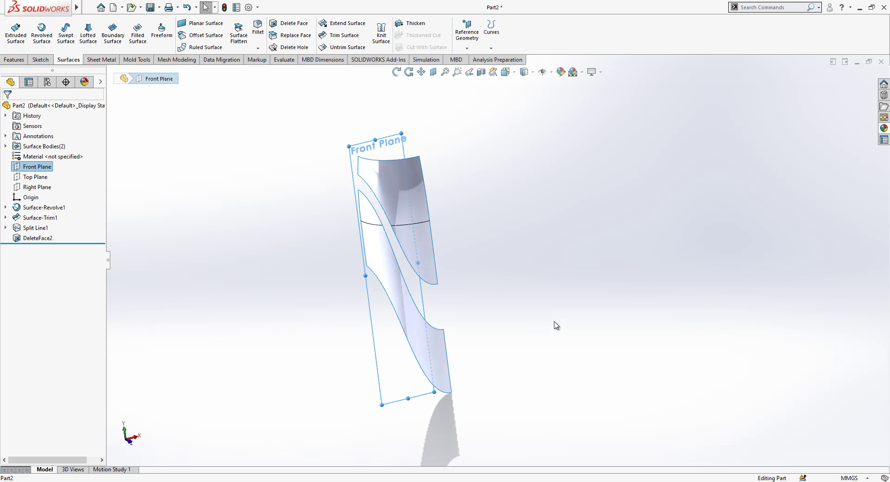
pyautogui.rightClick(50, 172)
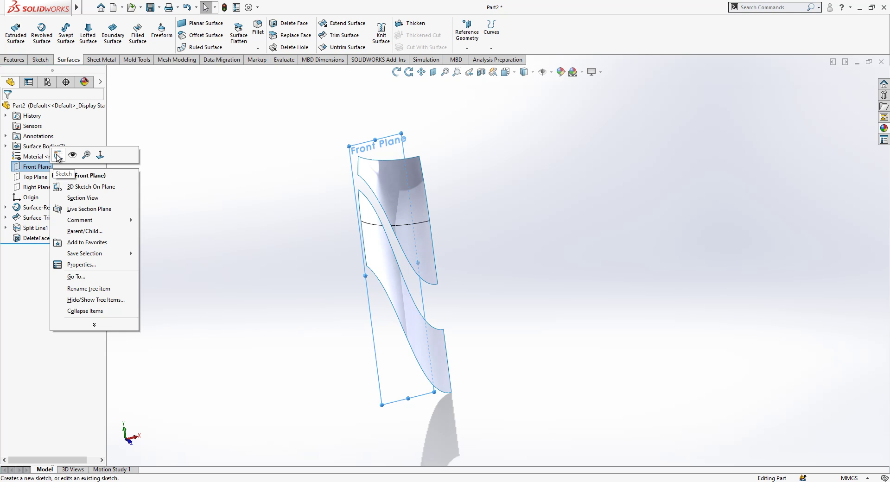
pyautogui.click(57, 156)
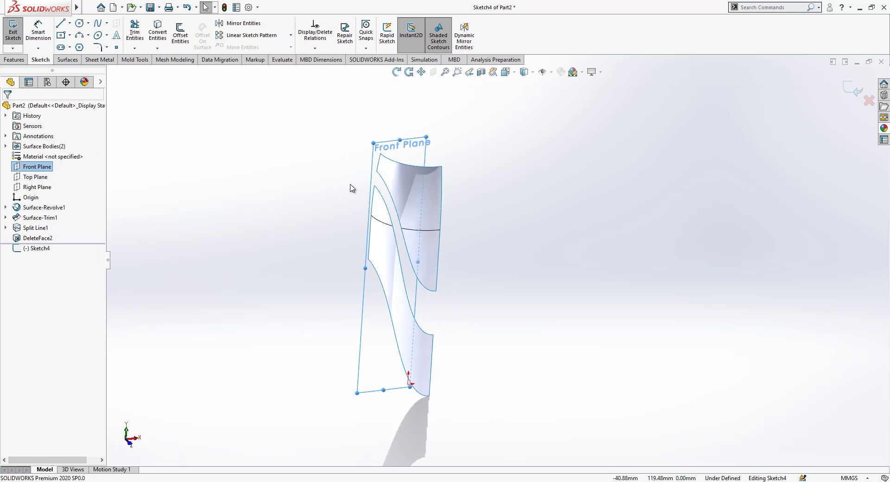
pyautogui.click(79, 36)
pyautogui.scroll(-4, 308, 177)
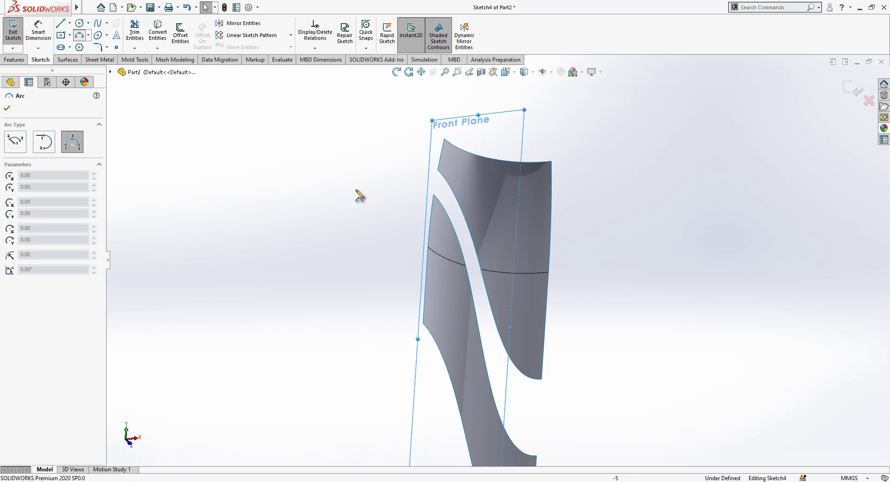
pyautogui.scroll(-3, 487, 193)
pyautogui.click(436, 156)
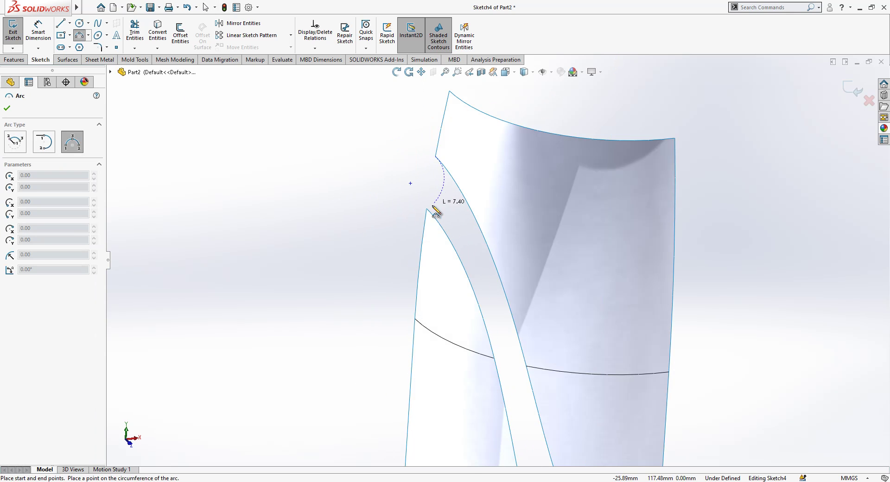
pyautogui.click(427, 209)
pyautogui.click(436, 193)
pyautogui.press('Escape')
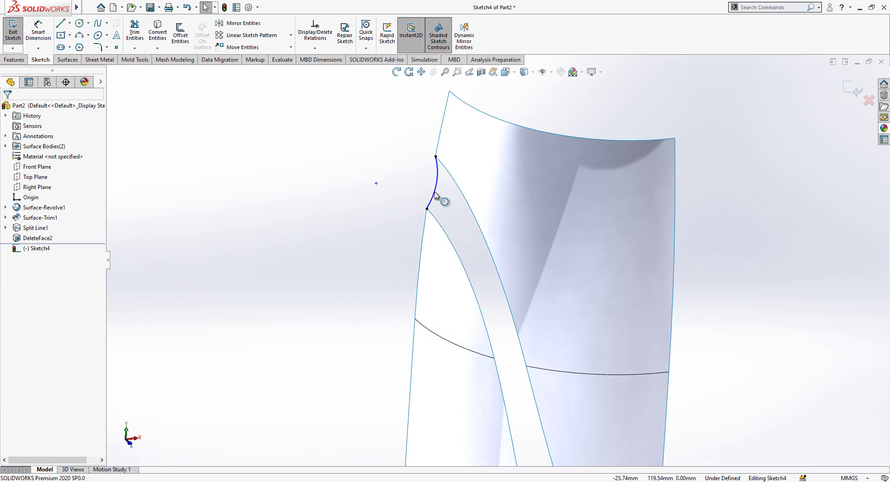
# Try to make the arc tangent to the upper surface's curved gap edge in front view, and delete that relation.
pyautogui.press('space')
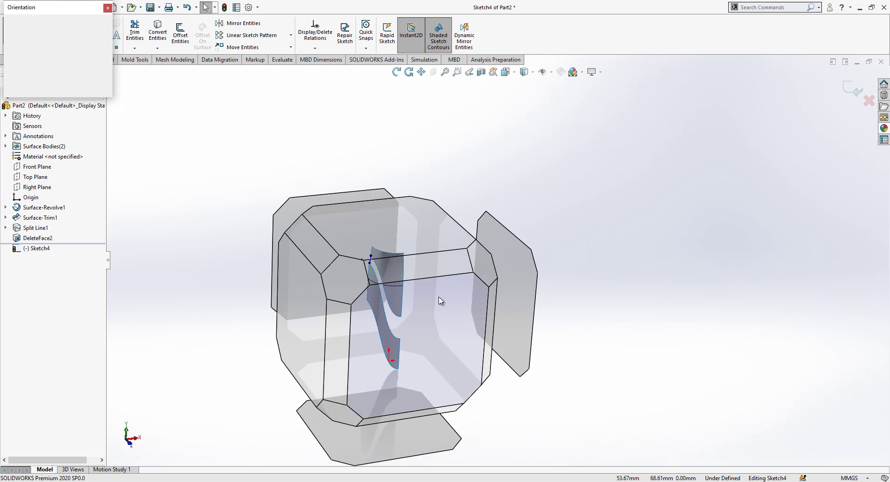
pyautogui.click(439, 300)
pyautogui.scroll(-4, 457, 139)
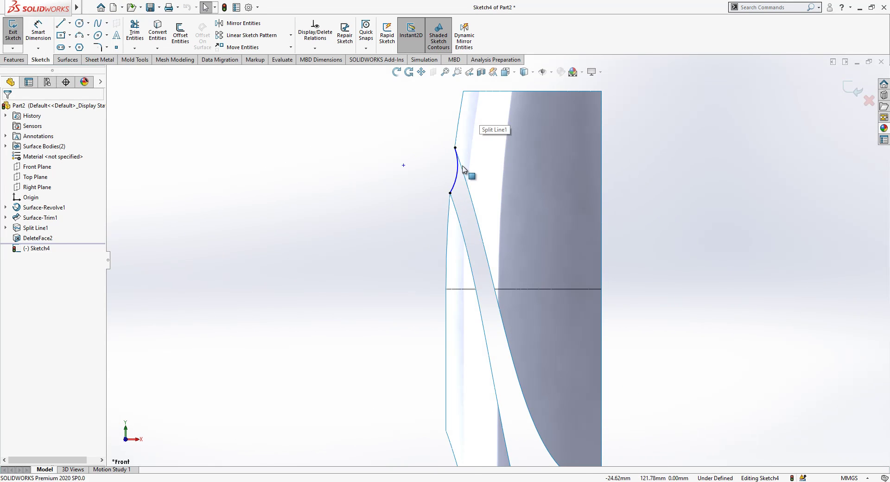
pyautogui.click(458, 167)
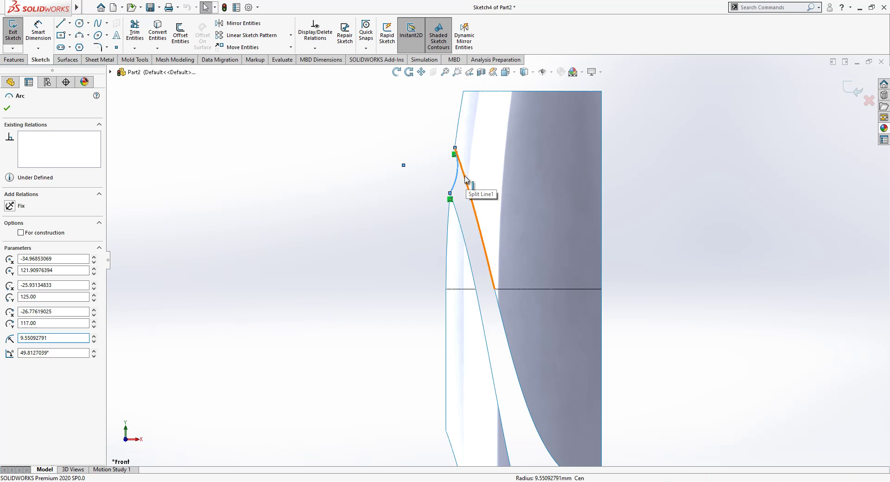
pyautogui.keyDown('ctrl'); pyautogui.click(466, 185); pyautogui.keyUp('ctrl')
pyautogui.click(27, 259)
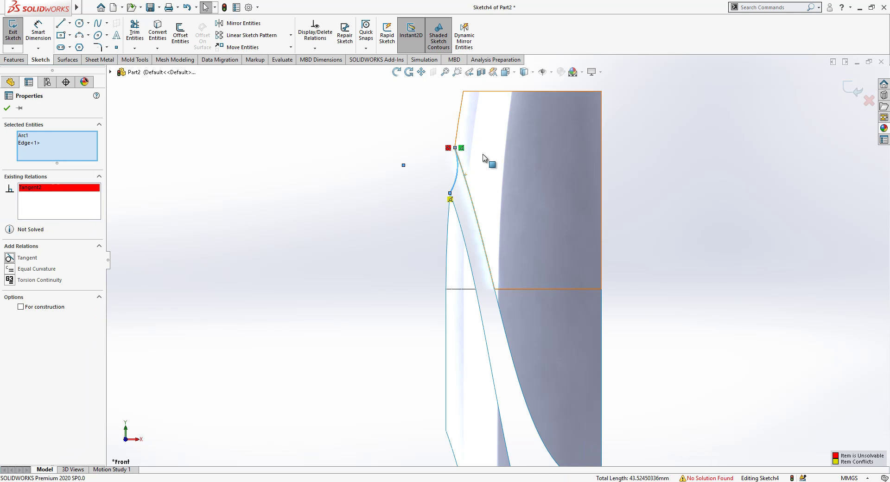
pyautogui.scroll(-5, 484, 155)
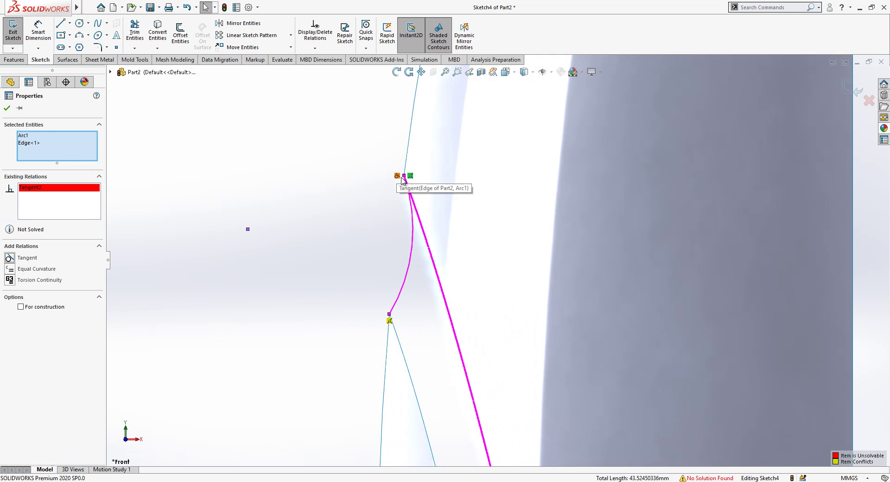
pyautogui.press('Delete')
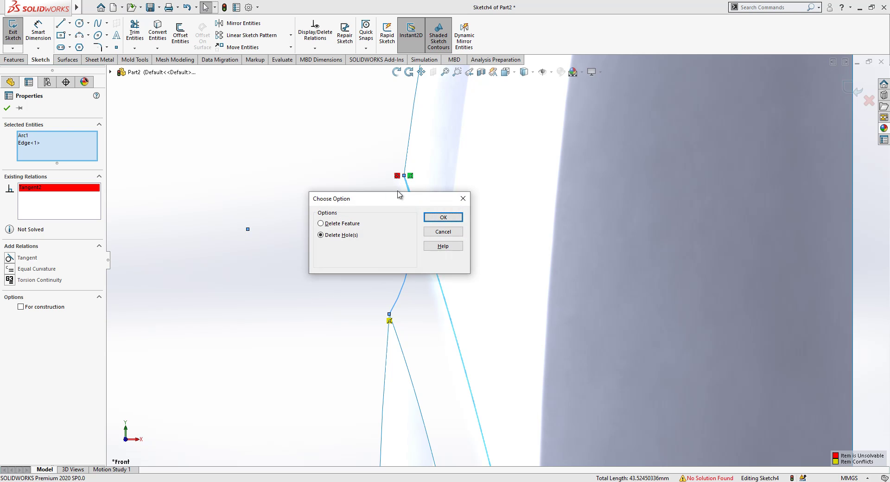
pyautogui.click(463, 199)
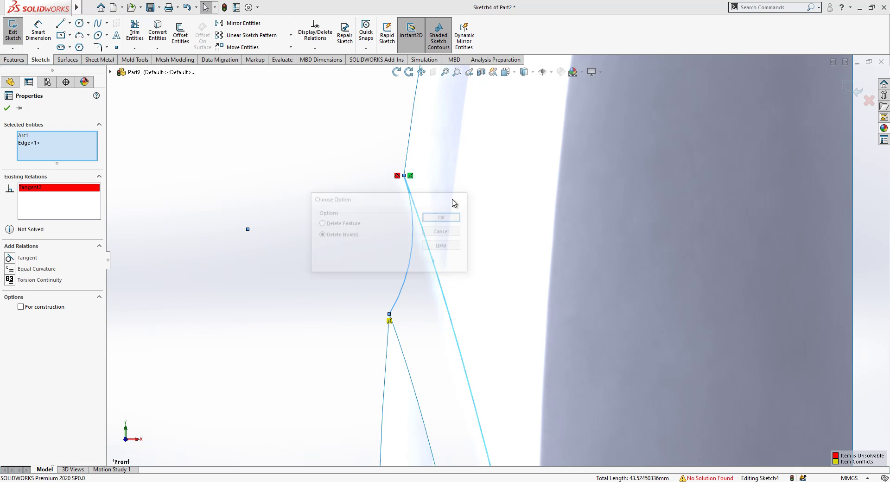
pyautogui.click(399, 177)
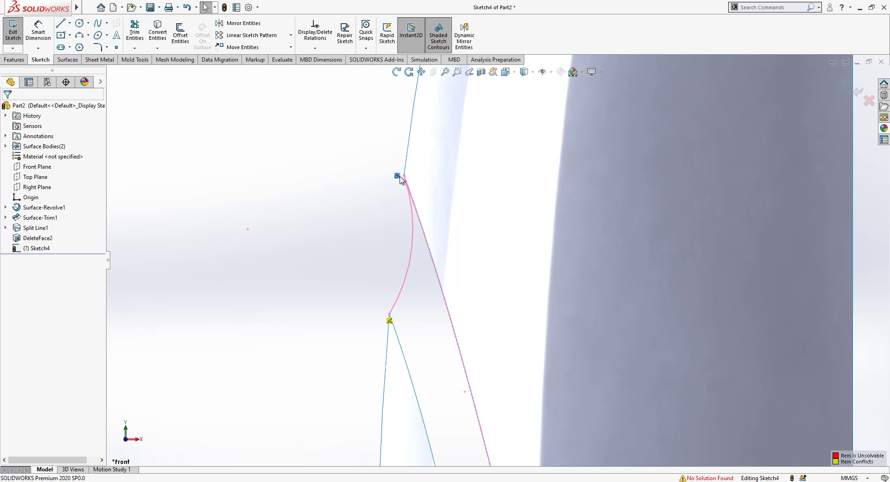
pyautogui.press('Delete')
# Retry the tangent relation between the arc and the upper surface's gap edge, and undo it.
pyautogui.click(420, 217)
pyautogui.keyDown('ctrl'); pyautogui.click(421, 229); pyautogui.keyUp('ctrl')
pyautogui.click(28, 258)
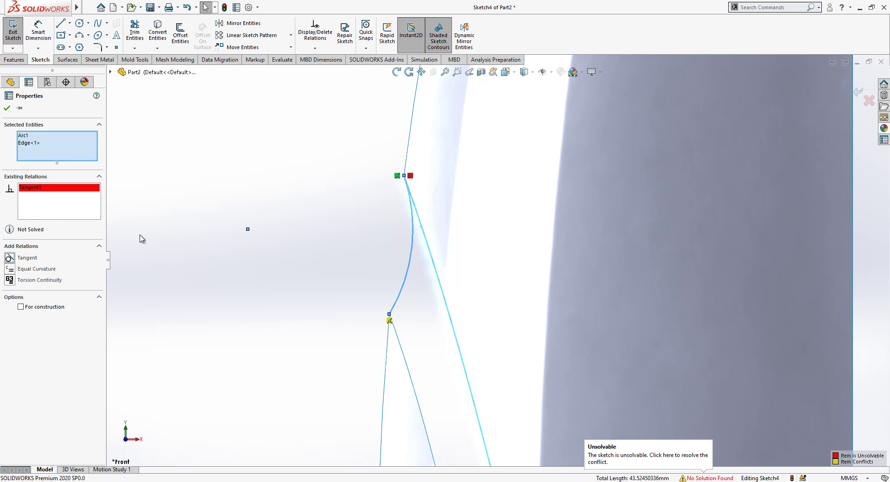
pyautogui.hotkey('ctrl', 'z')
pyautogui.click(266, 210)
# Dimension the arc's radius as 10 mm and exit the Front Plane sketch.
pyautogui.click(47, 31)
pyautogui.click(408, 262)
pyautogui.click(385, 260)
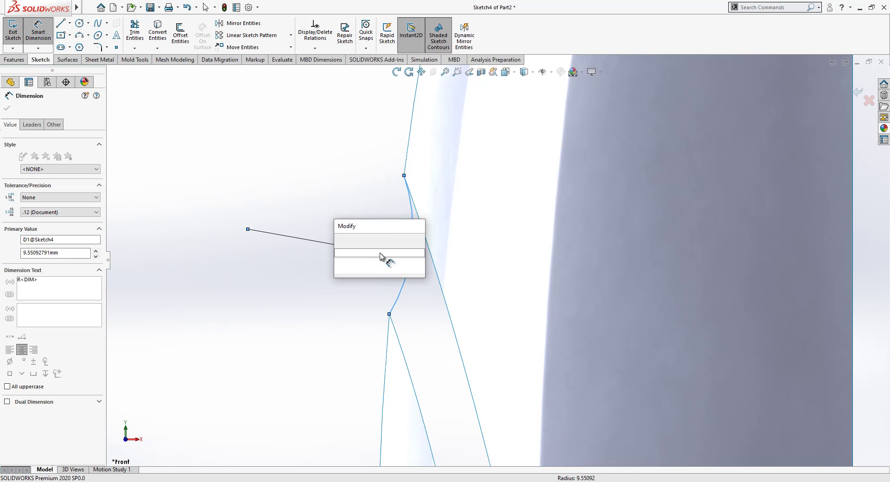
pyautogui.press('Return')
pyautogui.click(325, 277)
pyautogui.scroll(8, 404, 199)
pyautogui.scroll(2, 520, 286)
pyautogui.scroll(-3, 563, 351)
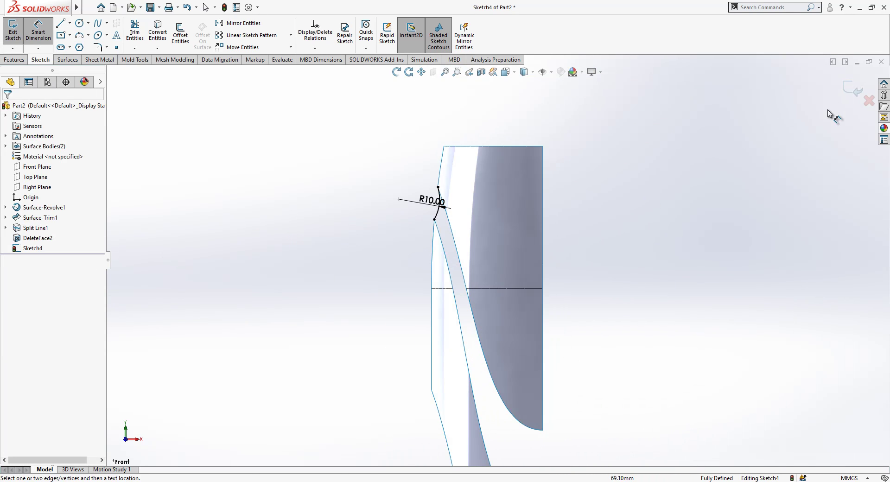
pyautogui.click(847, 93)
# Sketch a three-point arc of about 34 mm radius on the Right Plane, joining the surface corners at the gap's lower end.
pyautogui.moveTo(634, 197)
pyautogui.mouseDown(button='middle')
pyautogui.moveTo(540, 298)
pyautogui.moveTo(517, 372)
pyautogui.mouseUp(button='middle')
pyautogui.press('Escape')
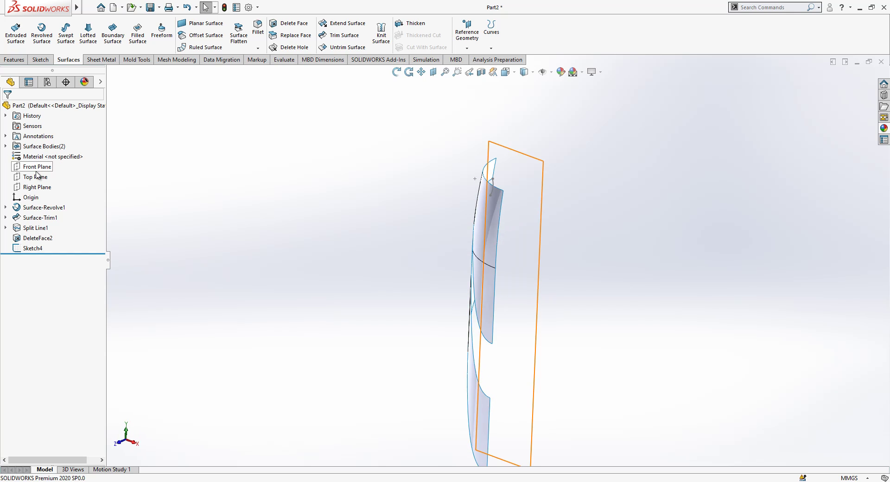
pyautogui.click(37, 187)
pyautogui.moveTo(399, 269); pyautogui.dragTo(395, 232, button='middle')
pyautogui.rightClick(45, 188)
pyautogui.click(52, 172)
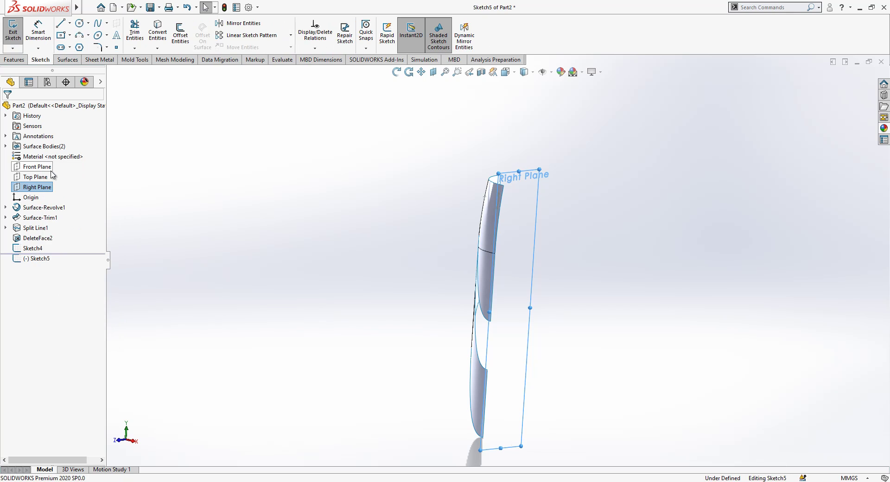
pyautogui.scroll(-6, 520, 369)
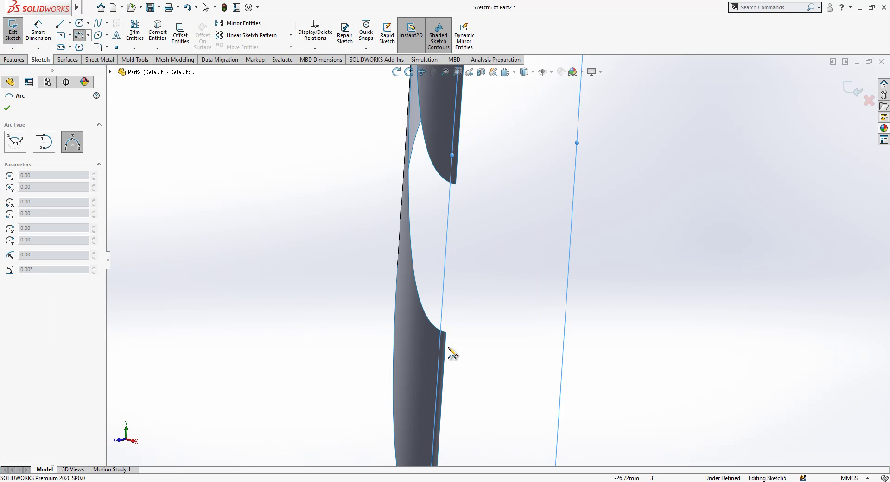
pyautogui.click(446, 333)
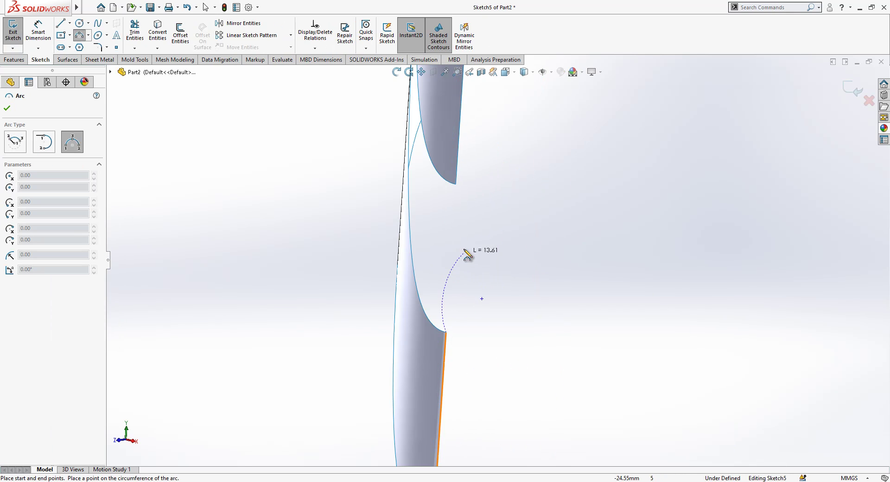
pyautogui.click(456, 184)
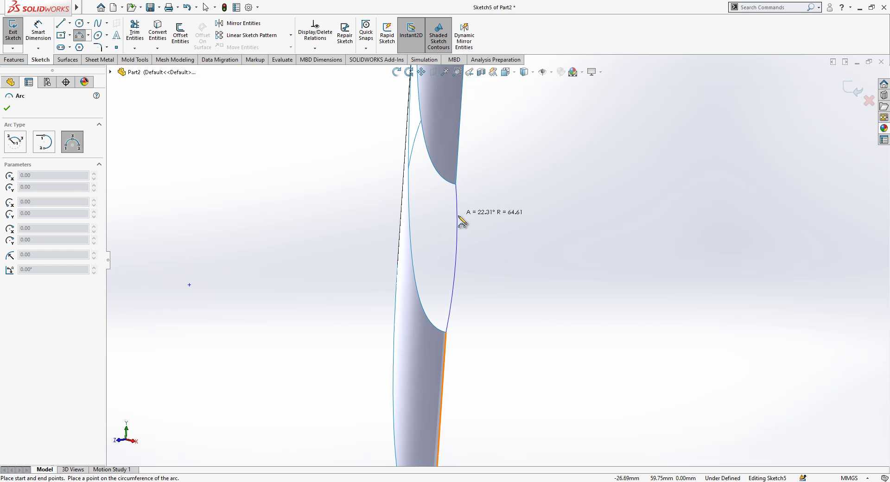
pyautogui.click(461, 227)
pyautogui.press('Escape')
pyautogui.moveTo(453, 267)
pyautogui.mouseDown(button='middle')
pyautogui.moveTo(413, 234)
pyautogui.moveTo(379, 240)
pyautogui.moveTo(455, 242)
pyautogui.moveTo(453, 273)
pyautogui.mouseUp(button='middle')
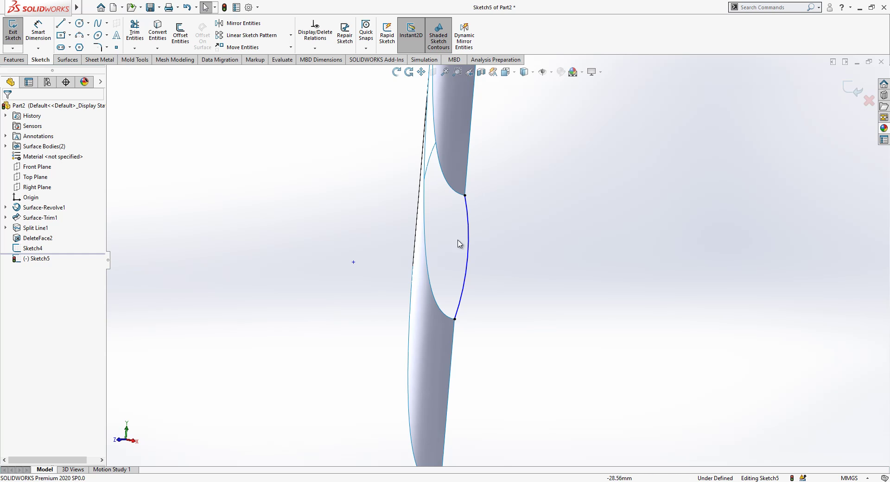
# Dimension the lower arc's radius as 35 mm and exit the Right Plane sketch.
pyautogui.click(40, 34)
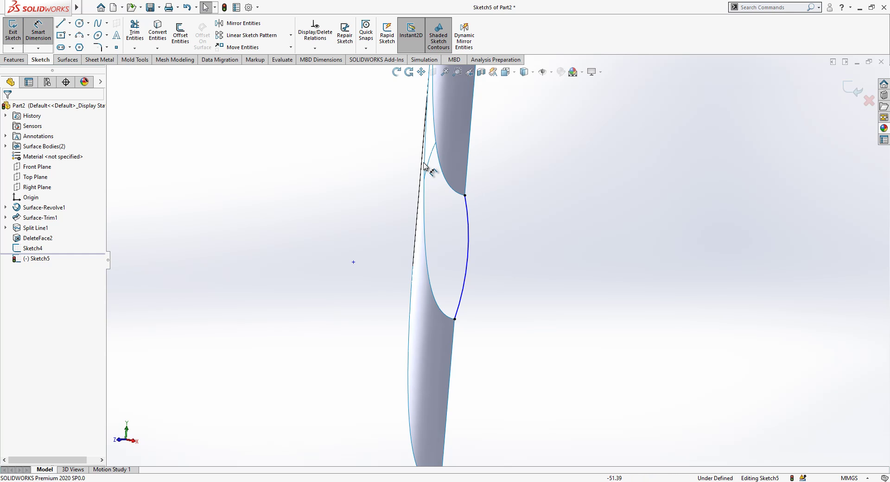
pyautogui.click(468, 238)
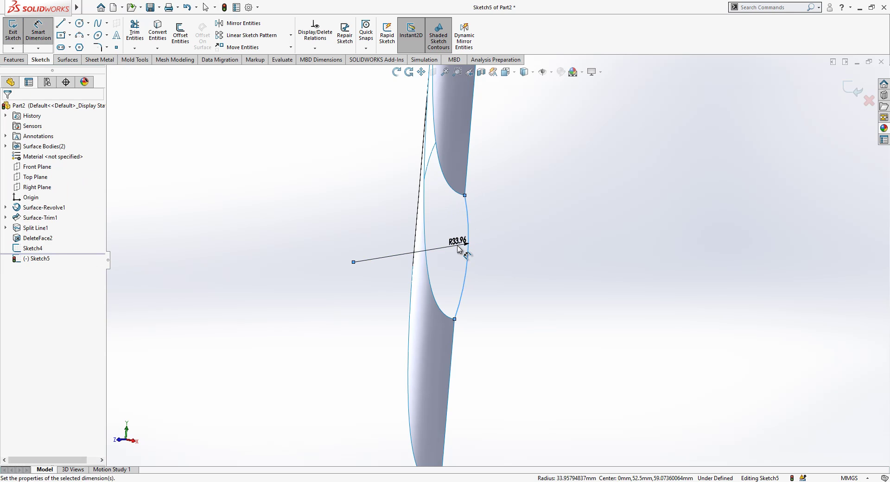
pyautogui.click(458, 246)
pyautogui.write('35')
pyautogui.press('Return')
pyautogui.press('space')
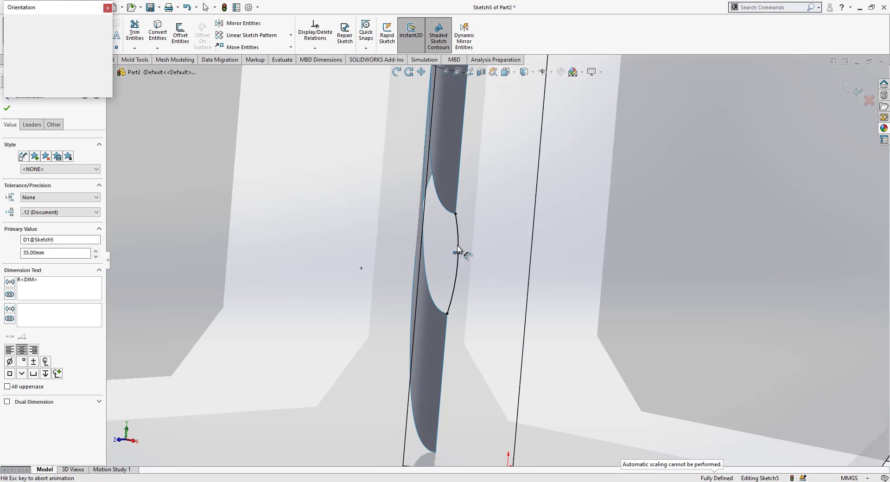
pyautogui.click(455, 302)
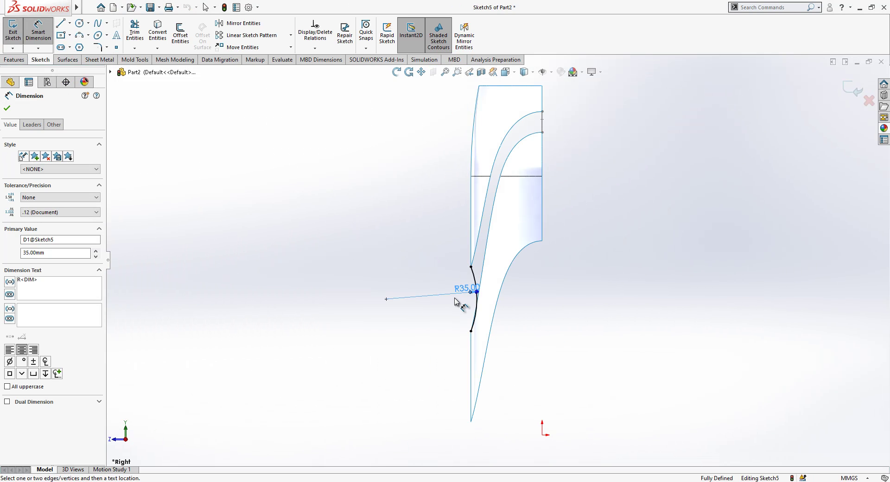
pyautogui.scroll(-5, 514, 287)
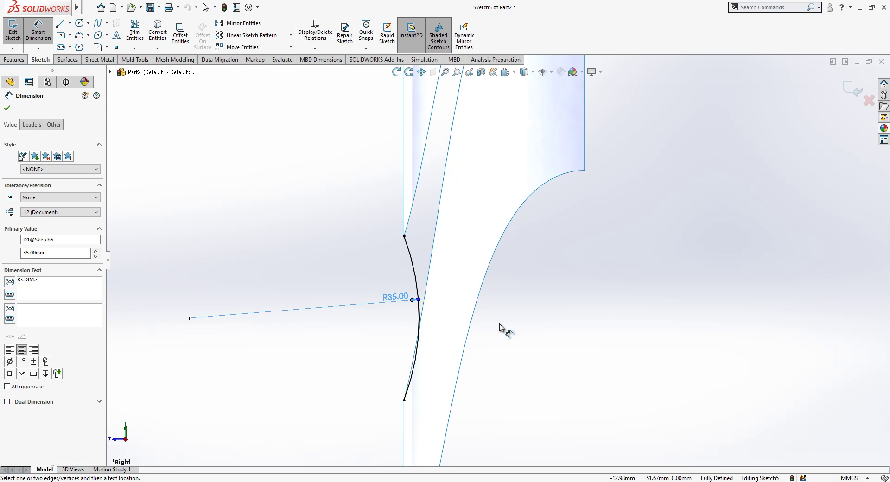
pyautogui.moveTo(497, 327)
pyautogui.mouseDown(button='middle')
pyautogui.moveTo(460, 318)
pyautogui.moveTo(491, 304)
pyautogui.moveTo(576, 328)
pyautogui.moveTo(574, 345)
pyautogui.moveTo(578, 310)
pyautogui.moveTo(632, 347)
pyautogui.mouseUp(button='middle')
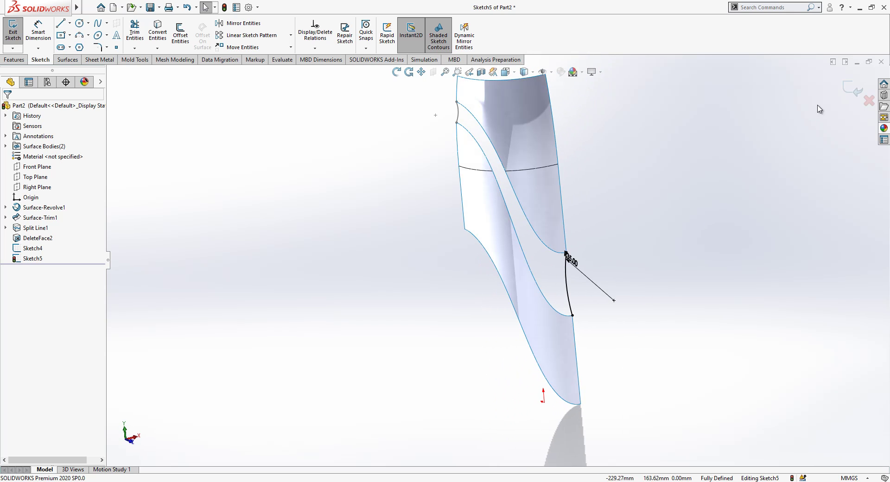
pyautogui.click(853, 90)
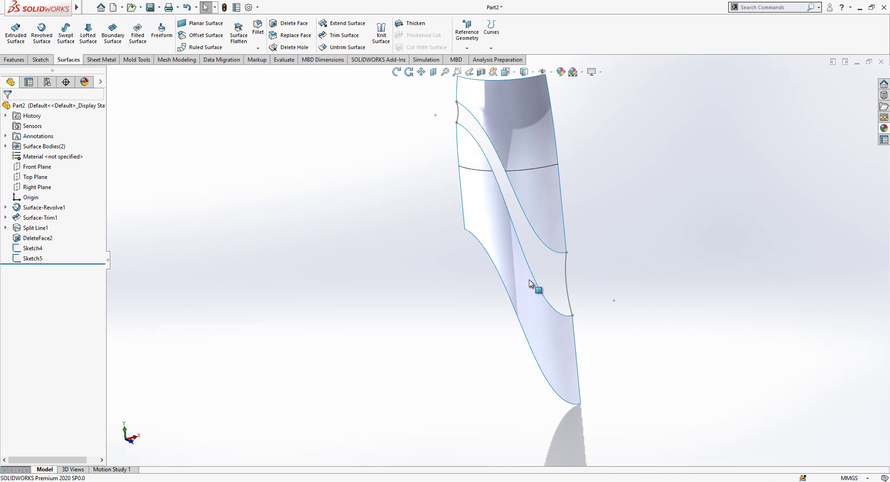
# Start a lofted surface across the gap, using the upper-end and lower-end arc sketches as its profiles.
pyautogui.moveTo(611, 224); pyautogui.dragTo(646, 185, button='middle')
pyautogui.click(88, 33)
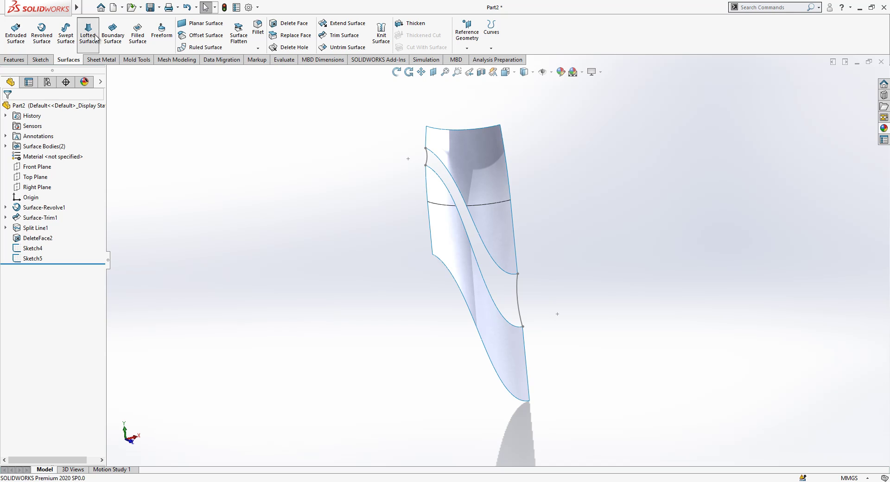
pyautogui.click(428, 157)
pyautogui.click(518, 284)
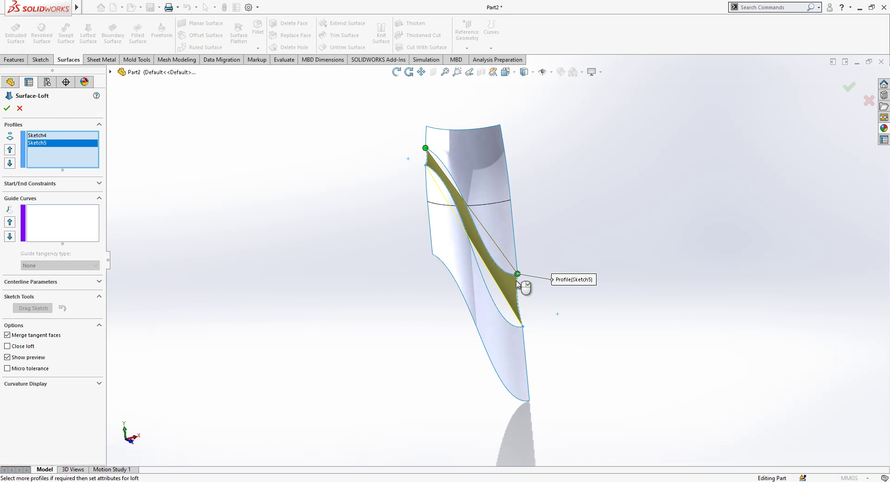
# Add the upper surface's two connected gap edges to the loft as an open-group guide curve with the SelectionManager.
pyautogui.click(61, 211)
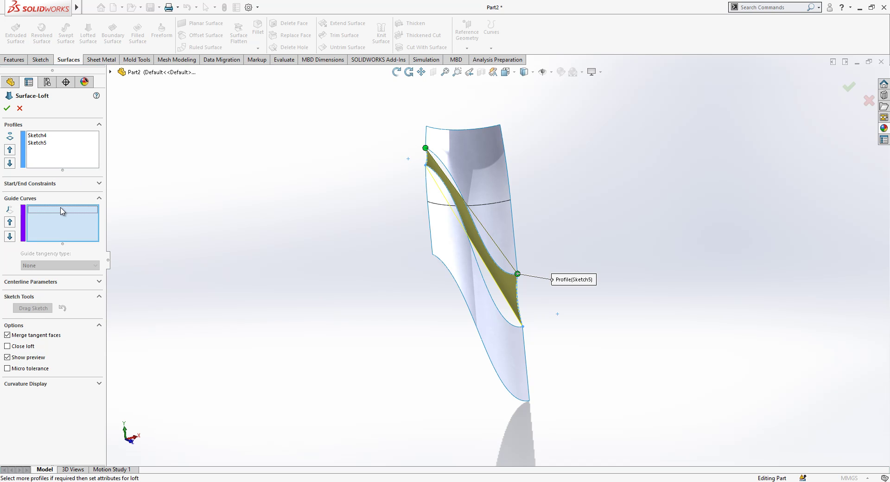
pyautogui.rightClick(61, 208)
pyautogui.click(87, 215)
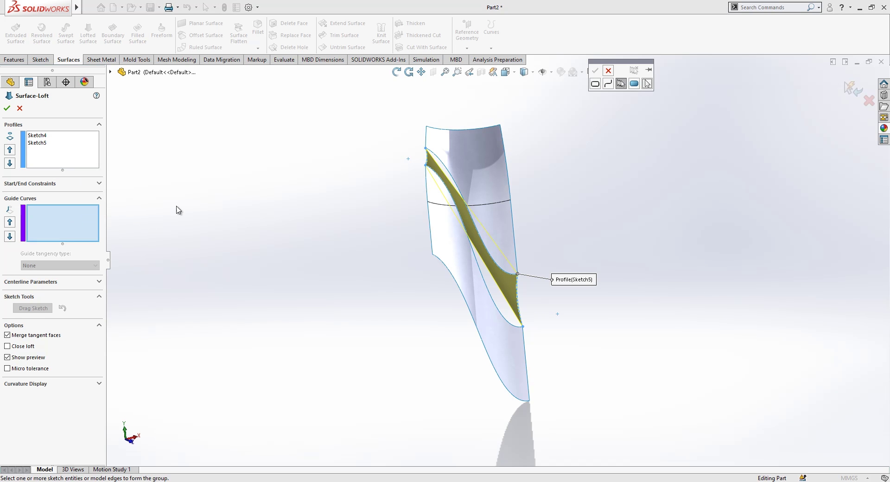
pyautogui.click(444, 168)
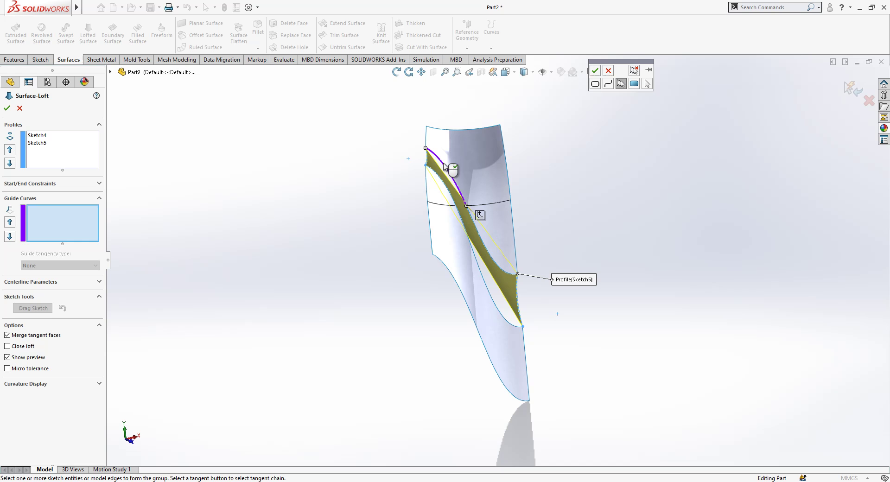
pyautogui.click(470, 217)
pyautogui.scroll(-3, 471, 218)
pyautogui.moveTo(475, 223); pyautogui.dragTo(470, 152, button='middle')
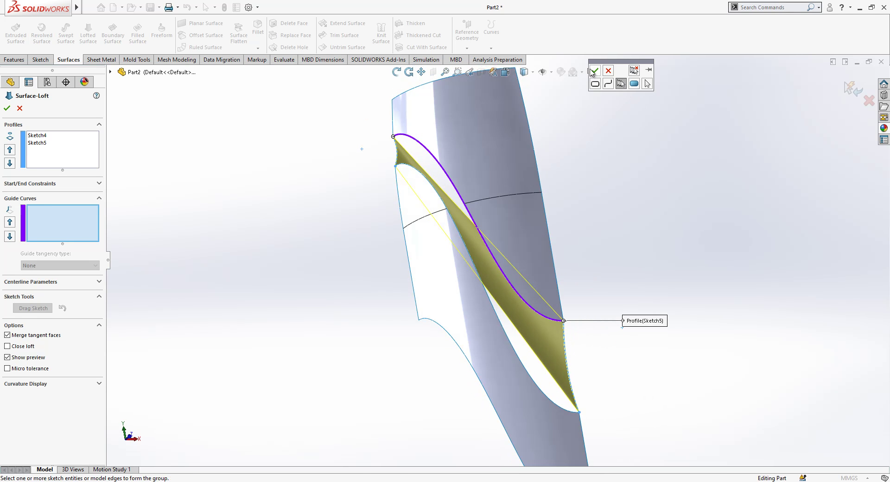
pyautogui.click(593, 71)
# Add the lower surface's gap edges as a second open-group guide curve and complete the lofted surface.
pyautogui.rightClick(54, 251)
pyautogui.click(69, 256)
pyautogui.click(421, 176)
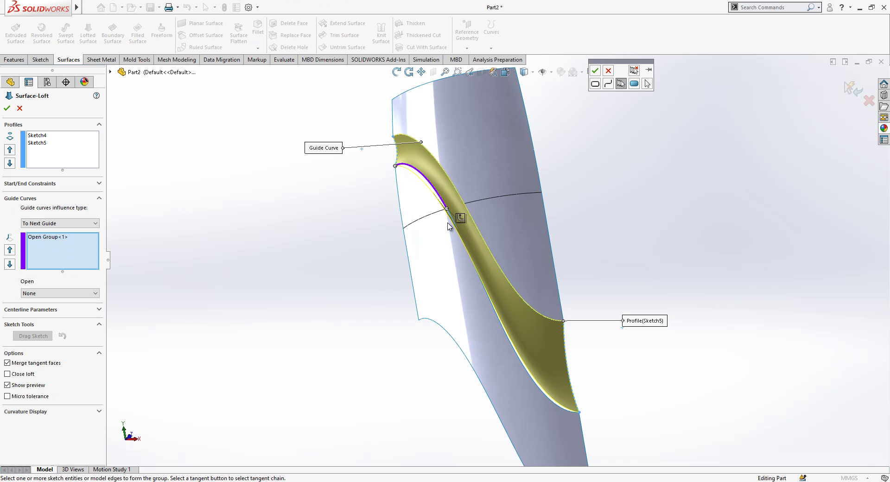
pyautogui.click(594, 71)
pyautogui.moveTo(485, 239); pyautogui.dragTo(477, 299, button='middle')
pyautogui.press('Return')
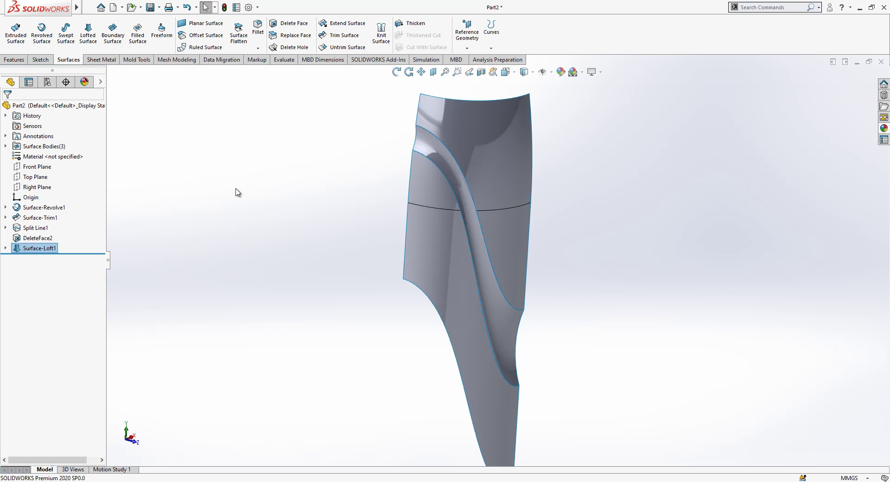
# Mirror the two trimmed surface bodies and the lofted surface body about the Front Plane.
pyautogui.moveTo(424, 160); pyautogui.dragTo(479, 282, button='middle')
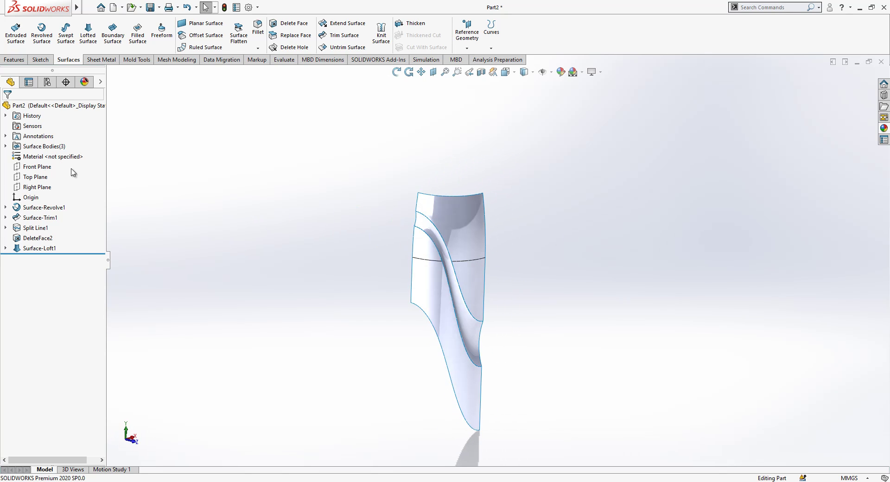
pyautogui.click(37, 166)
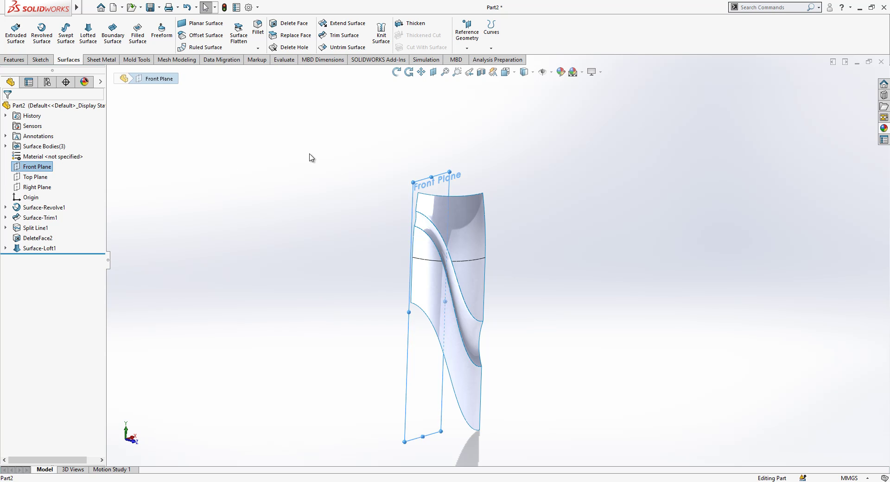
pyautogui.click(13, 60)
pyautogui.click(332, 47)
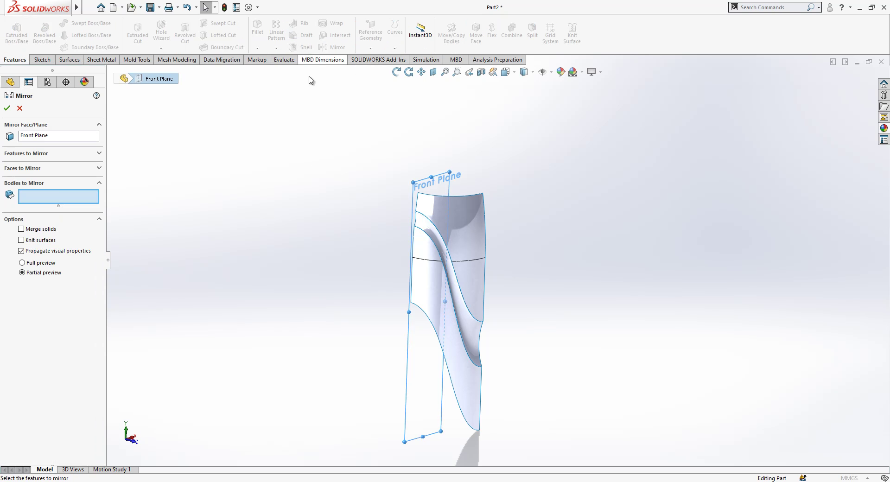
pyautogui.click(110, 72)
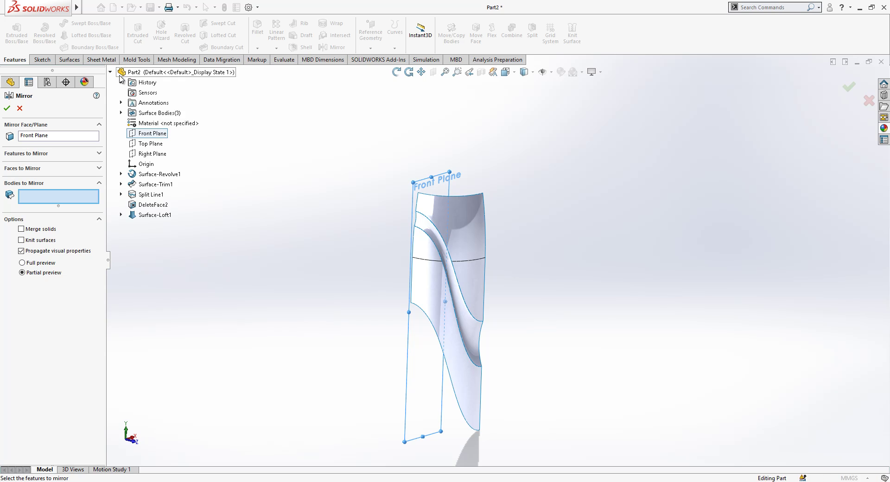
pyautogui.click(121, 113)
pyautogui.click(167, 123)
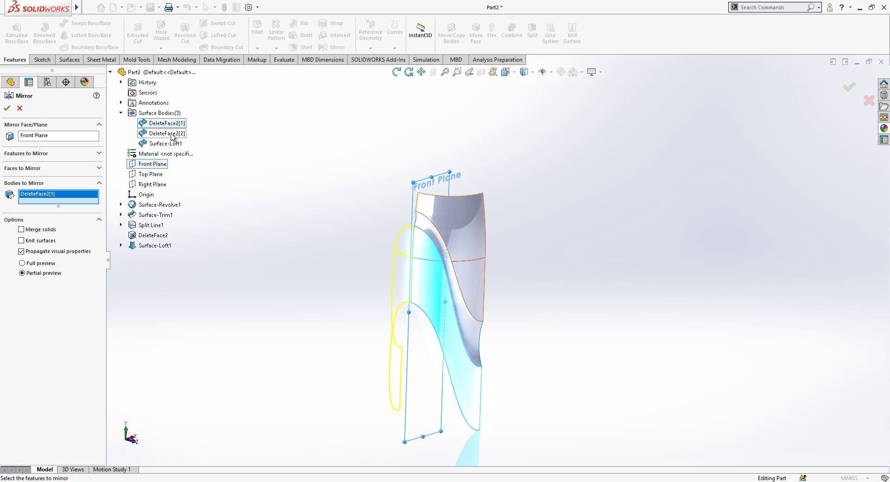
pyautogui.click(166, 143)
pyautogui.click(167, 133)
pyautogui.click(8, 109)
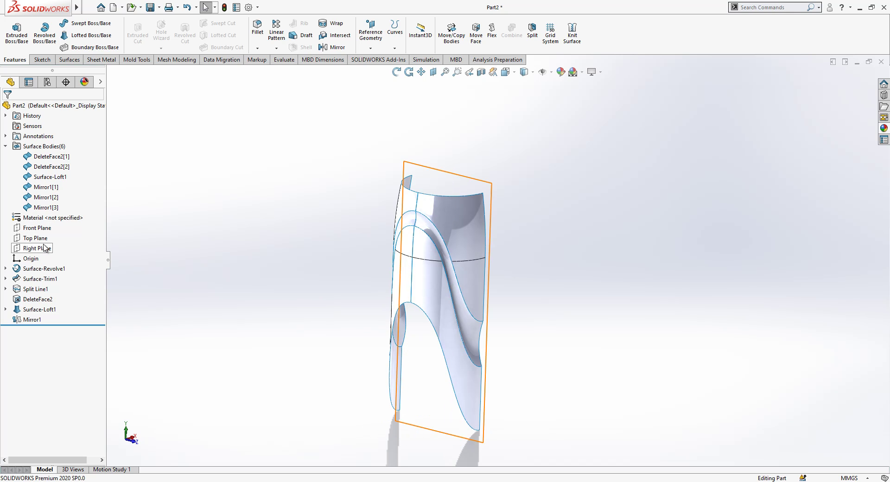
# Mirror all six surface bodies about the Right Plane to complete the full tubular shape.
pyautogui.click(37, 248)
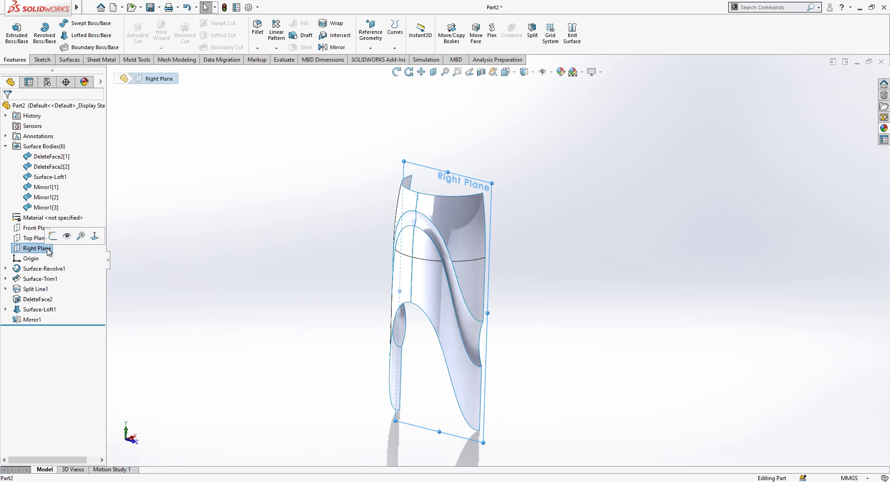
pyautogui.click(333, 47)
pyautogui.click(463, 204)
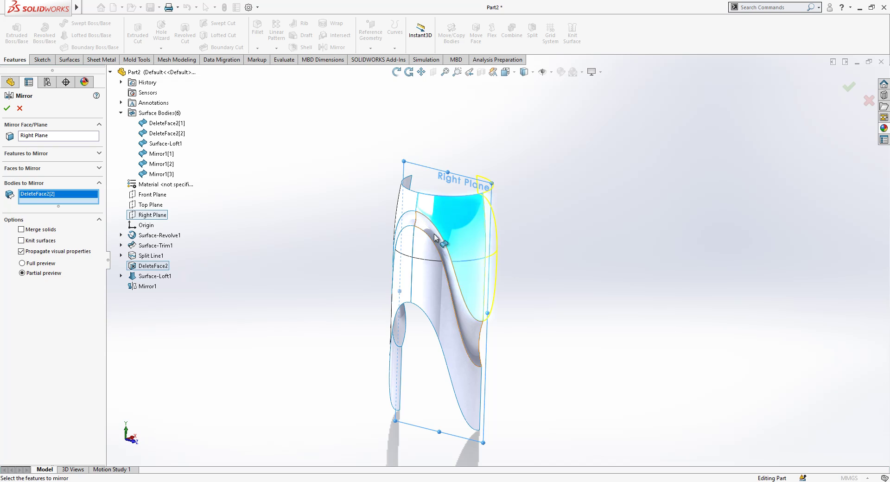
pyautogui.click(438, 244)
pyautogui.click(437, 248)
pyautogui.click(407, 283)
pyautogui.click(408, 218)
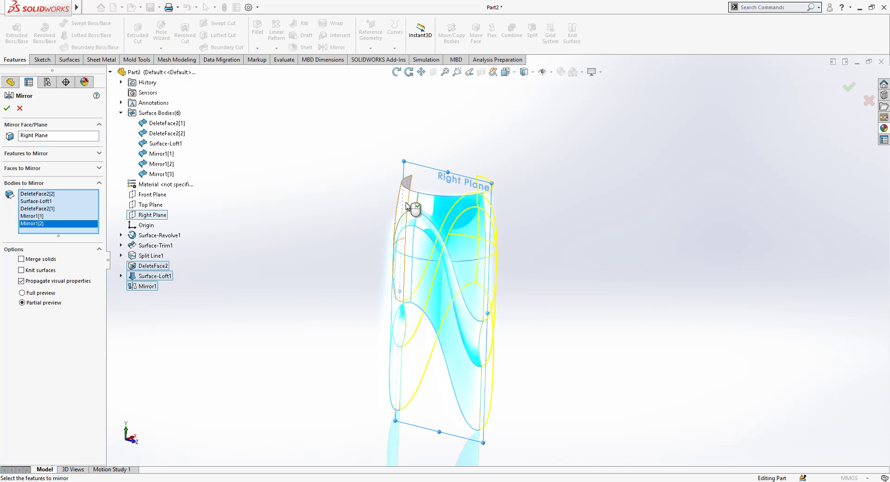
pyautogui.click(412, 228)
pyautogui.moveTo(412, 228); pyautogui.dragTo(364, 241, button='middle')
pyautogui.press('Return')
pyautogui.moveTo(447, 224); pyautogui.dragTo(536, 228, button='middle')
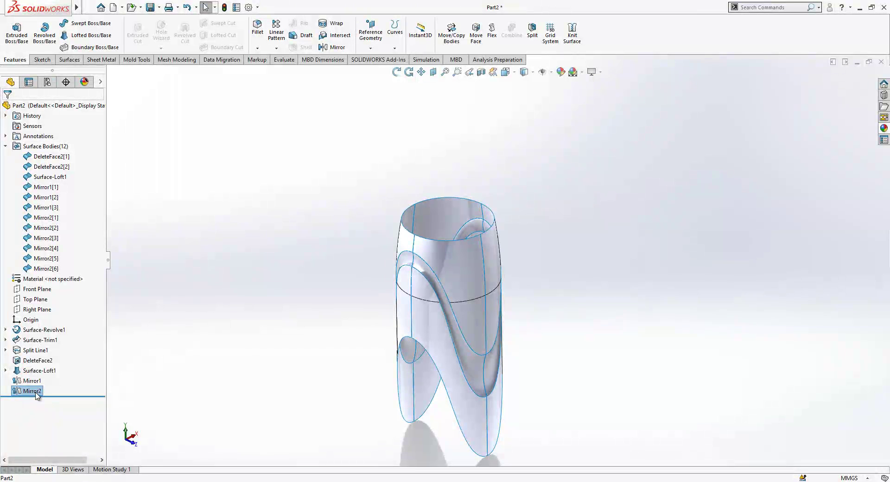
# Reopen the Right Plane mirror's definition to check its selected bodies, and close it.
pyautogui.click(33, 391)
pyautogui.click(19, 394)
pyautogui.click(25, 364)
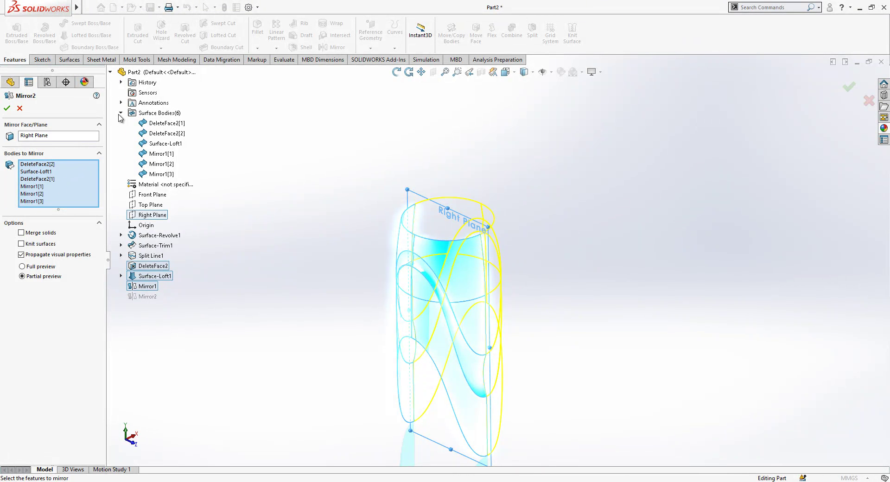
pyautogui.click(7, 108)
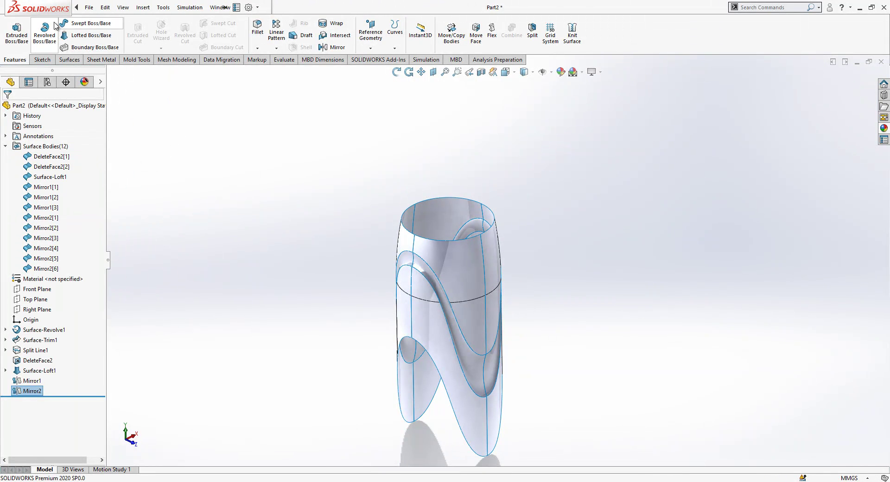
# Close the open top rim with a planar surface bounded by its four circular edges.
pyautogui.click(73, 60)
pyautogui.click(205, 23)
pyautogui.click(434, 200)
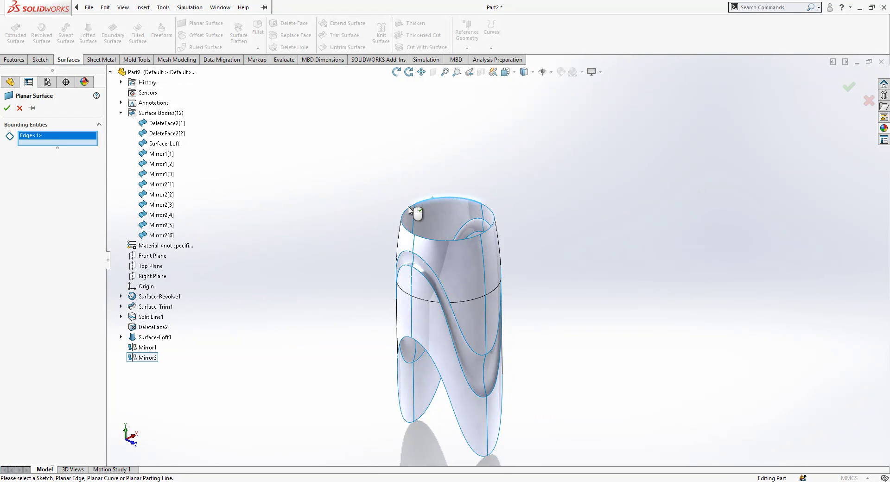
pyautogui.click(408, 210)
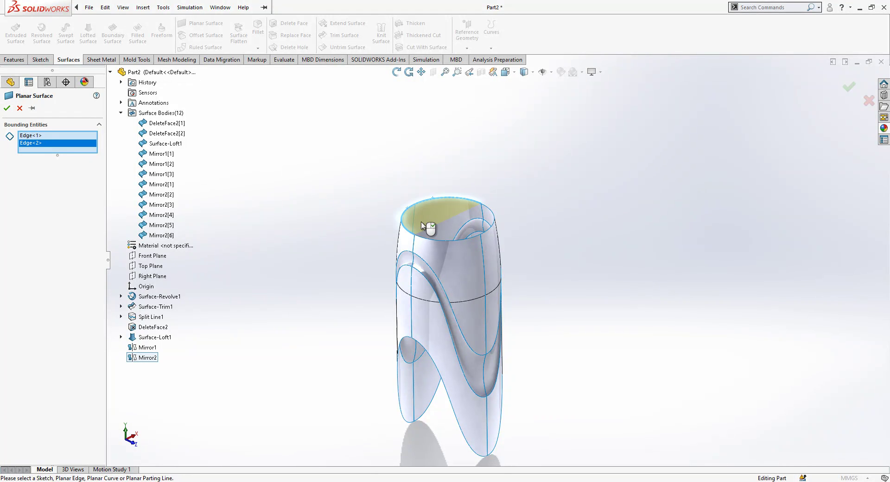
pyautogui.click(434, 242)
pyautogui.click(486, 235)
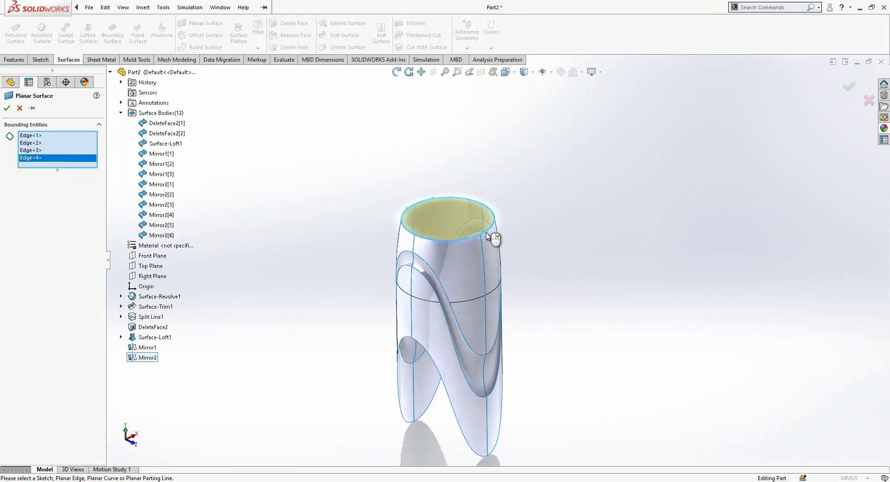
pyautogui.rightClick(529, 233)
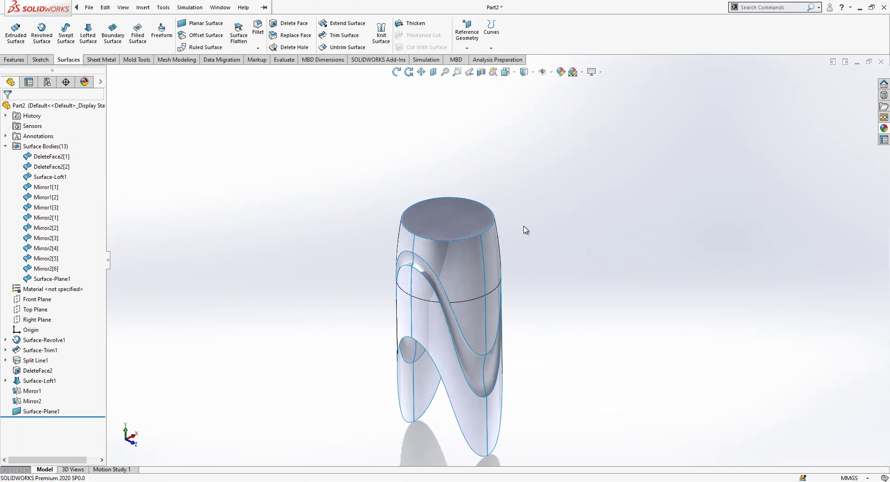
# Start a surface extrusion of the curve in Sketch2 under Surface-Trim1, with the Mid Plane end condition.
pyautogui.click(5, 147)
pyautogui.moveTo(493, 289)
pyautogui.mouseDown(button='middle')
pyautogui.moveTo(479, 234)
pyautogui.moveTo(498, 282)
pyautogui.mouseUp(button='middle')
pyautogui.scroll(1, 499, 282)
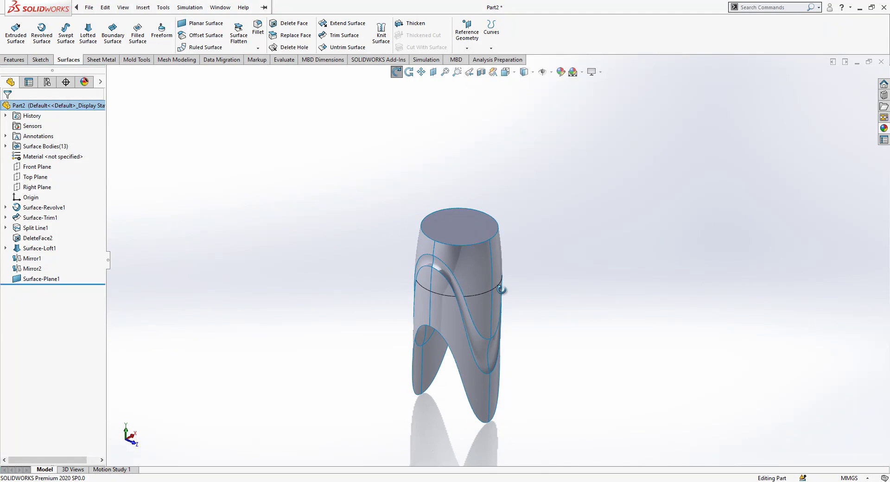
pyautogui.scroll(-1, 509, 297)
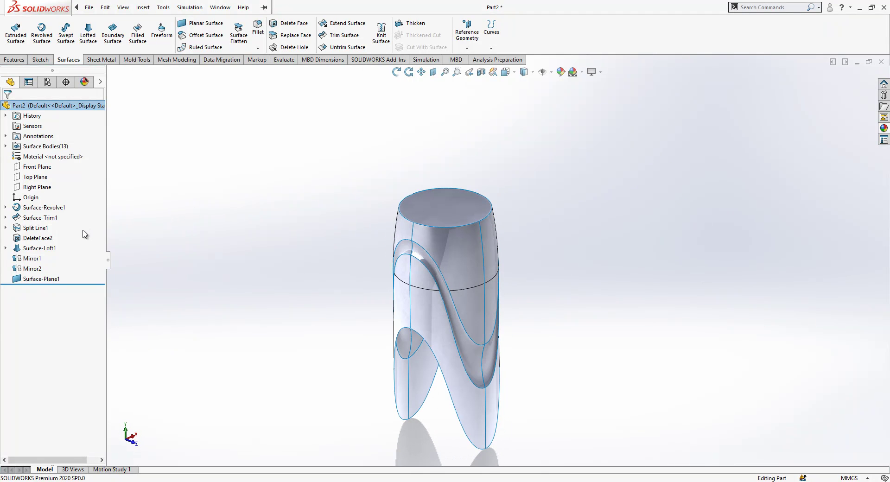
pyautogui.click(5, 218)
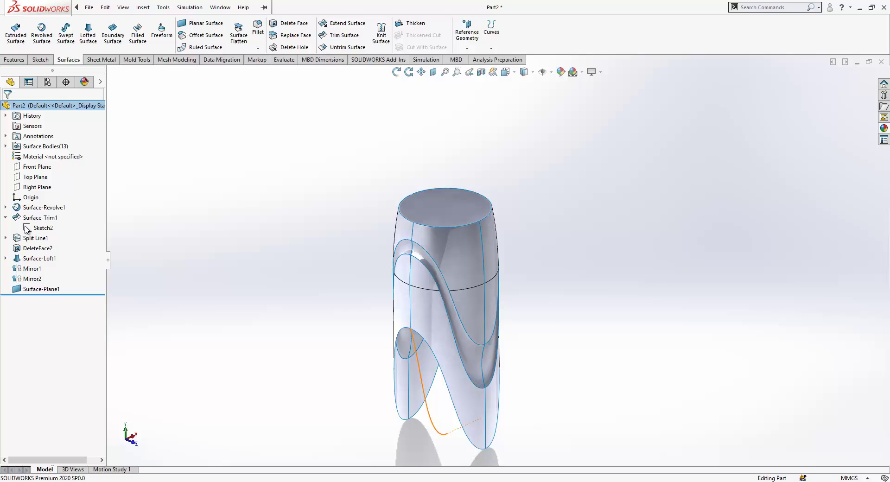
pyautogui.click(50, 232)
pyautogui.moveTo(187, 262)
pyautogui.mouseDown(button='middle')
pyautogui.moveTo(399, 302)
pyautogui.moveTo(362, 264)
pyautogui.moveTo(400, 315)
pyautogui.moveTo(318, 240)
pyautogui.mouseUp(button='middle')
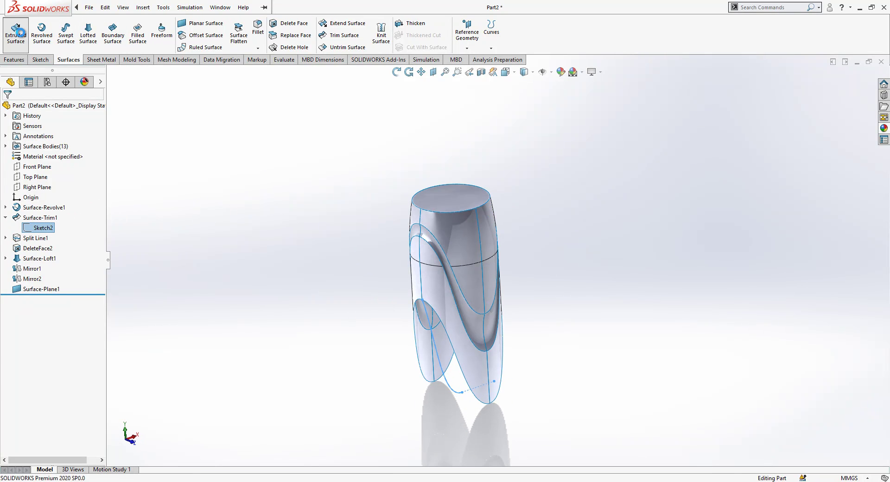
pyautogui.click(18, 33)
pyautogui.click(48, 164)
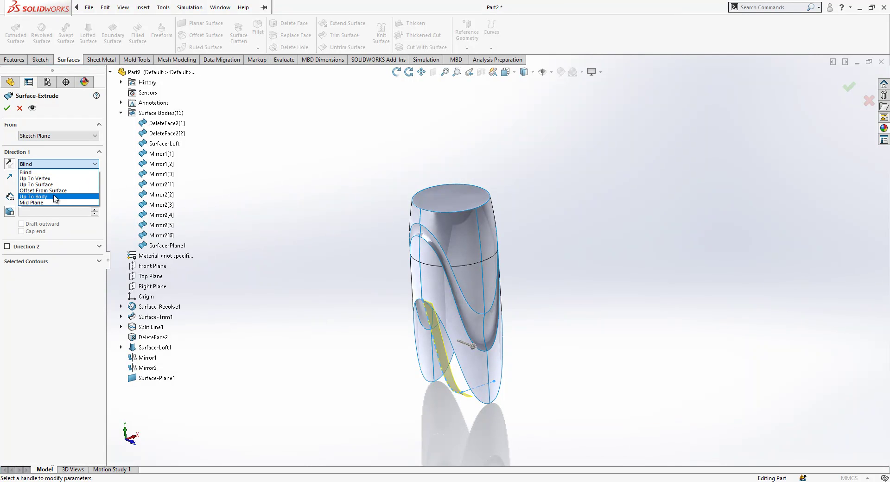
pyautogui.click(56, 202)
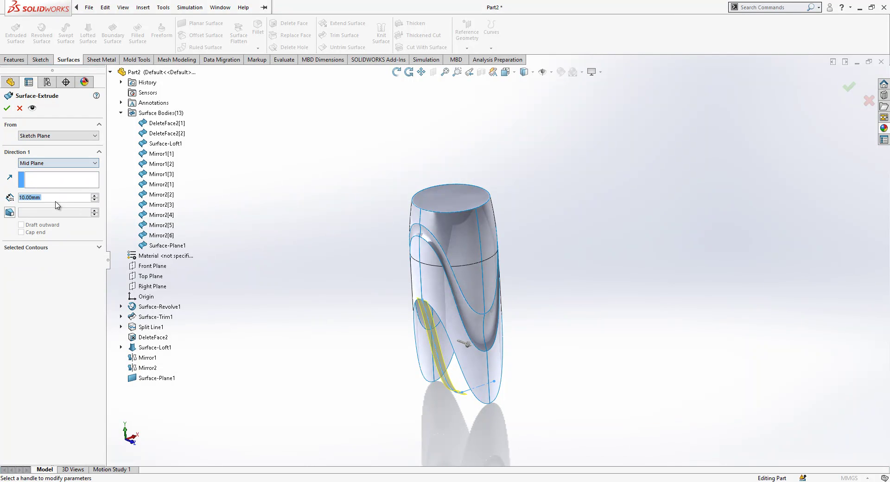
# Set the surface extrusion depth to 70 mm and complete it.
pyautogui.click(94, 196)
pyautogui.click(94, 196)
pyautogui.click(94, 196)
pyautogui.click(94, 196)
pyautogui.click(94, 195)
pyautogui.click(94, 196)
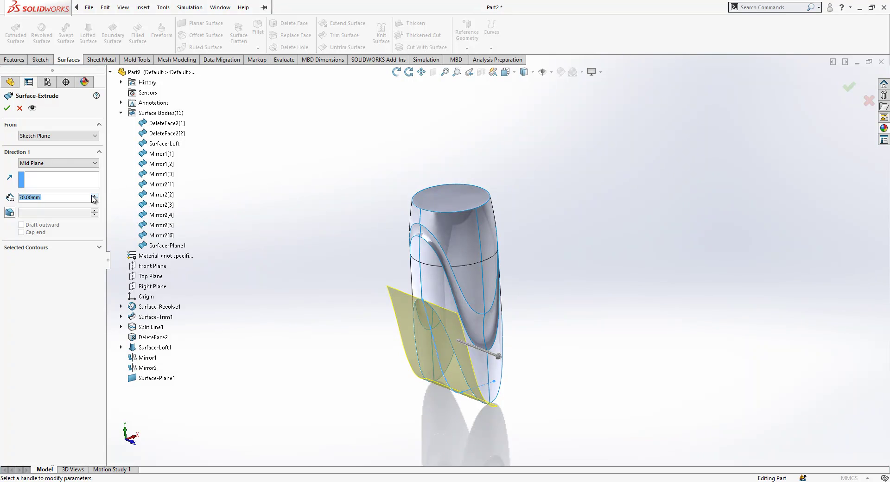
pyautogui.click(7, 108)
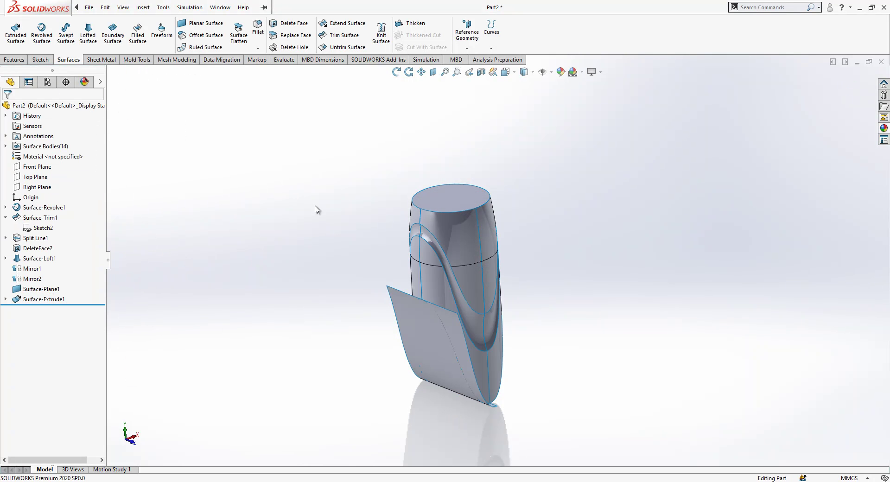
# Set up a mutual surface trim between the two lower body surfaces beside the extrusion and the extruded surface.
pyautogui.click(342, 37)
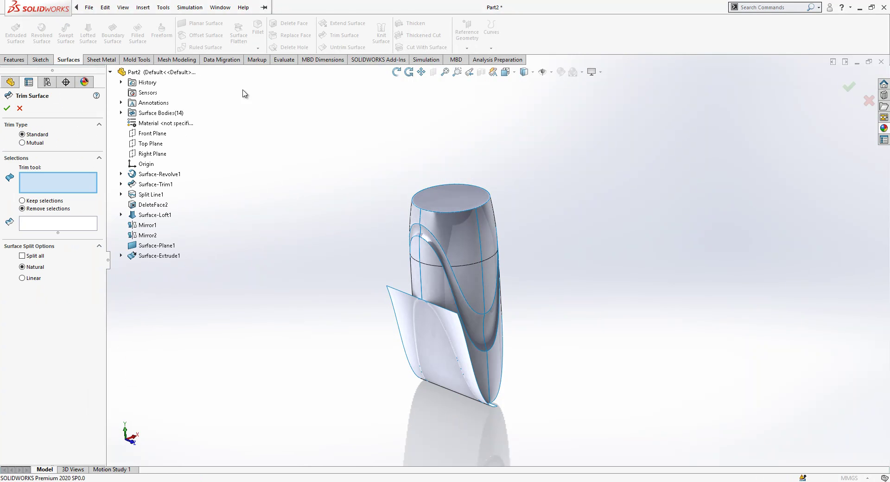
pyautogui.click(36, 143)
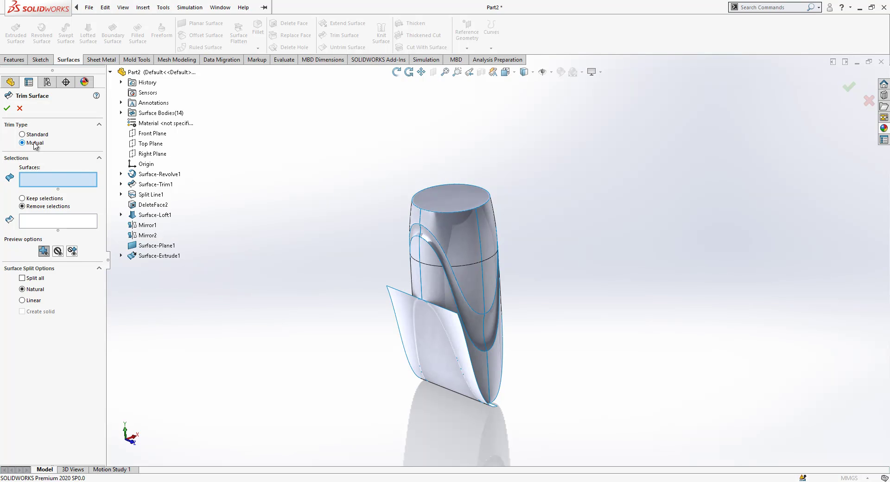
pyautogui.click(448, 296)
pyautogui.click(419, 268)
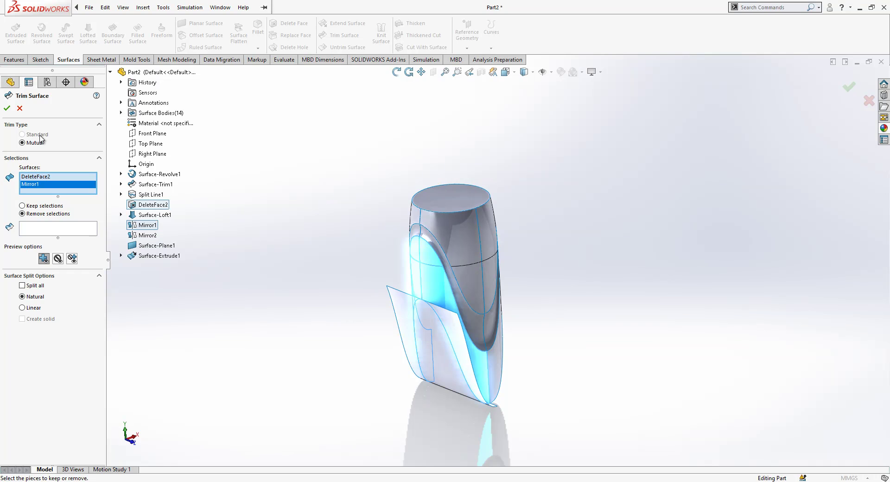
pyautogui.click(78, 228)
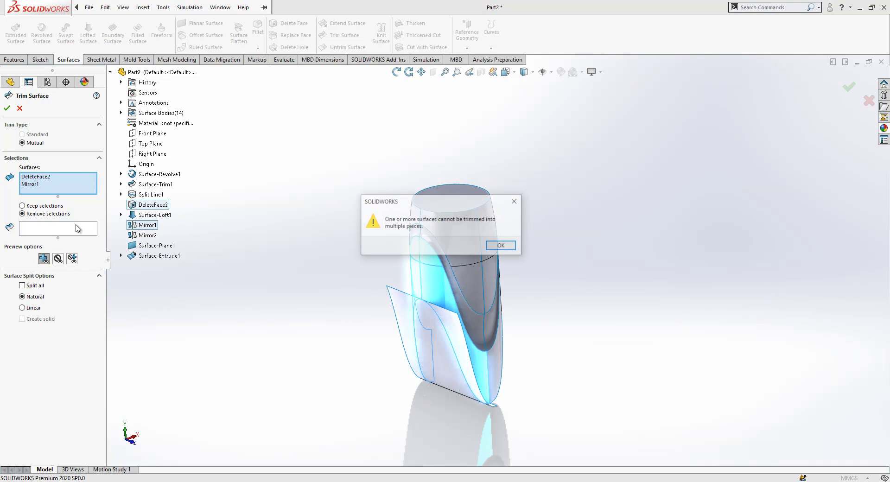
pyautogui.click(491, 246)
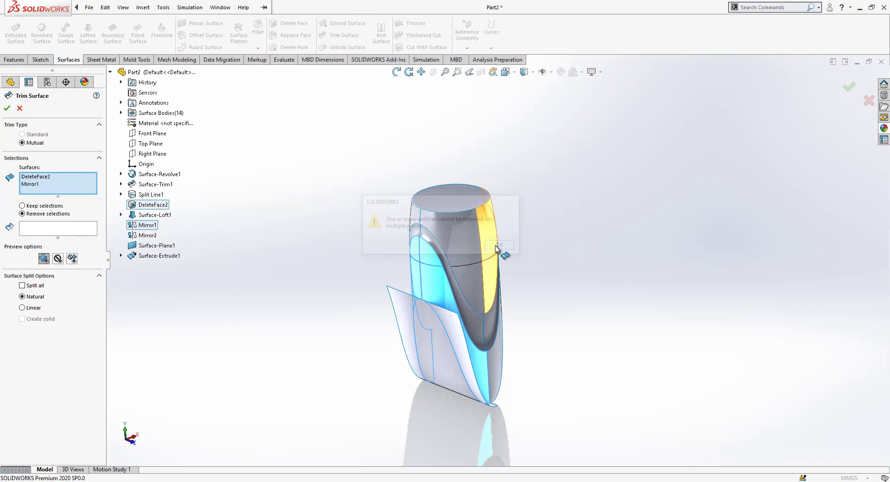
pyautogui.click(449, 335)
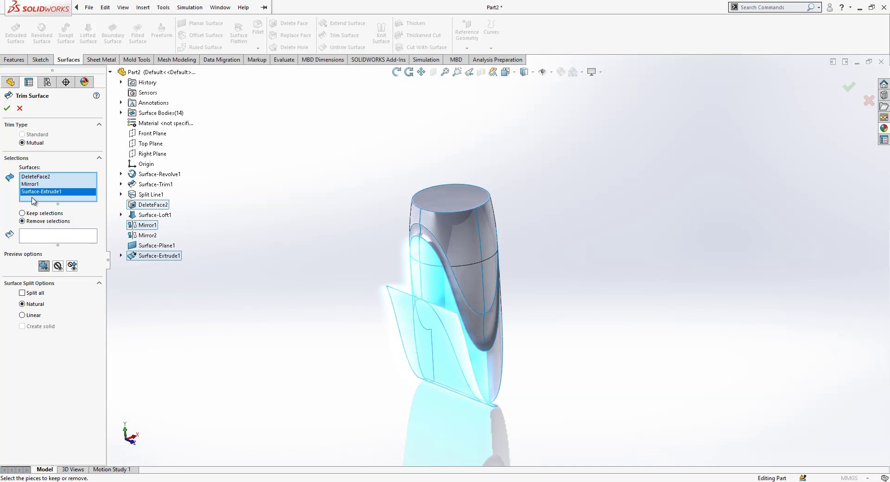
# Remove the two portions of the extruded surface outside the body and complete the mutual trim.
pyautogui.moveTo(479, 356); pyautogui.dragTo(505, 330, button='middle')
pyautogui.click(62, 238)
pyautogui.click(393, 301)
pyautogui.click(479, 317)
pyautogui.moveTo(463, 355); pyautogui.dragTo(440, 309, button='middle')
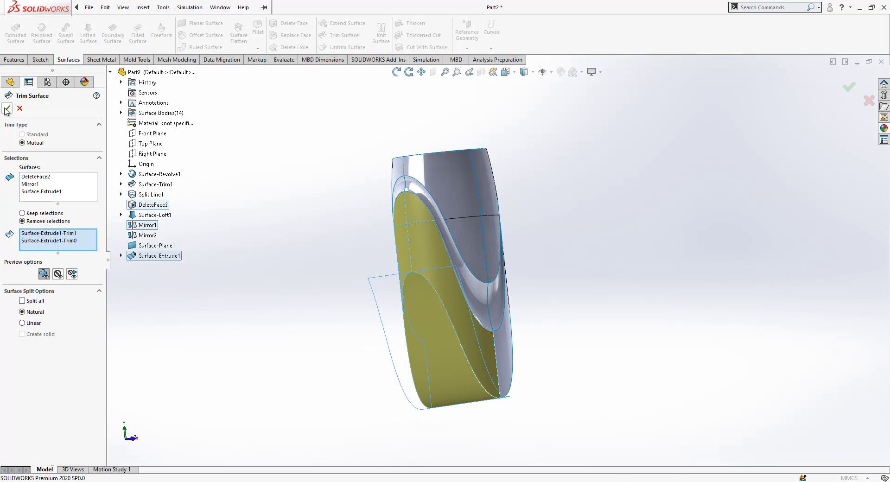
pyautogui.click(318, 334)
# Mirror the Surface-Trim2 body about the Right Plane with Knit surfaces enabled, and inspect the mirrored body.
pyautogui.moveTo(320, 333); pyautogui.dragTo(456, 387, button='middle')
pyautogui.click(40, 309)
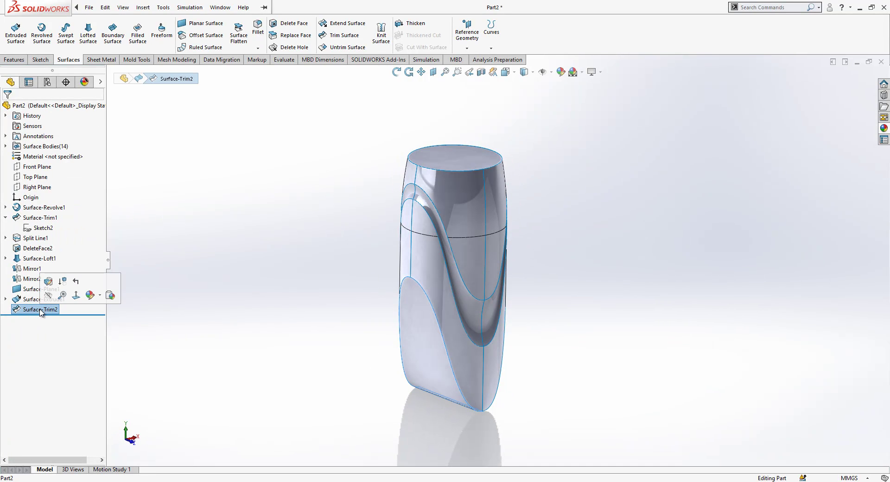
pyautogui.click(6, 146)
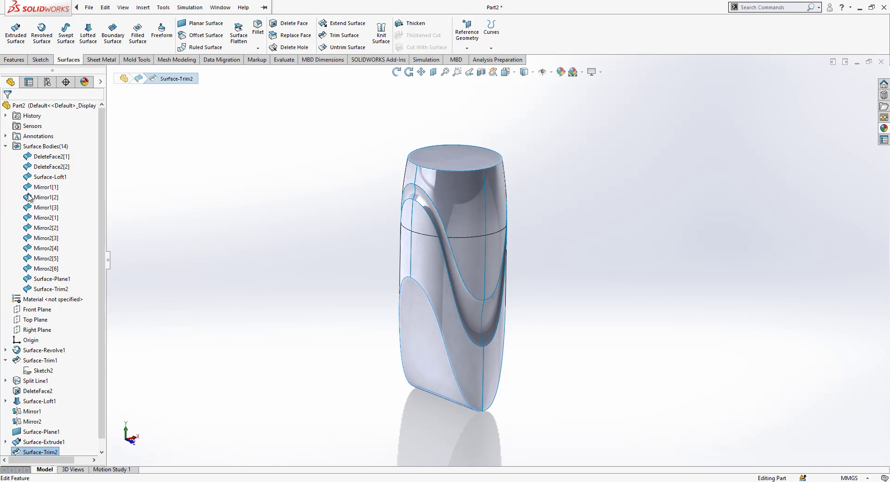
pyautogui.click(51, 291)
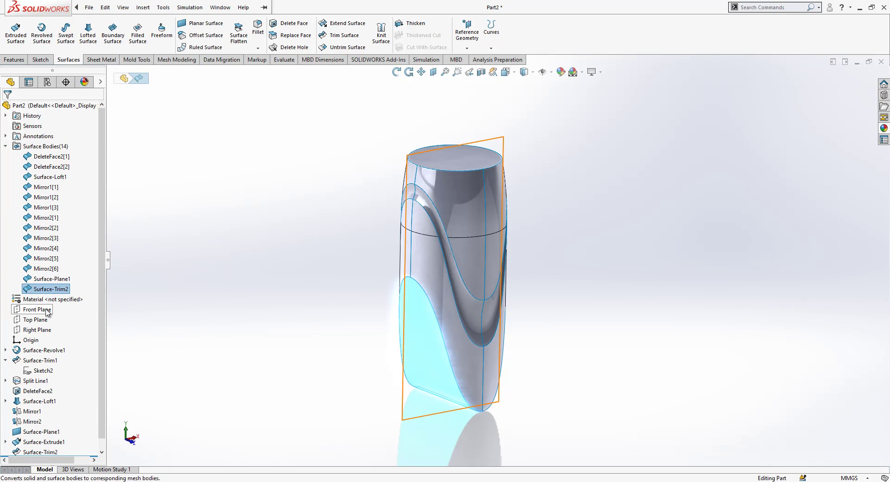
pyautogui.keyDown('ctrl'); pyautogui.click(44, 329); pyautogui.keyUp('ctrl')
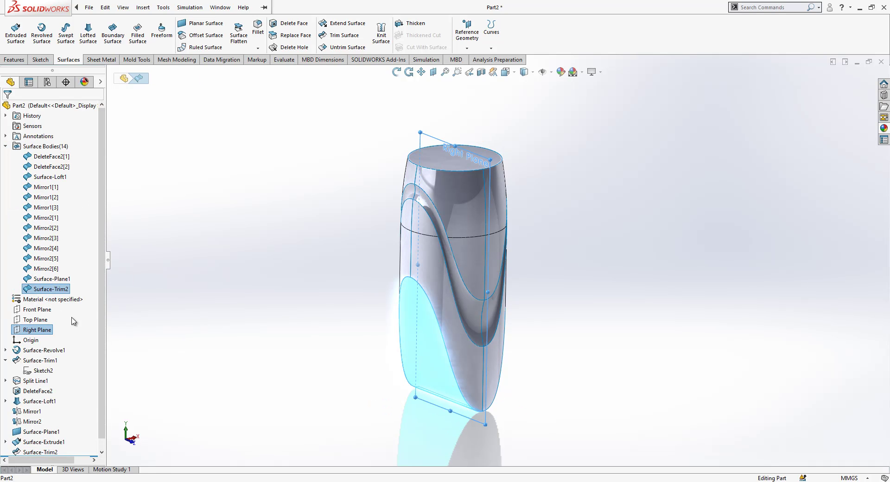
pyautogui.click(14, 60)
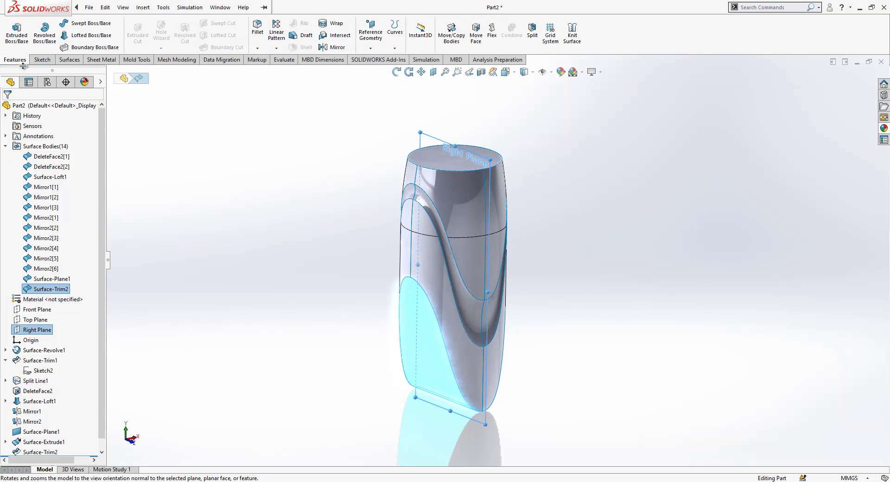
pyautogui.click(334, 48)
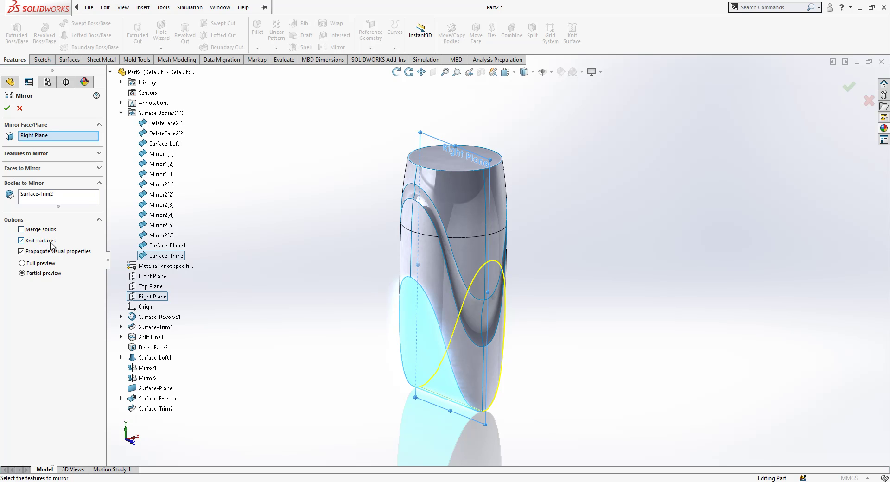
pyautogui.click(8, 109)
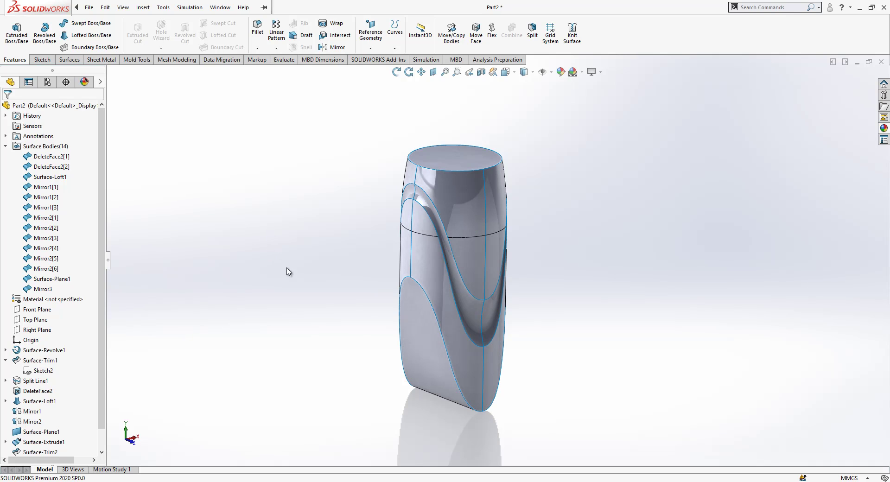
pyautogui.click(48, 290)
pyautogui.moveTo(514, 417); pyautogui.dragTo(487, 415, button='middle')
pyautogui.click(355, 380)
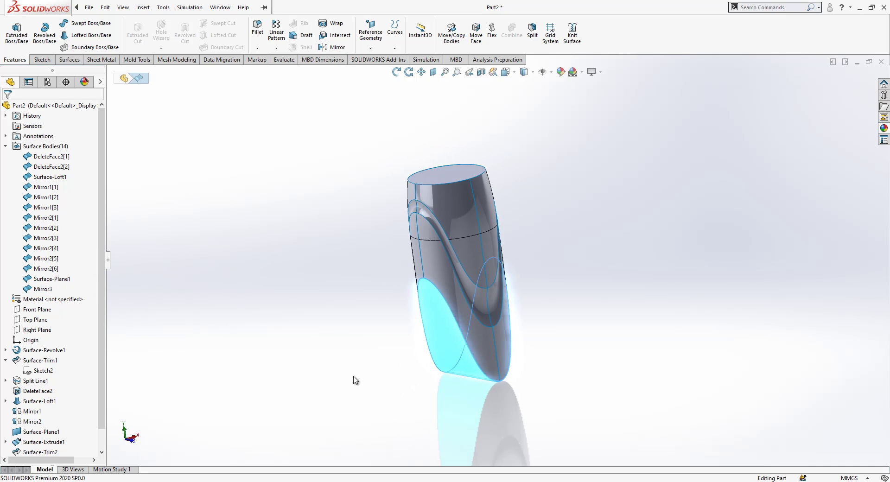
# Knit all fourteen surface bodies into one solid body with entities merged.
pyautogui.click(6, 147)
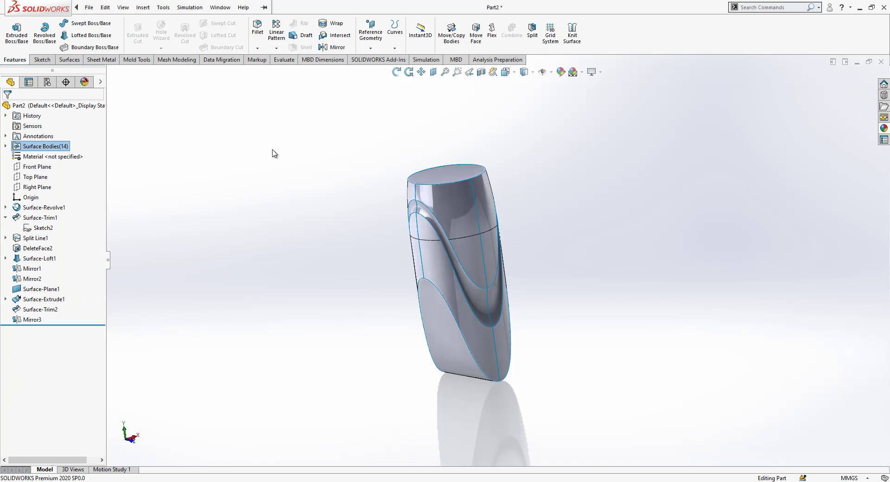
pyautogui.click(68, 59)
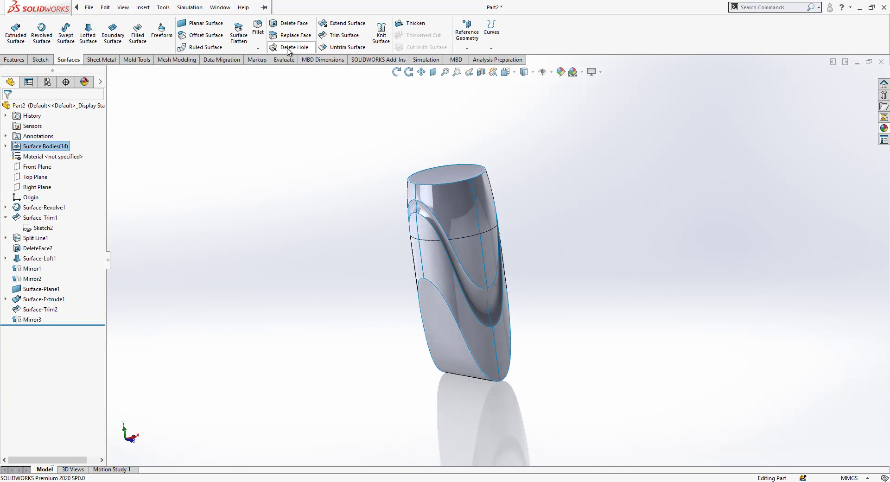
pyautogui.click(380, 37)
pyautogui.moveTo(630, 135); pyautogui.dragTo(392, 404)
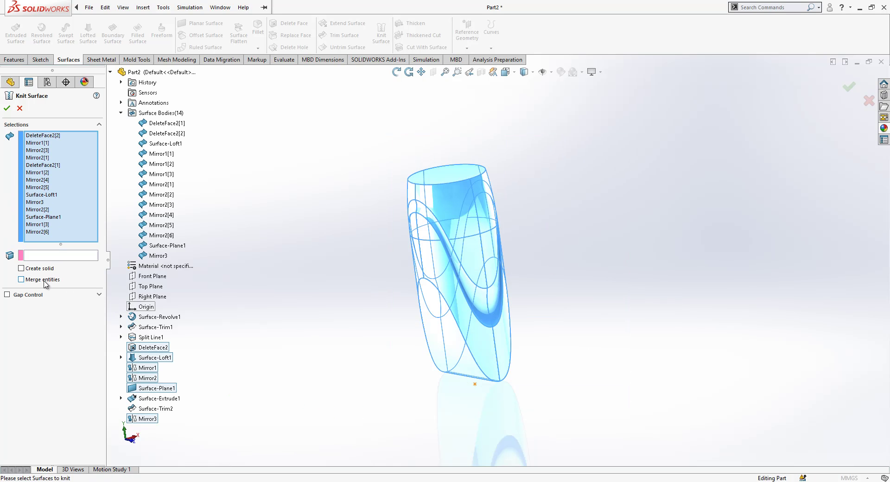
pyautogui.click(46, 270)
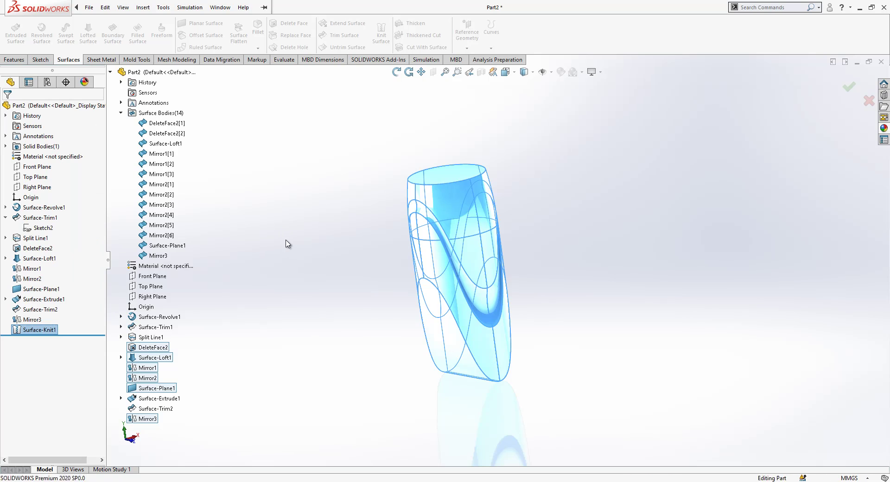
pyautogui.moveTo(446, 214); pyautogui.dragTo(555, 297, button='middle')
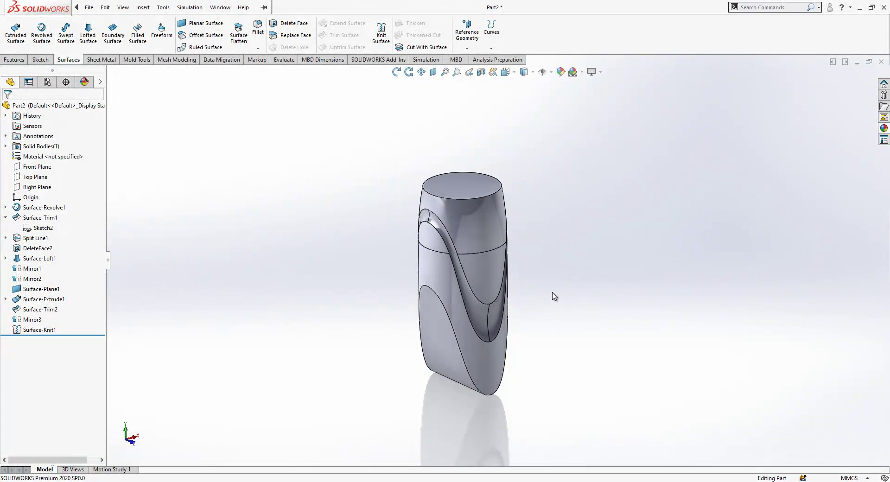
# Create a reference plane offset 35 mm from the Top Plane, flipped so that it lies below the body.
pyautogui.scroll(-2, 513, 267)
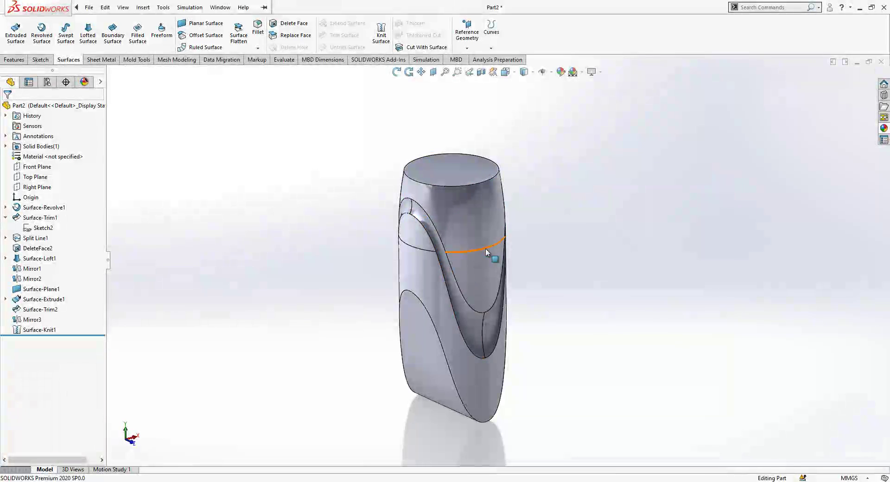
pyautogui.moveTo(502, 255); pyautogui.dragTo(537, 295, button='middle')
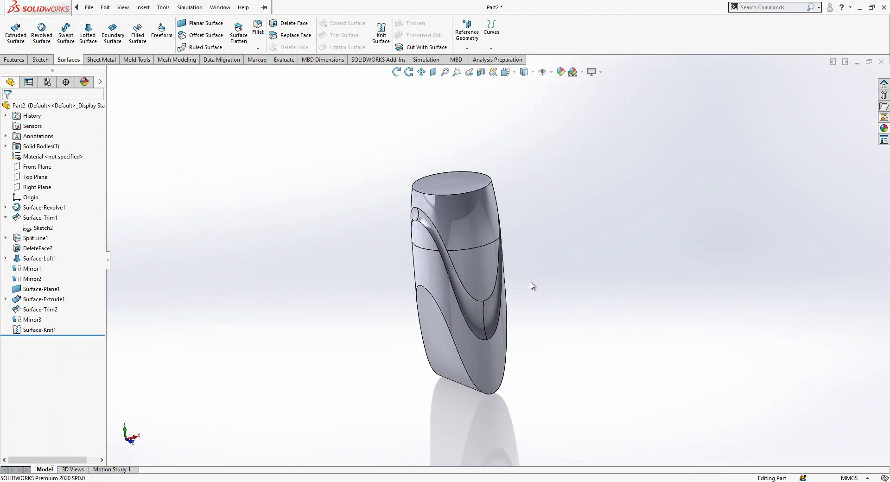
pyautogui.click(39, 167)
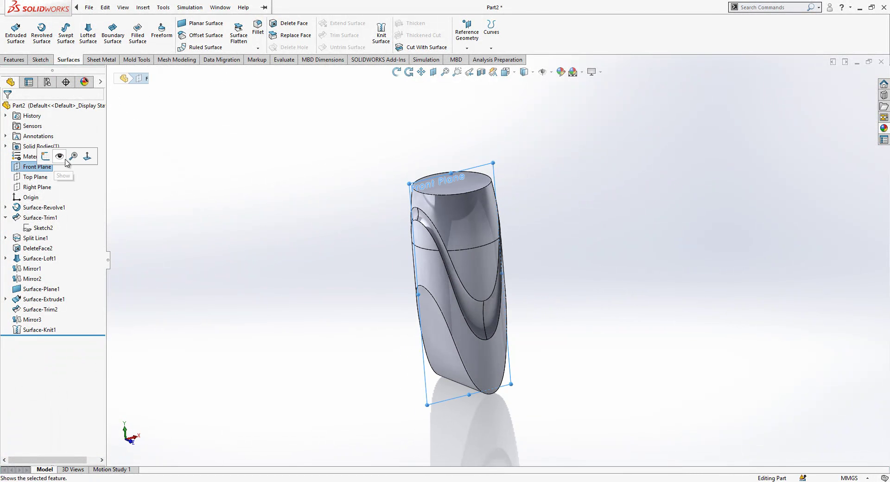
pyautogui.click(36, 177)
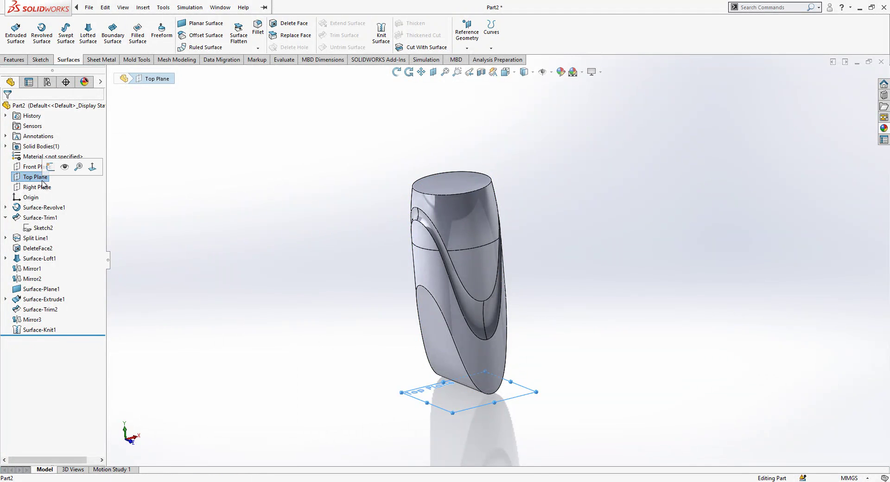
pyautogui.click(477, 48)
pyautogui.click(471, 58)
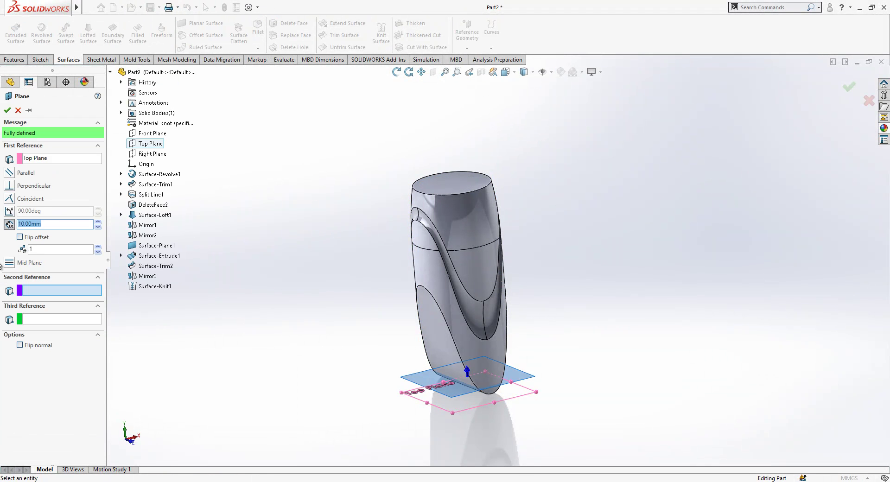
pyautogui.click(19, 237)
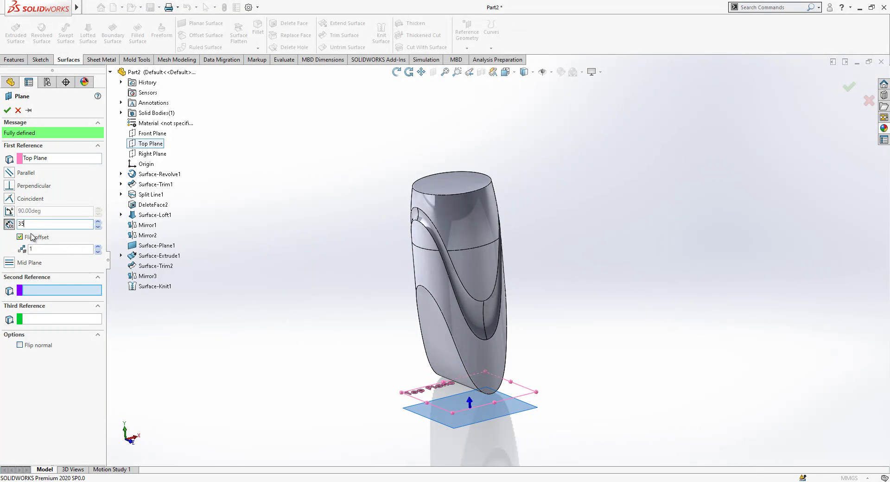
pyautogui.write('35')
pyautogui.press('Return')
pyautogui.press('Return')
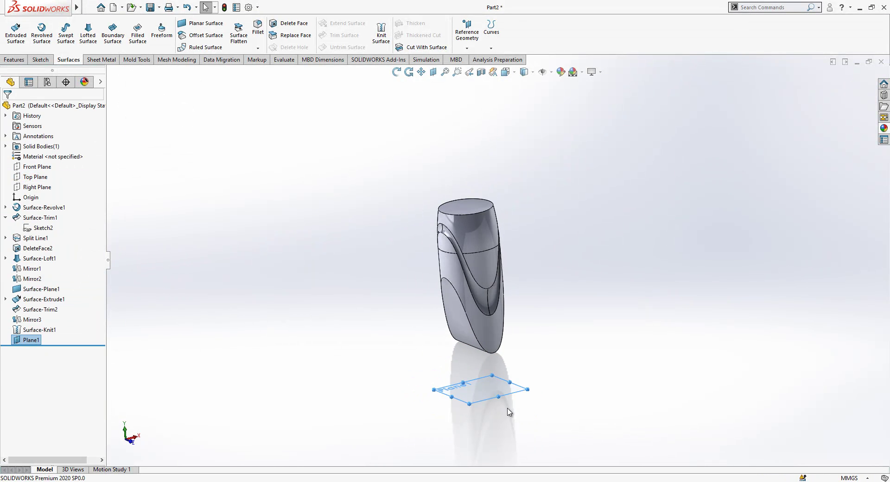
# Start a sketch on the new offset plane and draw a circle about 59 mm in diameter centred on the origin.
pyautogui.scroll(-3, 509, 411)
pyautogui.rightClick(37, 343)
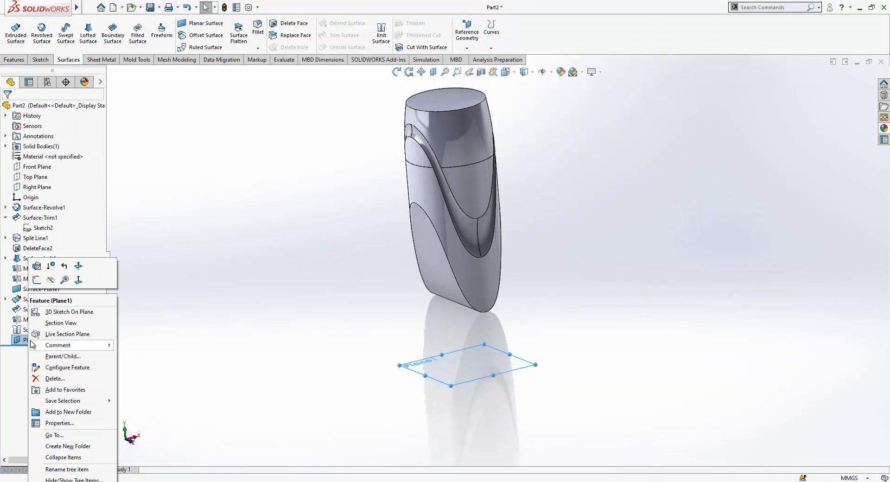
pyautogui.click(42, 286)
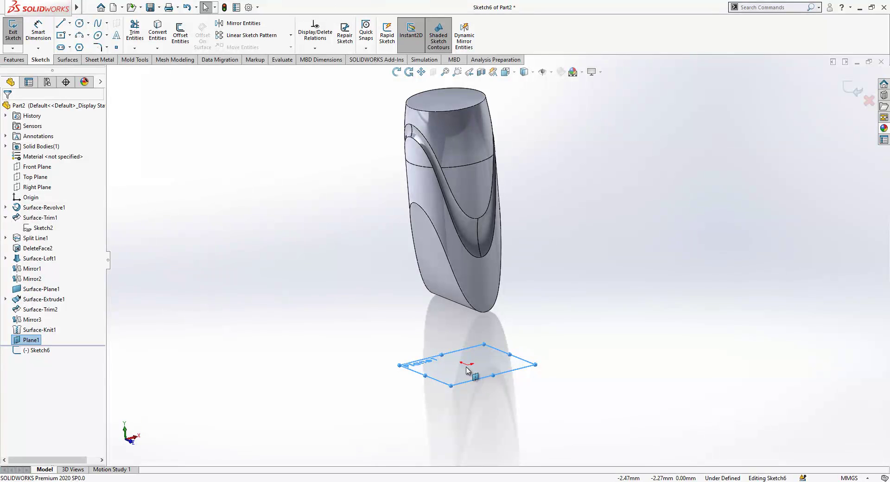
pyautogui.click(79, 23)
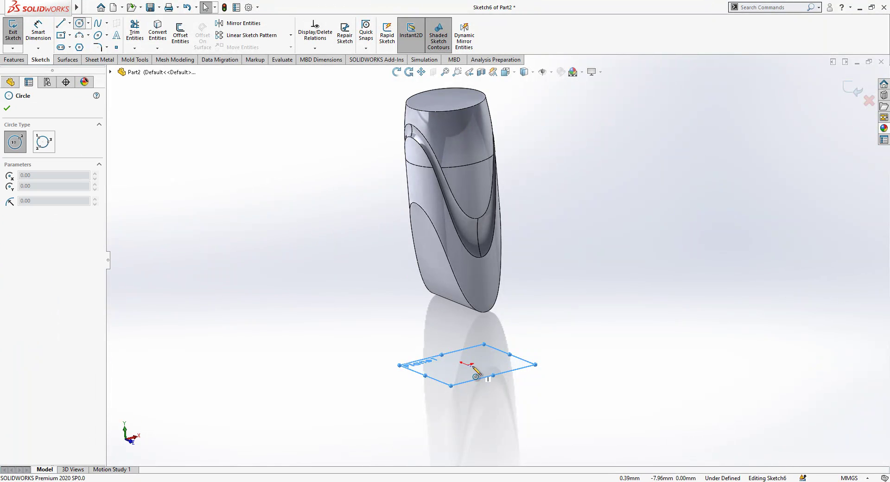
pyautogui.click(467, 365)
pyautogui.click(505, 374)
# Dimension the circle's diameter at 50 mm and exit the sketch.
pyautogui.moveTo(502, 427); pyautogui.dragTo(507, 337, button='right')
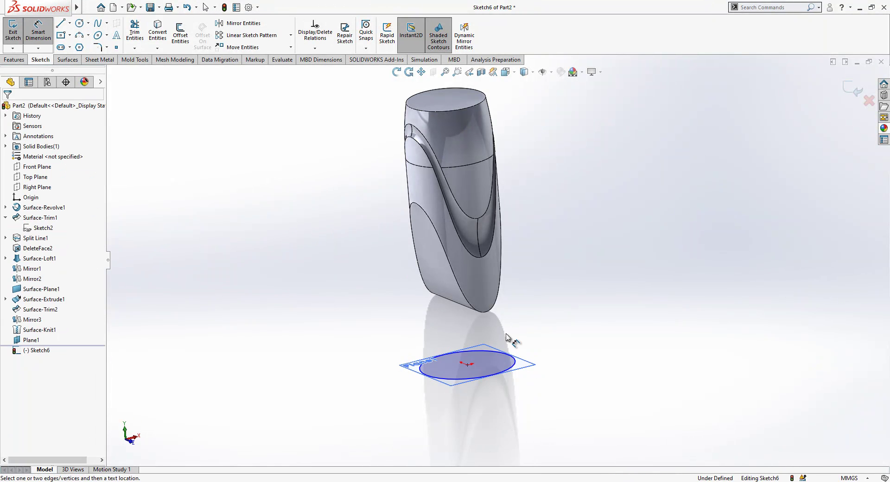
pyautogui.click(510, 357)
pyautogui.click(563, 355)
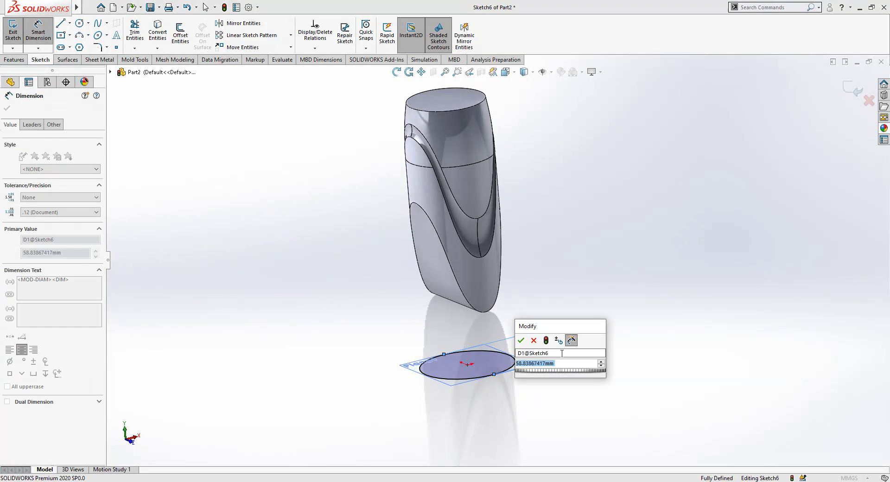
pyautogui.write('50')
pyautogui.press('Return')
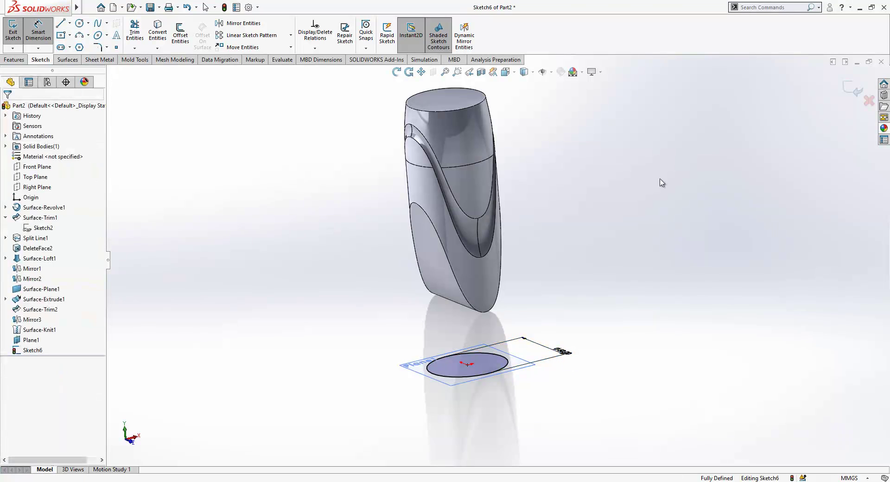
pyautogui.press('Escape')
pyautogui.click(847, 87)
# Set up a blind boss extrusion of the circle toward the body with a 1° outward draft and Merge result enabled.
pyautogui.moveTo(558, 230)
pyautogui.mouseDown(button='middle')
pyautogui.moveTo(570, 238)
pyautogui.moveTo(522, 248)
pyautogui.mouseUp(button='middle')
pyautogui.scroll(-1, 590, 207)
pyautogui.scroll(1, 528, 243)
pyautogui.scroll(-1, 564, 175)
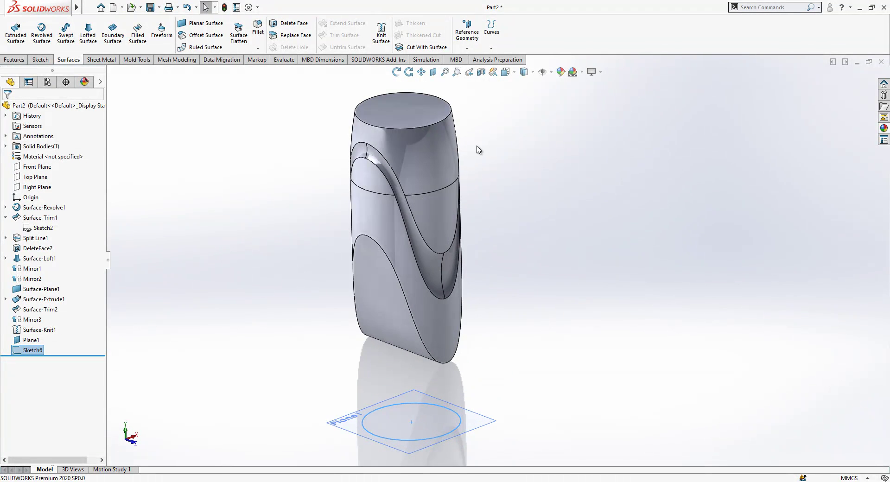
pyautogui.scroll(1, 477, 148)
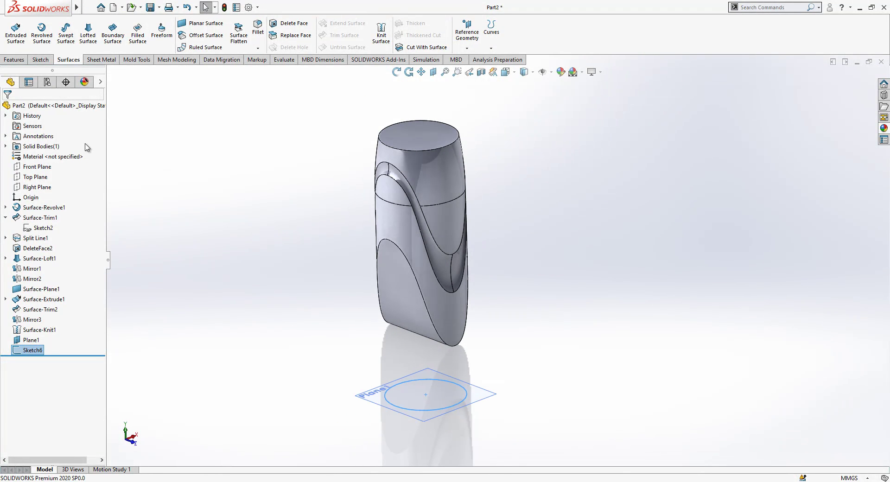
pyautogui.click(13, 60)
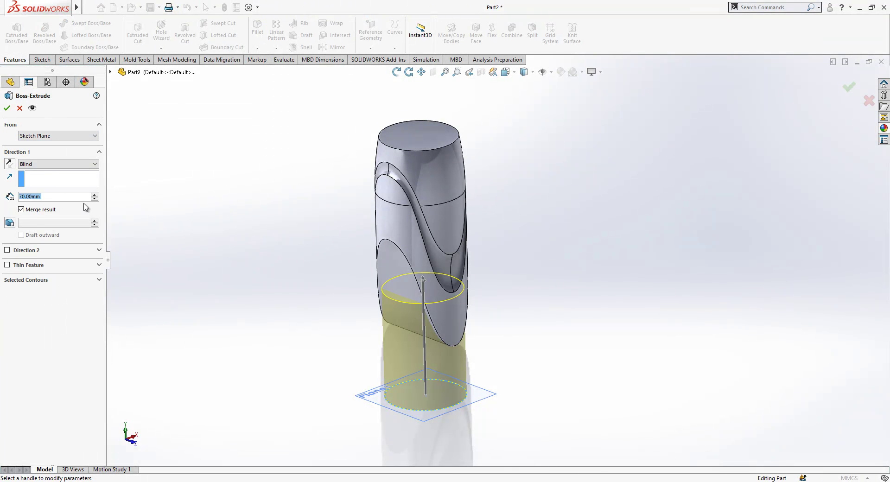
pyautogui.click(10, 223)
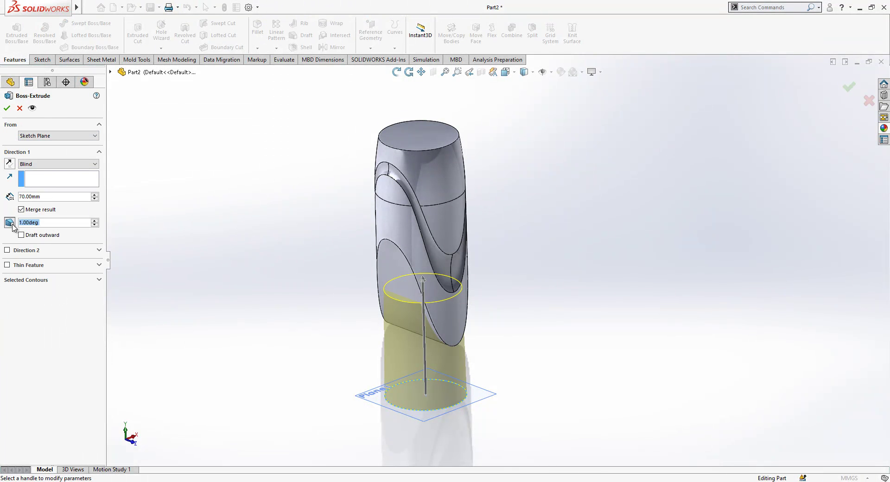
pyautogui.click(40, 236)
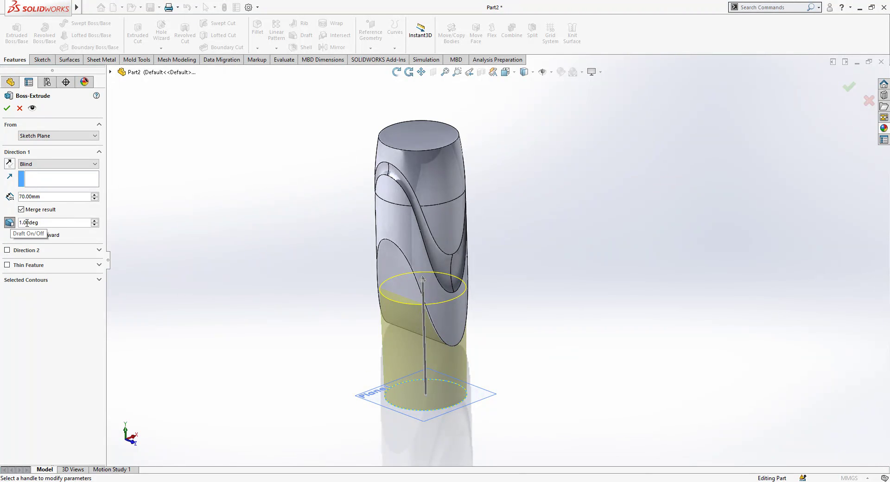
# Set the extrusion depth to 120 mm, inspect how it meets the grooves, and complete the boss.
pyautogui.write('120')
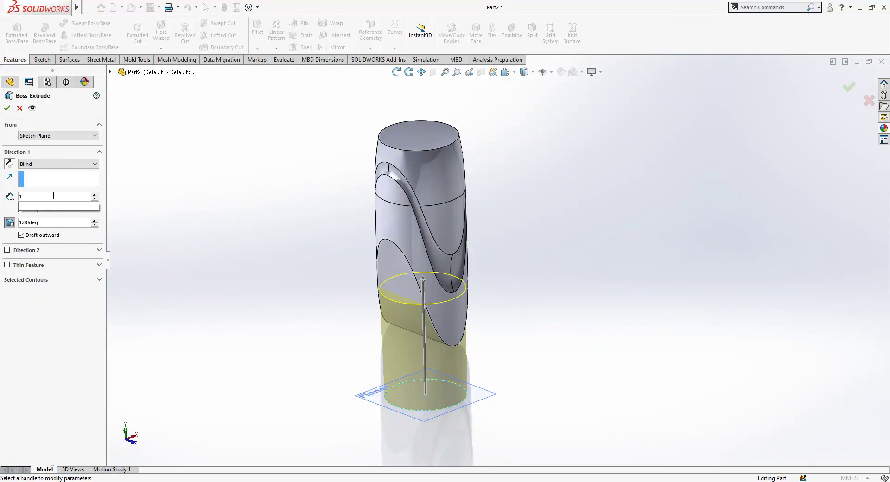
pyautogui.press('Return')
pyautogui.scroll(-3, 461, 286)
pyautogui.moveTo(460, 286); pyautogui.dragTo(425, 245, button='middle')
pyautogui.scroll(-1, 443, 301)
pyautogui.scroll(1, 272, 243)
pyautogui.scroll(1, 272, 243)
pyautogui.scroll(2, 410, 305)
pyautogui.scroll(-1, 425, 245)
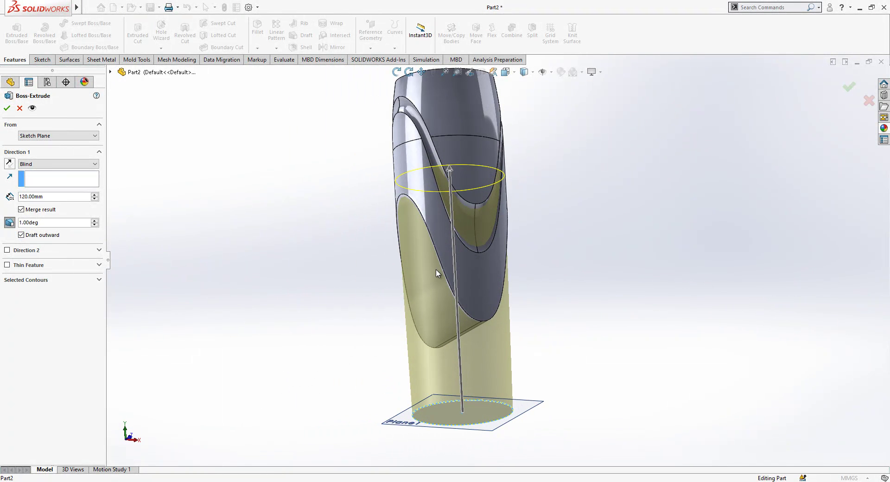
pyautogui.click(7, 108)
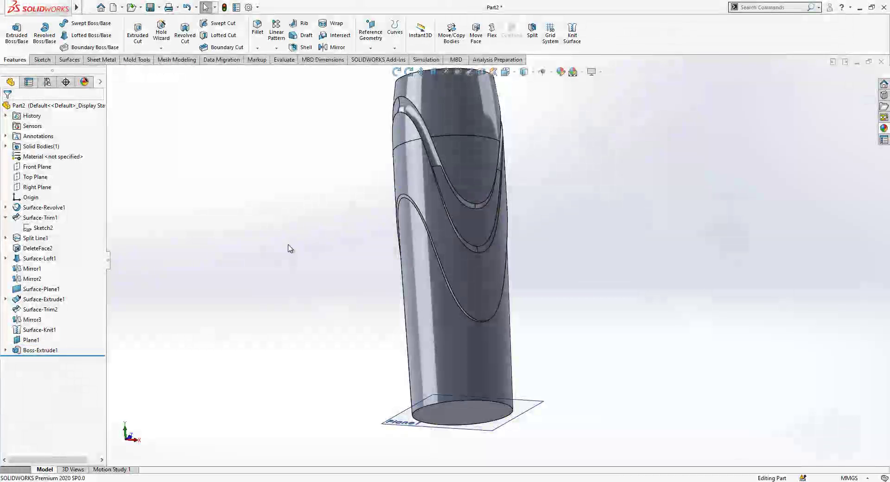
# Open the boss extrusion's circle sketch for editing, leave it, and examine the extruded boss where it meets the grooves.
pyautogui.click(50, 351)
pyautogui.click(57, 324)
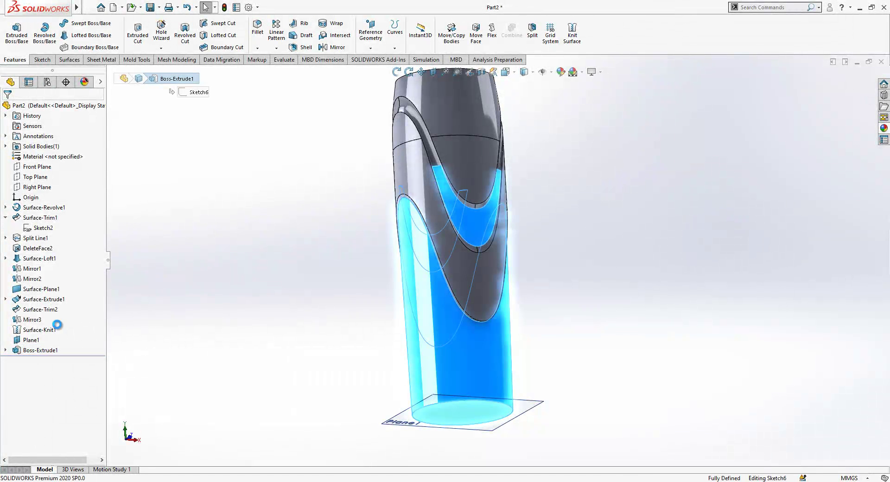
pyautogui.press('Return')
pyautogui.moveTo(370, 227); pyautogui.dragTo(542, 301, button='middle')
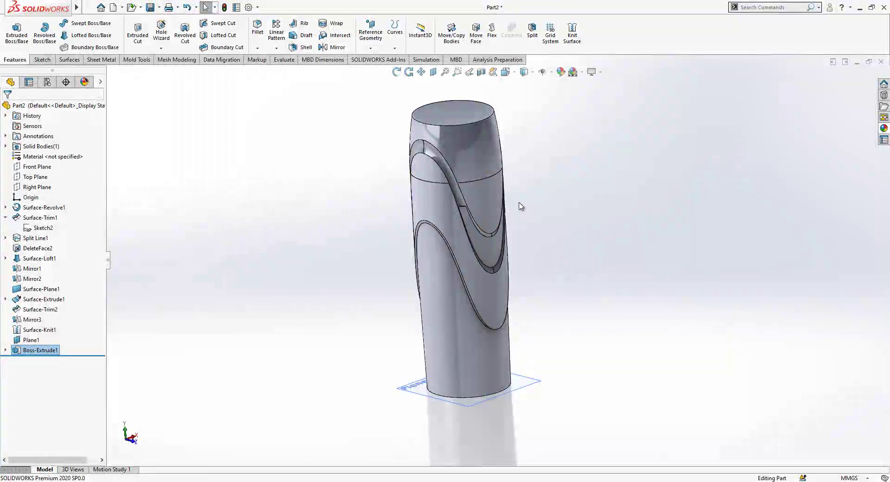
pyautogui.scroll(-5, 466, 263)
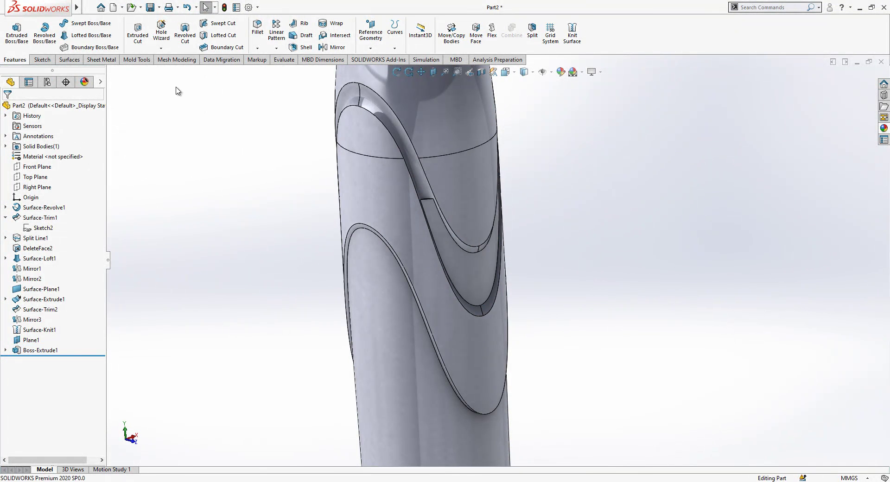
# Set up Delete Face with Delete and Patch, selecting the boss face inside the front groove and its small end face.
pyautogui.click(69, 59)
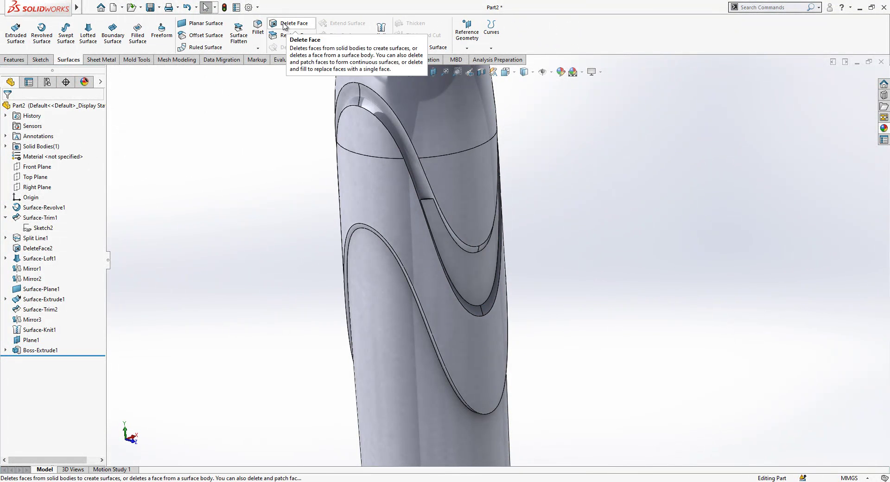
pyautogui.click(283, 24)
pyautogui.scroll(-4, 424, 181)
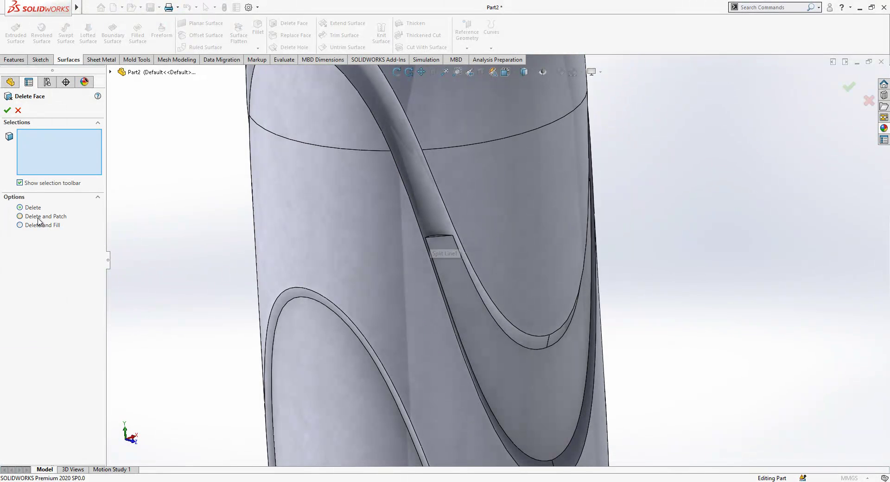
pyautogui.click(446, 264)
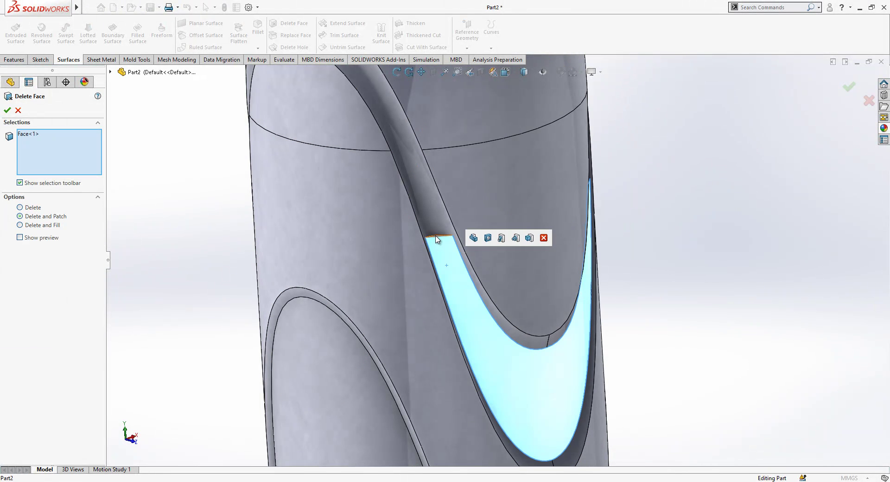
pyautogui.click(437, 236)
# Add the remaining boss faces inside the grooves, including those on the opposite side, and complete the Delete and Patch.
pyautogui.scroll(2, 443, 248)
pyautogui.moveTo(445, 253); pyautogui.dragTo(621, 238, button='middle')
pyautogui.click(624, 200)
pyautogui.moveTo(624, 200); pyautogui.dragTo(714, 153, button='middle')
pyautogui.click(559, 78)
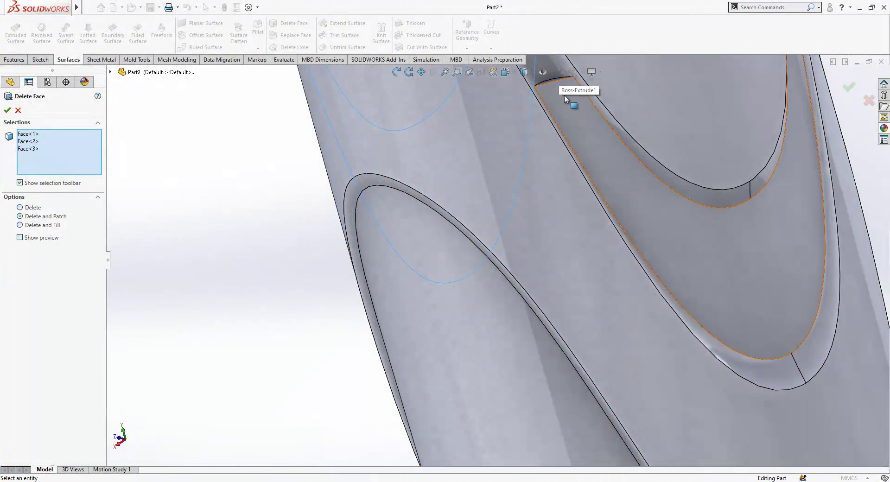
pyautogui.moveTo(556, 95); pyautogui.dragTo(623, 188, button='middle')
pyautogui.click(622, 186)
pyautogui.scroll(-5, 598, 192)
pyautogui.click(565, 209)
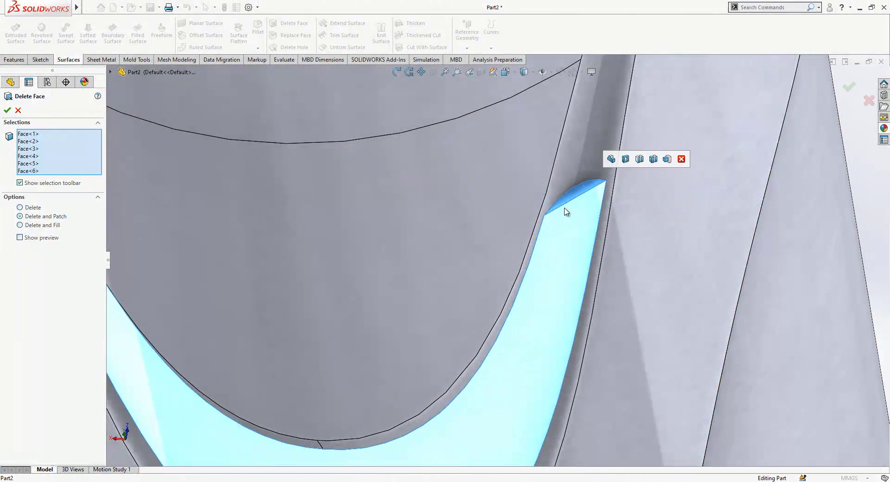
pyautogui.scroll(6, 524, 243)
pyautogui.moveTo(524, 243); pyautogui.dragTo(319, 193, button='middle')
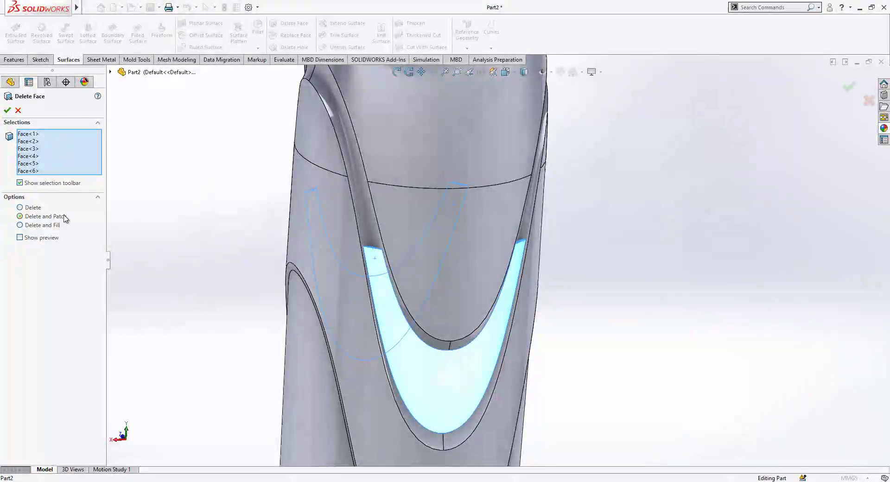
pyautogui.click(7, 110)
# Inspect the patched grooves and hide the offset reference plane at the base of the body.
pyautogui.moveTo(352, 218); pyautogui.dragTo(524, 334, button='middle')
pyautogui.scroll(3, 486, 345)
pyautogui.scroll(-1, 485, 369)
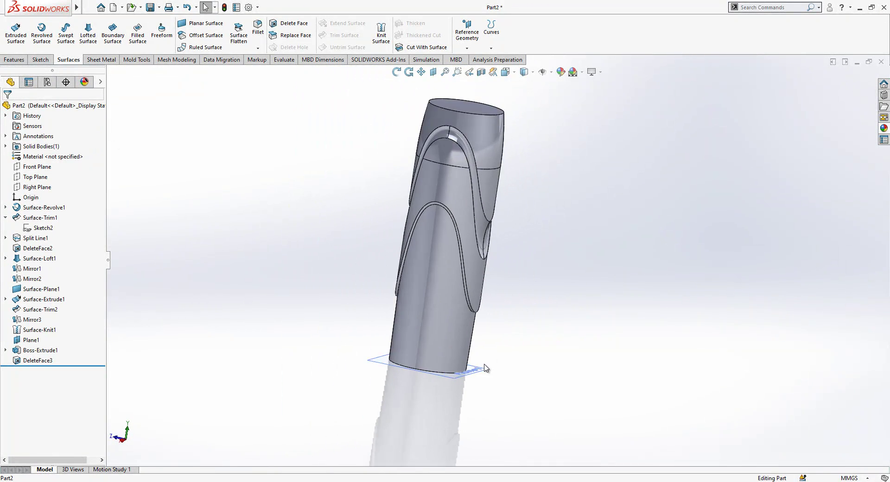
pyautogui.moveTo(485, 370); pyautogui.dragTo(445, 387, button='middle')
pyautogui.click(494, 358)
pyautogui.click(548, 332)
# Fillet the circular bottom edge of the body with a 6 mm radius.
pyautogui.moveTo(519, 353); pyautogui.dragTo(396, 231, button='middle')
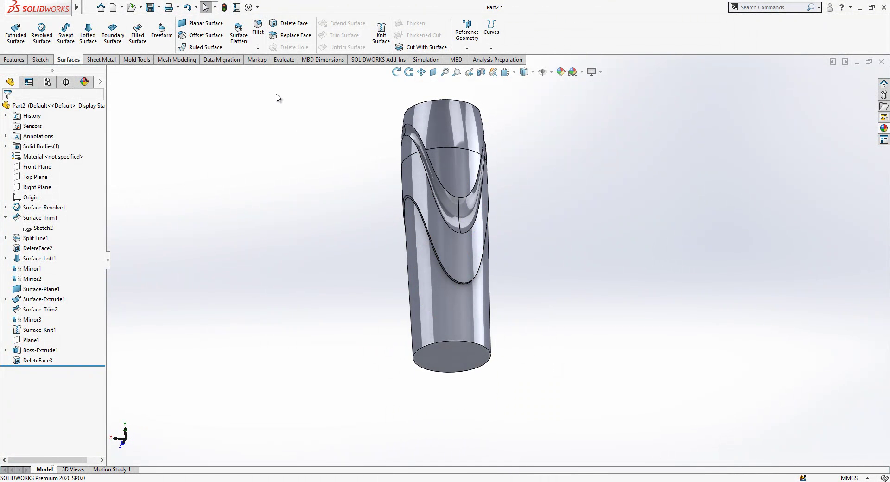
pyautogui.click(450, 341)
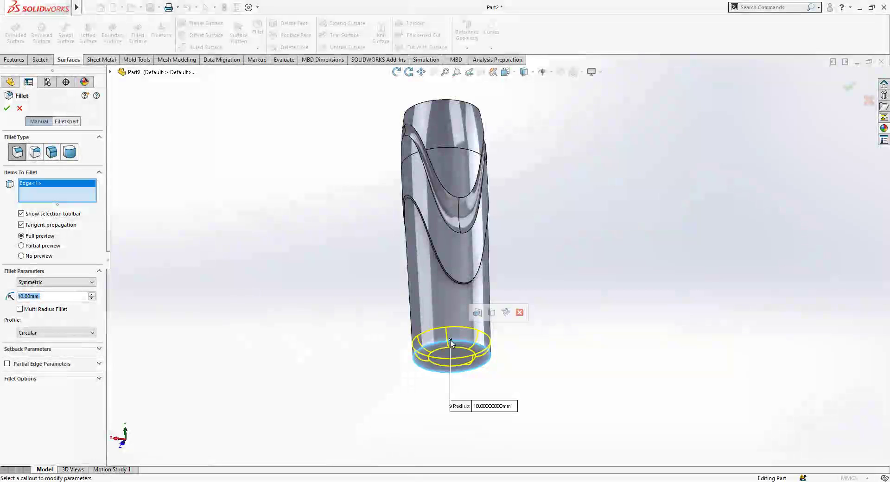
pyautogui.write('6')
pyautogui.press('Return')
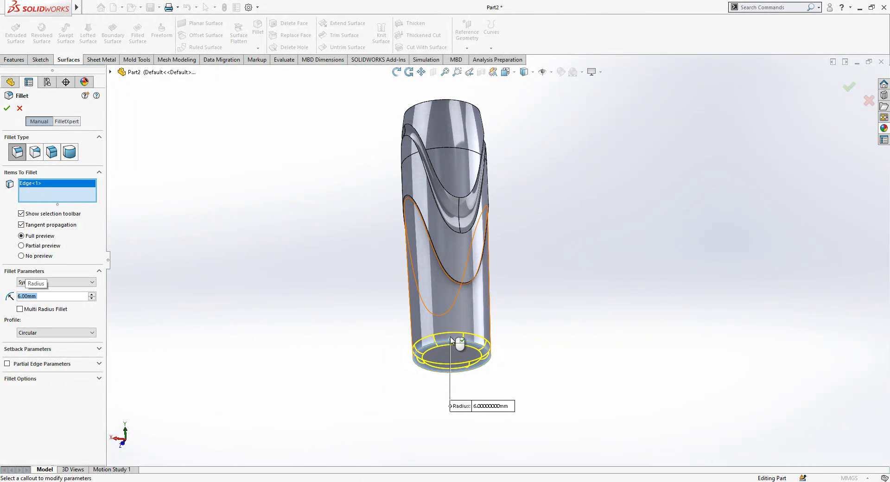
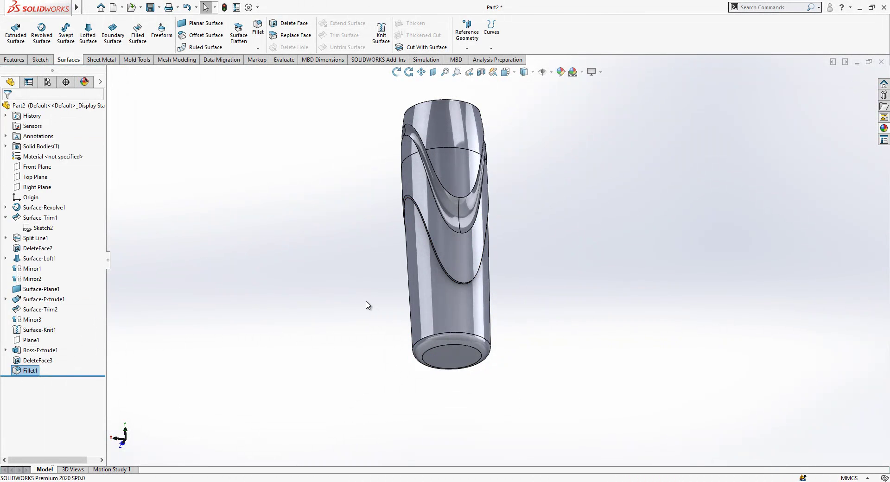
# Start a new sketch on the Front Plane and convert the revolved surface's profile sketch into it.
pyautogui.click(39, 167)
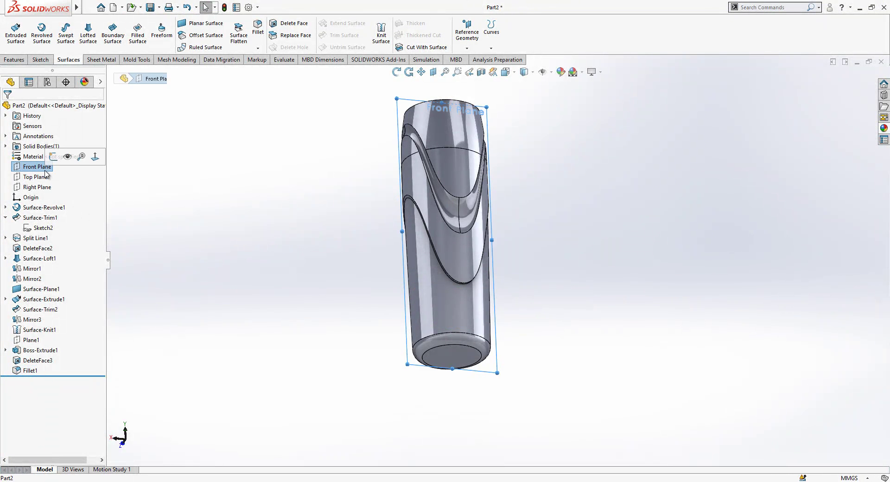
pyautogui.click(95, 159)
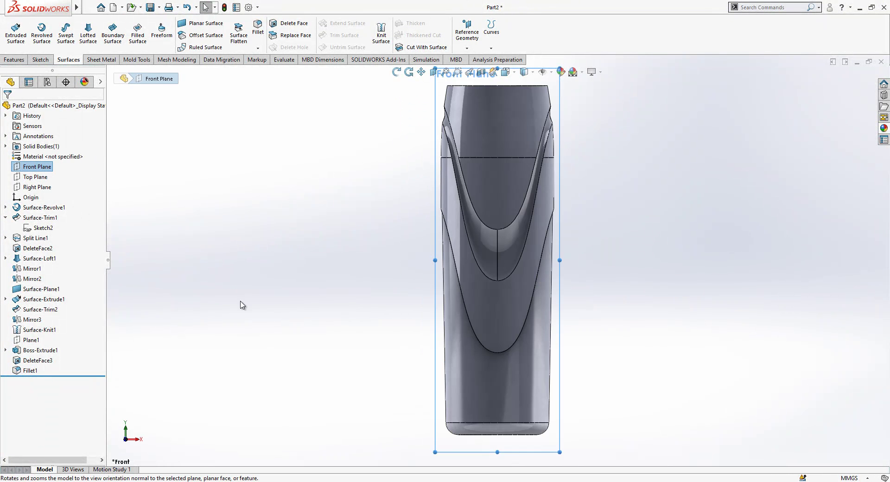
pyautogui.click(5, 207)
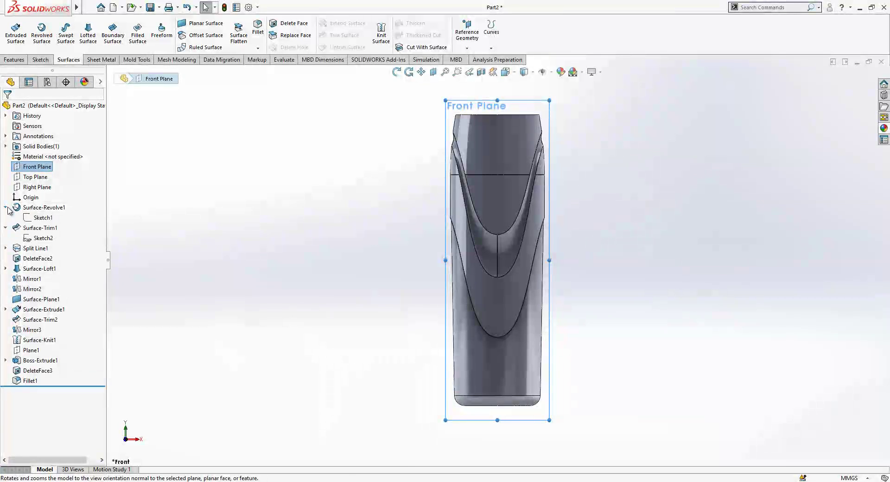
pyautogui.click(42, 218)
pyautogui.click(268, 258)
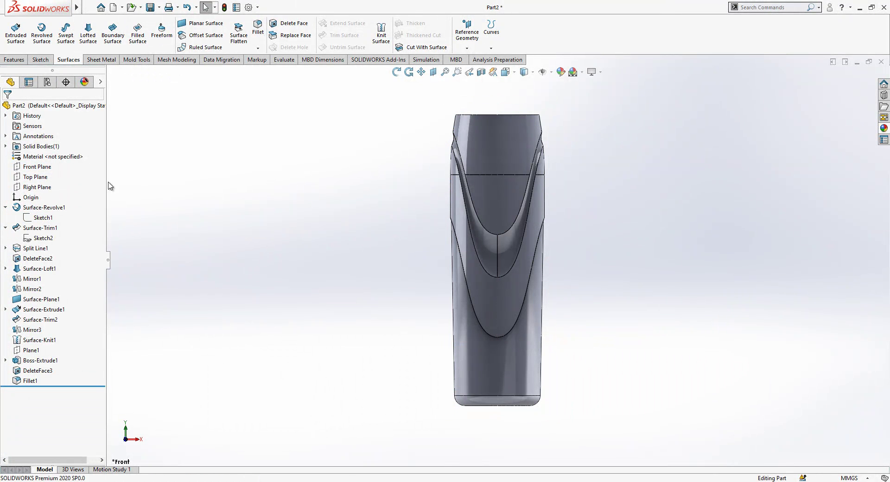
pyautogui.click(34, 167)
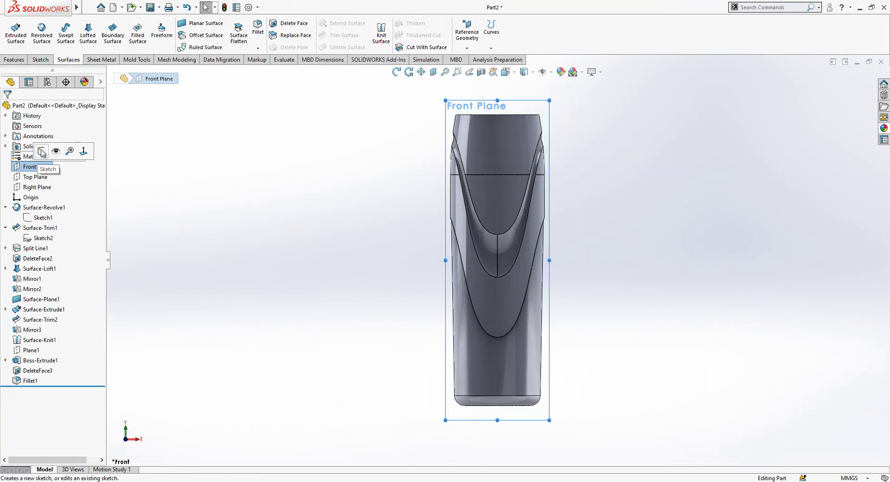
pyautogui.click(41, 152)
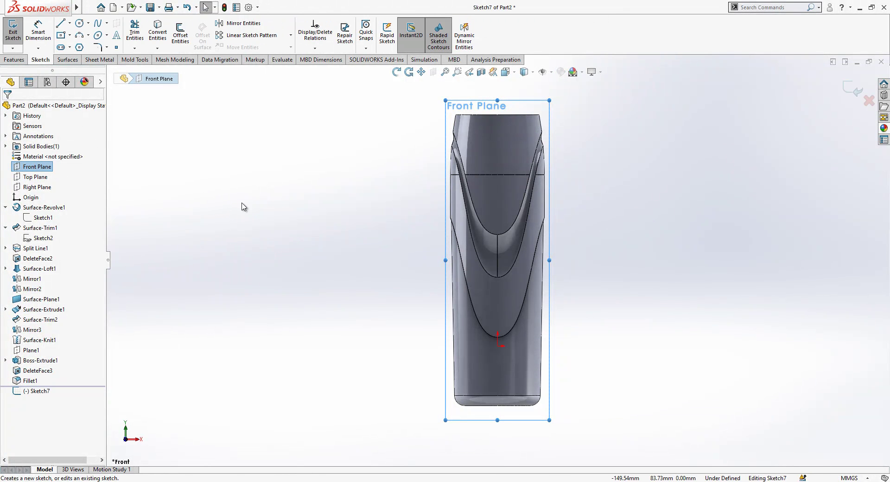
pyautogui.click(45, 218)
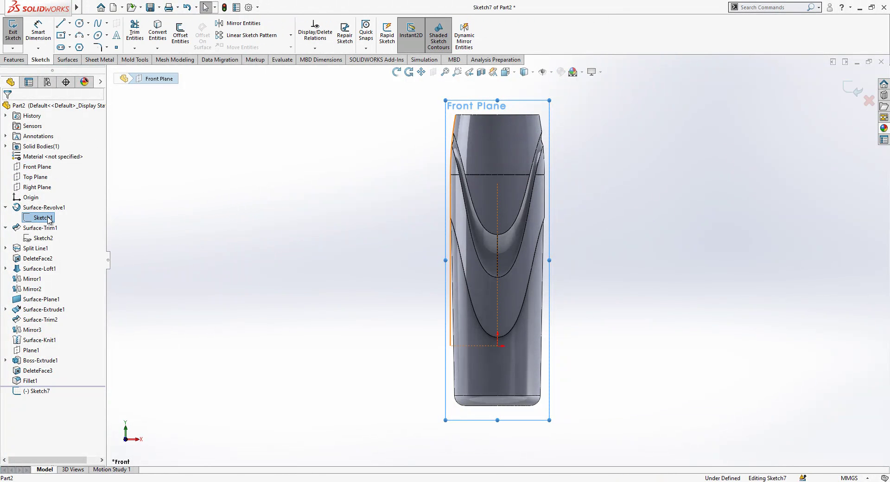
pyautogui.click(158, 29)
# Offset the converted profile line and arc 4 mm toward the inside of the body.
pyautogui.moveTo(497, 96); pyautogui.dragTo(417, 220)
pyautogui.click(180, 33)
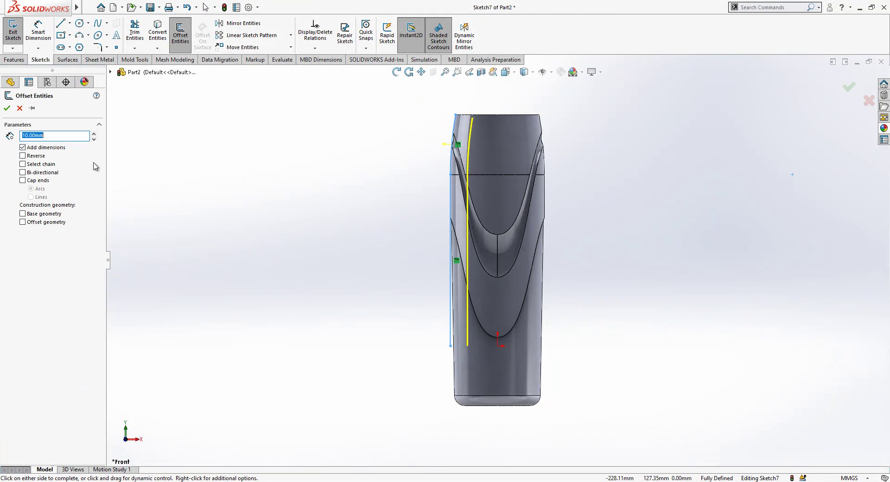
pyautogui.write('4')
pyautogui.press('Return')
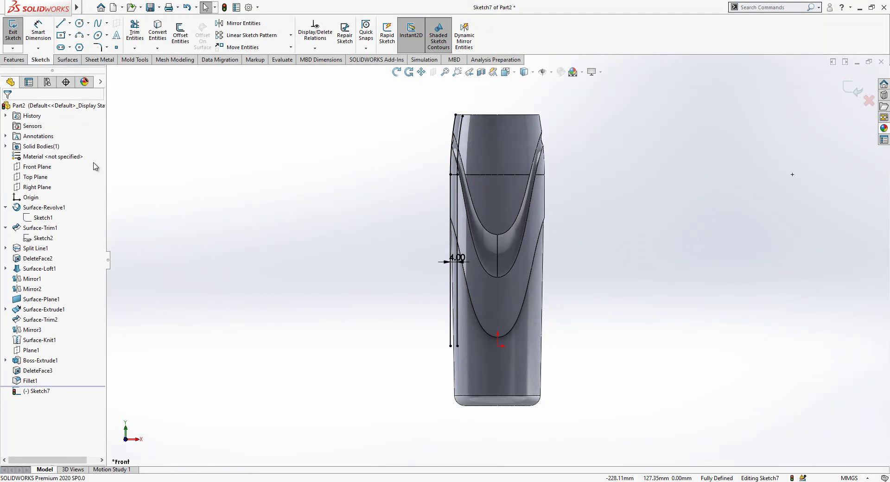
# Change the converted outer arc and line to construction geometry.
pyautogui.scroll(-2, 458, 147)
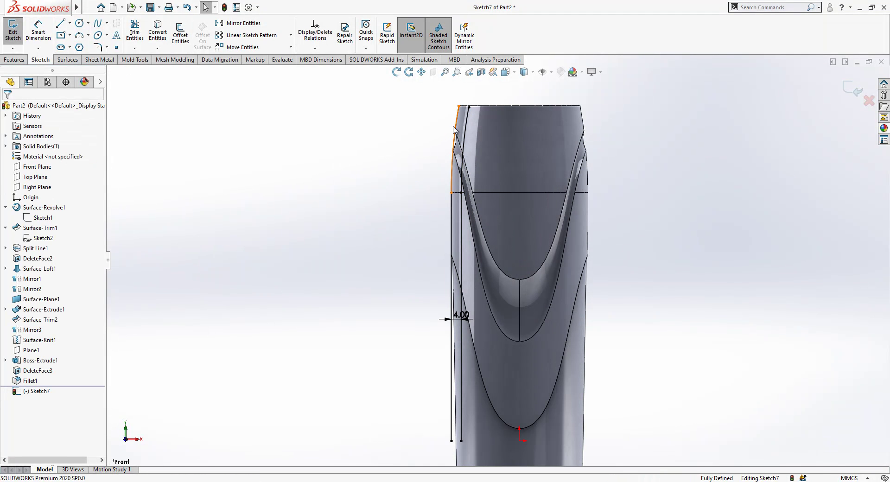
pyautogui.rightClick(453, 148)
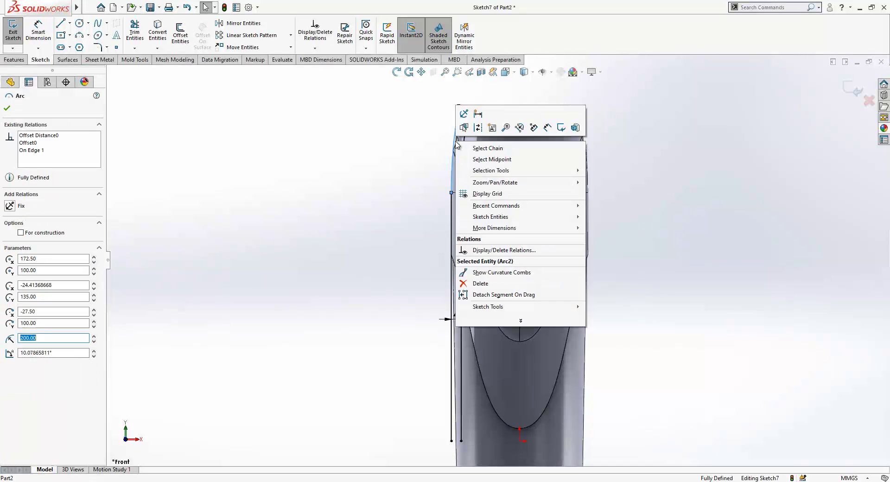
pyautogui.click(452, 218)
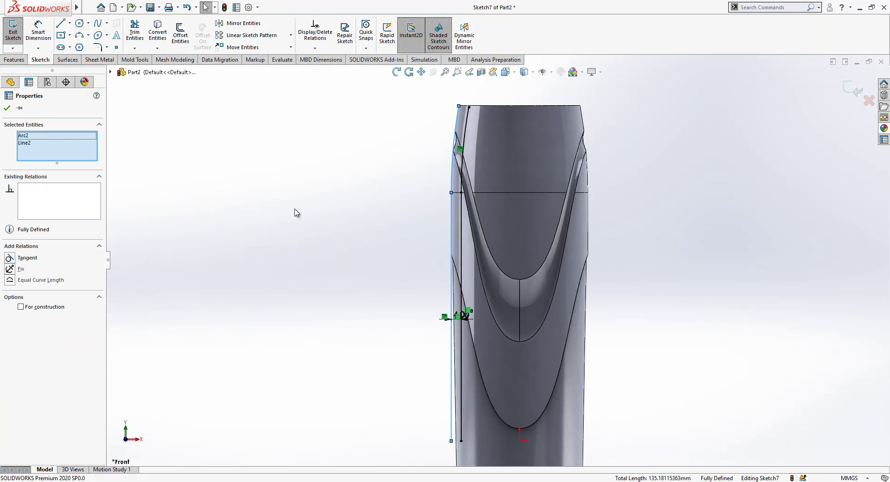
pyautogui.click(60, 306)
pyautogui.click(284, 257)
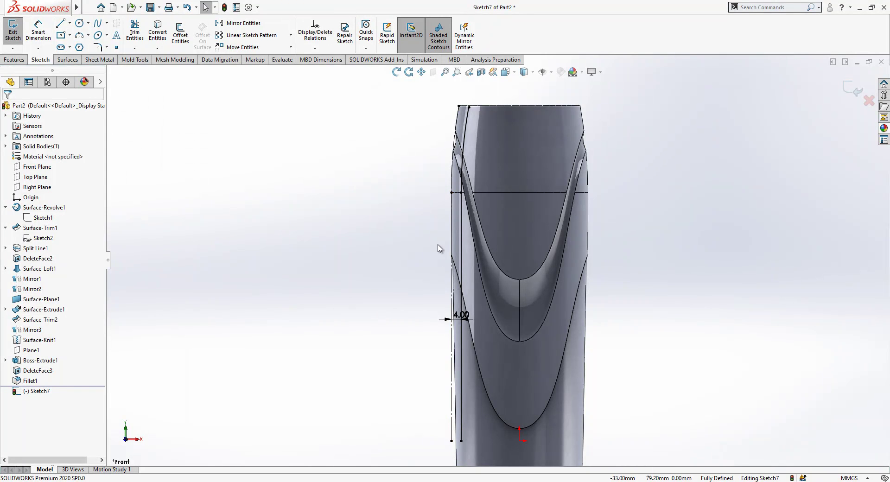
# Sketch a vertical line up from the centre of the body's top edge, followed by a horizontal line extending left past the offset profile.
pyautogui.scroll(2, 470, 241)
pyautogui.scroll(-2, 558, 214)
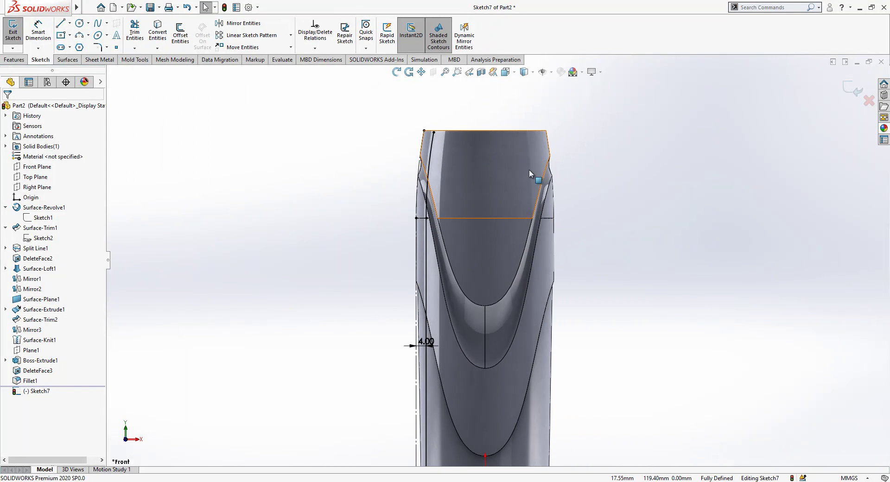
pyautogui.scroll(2, 529, 173)
pyautogui.press('l')
pyautogui.click(488, 170)
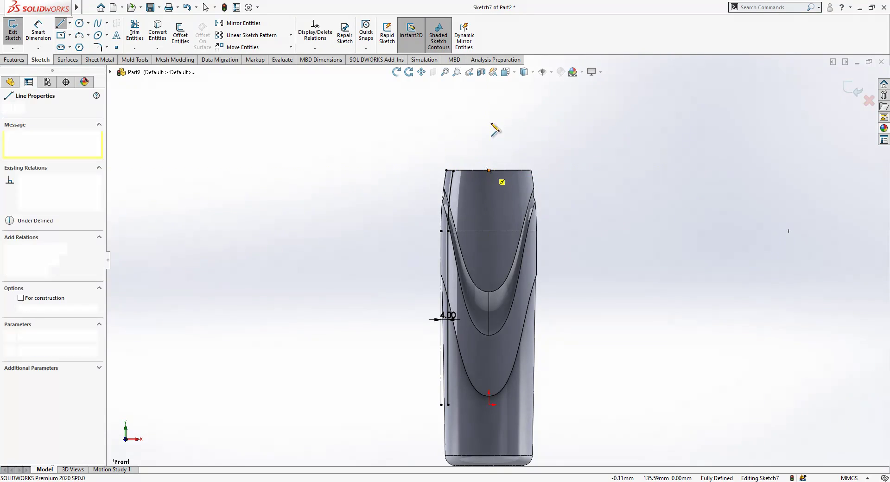
pyautogui.click(489, 128)
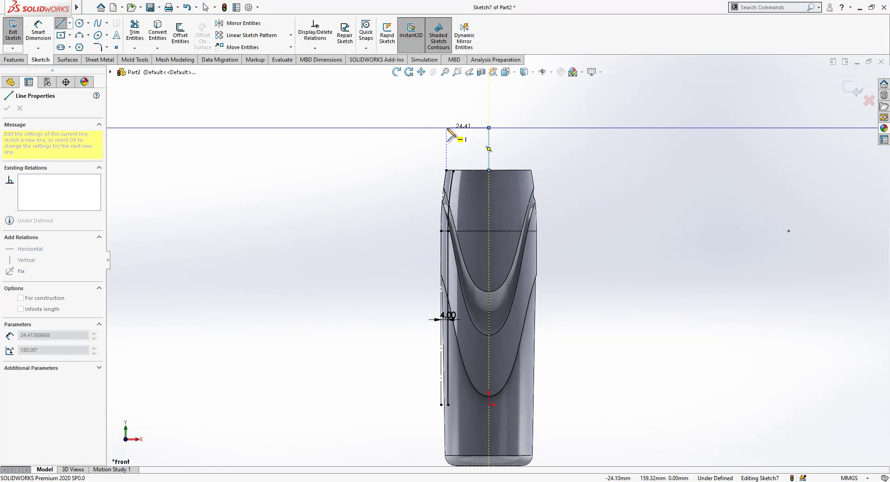
pyautogui.click(438, 128)
pyautogui.press('Escape')
# Shorten the vertical line above the body and dimension its length to 10 mm.
pyautogui.scroll(-2, 533, 153)
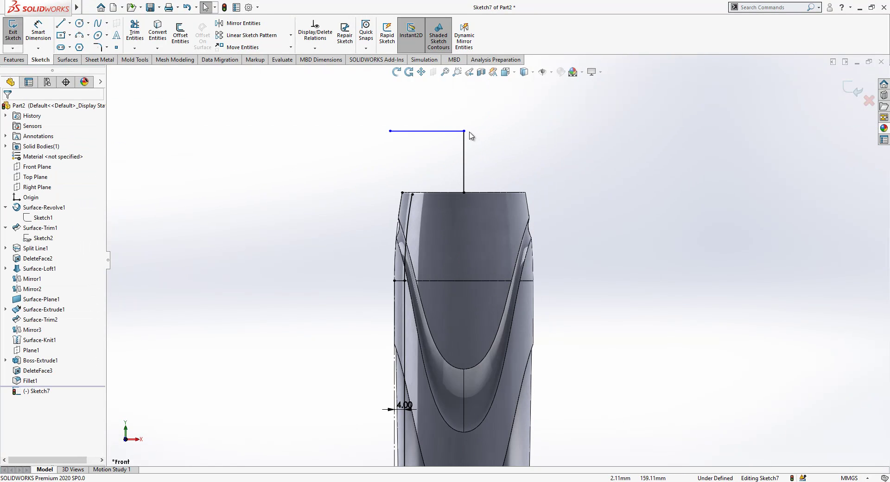
pyautogui.moveTo(464, 131); pyautogui.dragTo(474, 157)
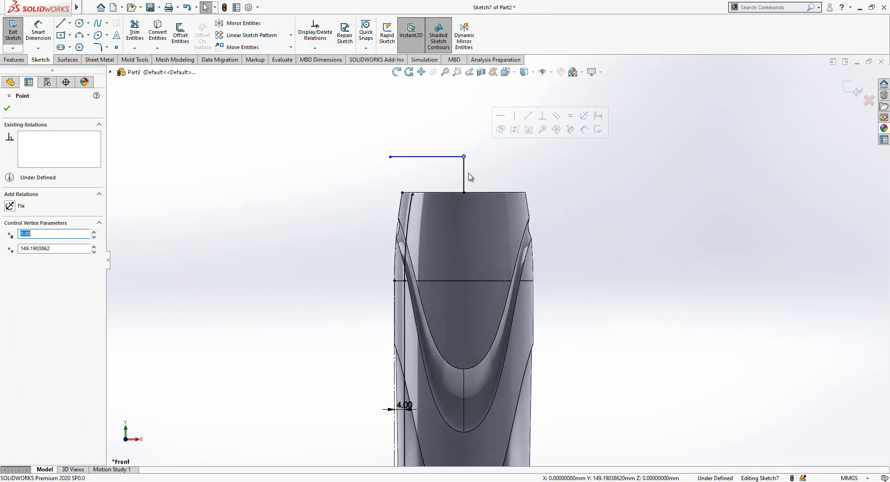
pyautogui.moveTo(480, 166); pyautogui.dragTo(472, 140, button='right')
pyautogui.click(465, 173)
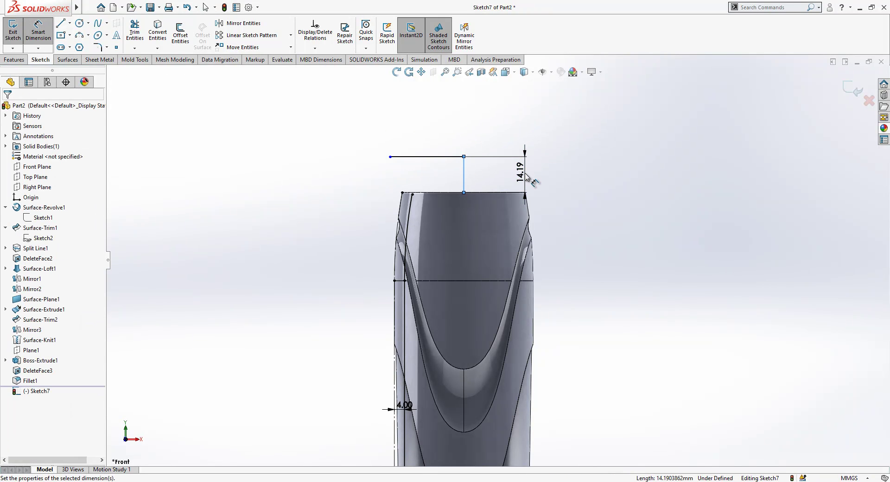
pyautogui.click(526, 177)
pyautogui.write('10')
pyautogui.press('Return')
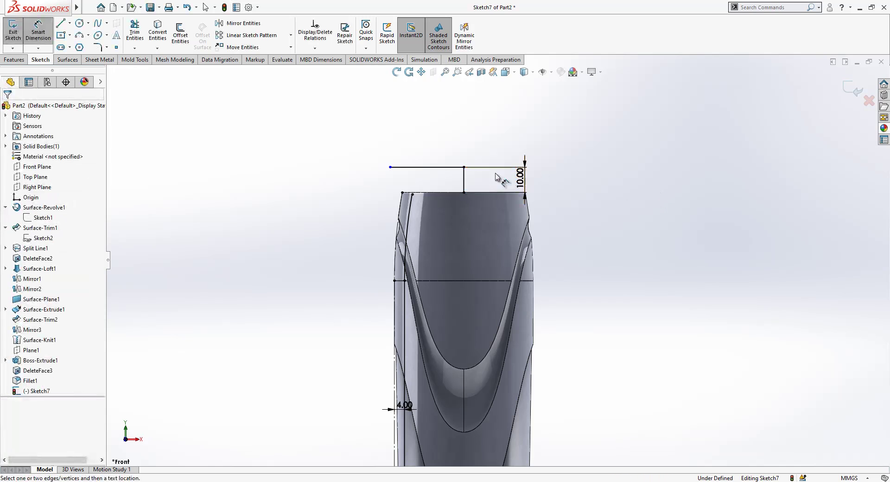
# Extend the inner offset arc up to the horizontal line above the body.
pyautogui.click(134, 48)
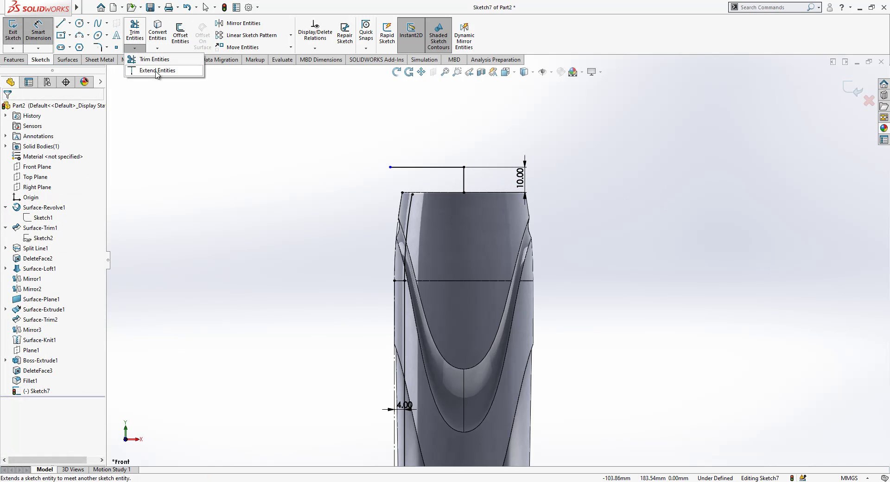
pyautogui.click(142, 58)
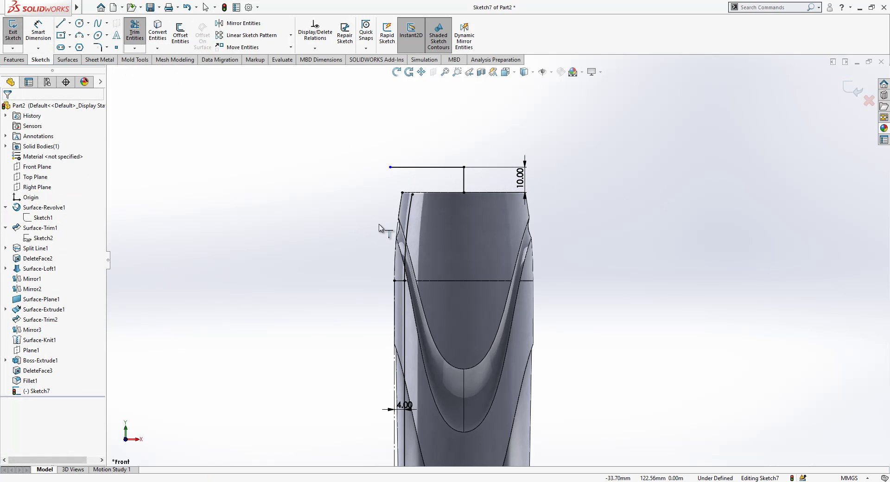
pyautogui.click(409, 210)
# Trim the excess of the horizontal line beyond the extended arc.
pyautogui.click(139, 32)
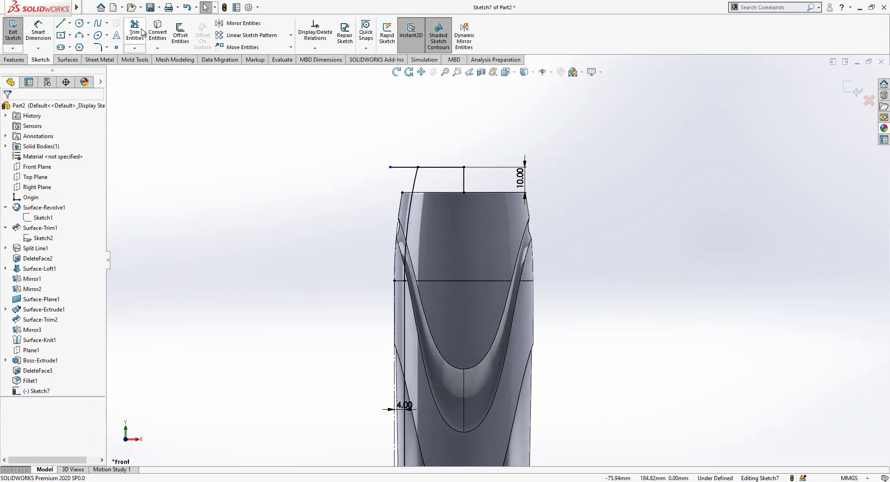
# Trim the top line's overhang beyond the curved side of the neck profile and close the sketch.
pyautogui.click(141, 32)
pyautogui.moveTo(406, 167); pyautogui.dragTo(406, 188)
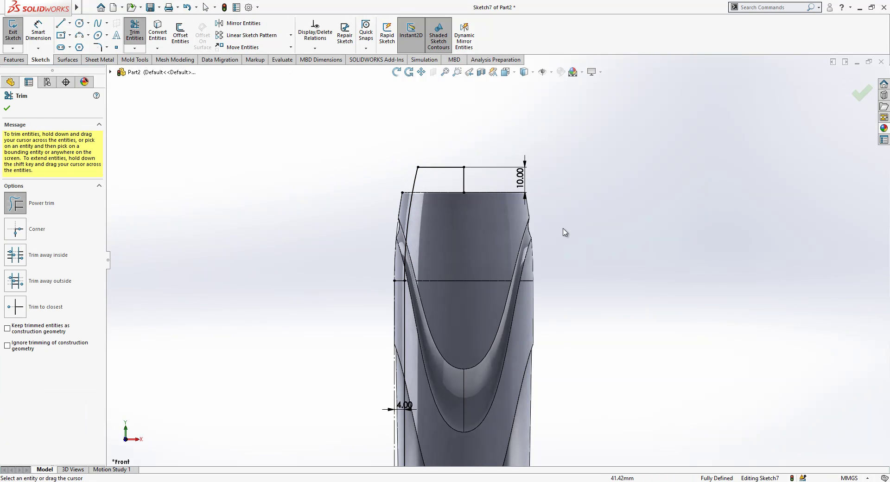
pyautogui.press('Escape')
pyautogui.press('l')
pyautogui.click(464, 192)
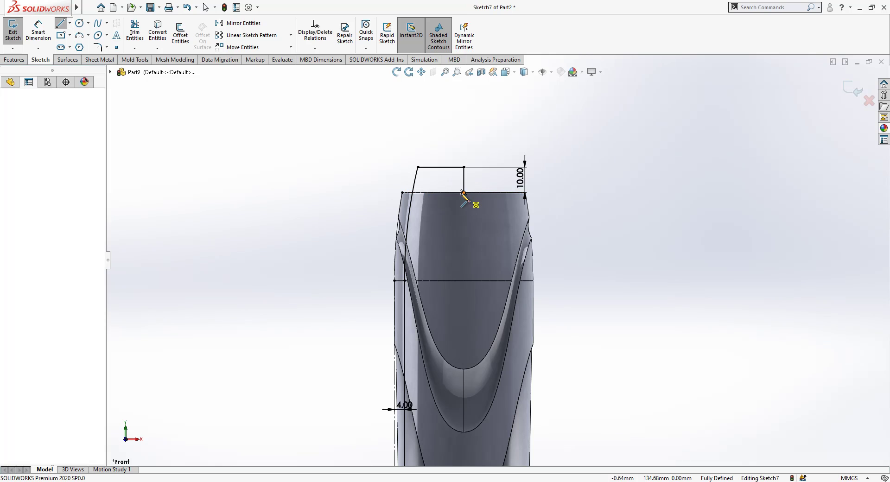
pyautogui.press('Escape')
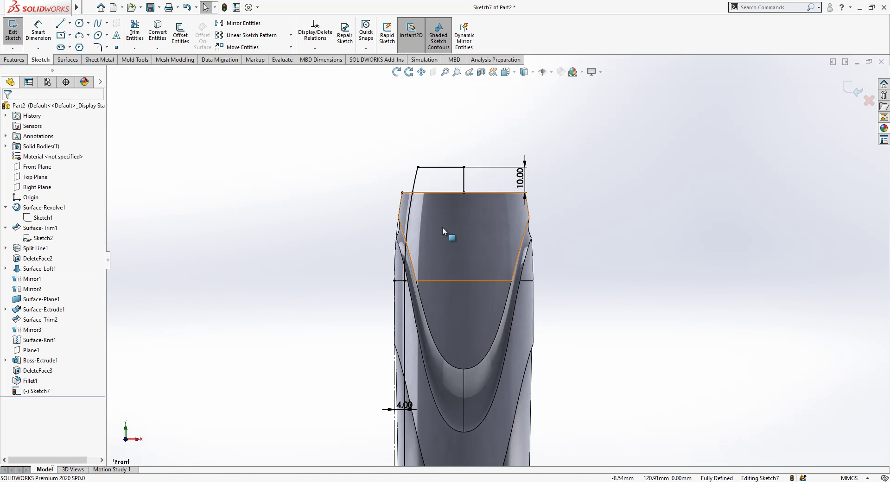
pyautogui.click(852, 89)
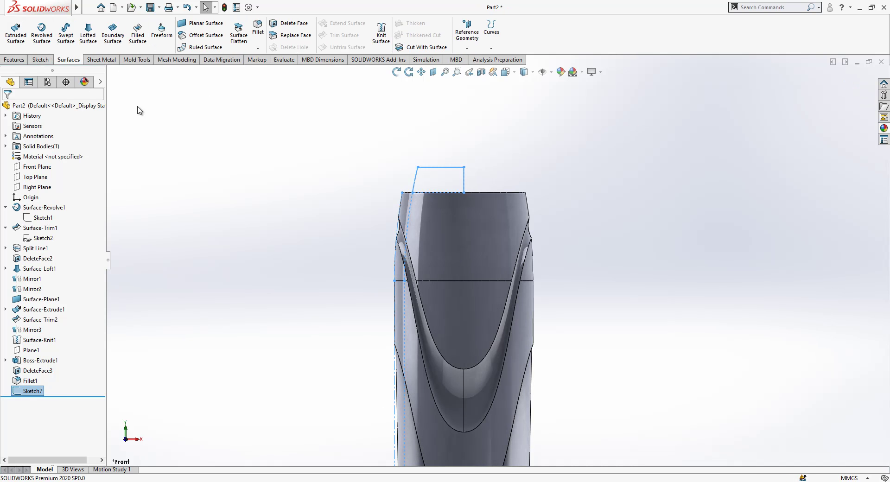
# Revolve the closed neck region 360 degrees about its vertical centre line as a solid, with Thin Feature turned off.
pyautogui.click(25, 59)
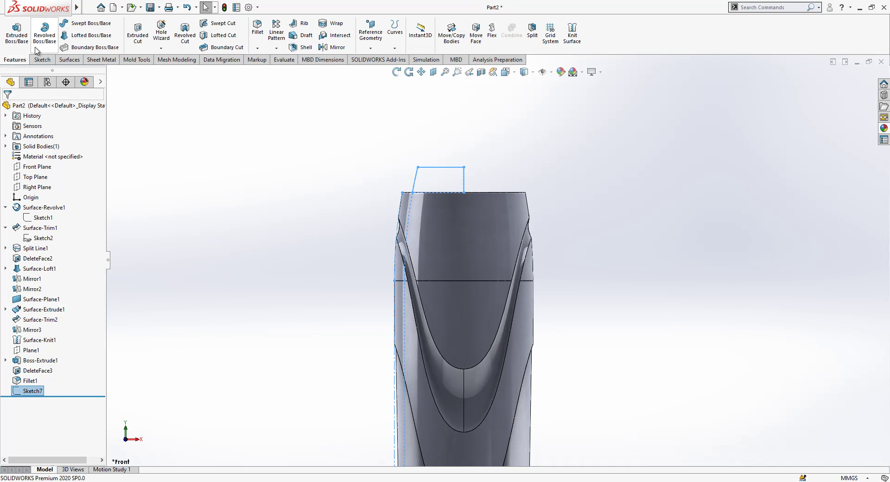
pyautogui.click(44, 33)
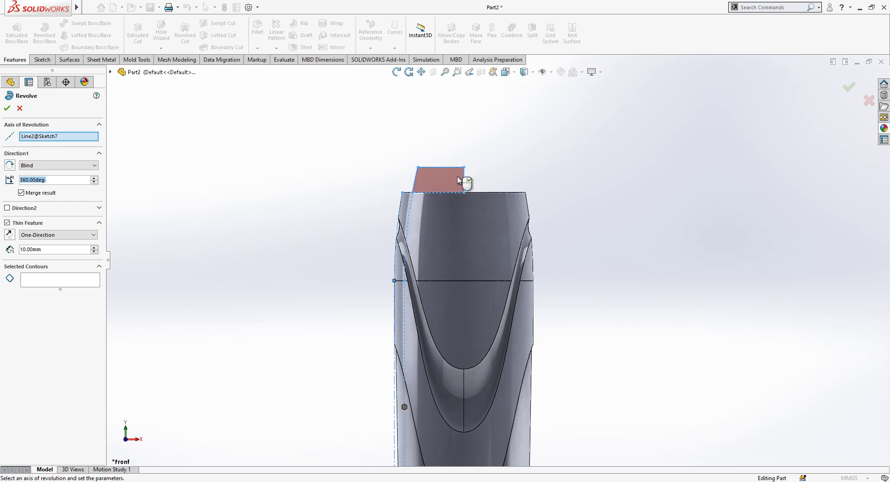
pyautogui.click(18, 226)
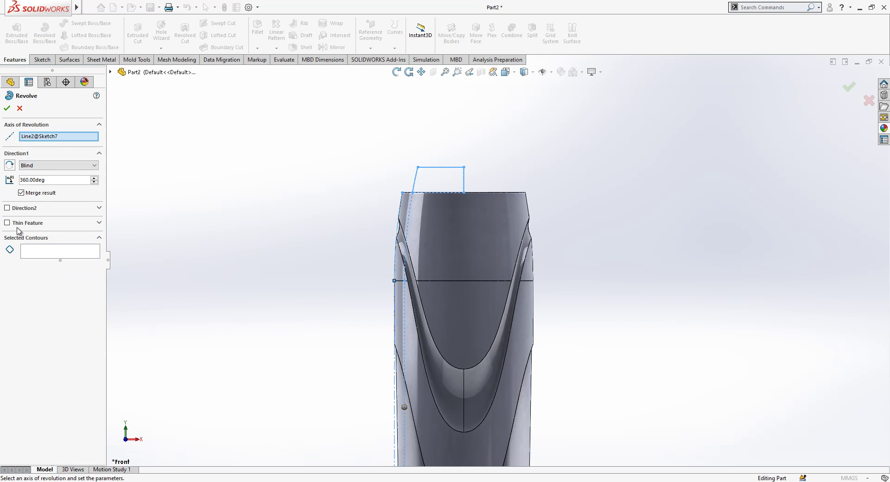
pyautogui.click(41, 250)
pyautogui.click(425, 182)
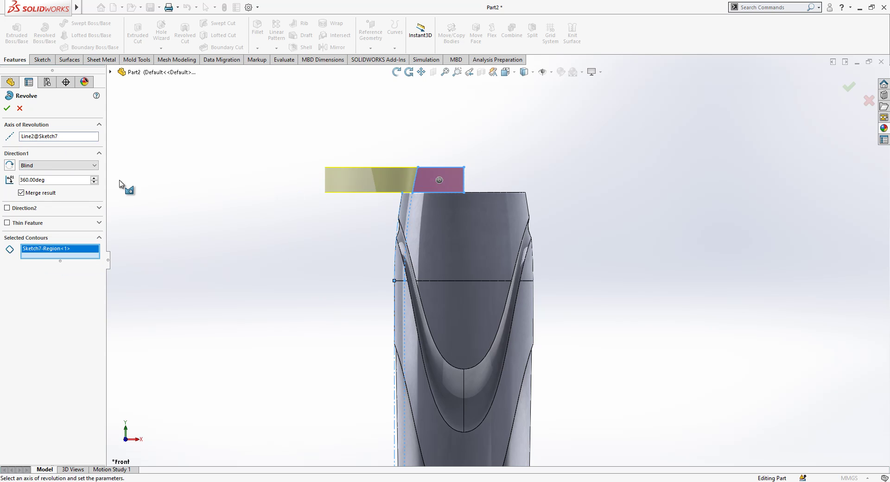
pyautogui.click(37, 137)
pyautogui.click(464, 181)
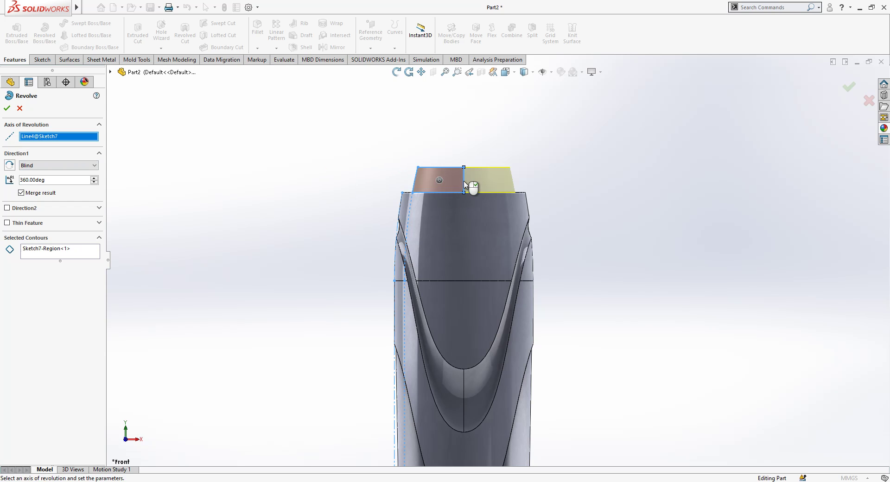
pyautogui.moveTo(471, 190); pyautogui.dragTo(483, 237, button='middle')
pyautogui.press('Escape')
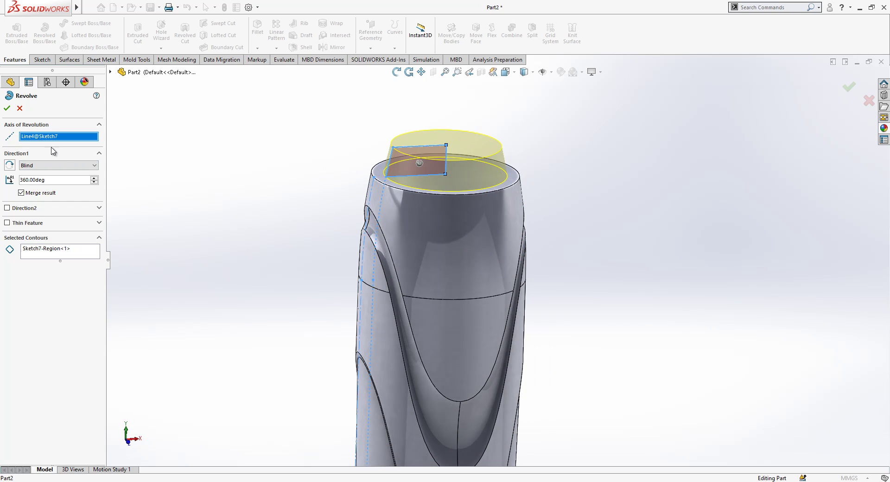
pyautogui.click(11, 108)
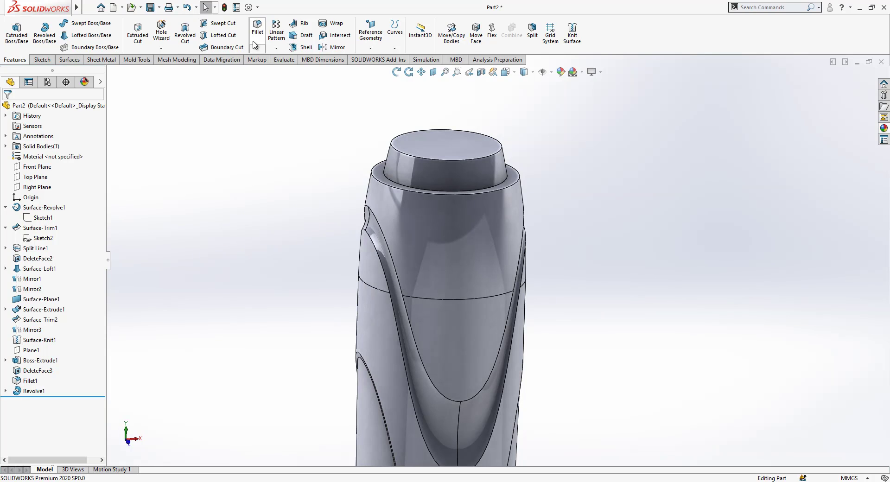
# Fillet the outer top edge of the bottle's shoulder with a 4 mm radius, leaving the neck's top edge out.
pyautogui.click(390, 189)
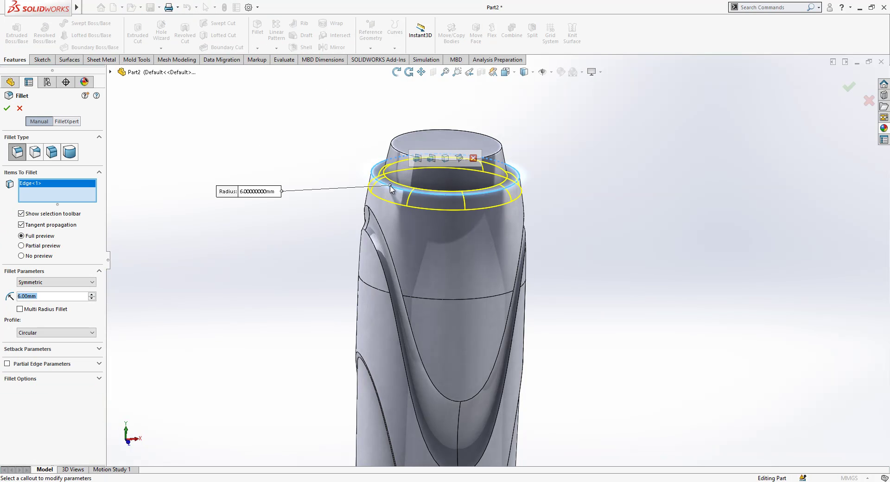
pyautogui.write('4')
pyautogui.press('Return')
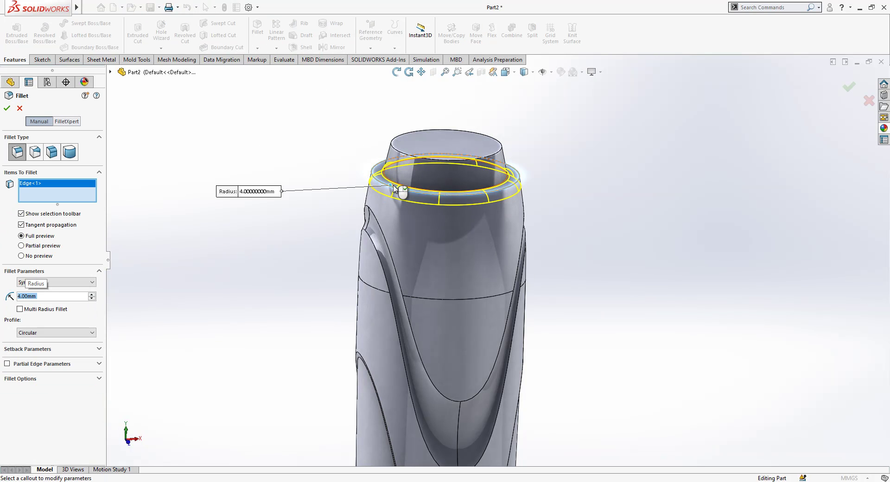
pyautogui.click(395, 148)
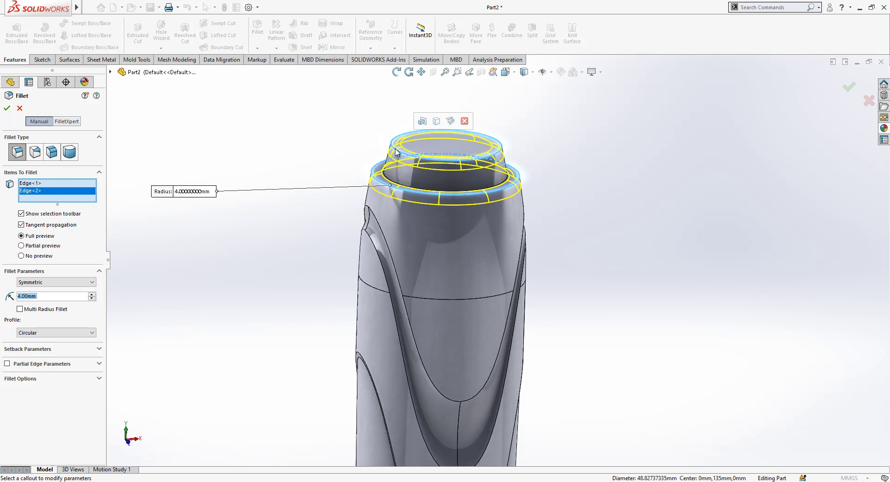
pyautogui.rightClick(65, 190)
pyautogui.click(78, 198)
pyautogui.press('Return')
# Fillet the edge where the revolved neck meets the shoulder with a 4 mm radius.
pyautogui.click(387, 182)
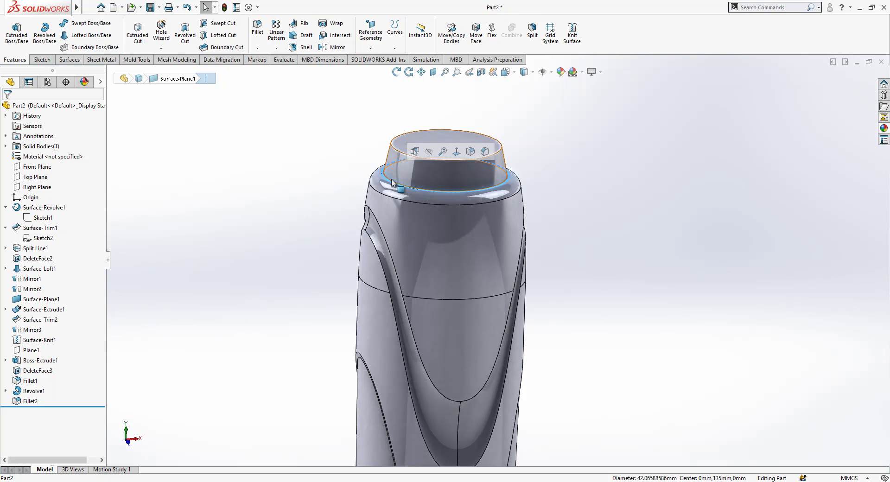
pyautogui.click(257, 28)
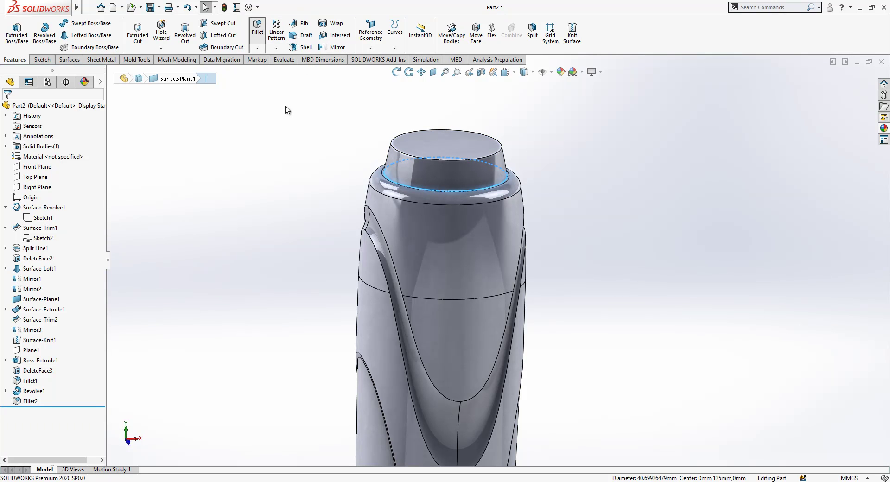
pyautogui.press('Return')
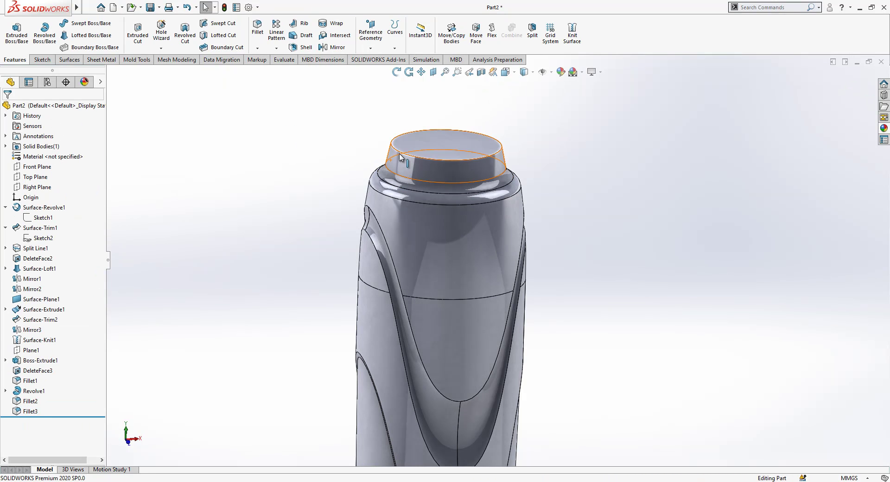
# Fillet the top outer edge of the revolved neck with a 2.5 mm radius.
pyautogui.click(398, 137)
pyautogui.click(262, 34)
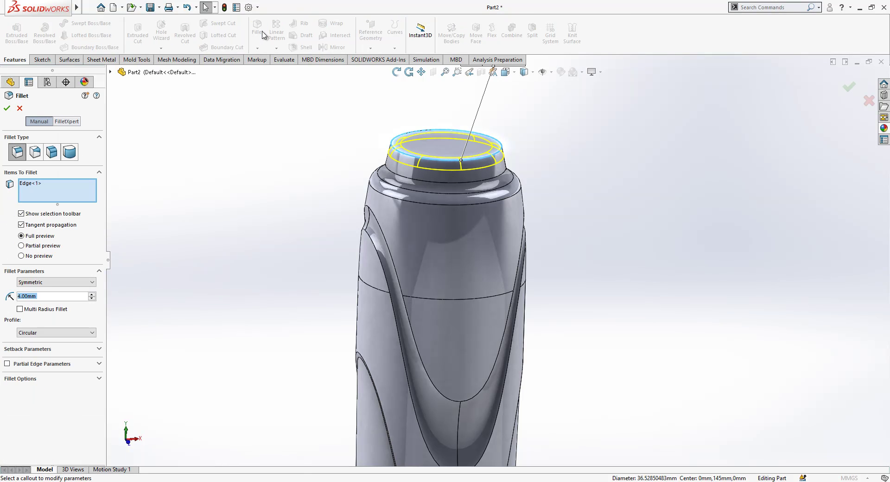
pyautogui.write('2')
pyautogui.write('.5')
pyautogui.press('Return')
pyautogui.press('Return')
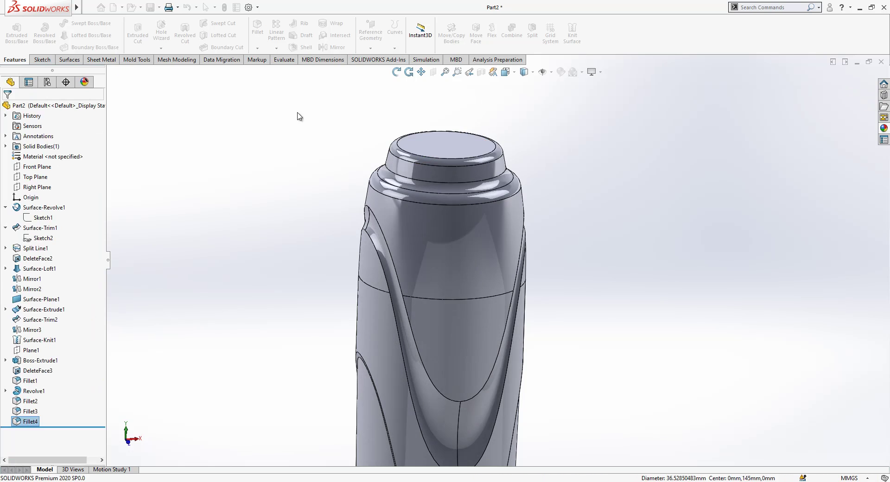
# Sketch a circle centred at the origin on the neck's top face, set its diameter to 25 mm, and close the sketch.
pyautogui.click(461, 139)
pyautogui.click(474, 118)
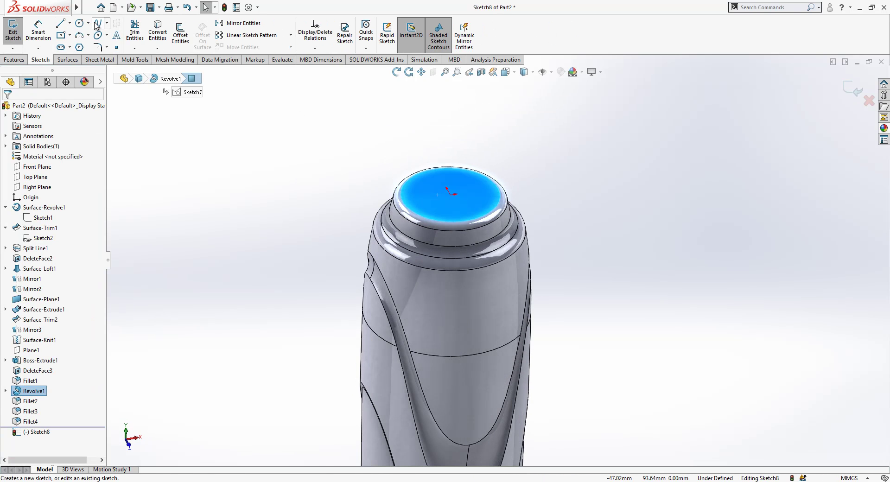
pyautogui.moveTo(450, 195); pyautogui.dragTo(454, 177)
pyautogui.click(38, 33)
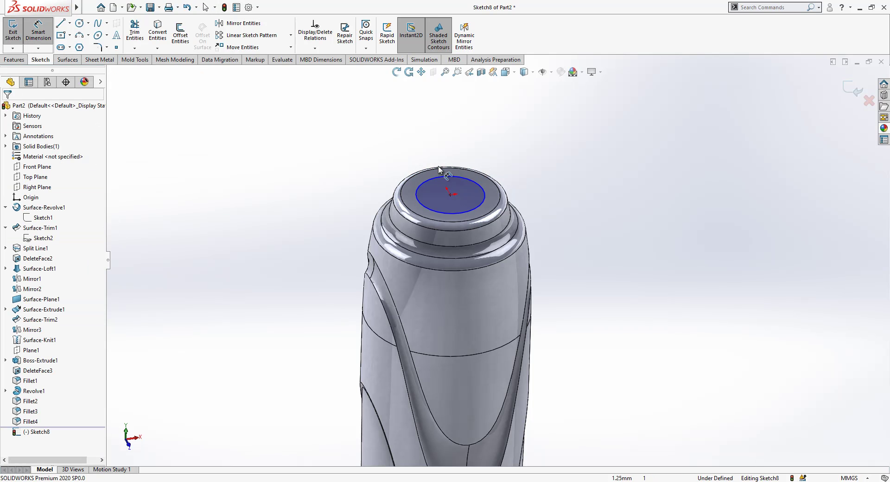
pyautogui.click(449, 177)
pyautogui.click(524, 135)
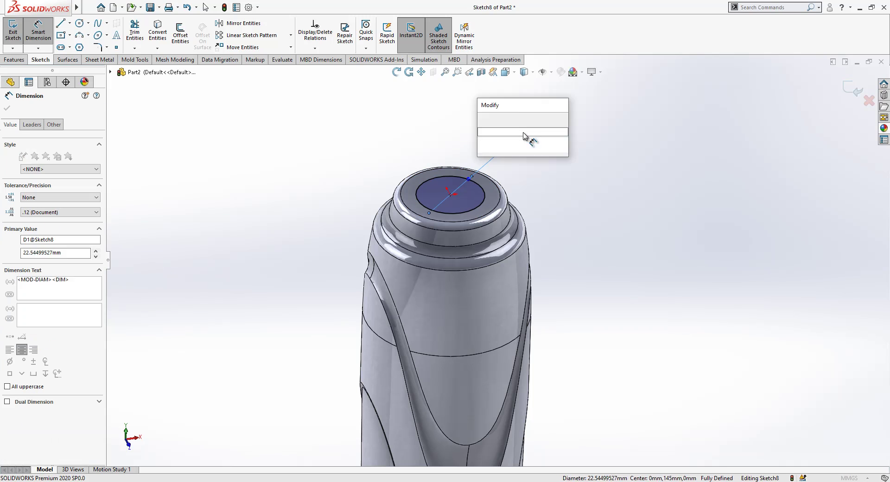
pyautogui.press('Return')
pyautogui.click(577, 188)
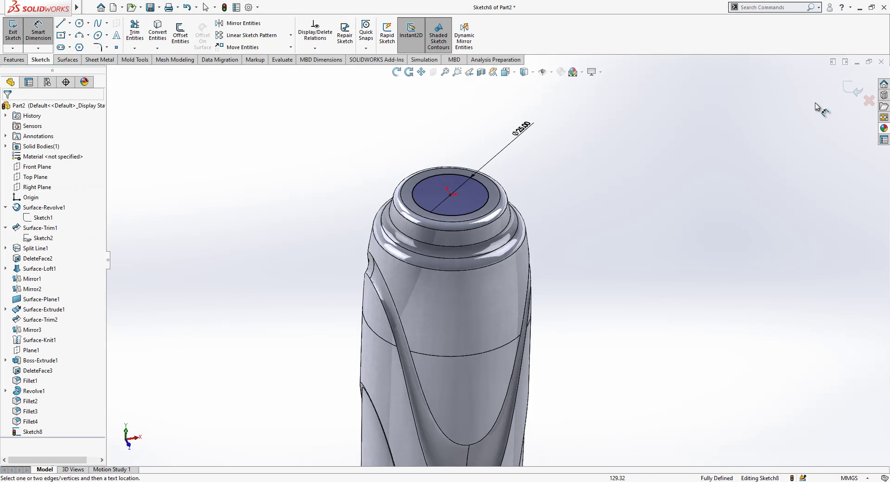
pyautogui.click(849, 89)
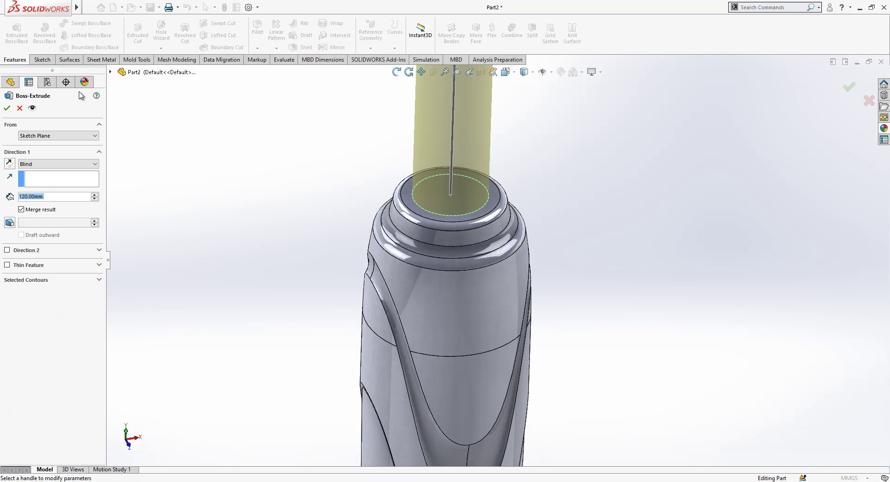
# Extrude the 25 mm circle upward 14 mm, merged with the bottle body.
pyautogui.write('14')
pyautogui.press('Return')
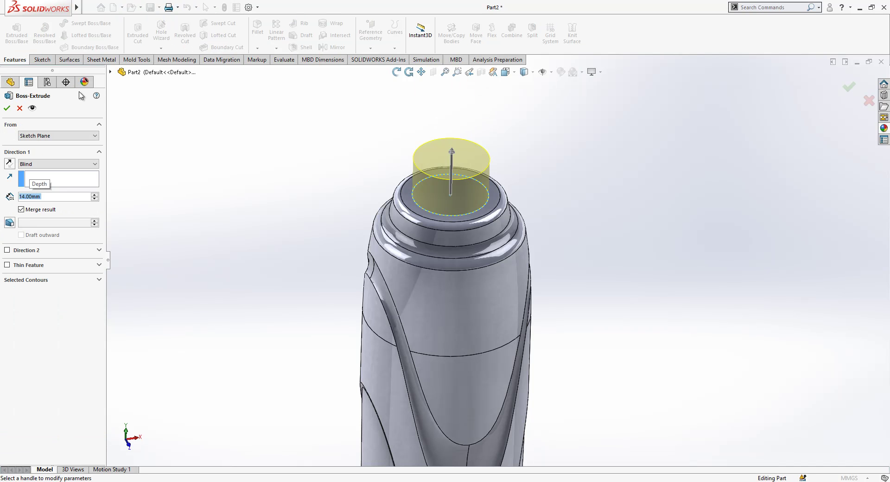
pyautogui.press('Return')
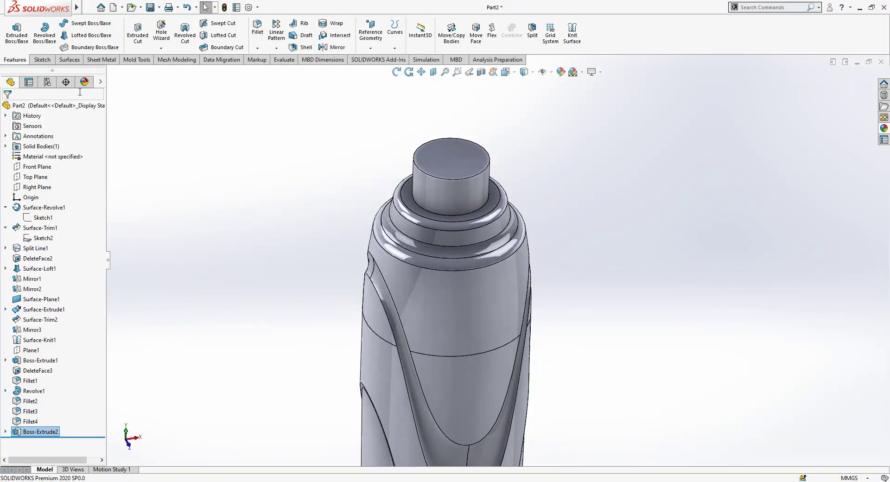
# Fillet the edge at the base of the extruded cylinder with a 2.5 mm radius.
pyautogui.moveTo(392, 197); pyautogui.dragTo(471, 224, button='middle')
pyautogui.click(464, 224)
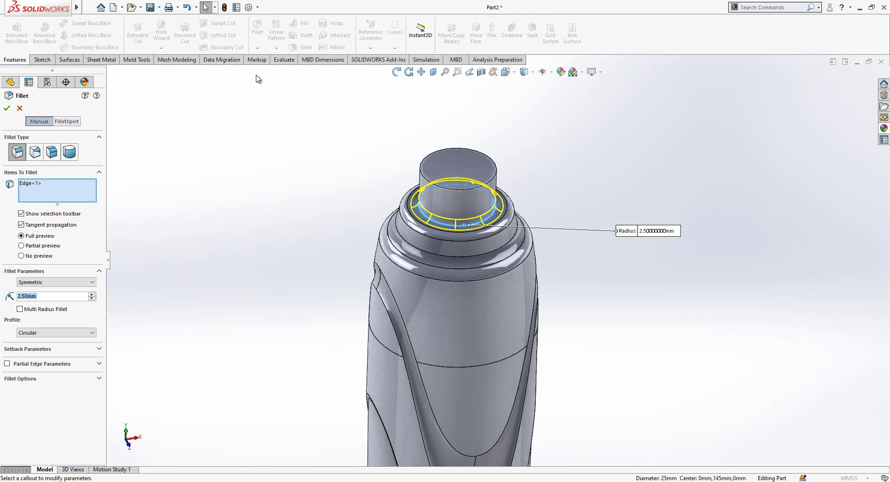
pyautogui.press('Return')
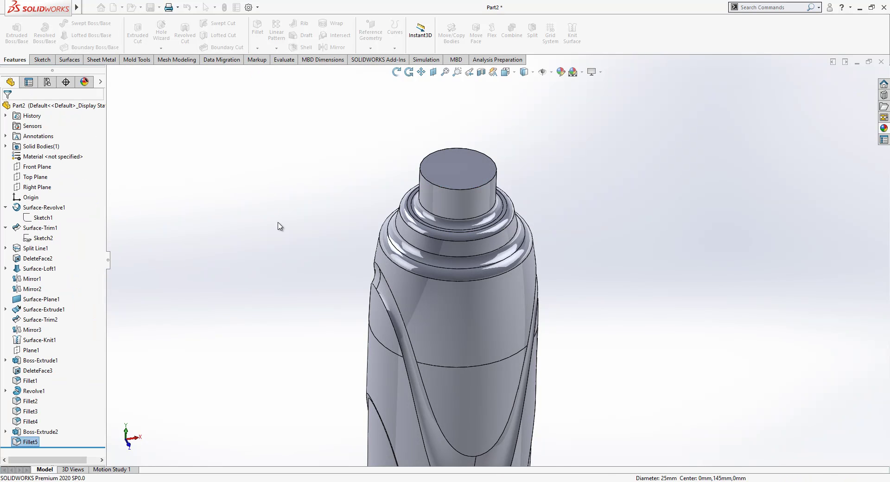
# Start a sketch on the Front Plane, viewed normal to the plane.
pyautogui.scroll(3, 500, 326)
pyautogui.hotkey('ctrl', '1')
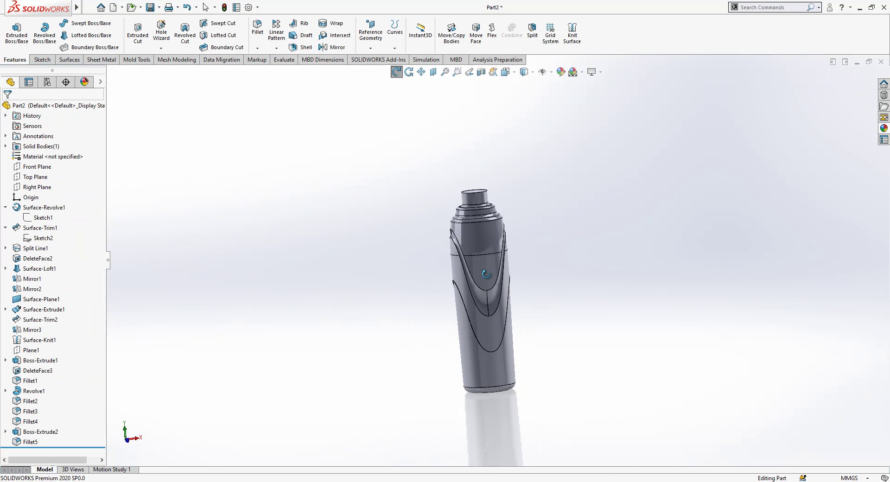
pyautogui.scroll(-3, 529, 276)
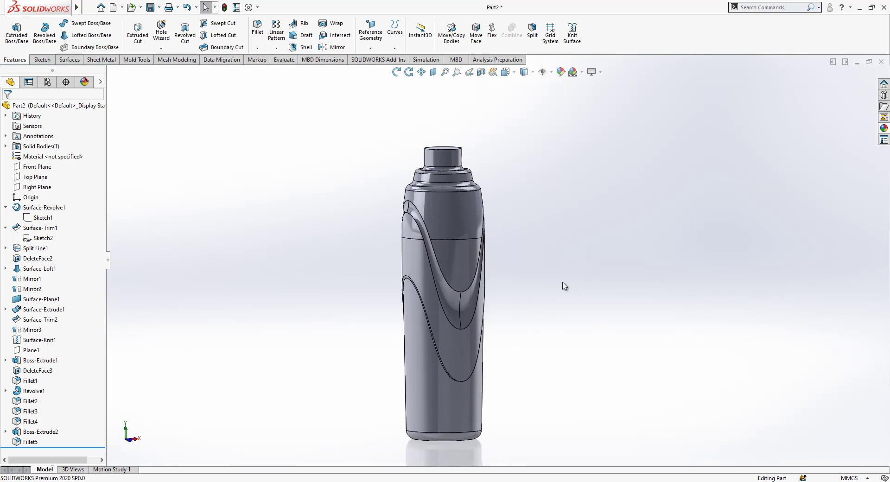
pyautogui.click(49, 167)
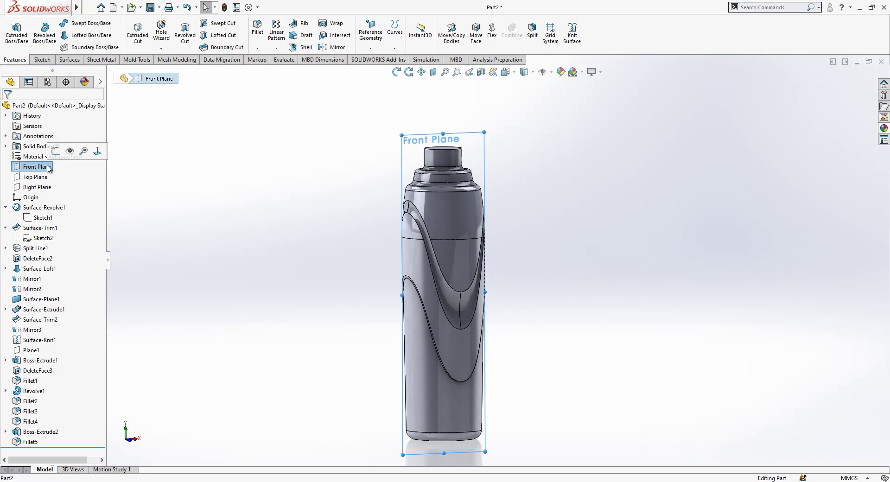
pyautogui.click(56, 150)
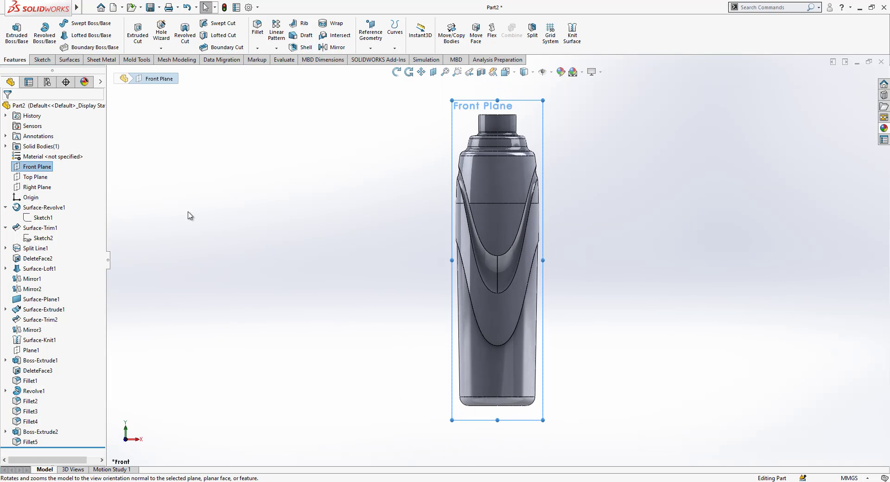
pyautogui.rightClick(42, 171)
pyautogui.click(49, 154)
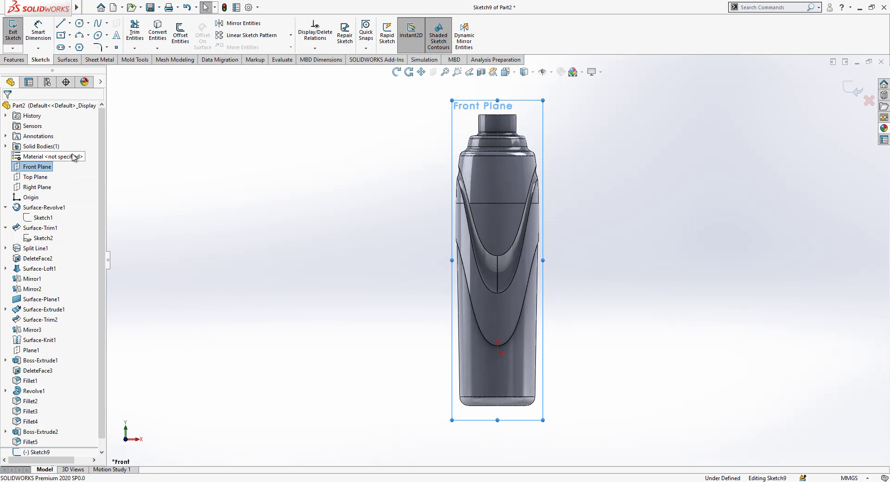
# Draw a vertical line from the middle of the bottle's bottom edge to the origin and convert it to construction geometry.
pyautogui.click(60, 23)
pyautogui.scroll(-5, 467, 370)
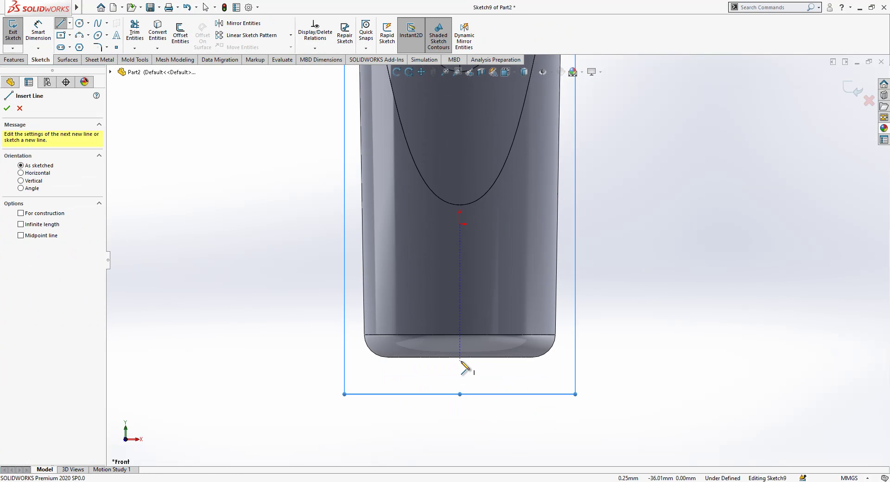
pyautogui.click(459, 357)
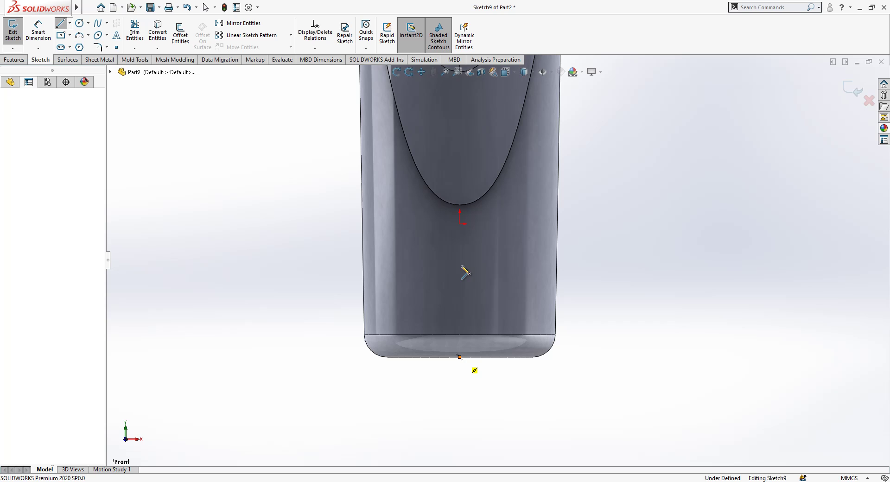
pyautogui.click(459, 224)
pyautogui.press('Escape')
pyautogui.click(460, 274)
pyautogui.click(483, 249)
# Draw a three-point arc from the bottom edge to the centreline and close the profile with a horizontal and a vertical line.
pyautogui.click(459, 317)
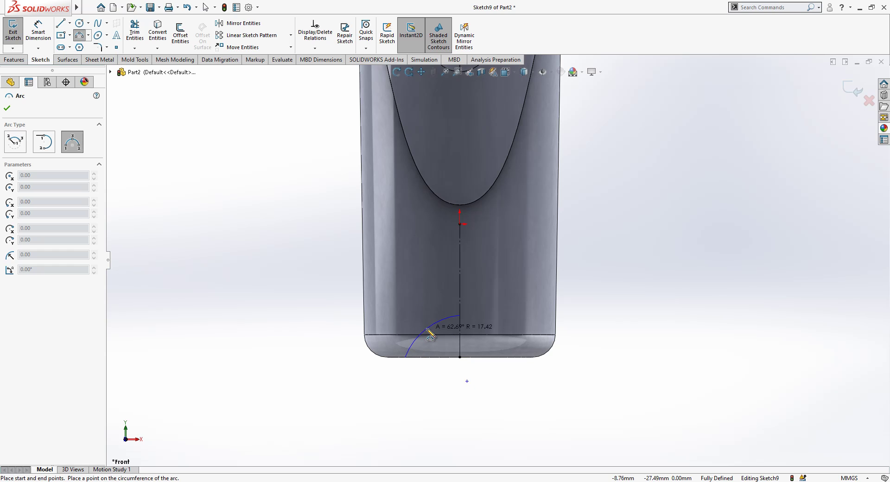
pyautogui.click(429, 332)
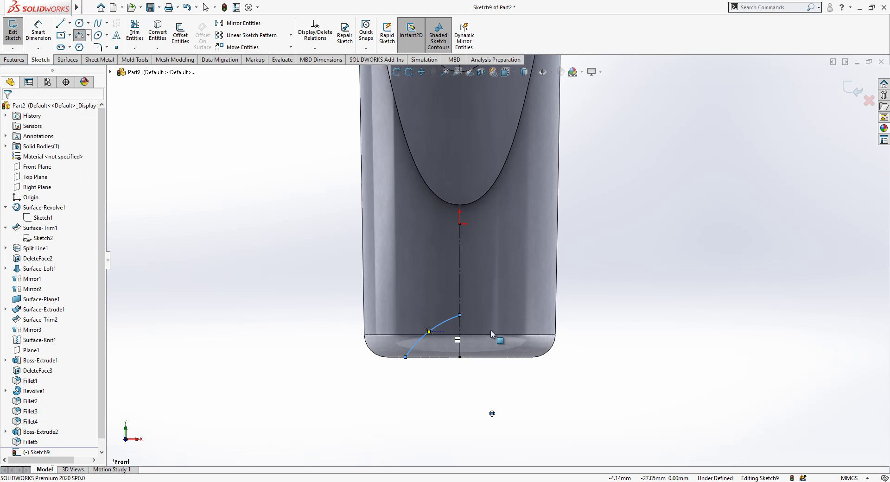
pyautogui.press('l')
pyautogui.click(406, 357)
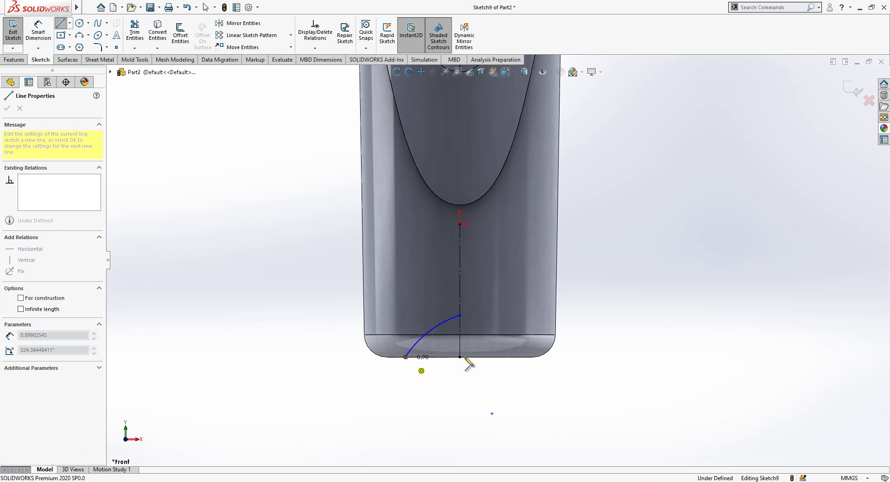
pyautogui.click(459, 357)
pyautogui.click(459, 315)
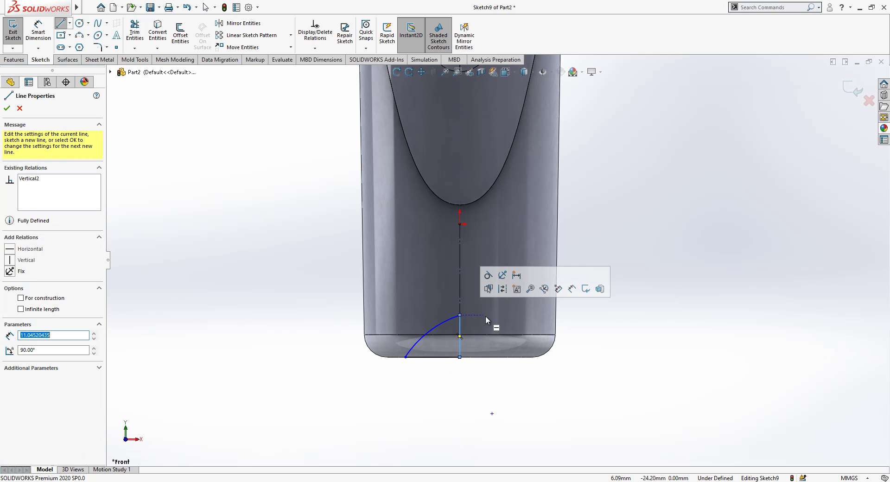
# Add a horizontal construction line about 15 mm long at the arc's upper end and make the arc tangent to it.
pyautogui.click(459, 315)
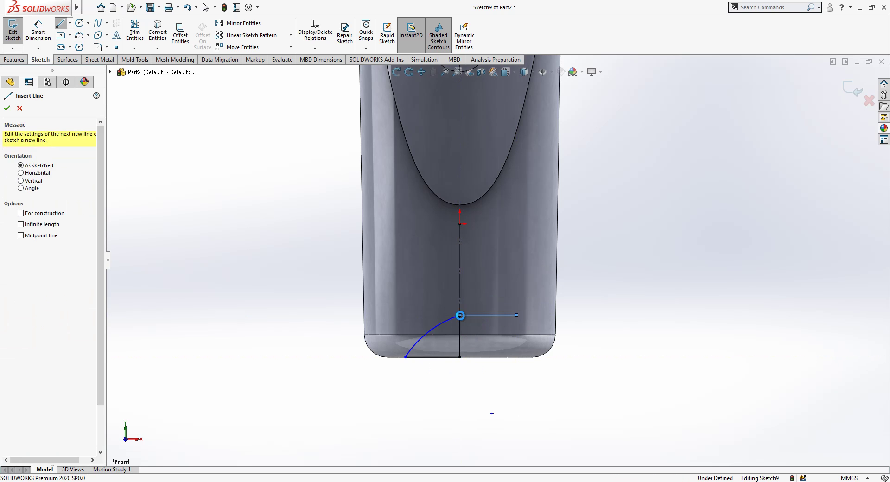
pyautogui.press('Escape')
pyautogui.click(487, 315)
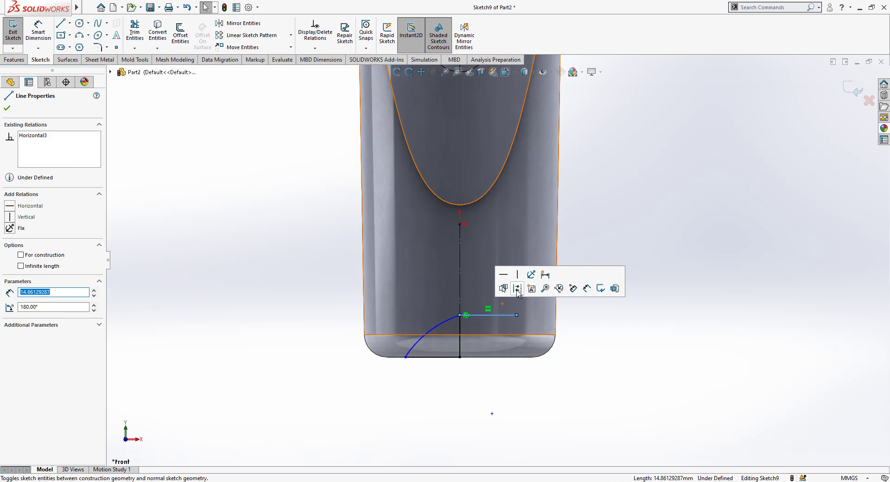
pyautogui.click(518, 289)
pyautogui.click(469, 315)
pyautogui.click(429, 331)
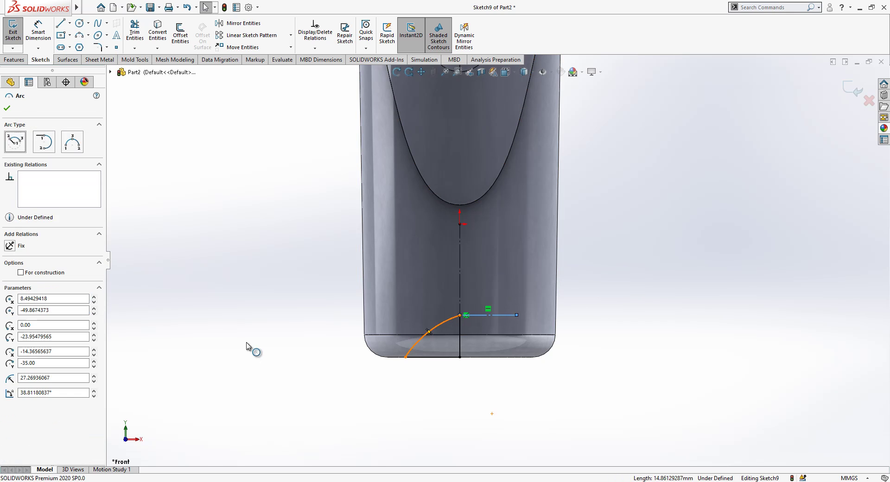
pyautogui.click(204, 287)
# Dimension the vertical side of the arc profile to a height of 7 mm.
pyautogui.moveTo(431, 389); pyautogui.dragTo(448, 325, button='right')
pyautogui.click(459, 349)
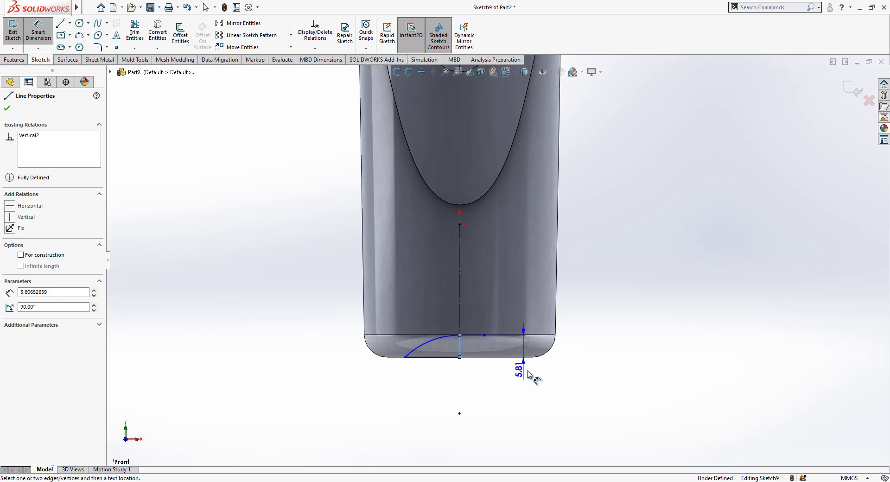
pyautogui.click(570, 374)
pyautogui.write('7')
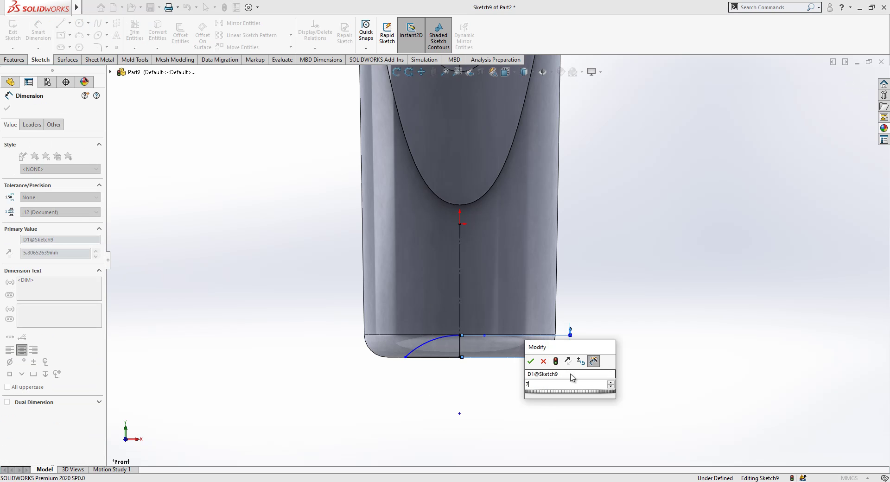
pyautogui.press('Return')
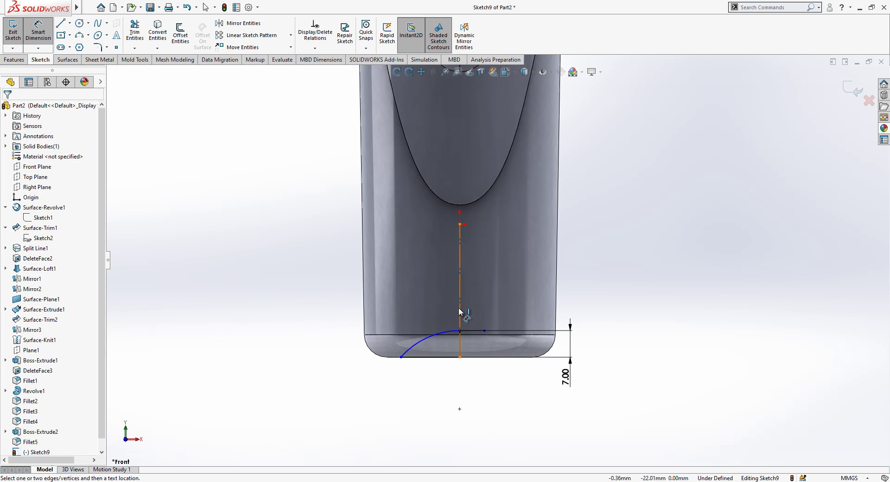
# Dimension the arc's lower endpoint about the centreline to a diameter of 27.5 mm.
pyautogui.click(459, 311)
pyautogui.click(401, 357)
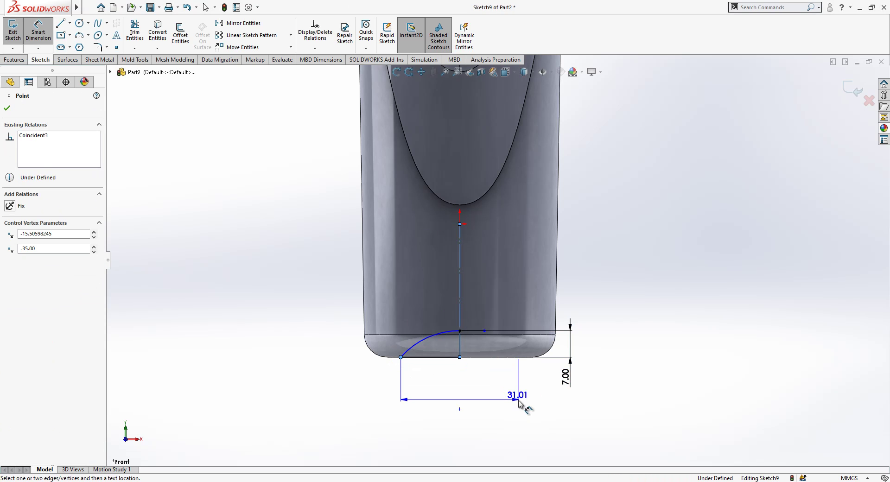
pyautogui.click(520, 402)
pyautogui.write('27.5')
pyautogui.press('Return')
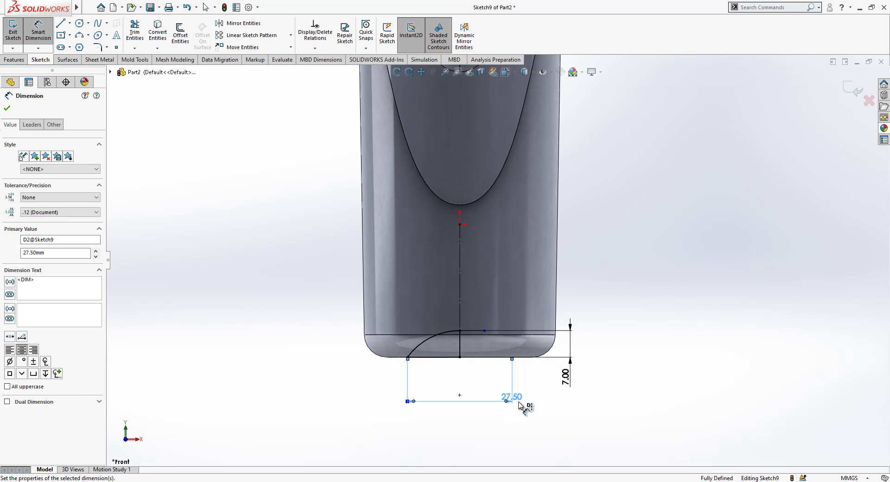
# Close the sketch and revolve-cut the profile 360° about the vertical centreline to recess the bottle's base.
pyautogui.click(842, 92)
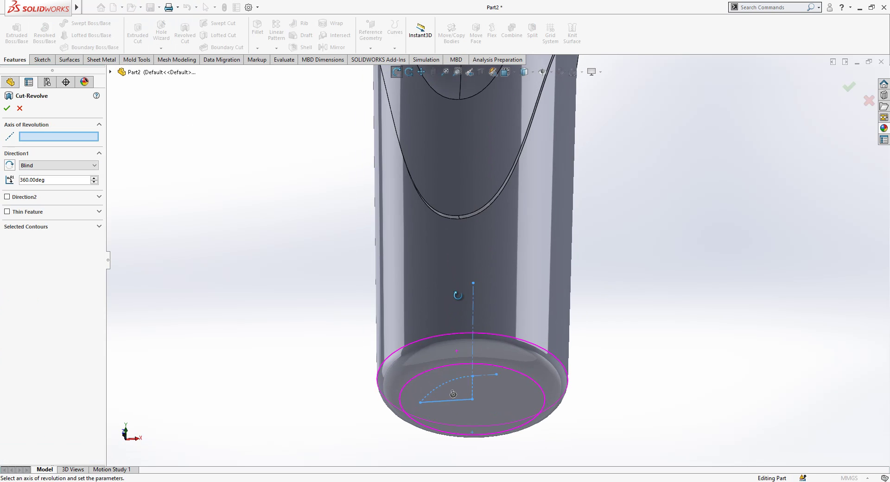
pyautogui.rightClick(474, 359)
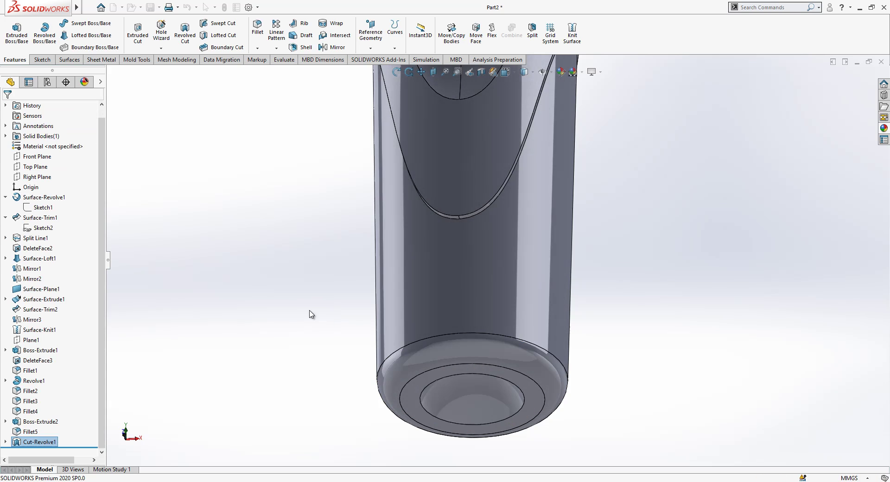
# Fillet the circular rim of the base recess with a 1 mm radius.
pyautogui.click(432, 382)
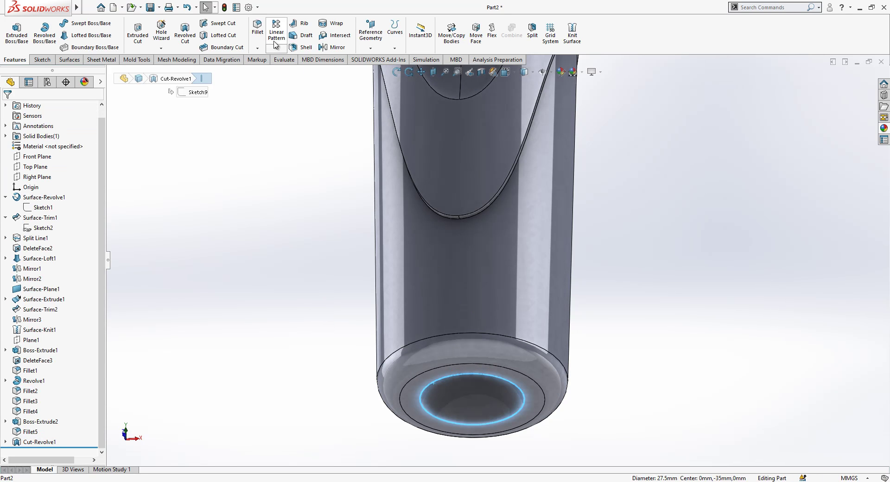
pyautogui.click(258, 28)
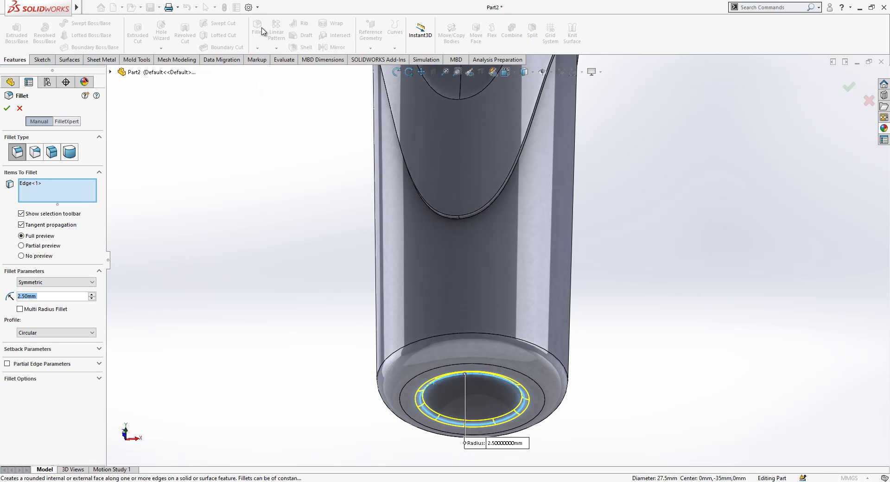
pyautogui.write('1')
pyautogui.press('Return')
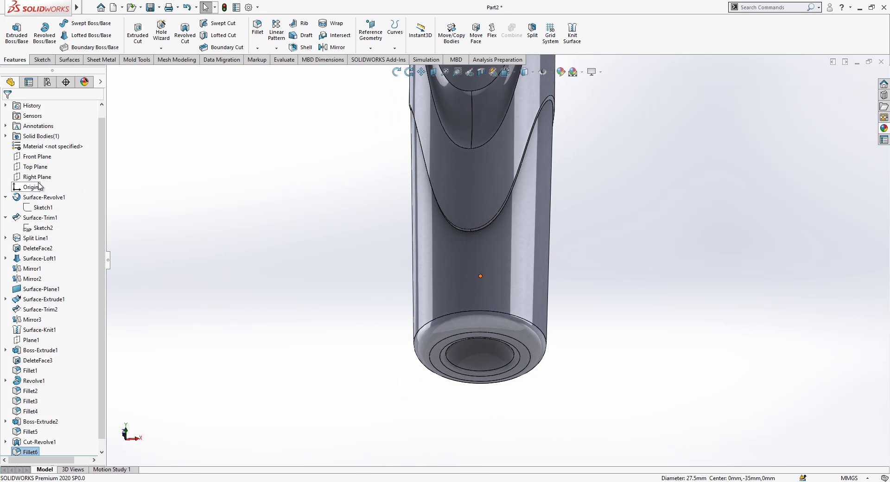
# Inspect the bottle's interior and base recess in a section view through the Front Plane, and close the section view.
pyautogui.click(32, 158)
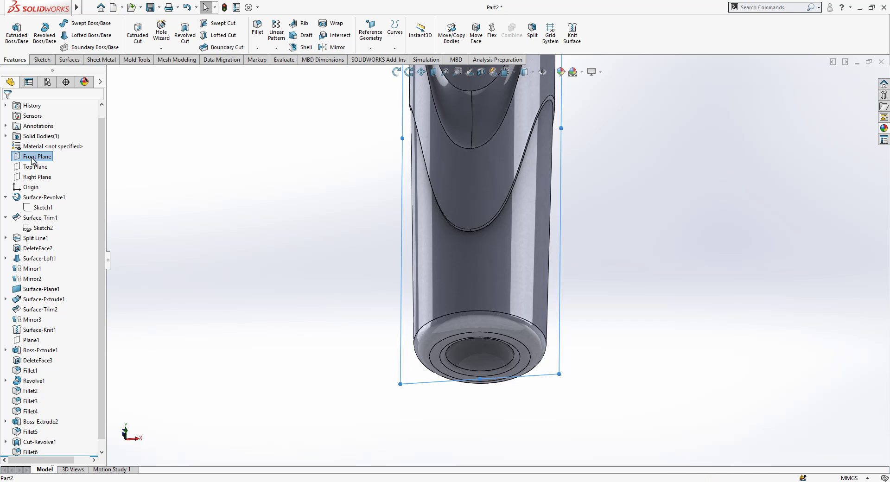
pyautogui.scroll(2, 369, 155)
pyautogui.moveTo(449, 173); pyautogui.dragTo(455, 285, button='middle')
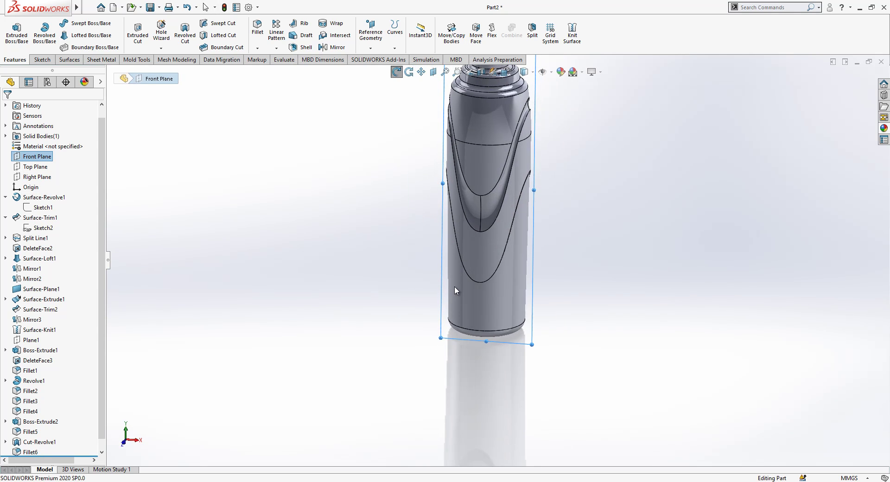
pyautogui.scroll(3, 456, 284)
pyautogui.scroll(-1, 618, 187)
pyautogui.scroll(-1, 589, 191)
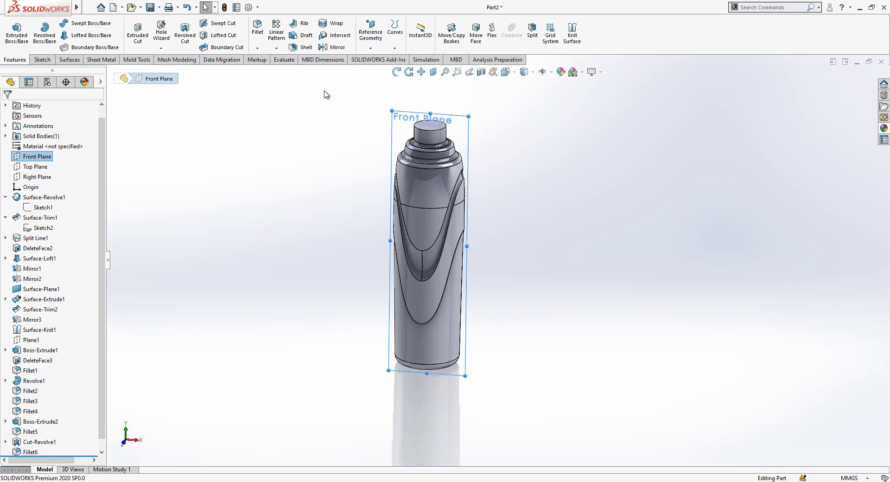
pyautogui.click(481, 72)
pyautogui.moveTo(449, 335); pyautogui.dragTo(418, 356, button='middle')
pyautogui.scroll(4, 425, 355)
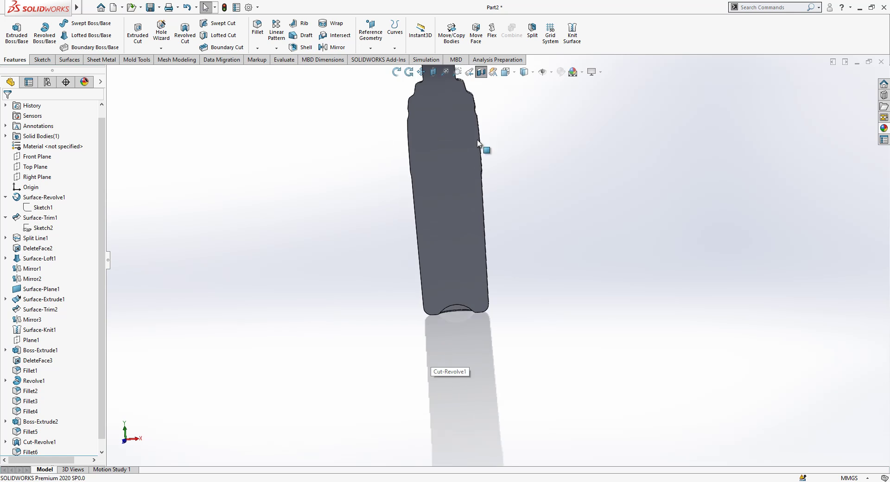
pyautogui.scroll(-4, 478, 142)
pyautogui.scroll(5, 472, 225)
pyautogui.scroll(-2, 492, 134)
pyautogui.click(481, 72)
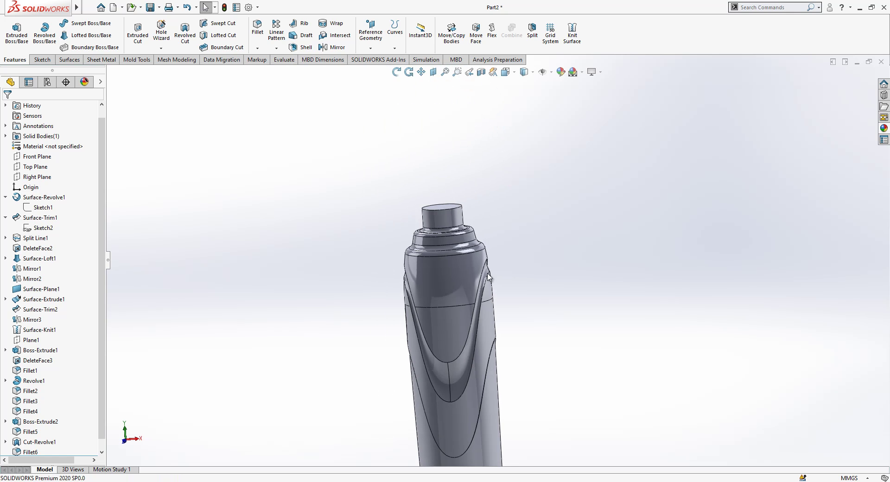
# Fillet the outer and inner edges of the lower wave-shaped step around the body, each with a 3 mm radius.
pyautogui.scroll(3, 514, 321)
pyautogui.scroll(-2, 558, 295)
pyautogui.scroll(-4, 439, 316)
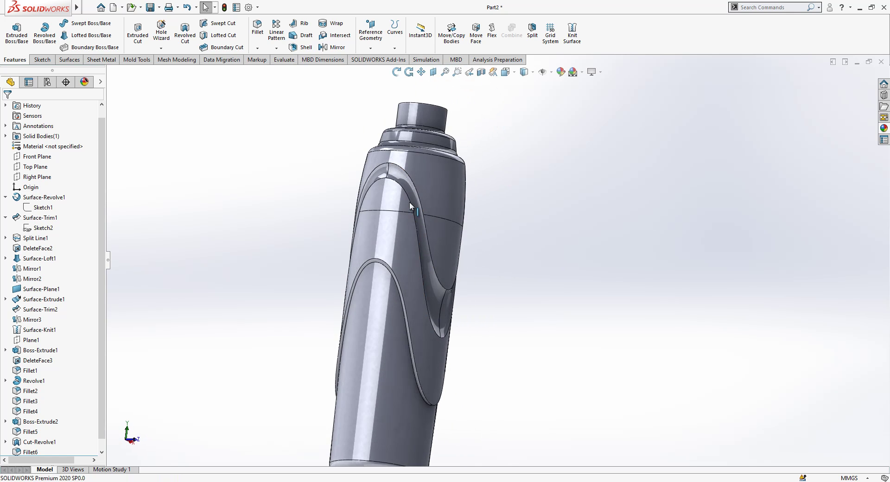
pyautogui.scroll(-2, 410, 201)
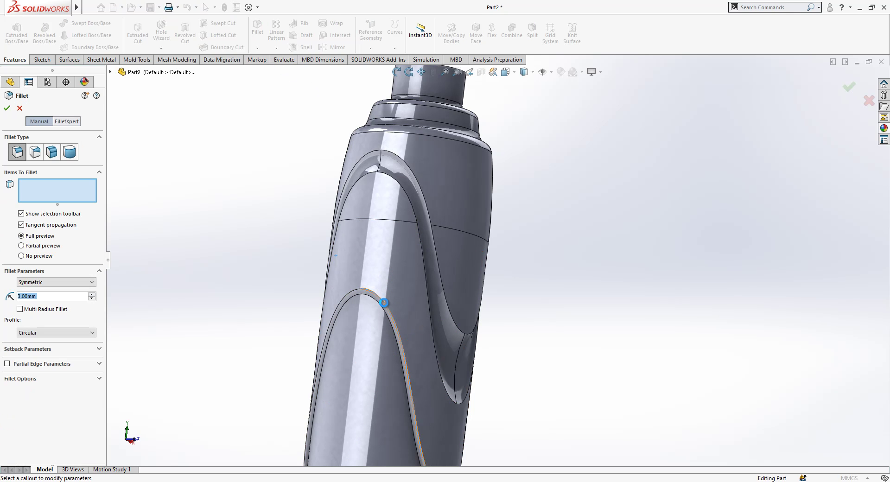
pyautogui.click(383, 303)
pyautogui.press('Return')
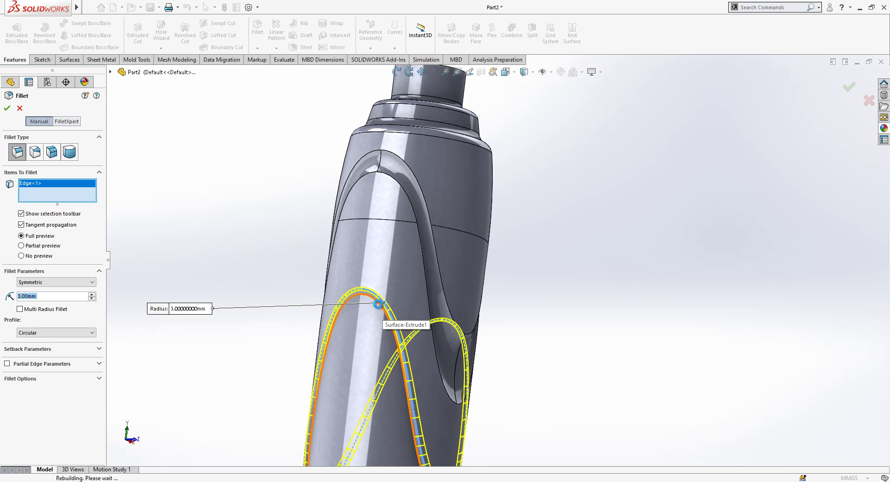
pyautogui.click(384, 307)
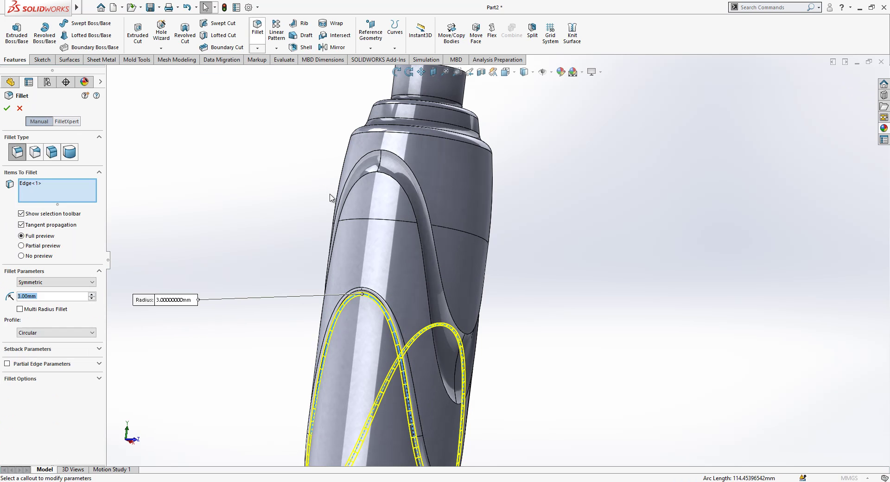
pyautogui.press('Return')
pyautogui.scroll(6, 421, 281)
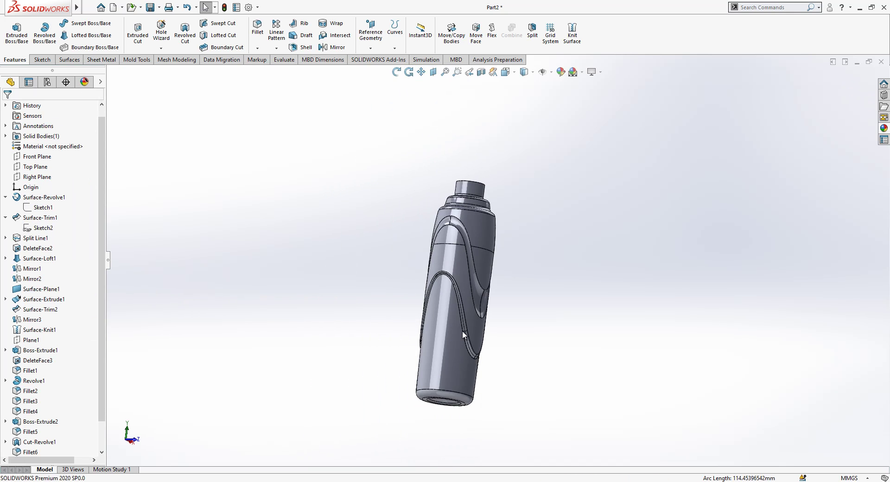
pyautogui.scroll(-12, 488, 337)
pyautogui.moveTo(487, 336); pyautogui.dragTo(480, 231, button='middle')
pyautogui.scroll(11, 481, 232)
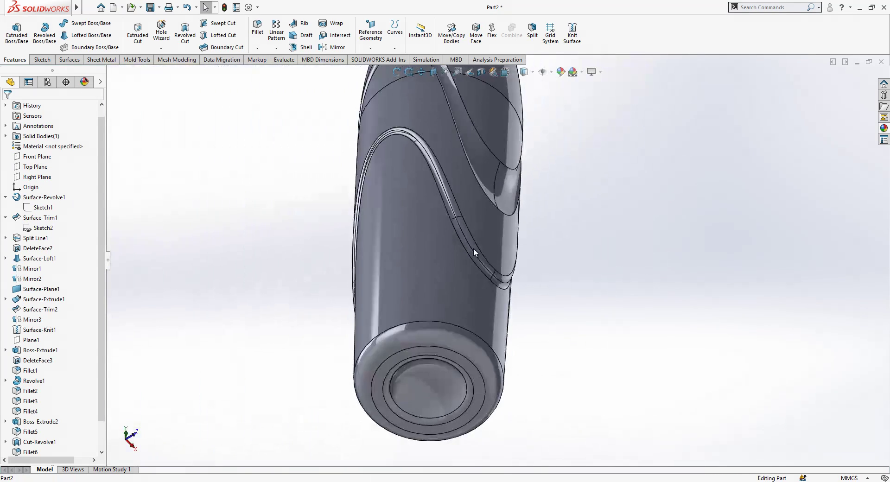
# Fillet the outer and inner edges of the upper wave-shaped step around the body, each with a 5 mm radius.
pyautogui.scroll(-5, 474, 103)
pyautogui.scroll(1, 482, 186)
pyautogui.moveTo(483, 199); pyautogui.dragTo(478, 332, button='middle')
pyautogui.scroll(5, 477, 332)
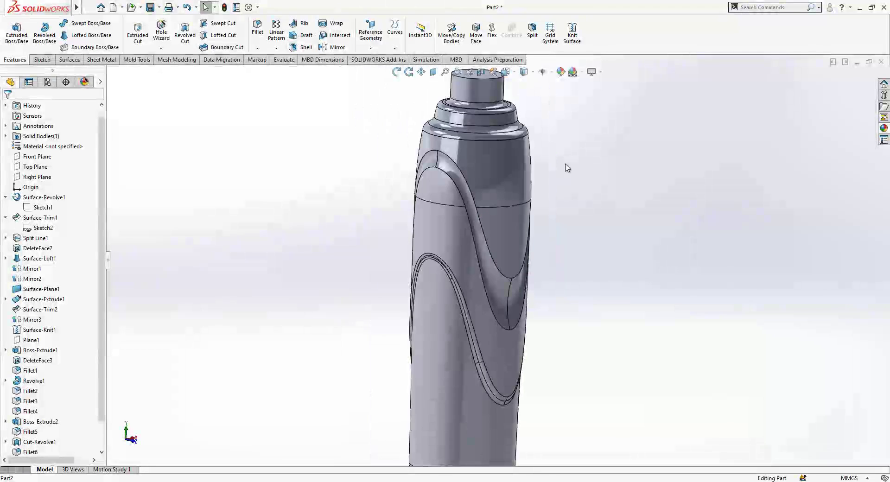
pyautogui.click(426, 165)
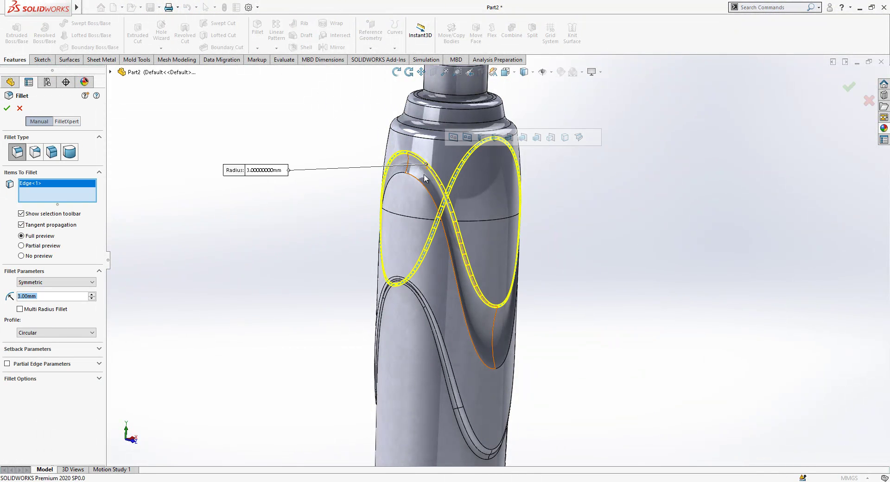
pyautogui.write('5')
pyautogui.press('Return')
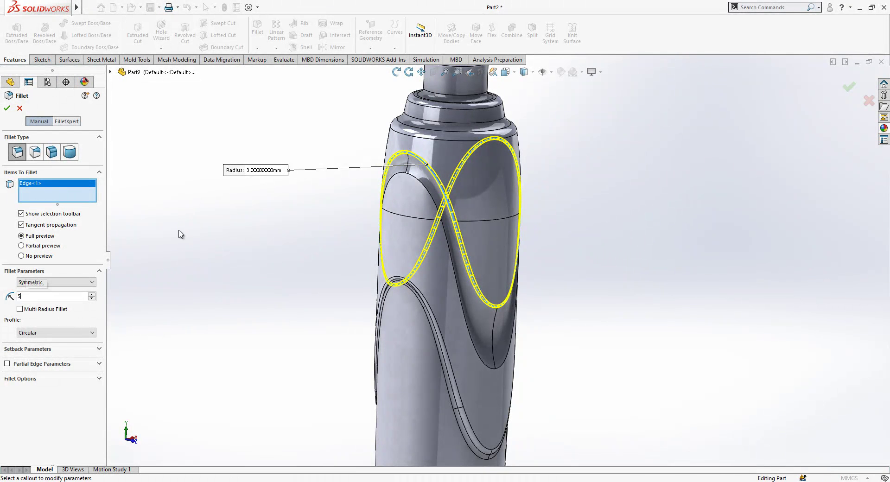
pyautogui.rightClick(180, 234)
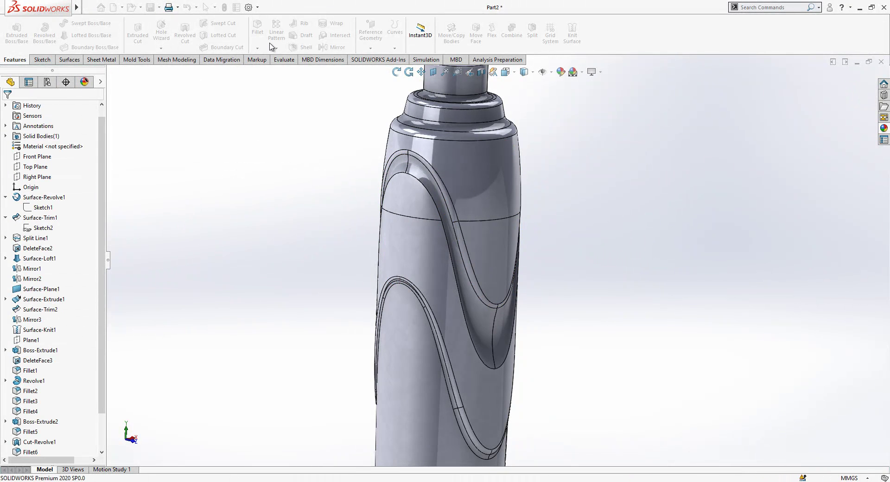
pyautogui.press('Return')
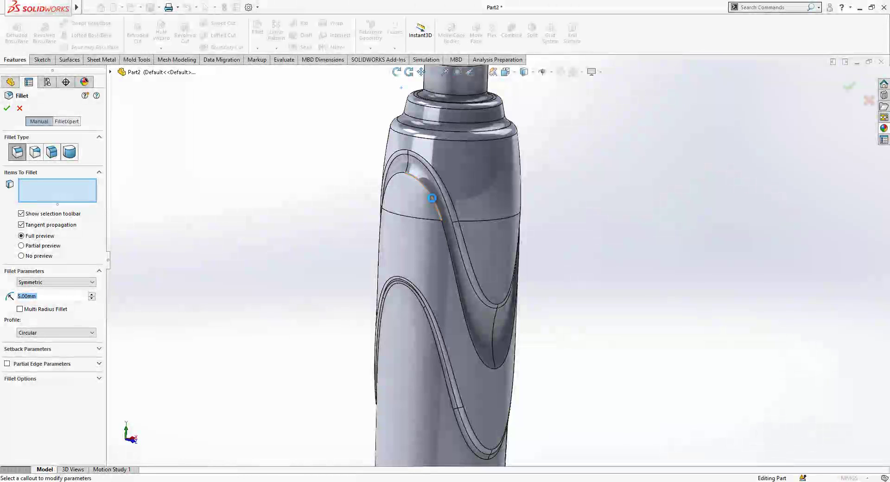
pyautogui.click(431, 198)
pyautogui.rightClick(280, 265)
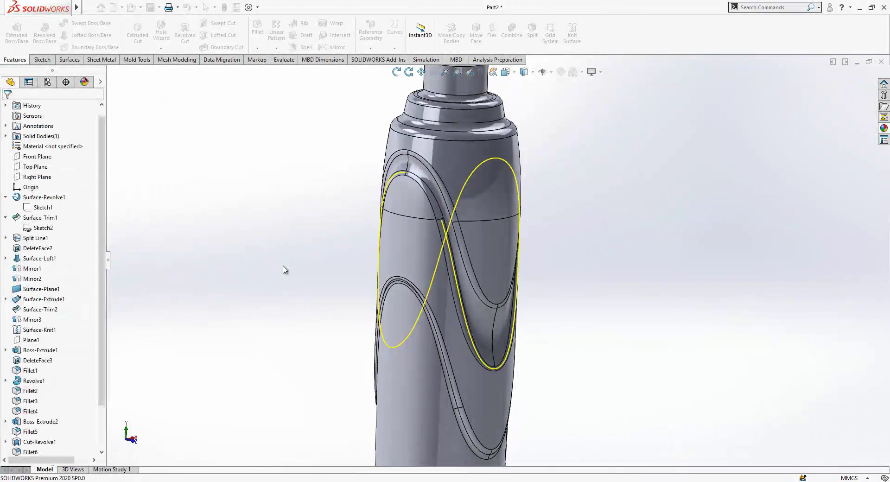
# Inspect the filleted body in shaded display without edges, and return to shaded display with edges.
pyautogui.scroll(4, 463, 320)
pyautogui.scroll(-4, 550, 305)
pyautogui.moveTo(565, 310); pyautogui.dragTo(495, 265, button='middle')
pyautogui.scroll(3, 495, 265)
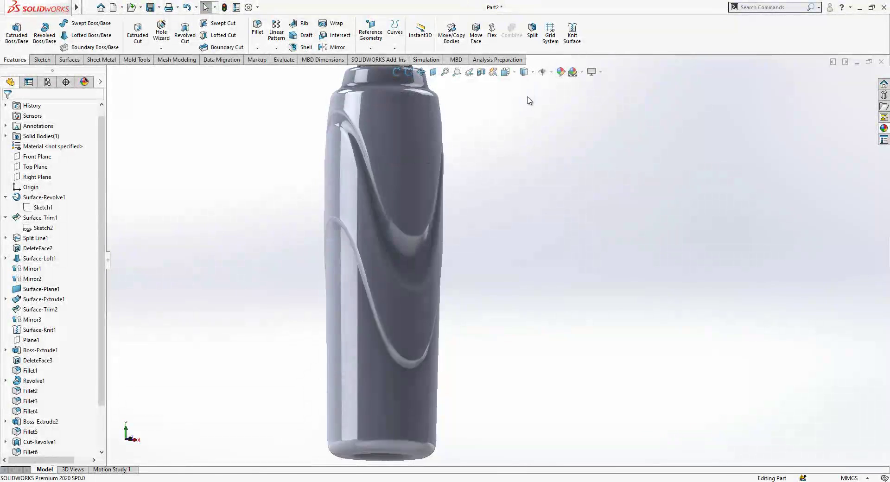
pyautogui.moveTo(532, 254); pyautogui.dragTo(556, 269, button='middle')
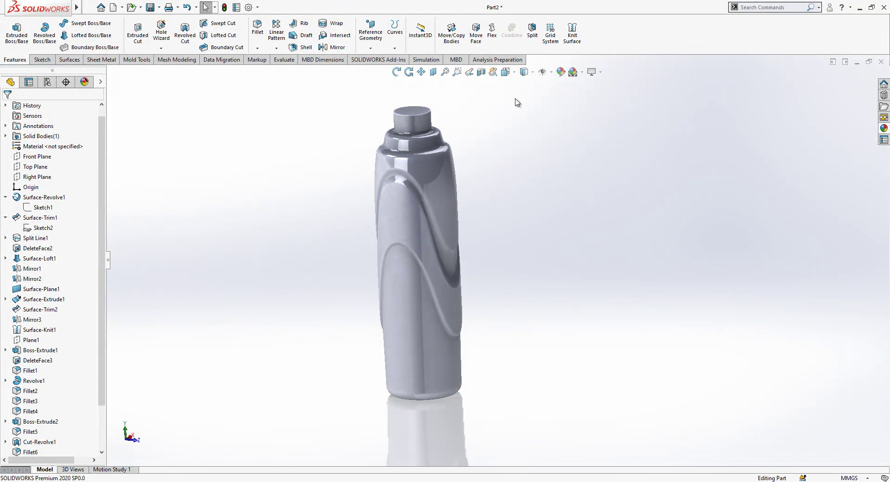
pyautogui.click(523, 75)
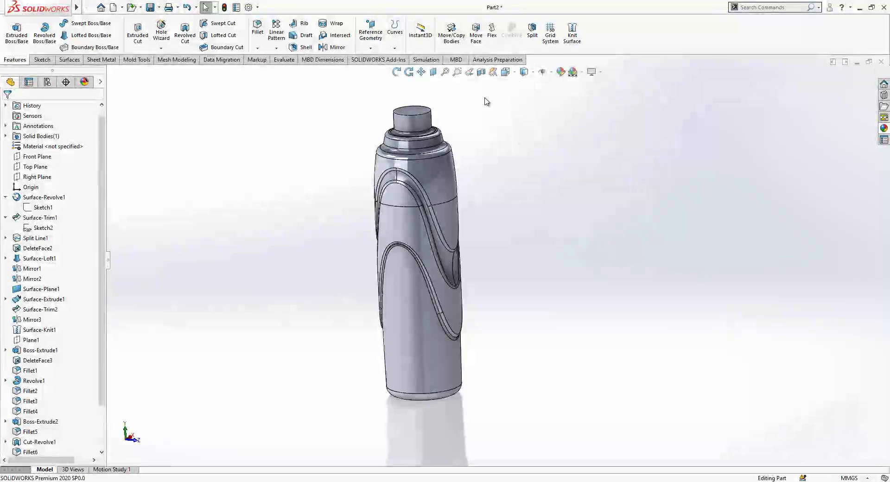
# Shell the bottle to a 2.25 mm wall thickness, removing the flat top face of the mouth.
pyautogui.scroll(-3, 417, 260)
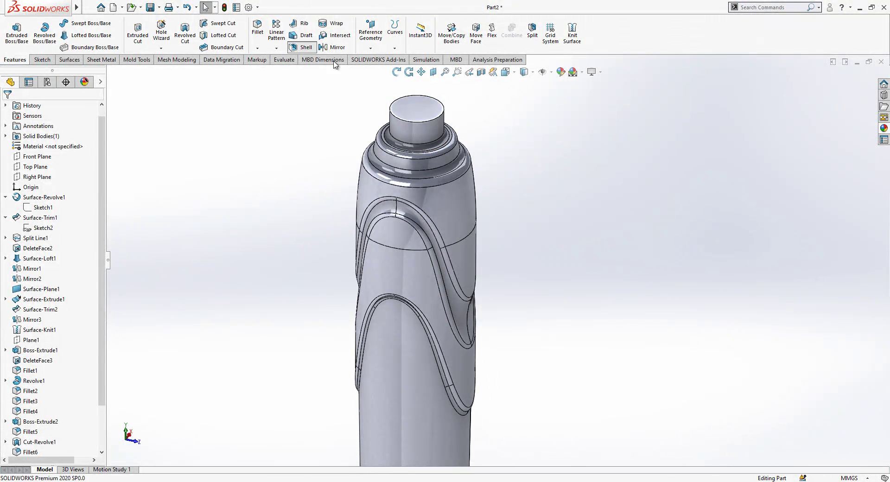
pyautogui.click(410, 110)
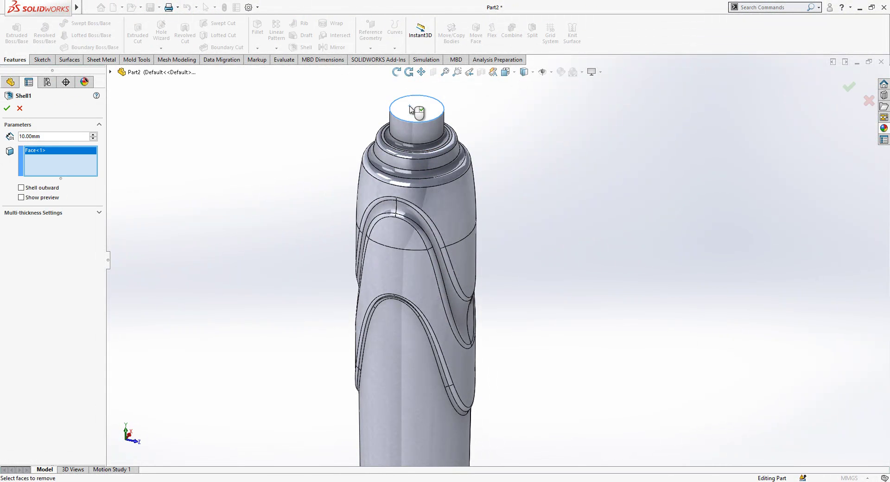
pyautogui.write('23')
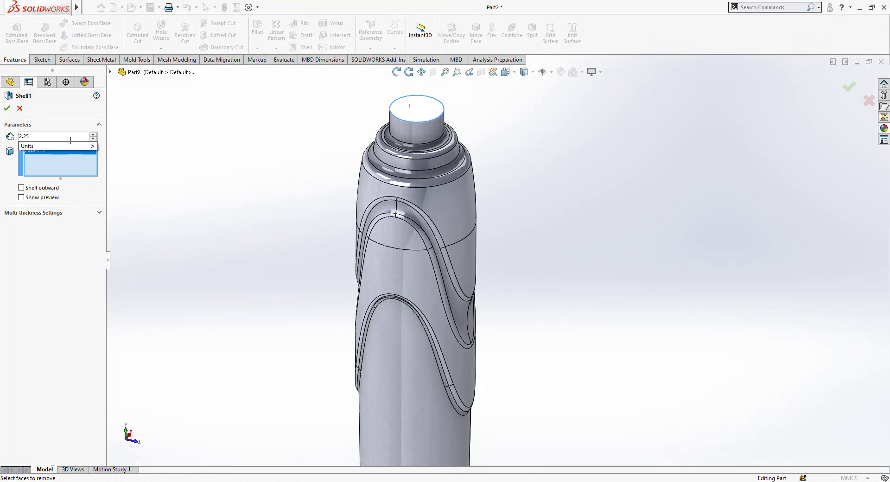
pyautogui.press('Return')
pyautogui.press('Return')
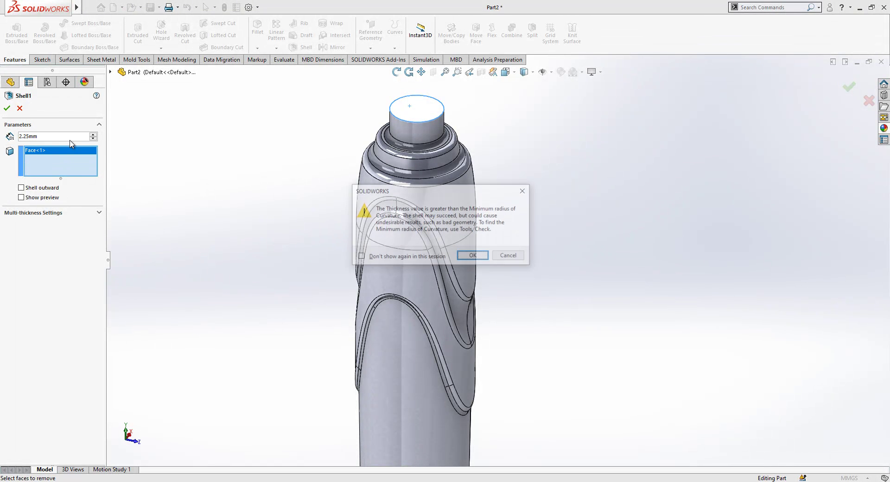
pyautogui.click(473, 256)
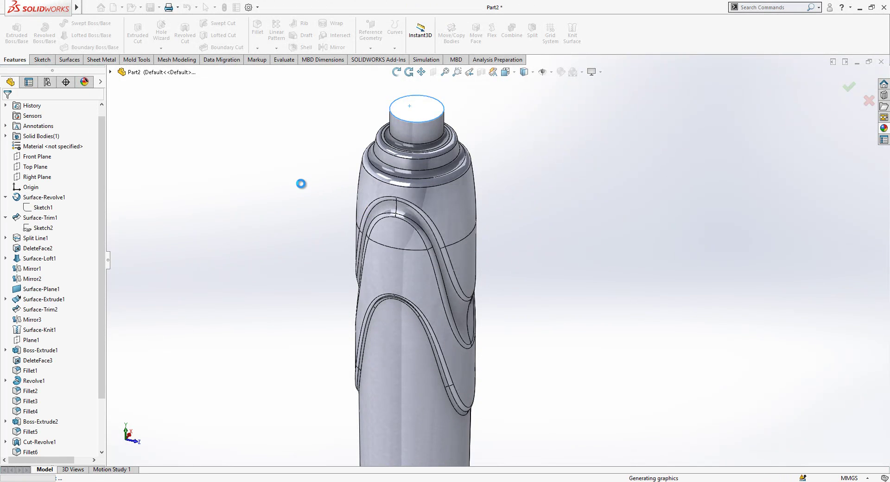
# Examine the shelled wall from the mouth to the base recess in a Front Plane section view, and close the section view.
pyautogui.scroll(2, 445, 260)
pyautogui.scroll(-4, 476, 257)
pyautogui.scroll(2, 402, 324)
pyautogui.moveTo(402, 322); pyautogui.dragTo(422, 316, button='middle')
pyautogui.scroll(2, 490, 271)
pyautogui.moveTo(487, 274); pyautogui.dragTo(443, 335, button='middle')
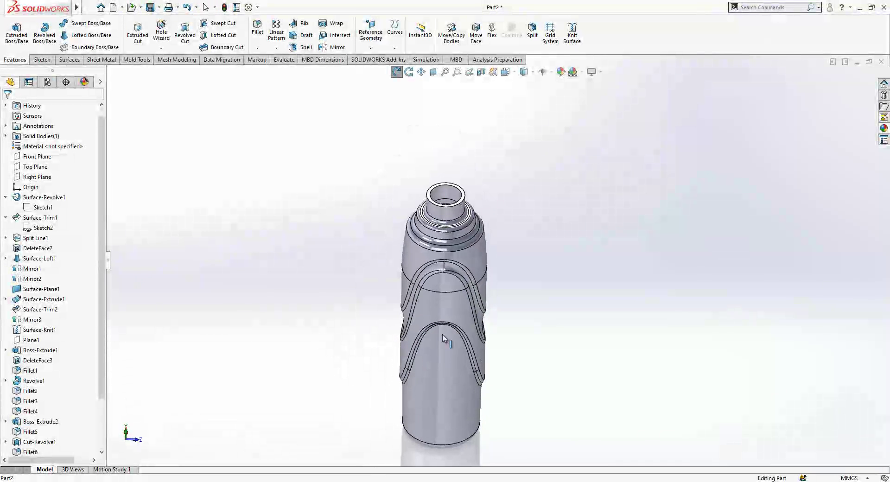
pyautogui.click(481, 72)
pyautogui.moveTo(477, 113); pyautogui.dragTo(431, 210, button='middle')
pyautogui.scroll(-7, 426, 208)
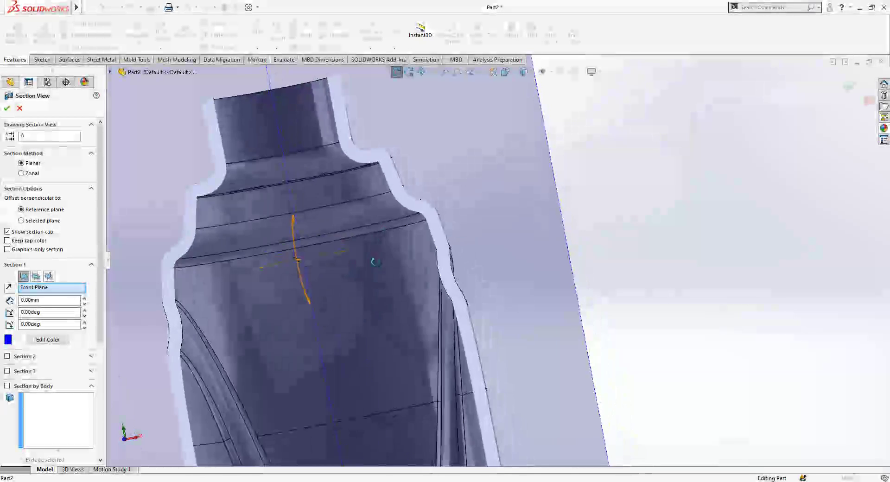
pyautogui.scroll(6, 438, 212)
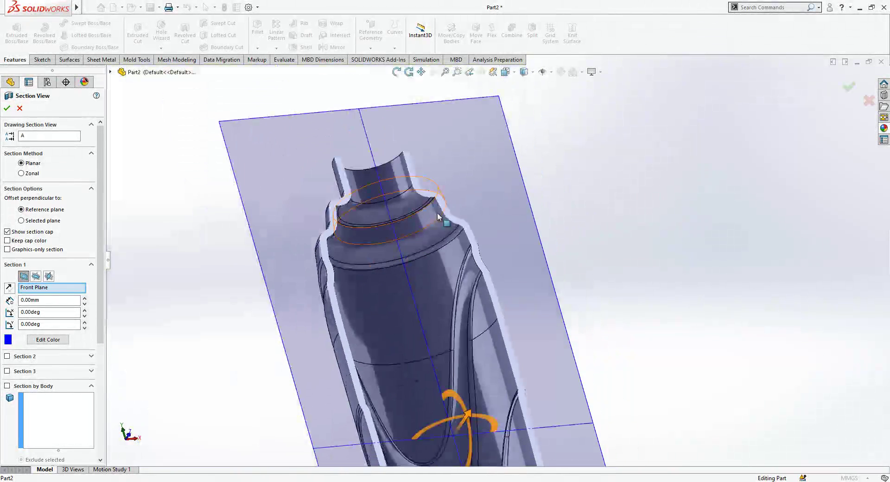
pyautogui.scroll(4, 517, 324)
pyautogui.scroll(-10, 515, 389)
pyautogui.moveTo(513, 270); pyautogui.dragTo(501, 406, button='middle')
pyautogui.scroll(8, 503, 361)
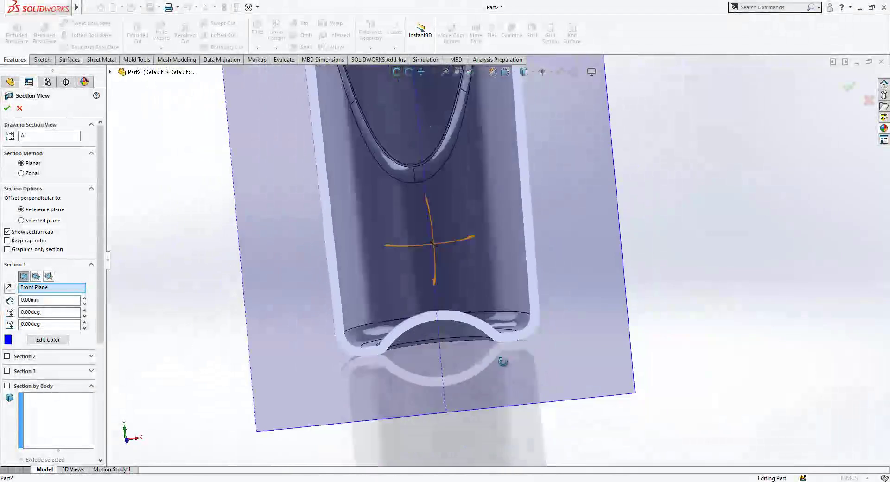
pyautogui.scroll(-12, 482, 139)
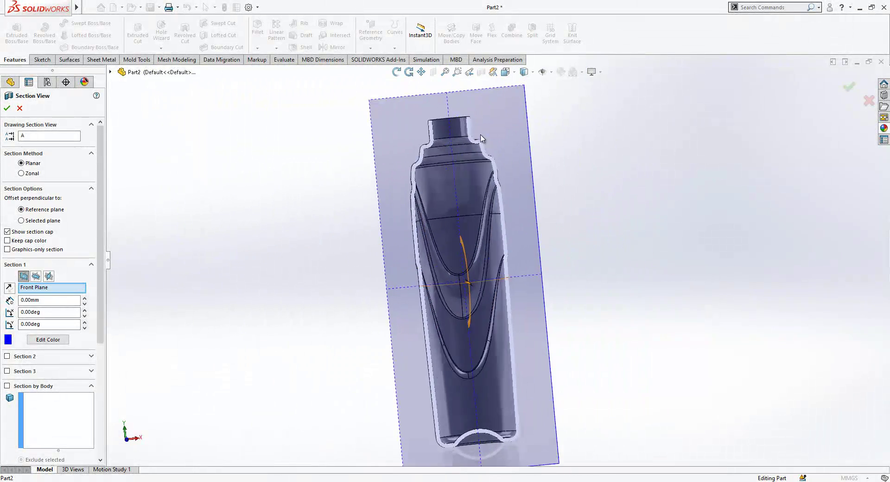
pyautogui.moveTo(459, 199)
pyautogui.mouseDown(button='middle')
pyautogui.moveTo(454, 206)
pyautogui.moveTo(480, 183)
pyautogui.moveTo(466, 190)
pyautogui.mouseUp(button='middle')
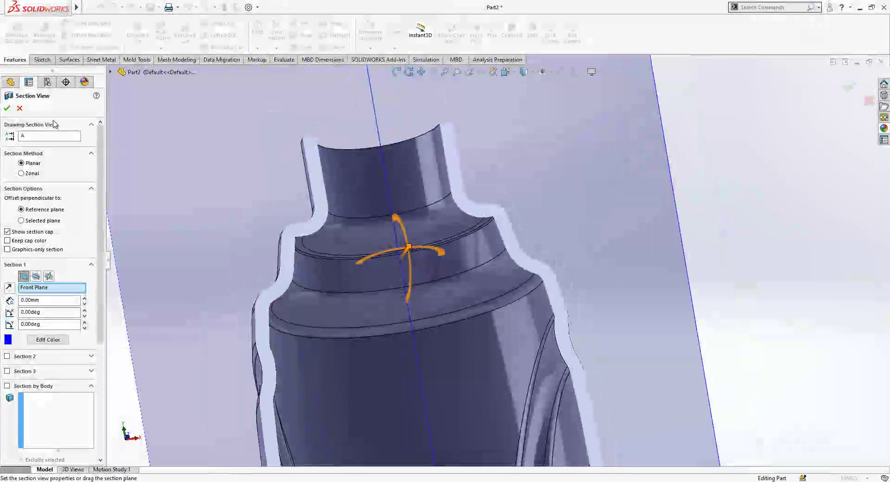
pyautogui.click(20, 108)
pyautogui.scroll(3, 452, 221)
pyautogui.scroll(2, 452, 221)
pyautogui.moveTo(452, 221); pyautogui.dragTo(547, 232, button='middle')
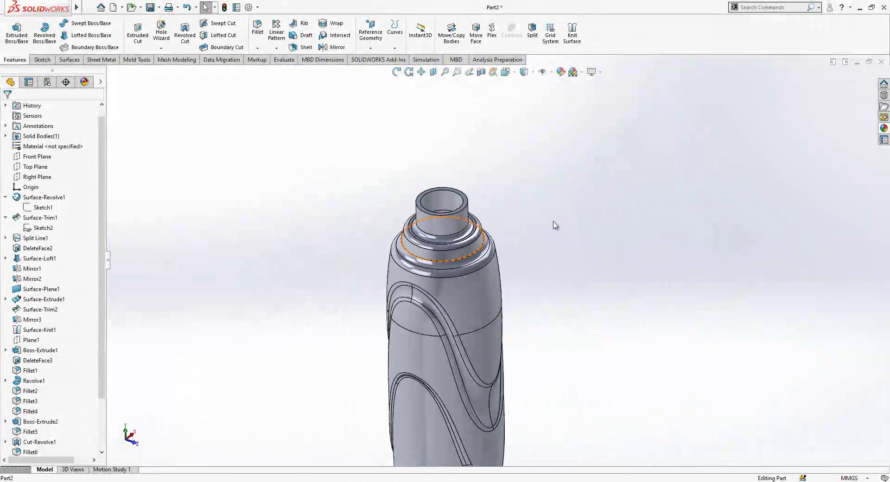
pyautogui.scroll(-3, 427, 199)
pyautogui.moveTo(431, 201); pyautogui.dragTo(416, 220, button='middle')
pyautogui.scroll(-3, 442, 245)
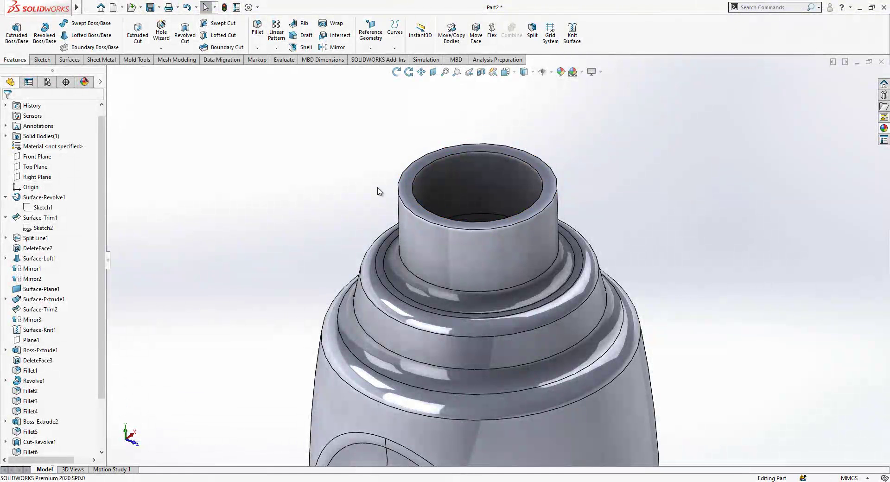
pyautogui.scroll(3, 406, 208)
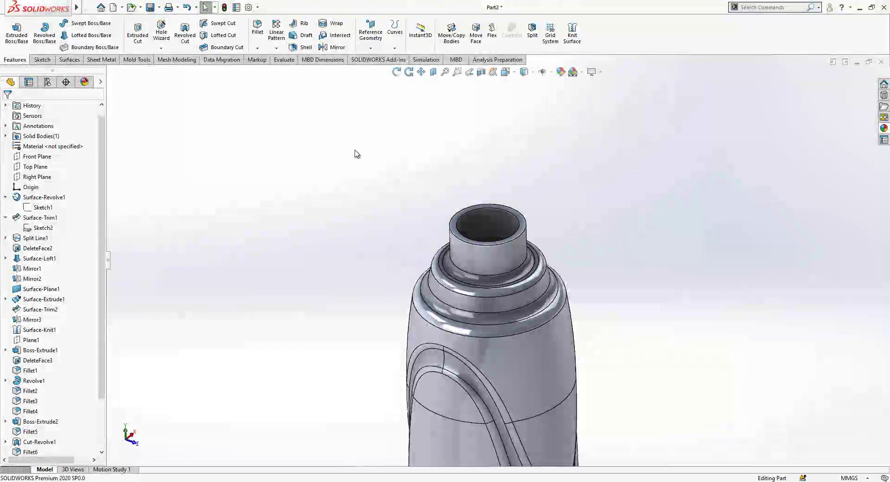
pyautogui.click(150, 9)
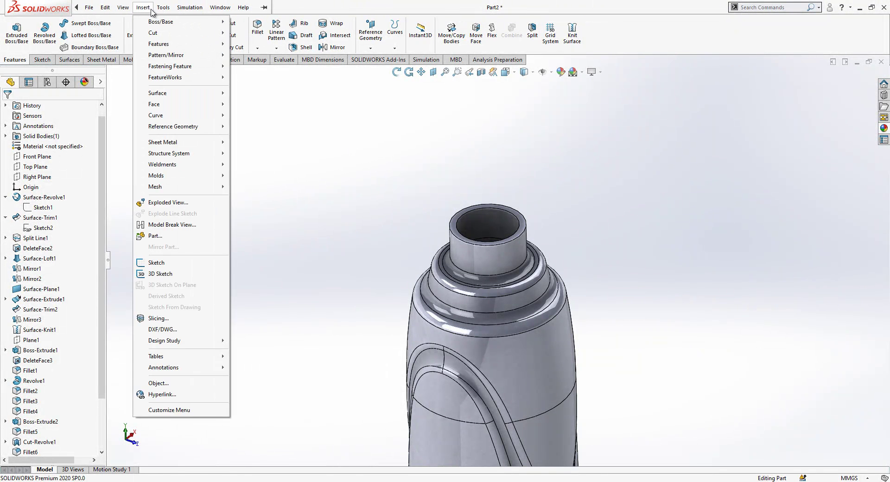
pyautogui.click(298, 103)
pyautogui.click(143, 8)
pyautogui.moveTo(163, 9)
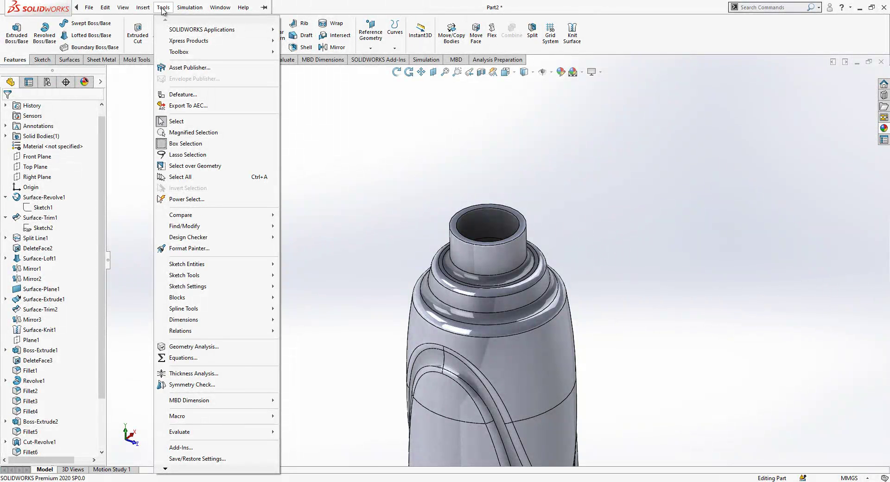
pyautogui.click(162, 10)
pyautogui.click(149, 8)
pyautogui.click(152, 9)
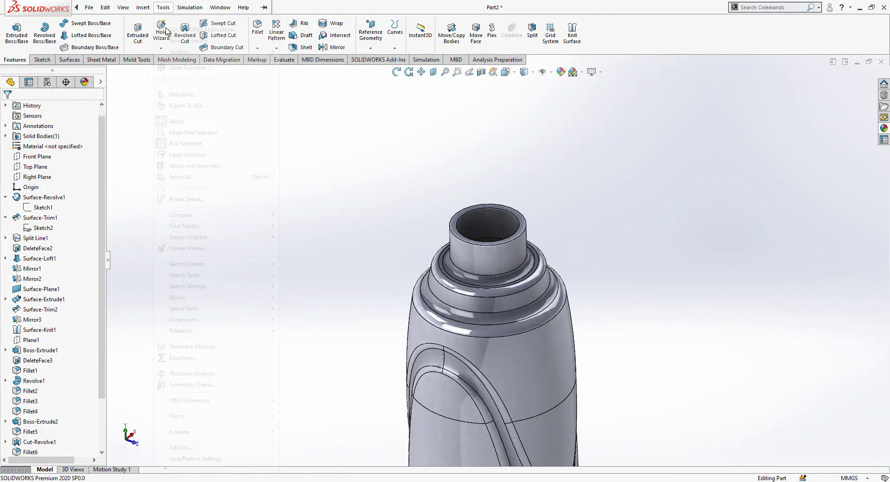
pyautogui.click(145, 9)
pyautogui.click(144, 9)
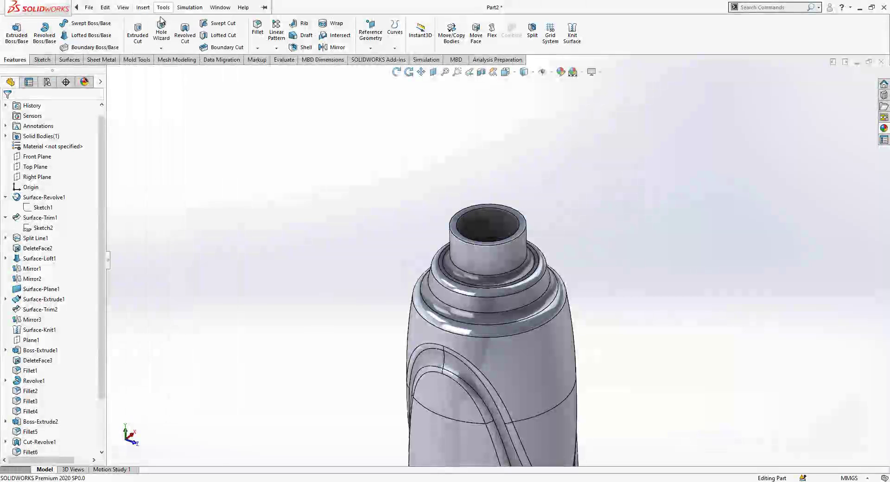
# Start an SP4xx Bottle thread on the outer top edge of the mouth with a 1 mm start offset.
pyautogui.click(142, 10)
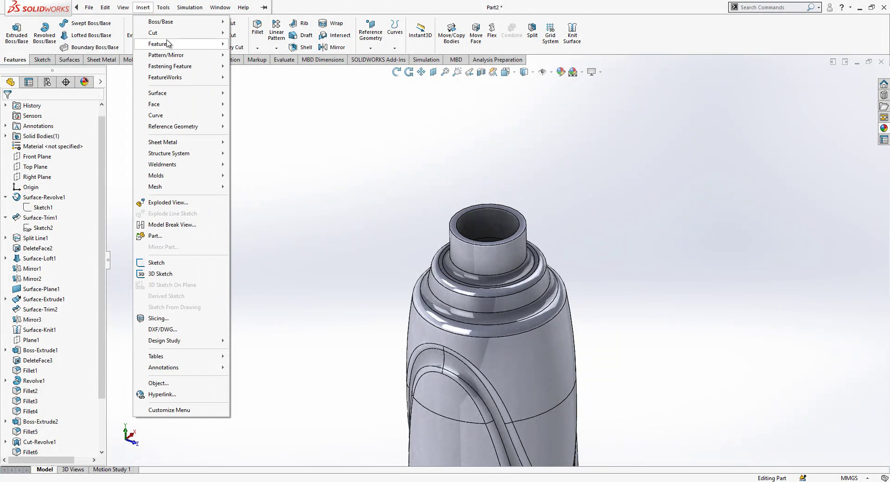
pyautogui.moveTo(172, 44)
pyautogui.click(255, 96)
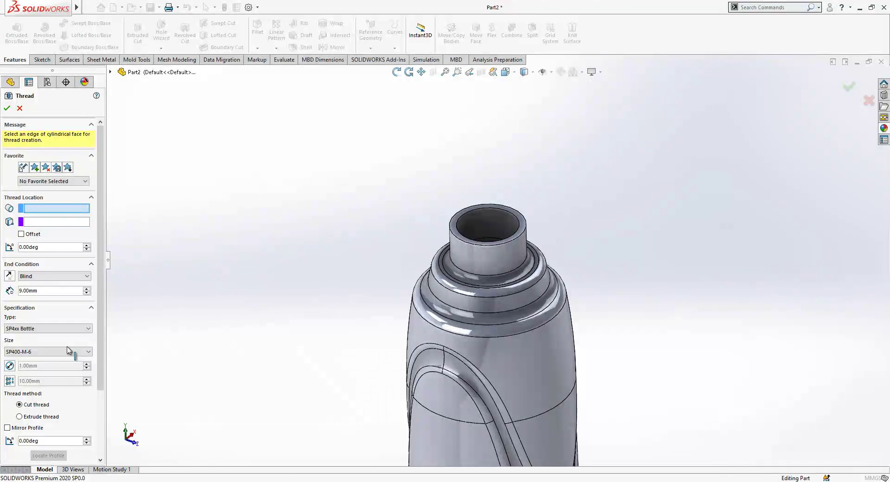
pyautogui.scroll(-6, 512, 252)
pyautogui.moveTo(427, 264); pyautogui.dragTo(436, 240, button='middle')
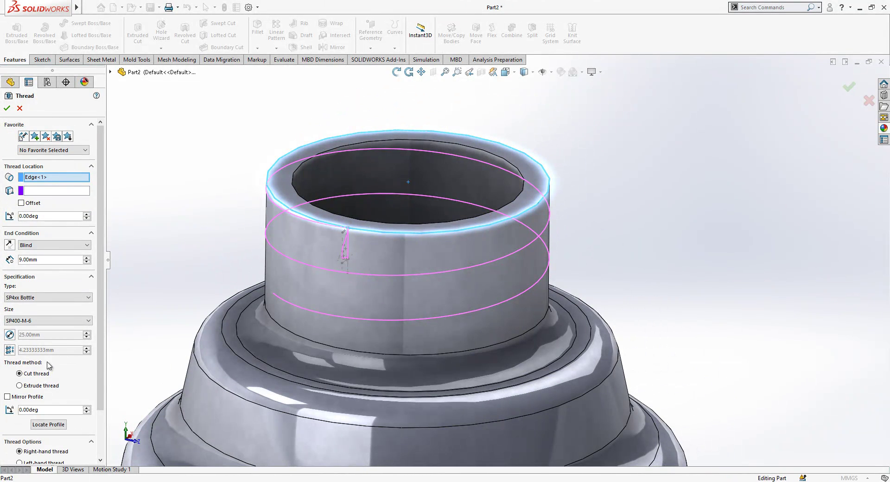
pyautogui.click(29, 204)
pyautogui.moveTo(306, 318); pyautogui.dragTo(335, 312, button='middle')
pyautogui.scroll(1, 325, 307)
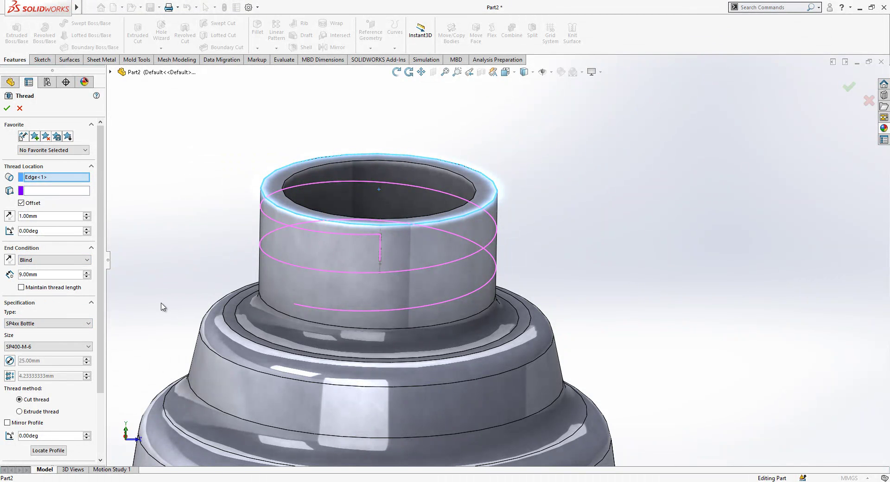
pyautogui.moveTo(191, 310); pyautogui.dragTo(386, 281, button='middle')
# Set the thread size to SP400-M-8 and create it as an extruded thread around the outside of the mouth.
pyautogui.click(86, 348)
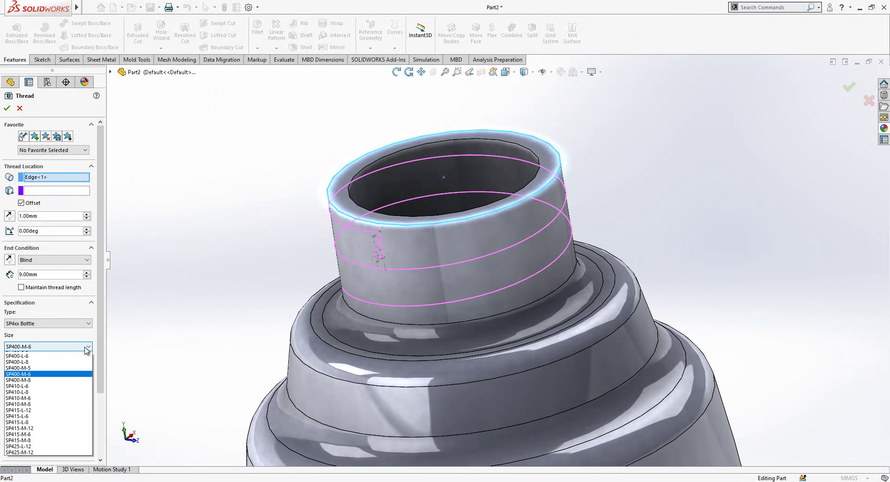
pyautogui.click(72, 373)
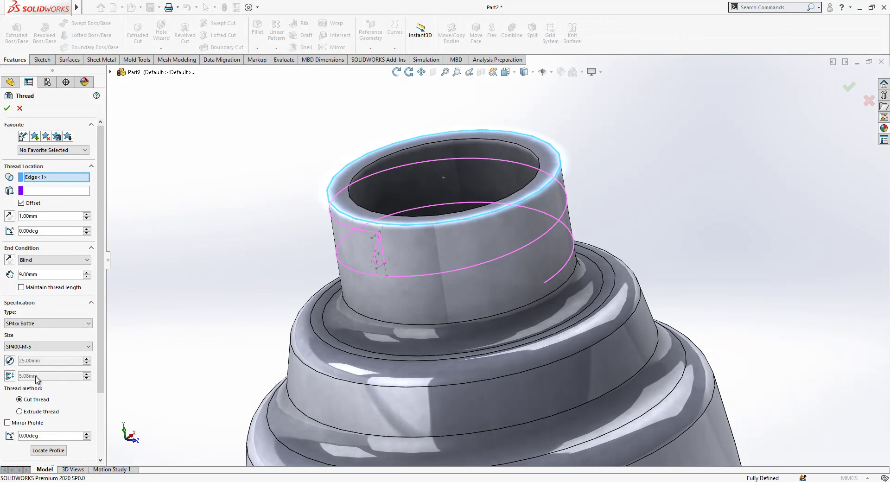
pyautogui.click(64, 347)
pyautogui.click(55, 387)
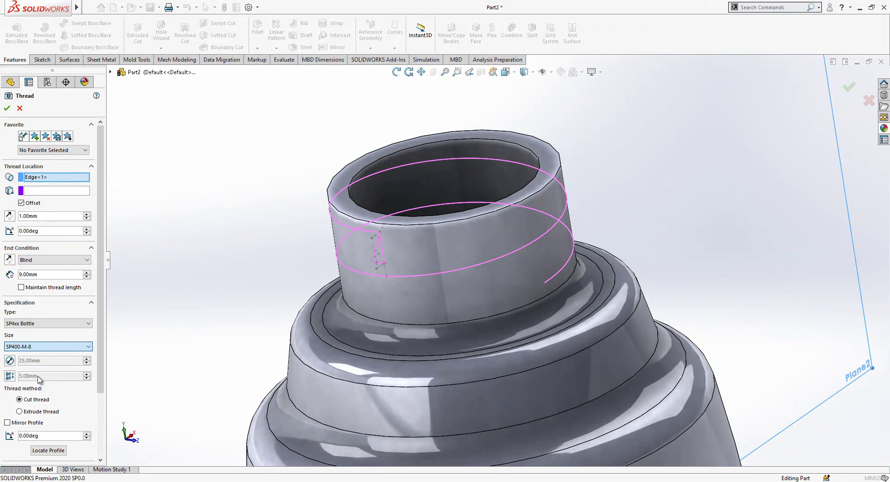
pyautogui.moveTo(408, 319); pyautogui.dragTo(404, 295, button='middle')
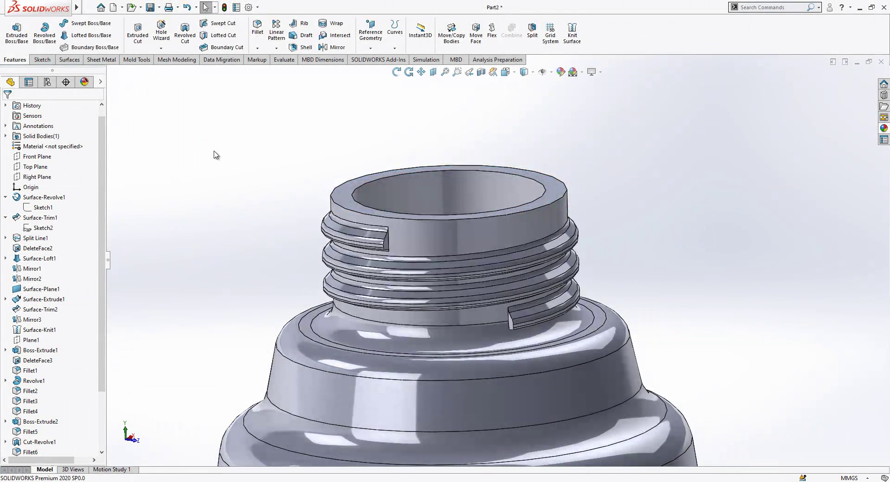
# Change the radius of the fillet at the base of the bottle neck to 2 mm.
pyautogui.scroll(-2, 413, 263)
pyautogui.scroll(2, 437, 178)
pyautogui.scroll(-1, 537, 280)
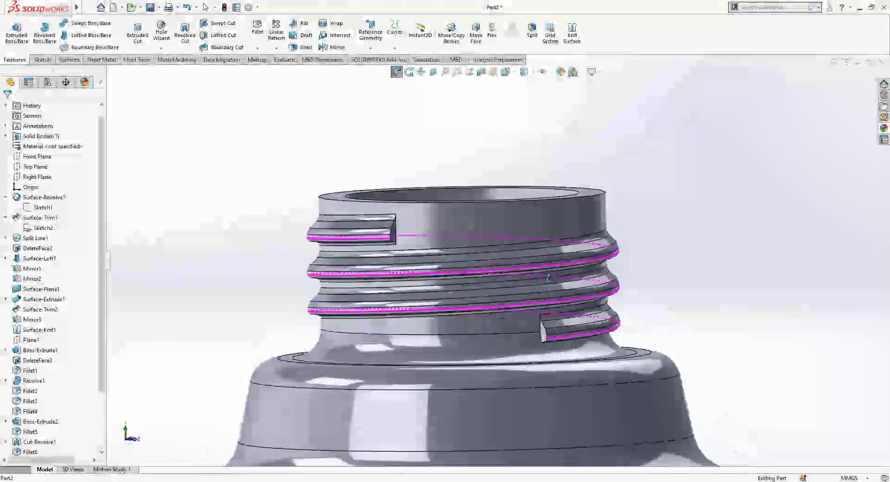
pyautogui.click(455, 347)
pyautogui.click(476, 301)
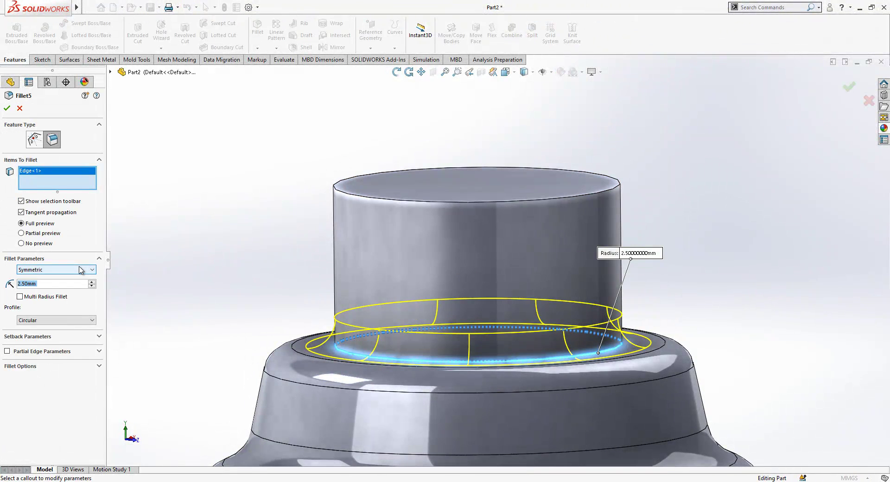
pyautogui.write('2')
pyautogui.press('Return')
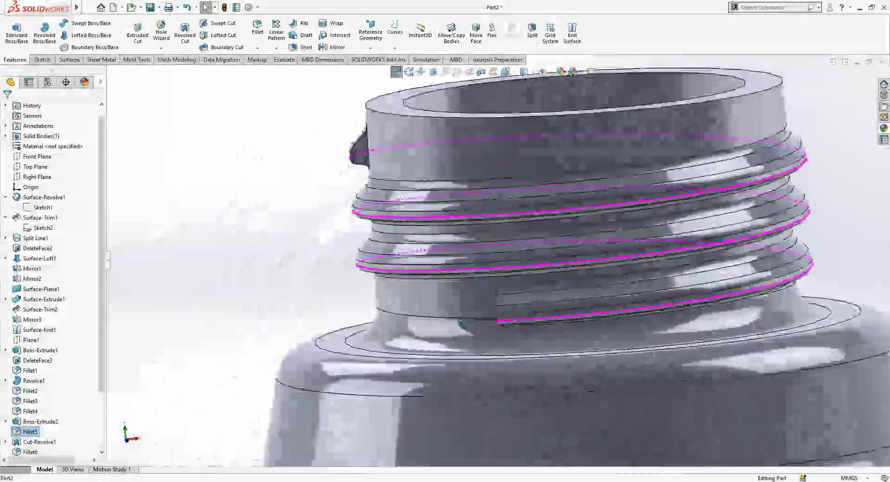
# Examine the bottle thread's two cut-off ends and its clearance from the fillet at the base of the neck.
pyautogui.moveTo(462, 323); pyautogui.dragTo(505, 248, button='middle')
pyautogui.scroll(3, 533, 296)
pyautogui.scroll(-2, 526, 284)
pyautogui.scroll(2, 506, 259)
pyautogui.scroll(-3, 505, 247)
pyautogui.moveTo(365, 179); pyautogui.dragTo(353, 250, button='middle')
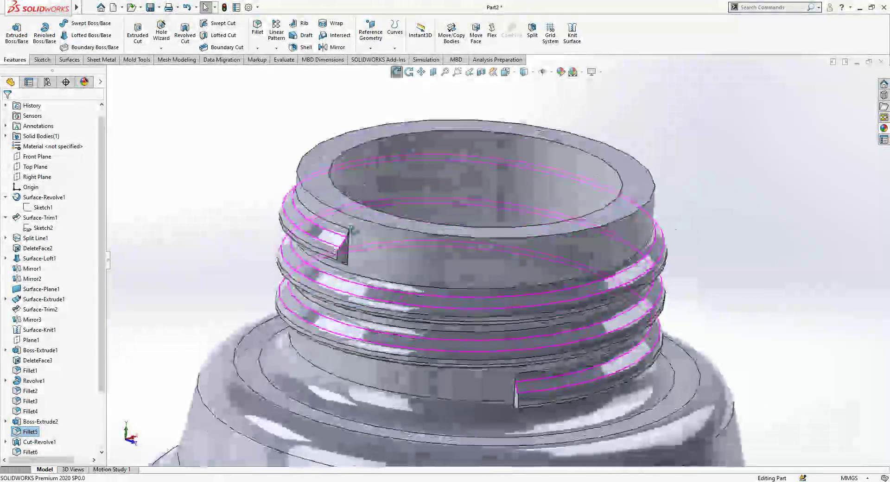
pyautogui.scroll(-4, 351, 253)
pyautogui.click(351, 254)
pyautogui.press('Escape')
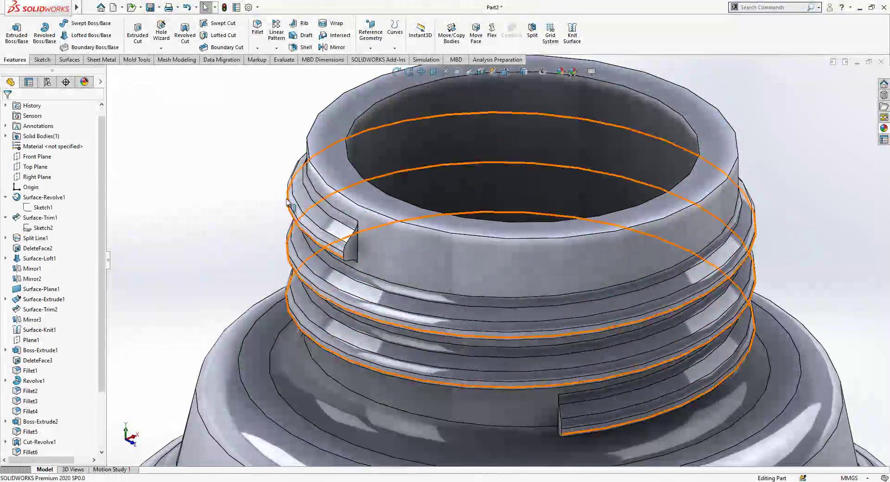
pyautogui.scroll(3, 270, 191)
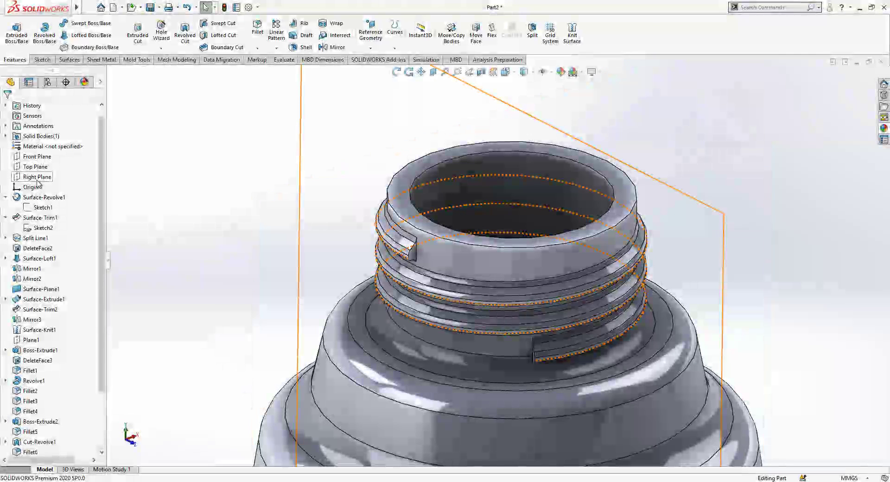
# On the Right Plane, sketch a line about 8.3 mm long outward from the upper end face of the thread.
pyautogui.click(44, 178)
pyautogui.click(87, 167)
pyautogui.scroll(-5, 453, 185)
pyautogui.scroll(-3, 445, 210)
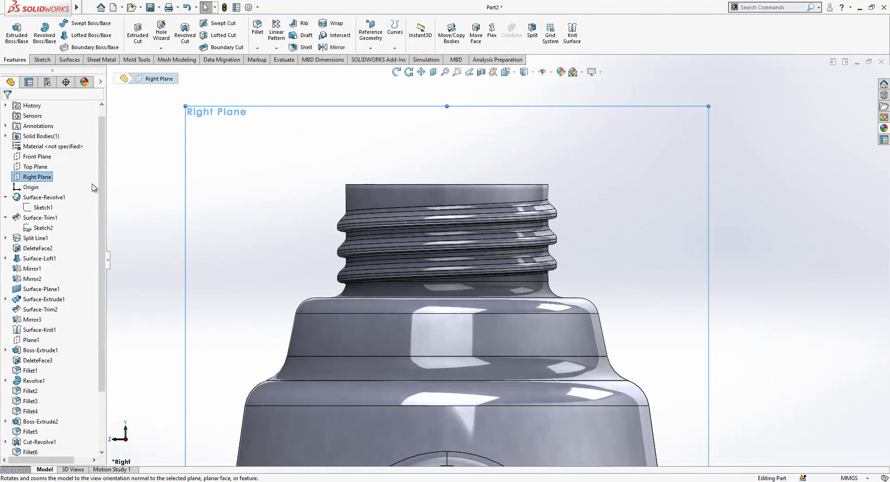
pyautogui.click(40, 177)
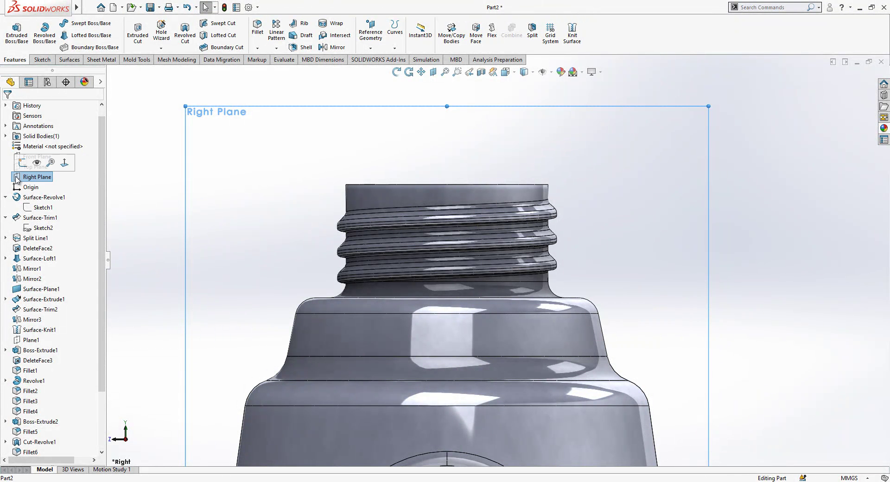
pyautogui.click(64, 163)
pyautogui.scroll(-3, 523, 138)
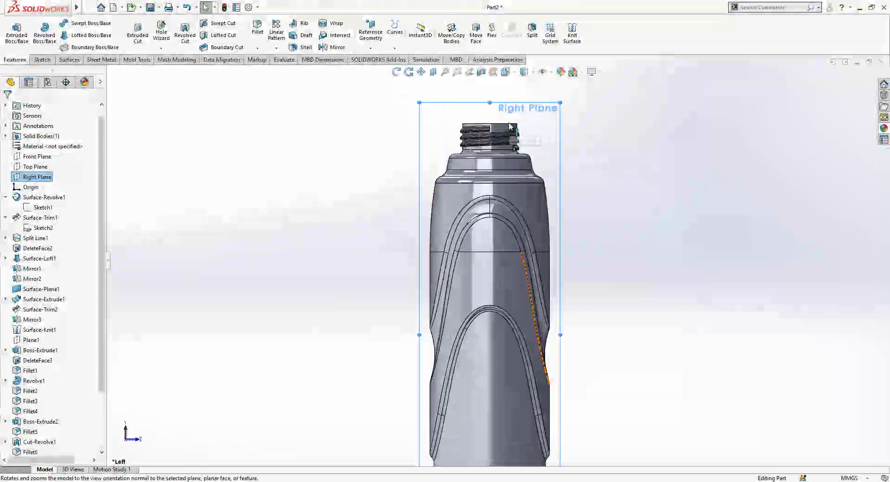
pyautogui.scroll(-3, 523, 137)
pyautogui.rightClick(41, 178)
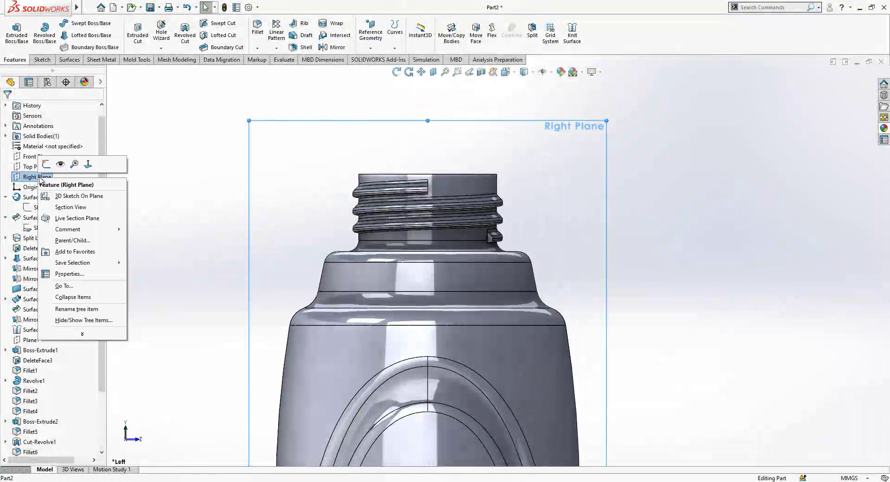
pyautogui.click(46, 164)
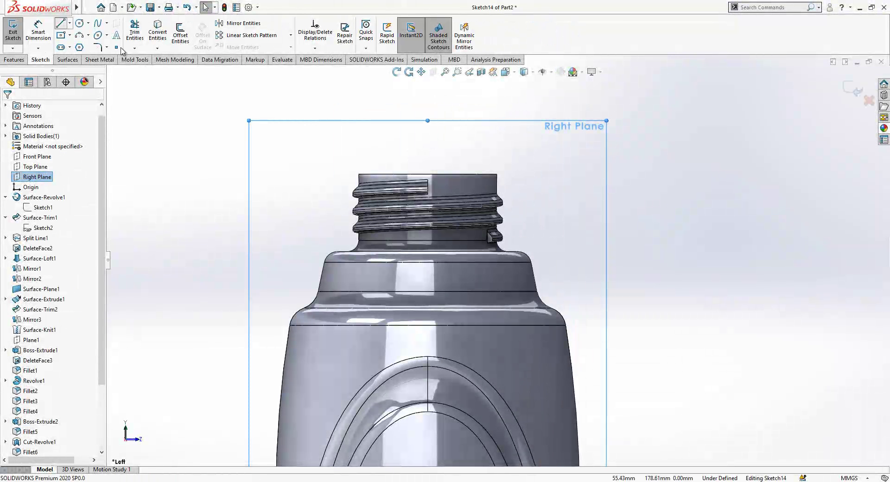
pyautogui.scroll(-6, 473, 218)
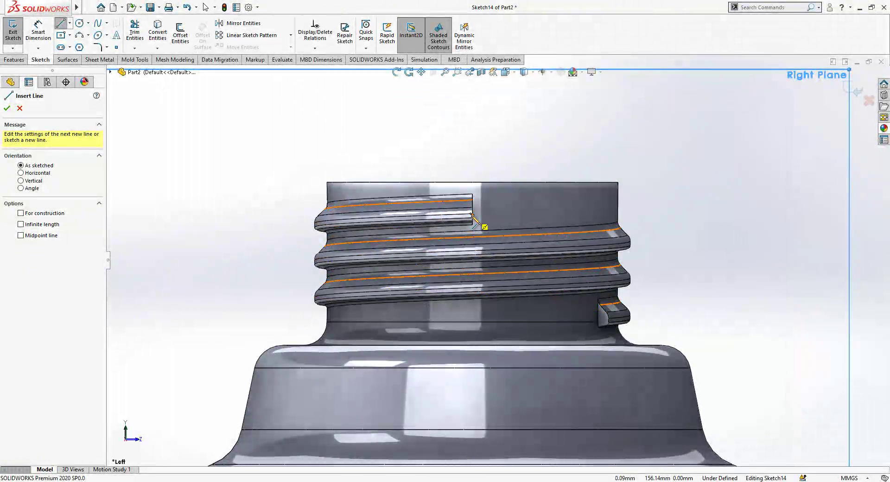
pyautogui.click(472, 213)
pyautogui.click(566, 212)
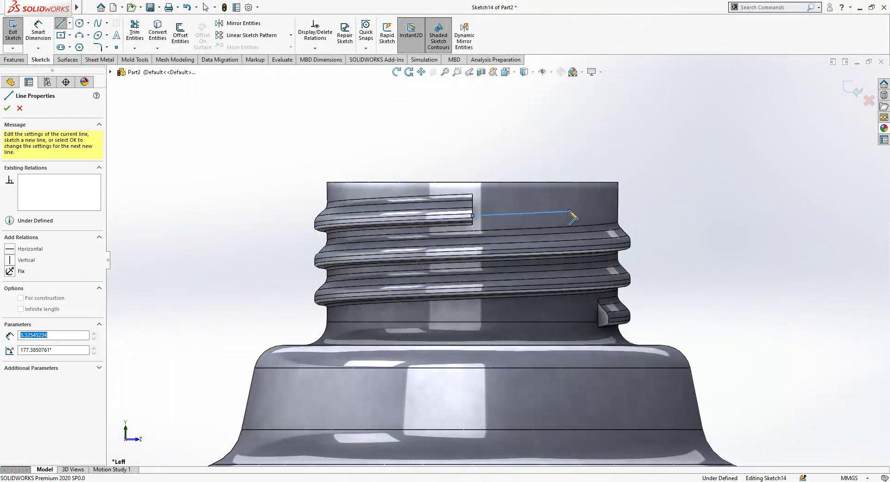
pyautogui.press('Escape')
# Try to make the sketched line tangent to the thread's helical edge, and undo the relation.
pyautogui.click(526, 213)
pyautogui.keyDown('ctrl'); pyautogui.click(462, 222); pyautogui.keyUp('ctrl')
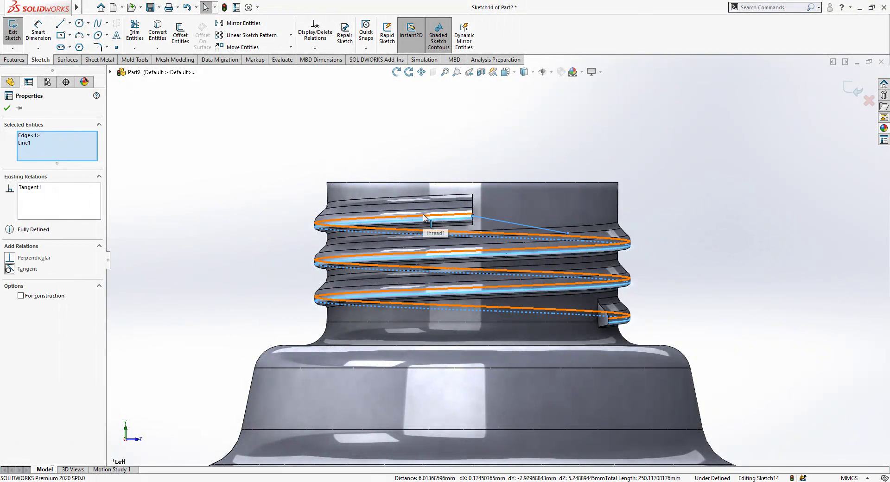
pyautogui.hotkey('ctrl', 'z')
# Check the relation on the line's start point, and show the thread profile sketch on the model.
pyautogui.scroll(-4, 501, 217)
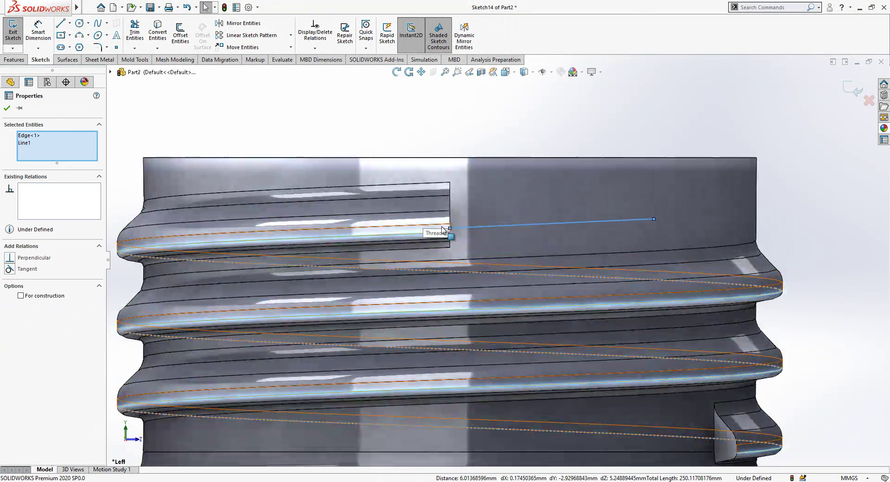
pyautogui.press('Escape')
pyautogui.click(450, 228)
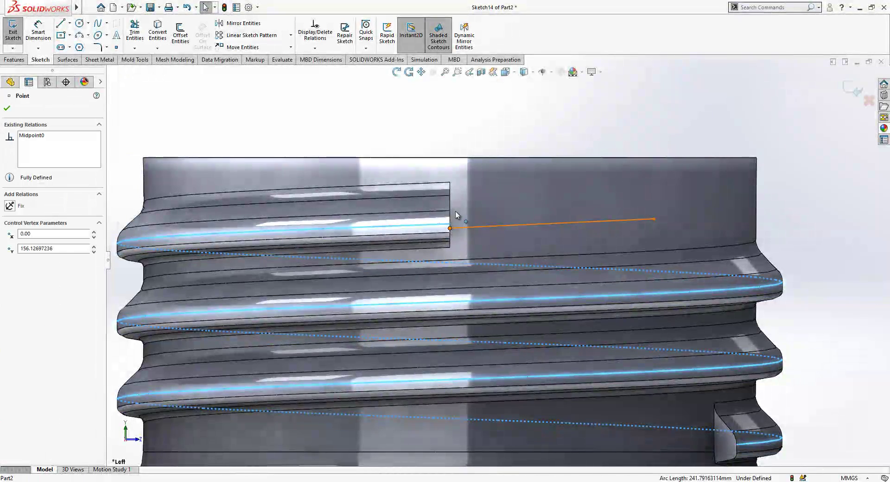
pyautogui.moveTo(494, 246); pyautogui.dragTo(466, 254, button='middle')
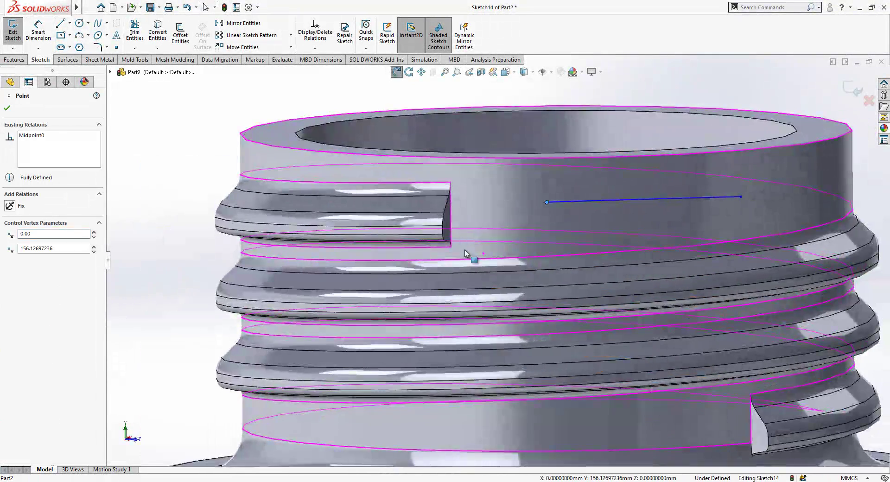
pyautogui.press('Escape')
pyautogui.scroll(4, 465, 253)
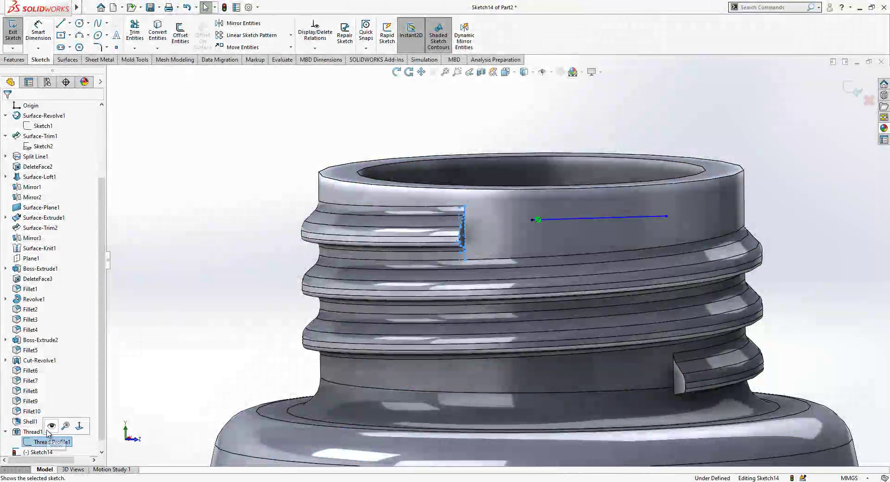
pyautogui.scroll(-4, 459, 234)
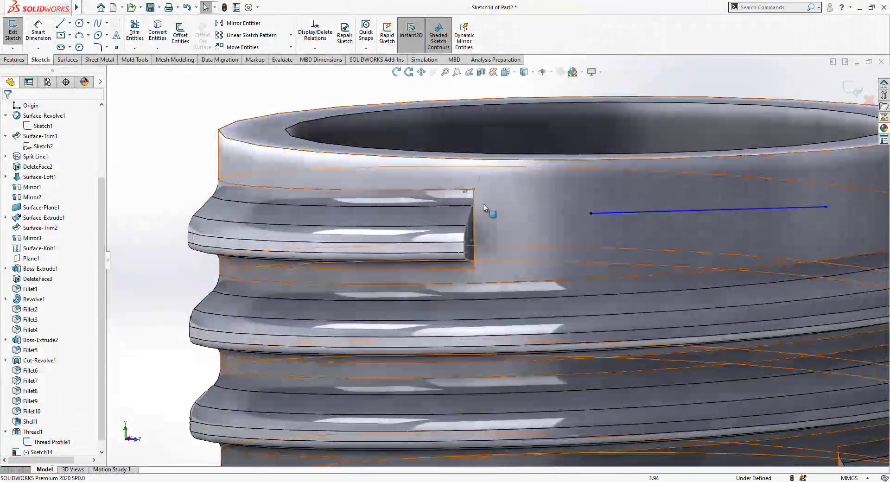
pyautogui.click(505, 72)
pyautogui.click(290, 288)
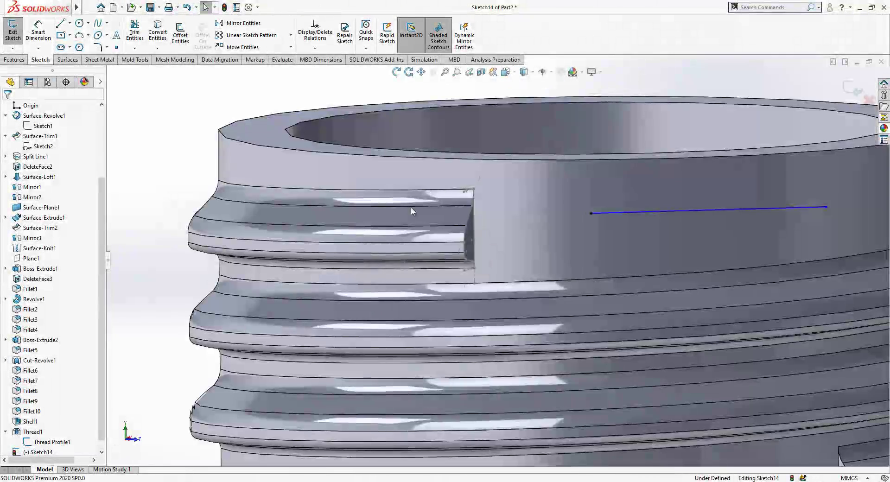
# Move the line's start point to the end of the thread's helical edge, and make the line tangent to that edge.
pyautogui.scroll(-8, 469, 162)
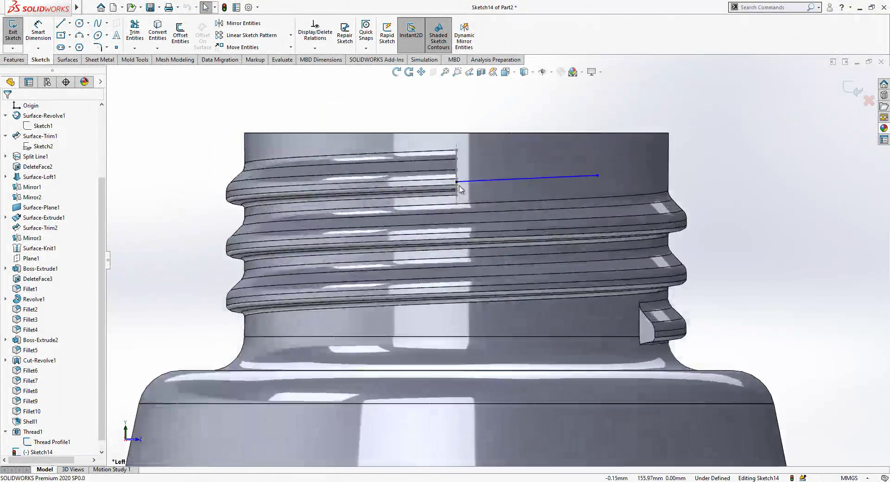
pyautogui.scroll(-4, 460, 188)
pyautogui.click(468, 191)
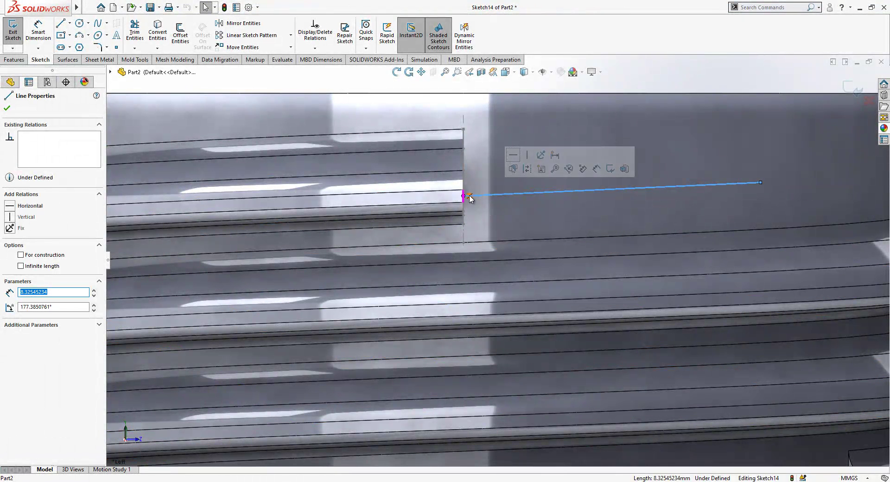
pyautogui.click(469, 195)
pyautogui.click(464, 196)
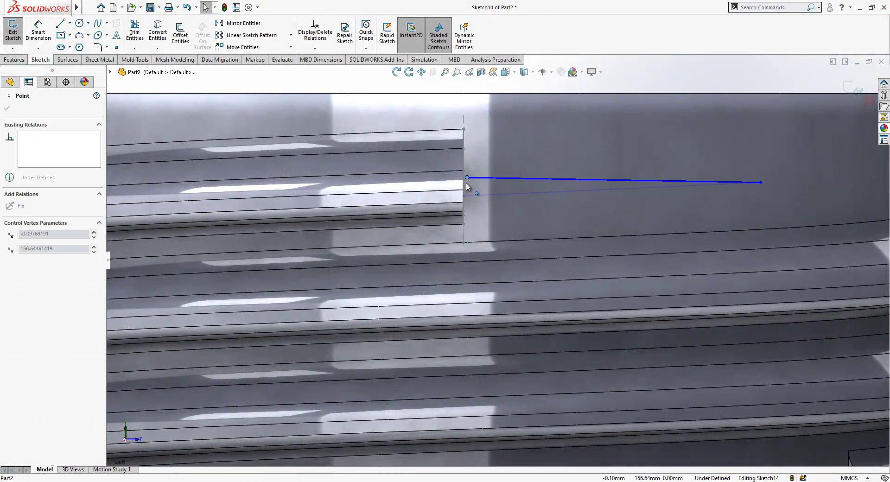
pyautogui.moveTo(464, 196); pyautogui.dragTo(464, 190)
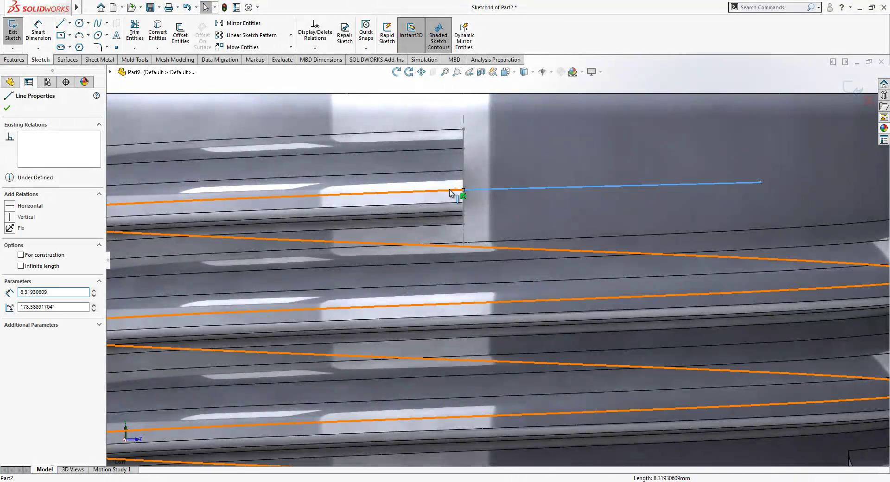
pyautogui.keyDown('ctrl'); pyautogui.click(453, 194); pyautogui.keyUp('ctrl')
pyautogui.press('Escape')
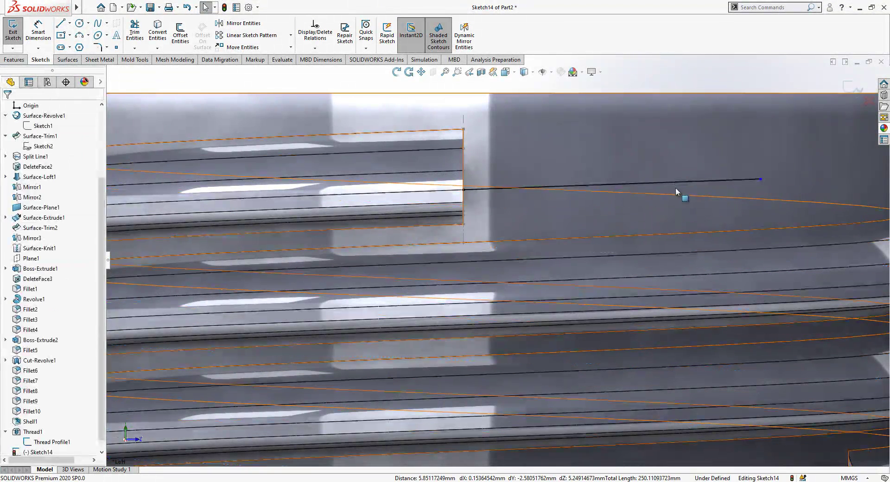
# Convert the line to construction geometry, extend it to about 13 mm just past the neck's outer wall, and exit the sketch.
pyautogui.click(685, 181)
pyautogui.click(722, 157)
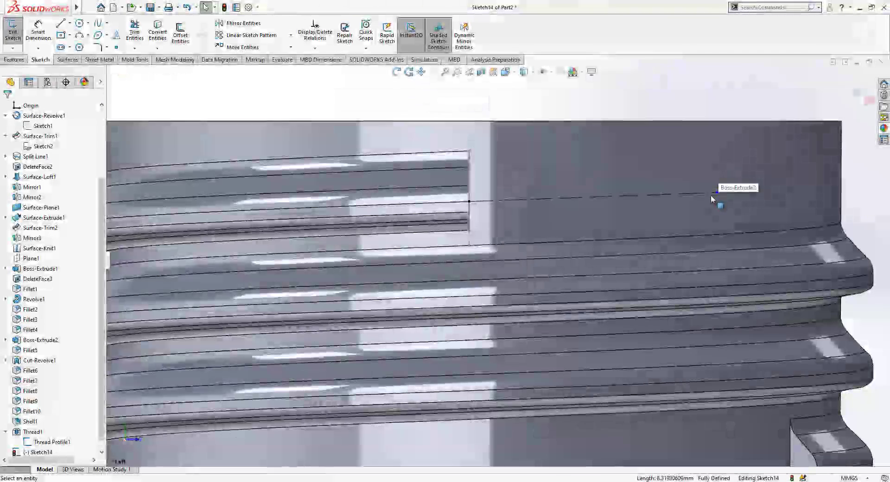
pyautogui.click(824, 189)
pyautogui.press('Escape')
pyautogui.scroll(3, 649, 202)
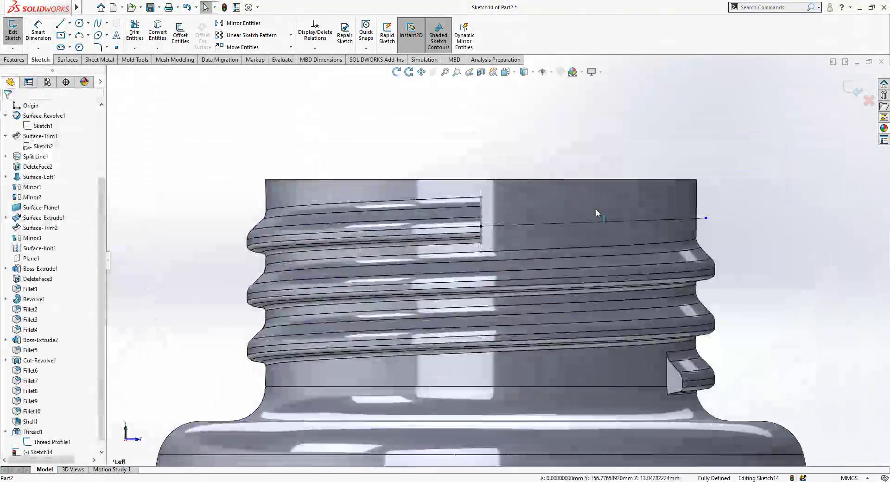
pyautogui.moveTo(596, 211); pyautogui.dragTo(552, 232, button='middle')
pyautogui.scroll(1, 570, 223)
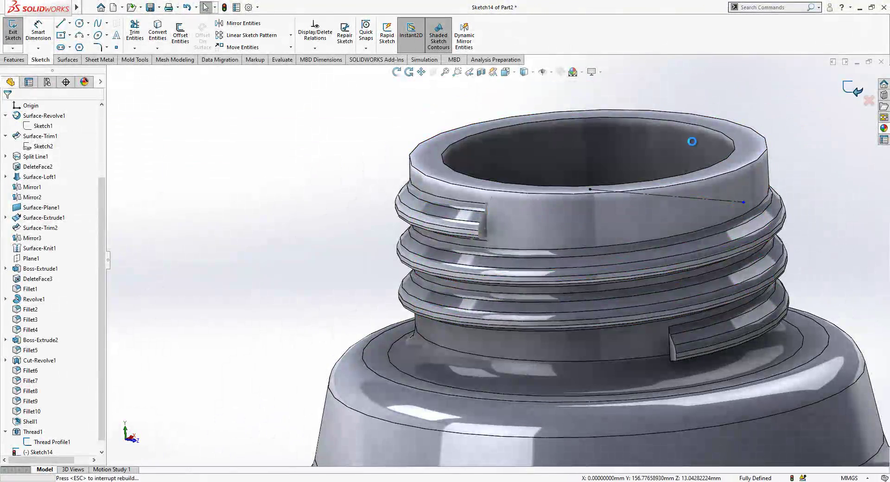
pyautogui.scroll(3, 535, 216)
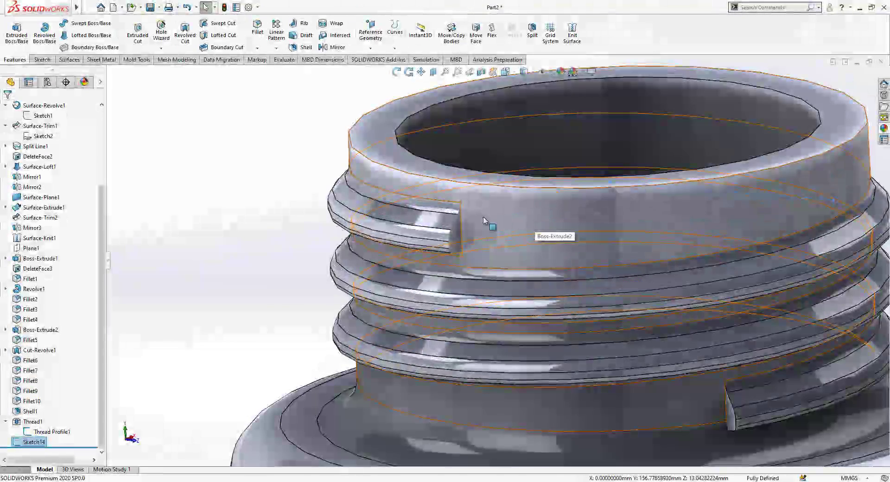
# On the thread's upper end face, sketch a construction line from the face's edge to the inner endpoint of the tangent line.
pyautogui.click(458, 231)
pyautogui.click(500, 200)
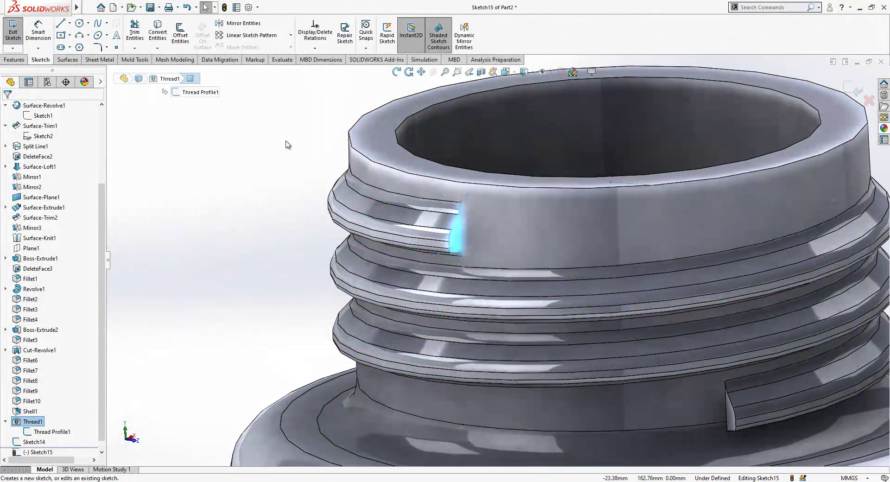
pyautogui.click(62, 24)
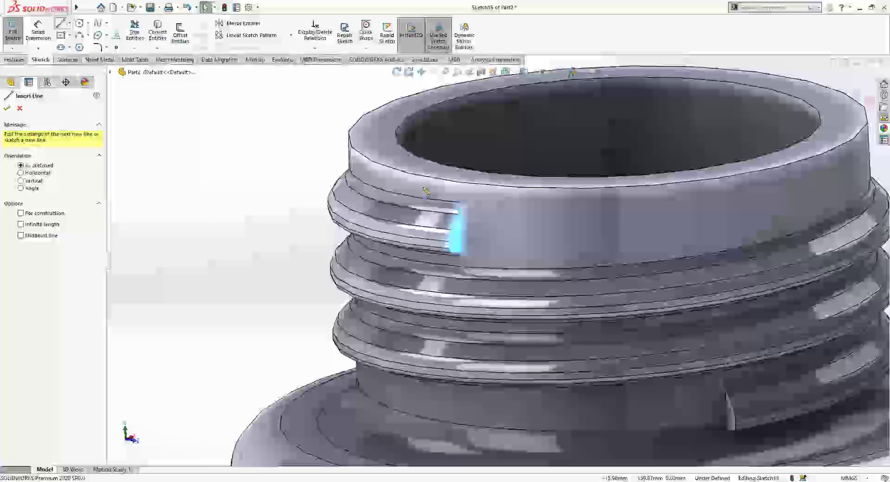
pyautogui.click(457, 238)
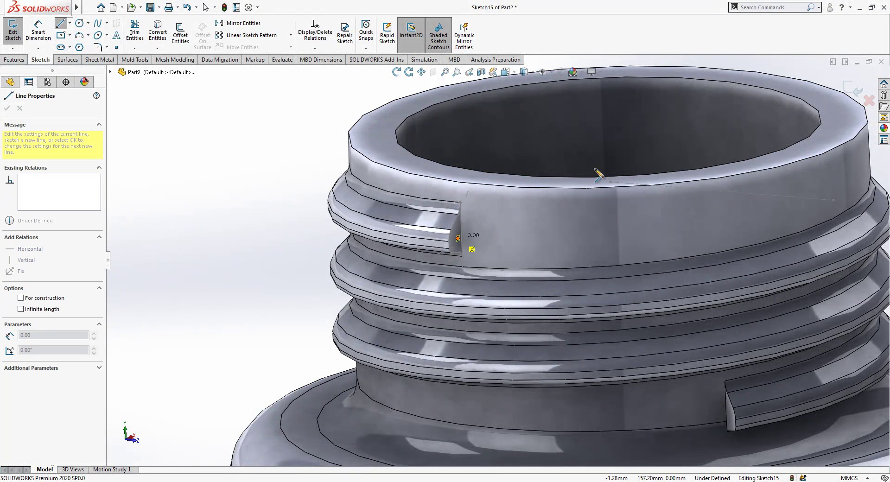
pyautogui.click(610, 182)
pyautogui.press('Escape')
pyautogui.scroll(1, 546, 226)
pyautogui.moveTo(546, 226); pyautogui.dragTo(533, 239, button='middle')
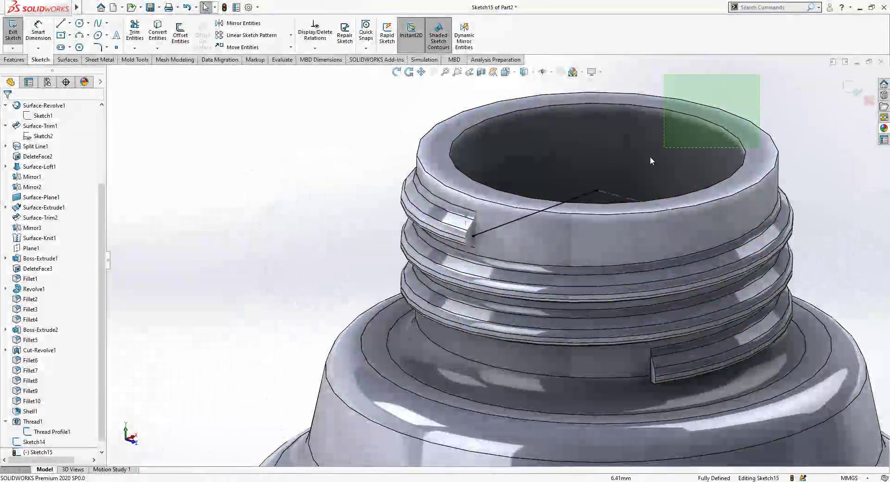
pyautogui.click(570, 200)
pyautogui.click(579, 182)
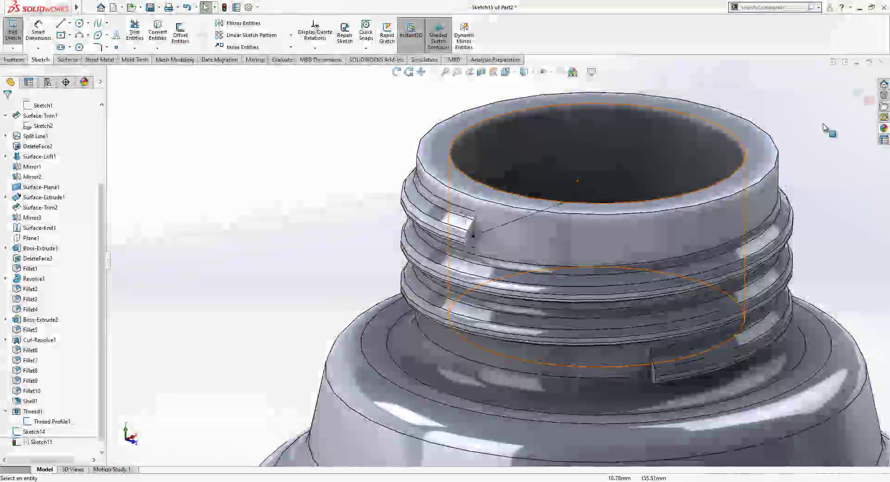
# Create a reference plane coincident with the tangent construction line and the construction line on the thread's end face.
pyautogui.click(372, 43)
pyautogui.click(385, 59)
pyautogui.click(603, 197)
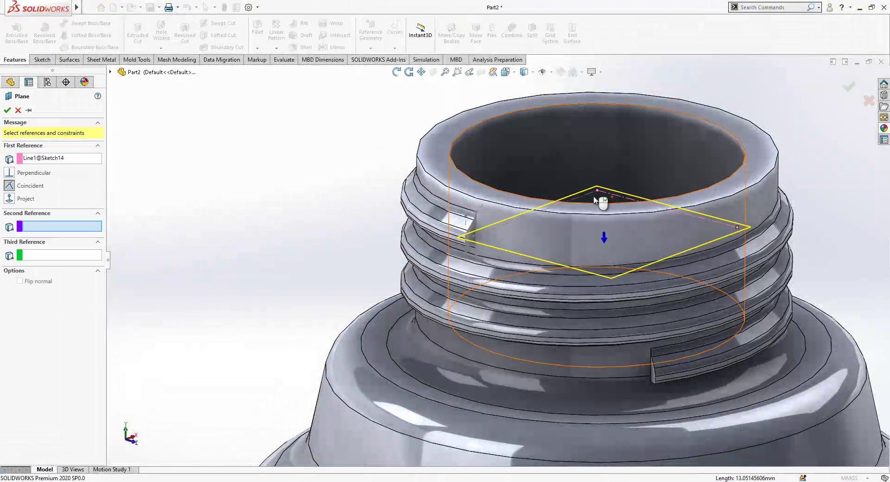
pyautogui.click(584, 199)
pyautogui.moveTo(544, 245); pyautogui.dragTo(570, 197, button='middle')
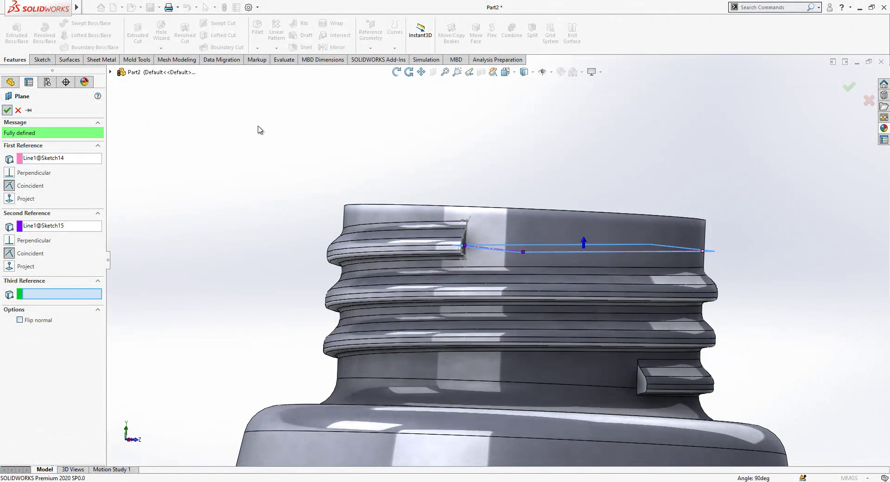
pyautogui.press('Return')
# Start a sketch on the new reference plane and view it straight on at the thread's upper end.
pyautogui.click(505, 72)
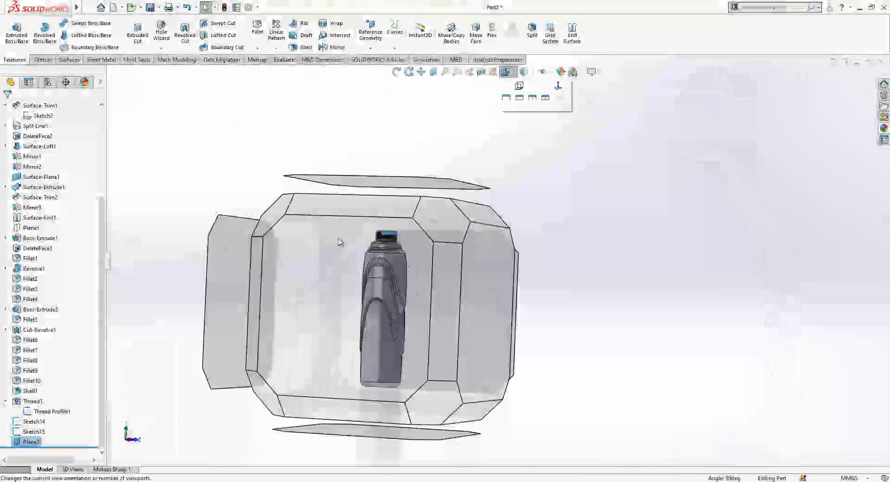
pyautogui.click(339, 242)
pyautogui.scroll(-7, 507, 105)
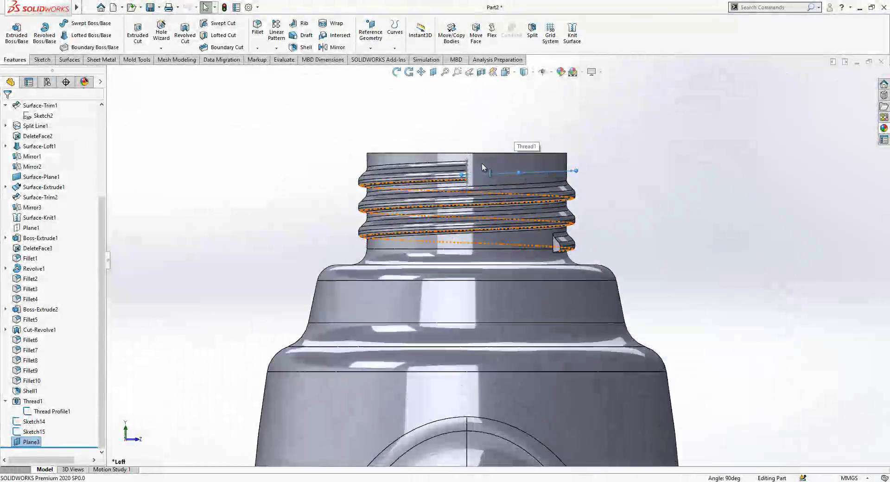
pyautogui.scroll(-5, 482, 168)
pyautogui.scroll(3, 533, 200)
pyautogui.moveTo(532, 199); pyautogui.dragTo(640, 178, button='middle')
pyautogui.click(565, 176)
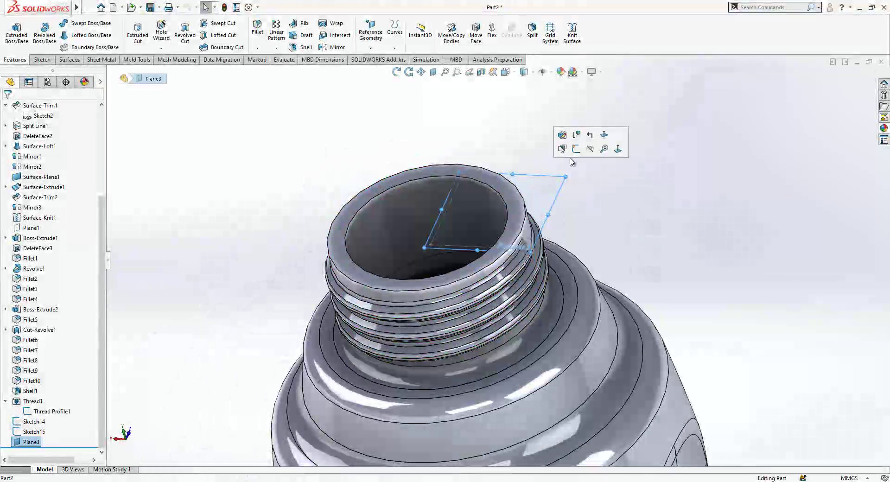
pyautogui.click(577, 149)
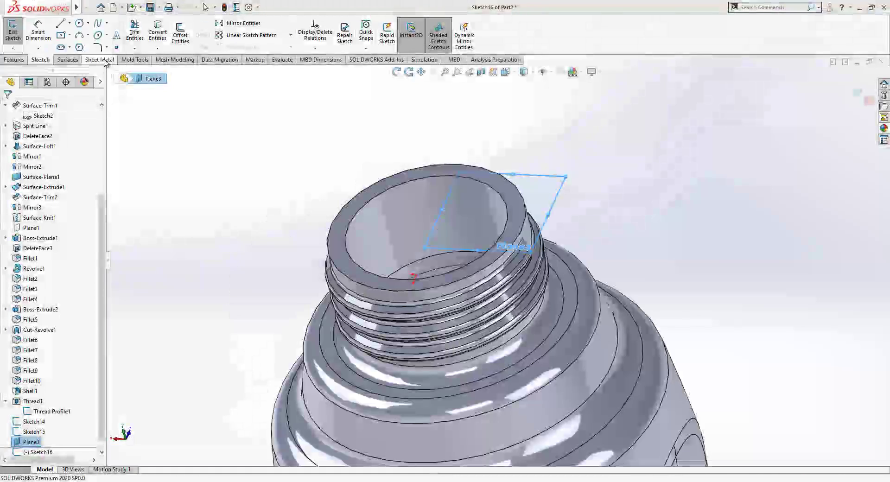
pyautogui.click(105, 61)
pyautogui.hotkey('ctrl', '8')
pyautogui.scroll(-5, 492, 317)
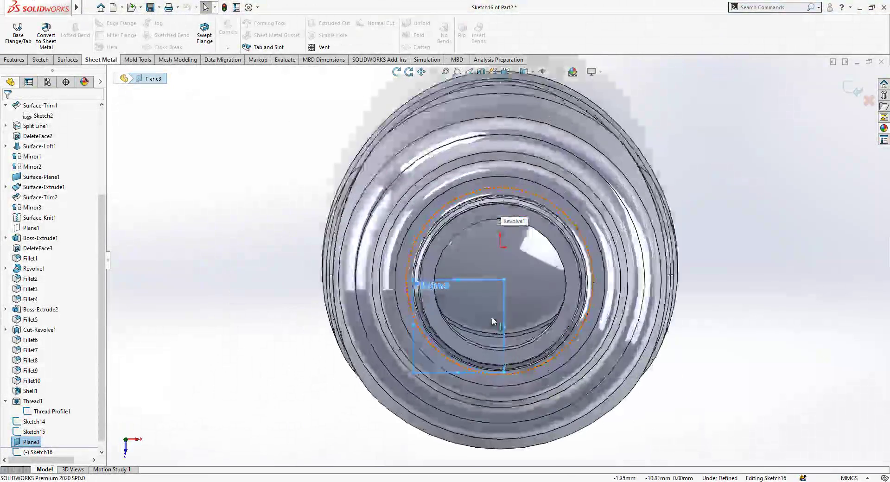
pyautogui.scroll(-3, 492, 320)
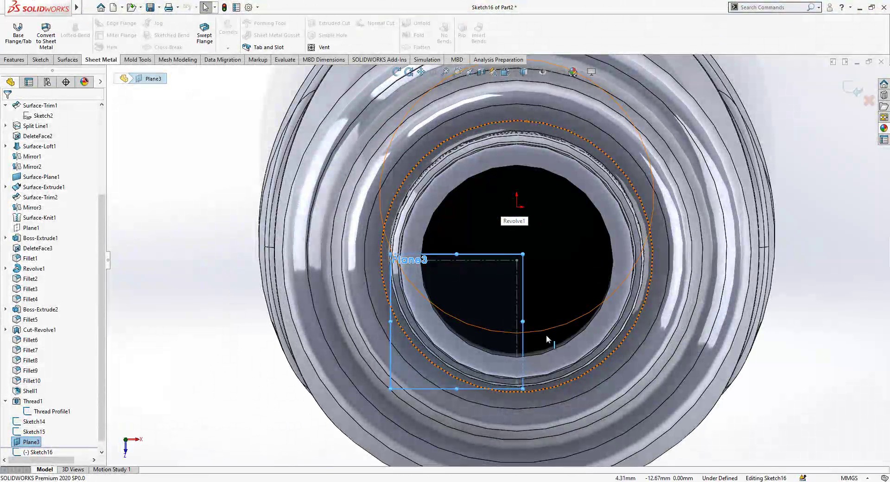
pyautogui.scroll(-6, 398, 264)
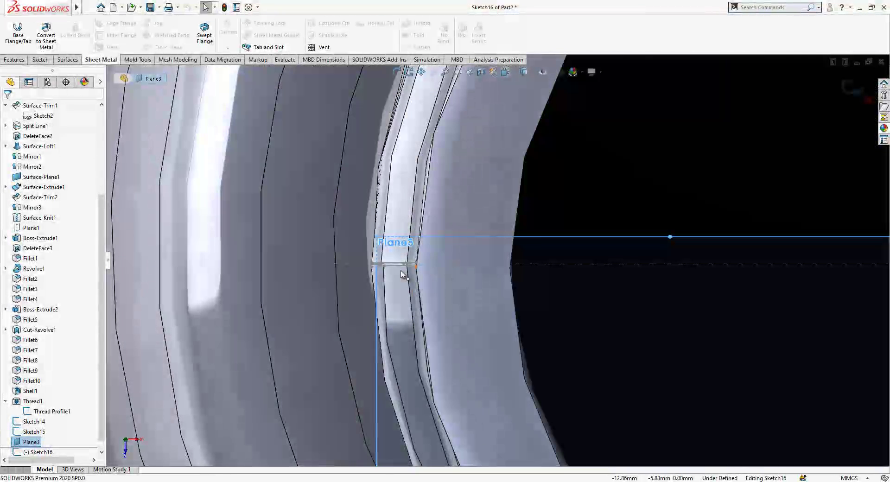
# Sketch a three-point arc of about 8.65 mm radius from the outer edge of the thread's end face inward across the neck wall.
pyautogui.click(40, 60)
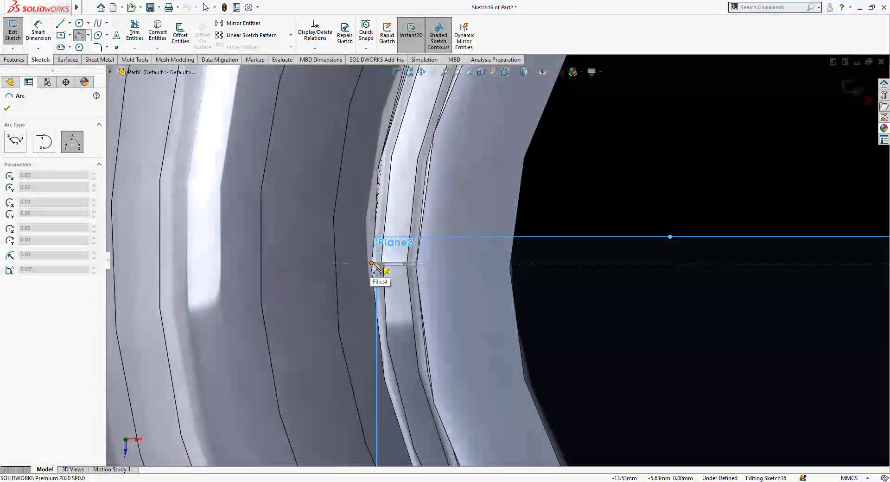
pyautogui.scroll(-4, 378, 268)
pyautogui.scroll(-4, 398, 267)
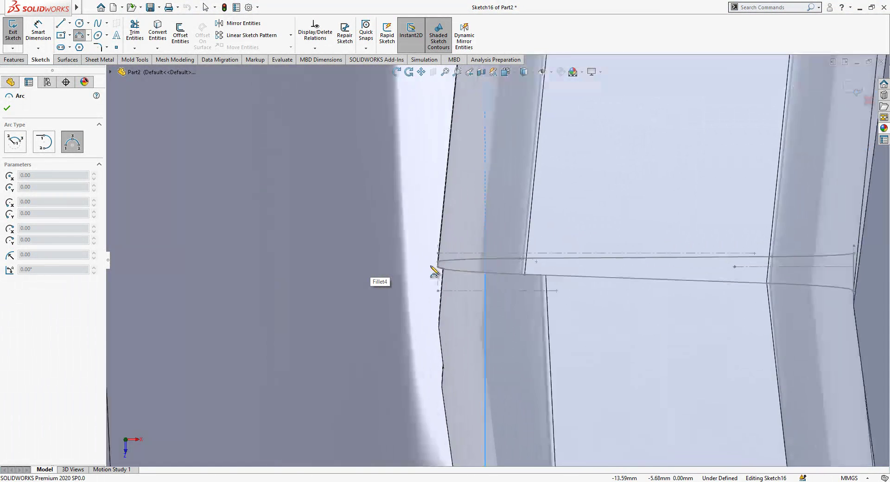
pyautogui.scroll(-2, 458, 268)
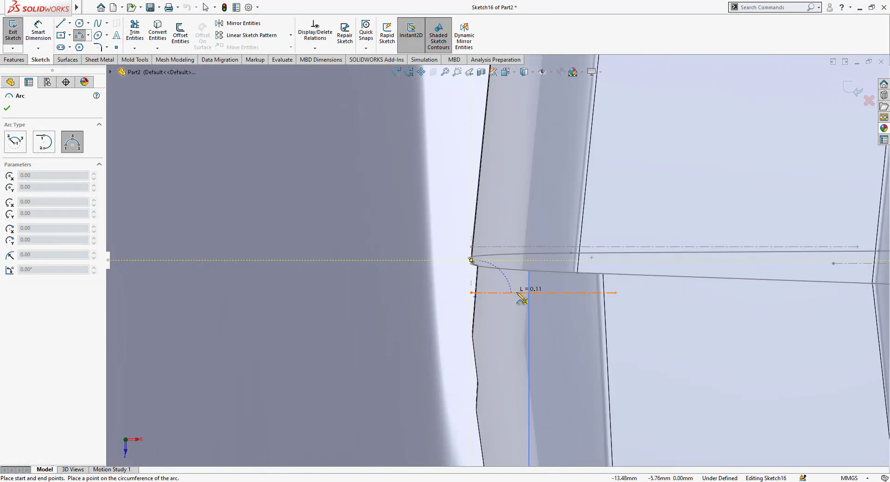
pyautogui.scroll(5, 519, 302)
pyautogui.scroll(3, 599, 320)
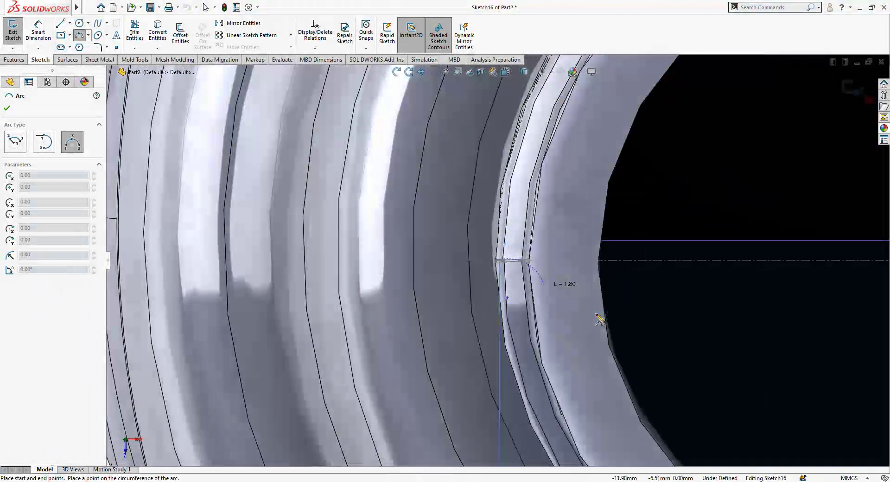
pyautogui.click(539, 381)
pyautogui.press('Escape')
pyautogui.moveTo(614, 446); pyautogui.dragTo(617, 470)
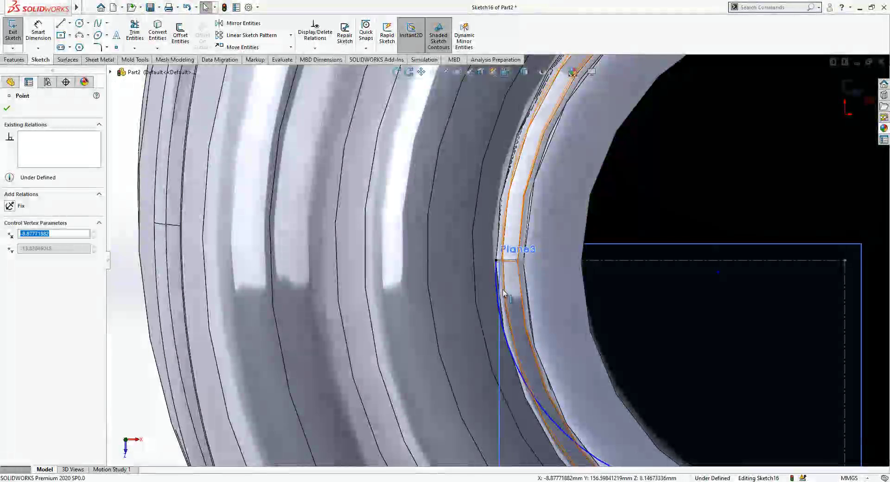
pyautogui.press('Escape')
pyautogui.click(496, 278)
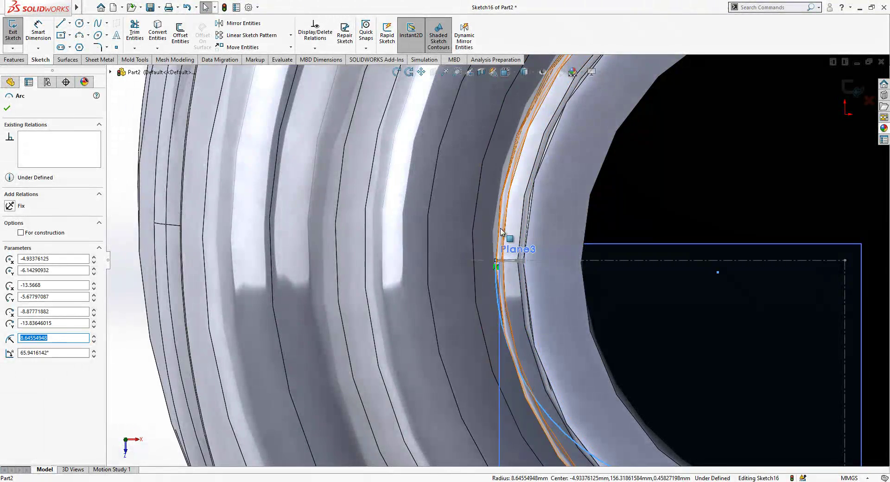
pyautogui.scroll(5, 483, 239)
pyautogui.scroll(-3, 538, 255)
pyautogui.press('Escape')
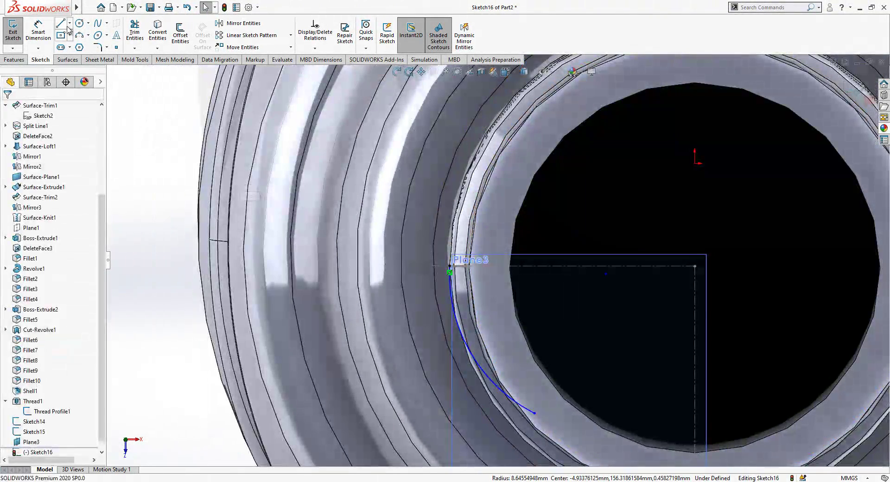
# Sketch a vertical construction line about 7 mm long from the arc's start point, on the side away from the arc.
pyautogui.press('l')
pyautogui.click(451, 267)
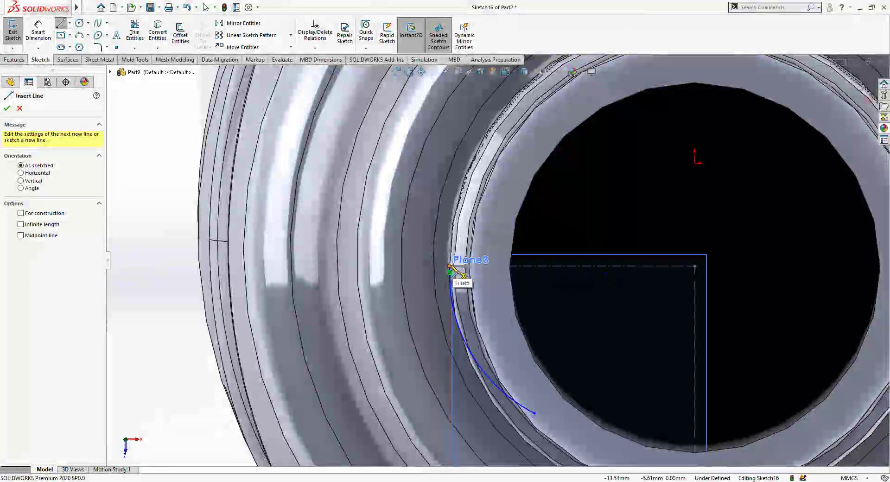
pyautogui.click(450, 139)
pyautogui.press('Escape')
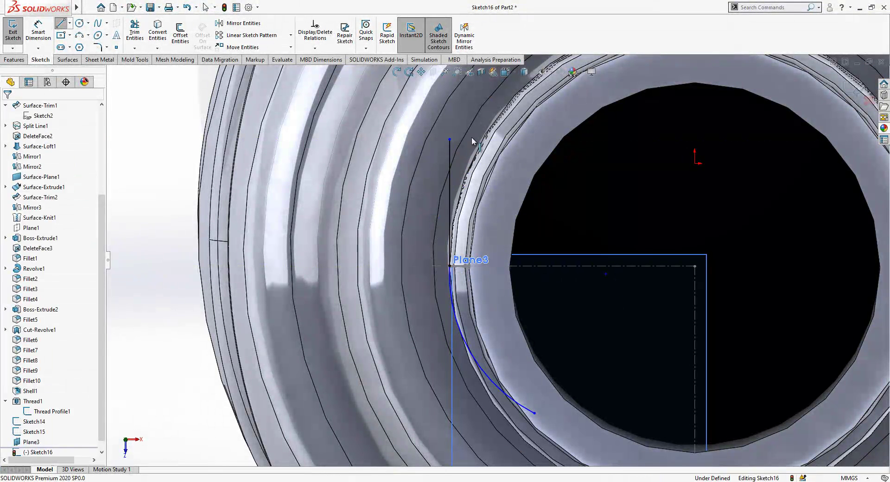
pyautogui.click(450, 155)
pyautogui.click(480, 126)
# Make the arc tangent to the vertical construction line and reposition its free end over the neck's rim.
pyautogui.click(451, 176)
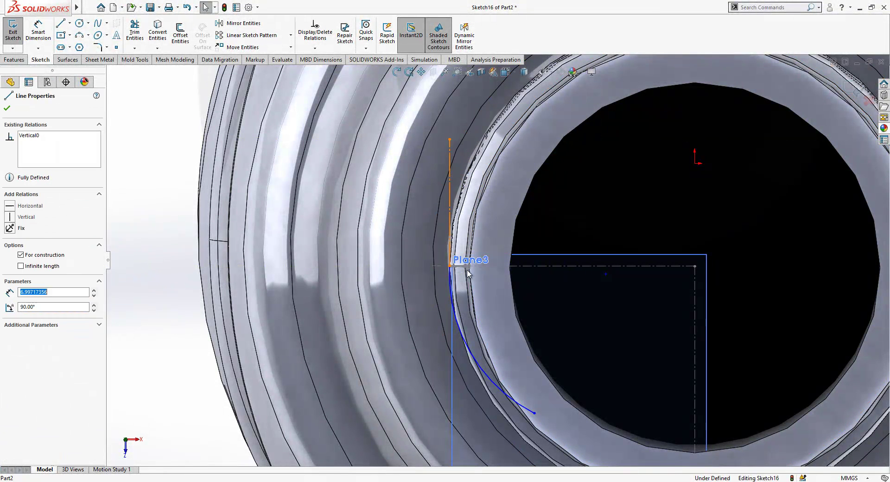
pyautogui.keyDown('ctrl'); pyautogui.click(462, 329); pyautogui.keyUp('ctrl')
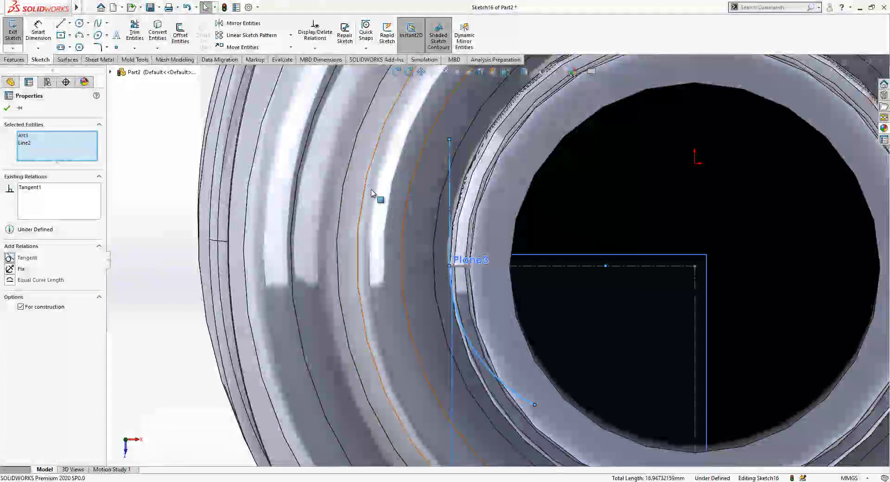
pyautogui.scroll(3, 557, 306)
pyautogui.scroll(-2, 574, 323)
pyautogui.press('Escape')
pyautogui.moveTo(496, 358); pyautogui.dragTo(537, 394)
pyautogui.press('Escape')
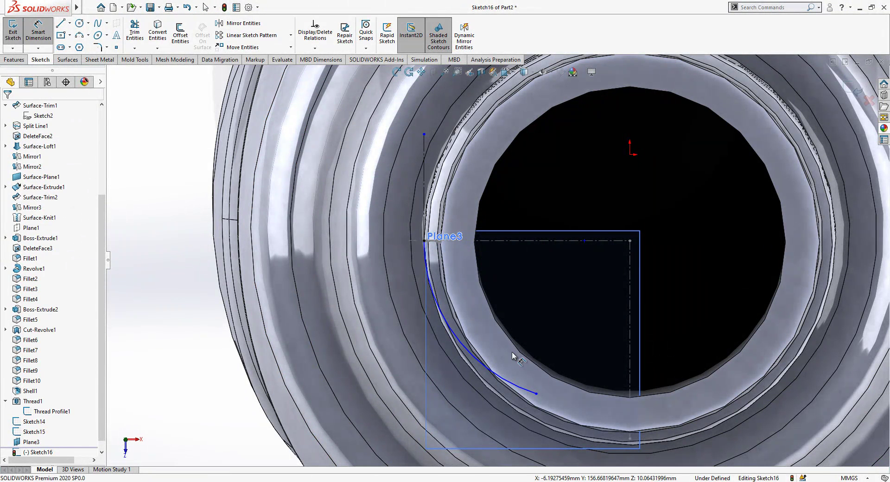
# Dimension the arc's radius and exit the sketch.
pyautogui.click(519, 388)
pyautogui.click(553, 305)
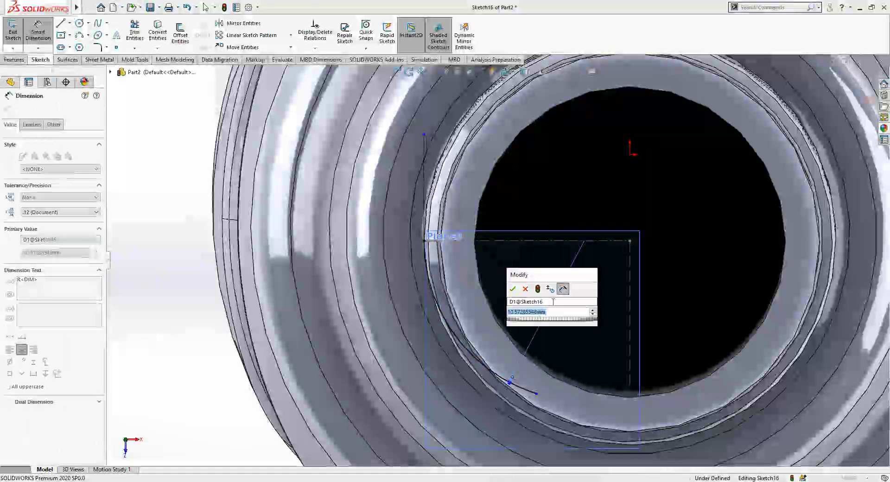
pyautogui.press('Escape')
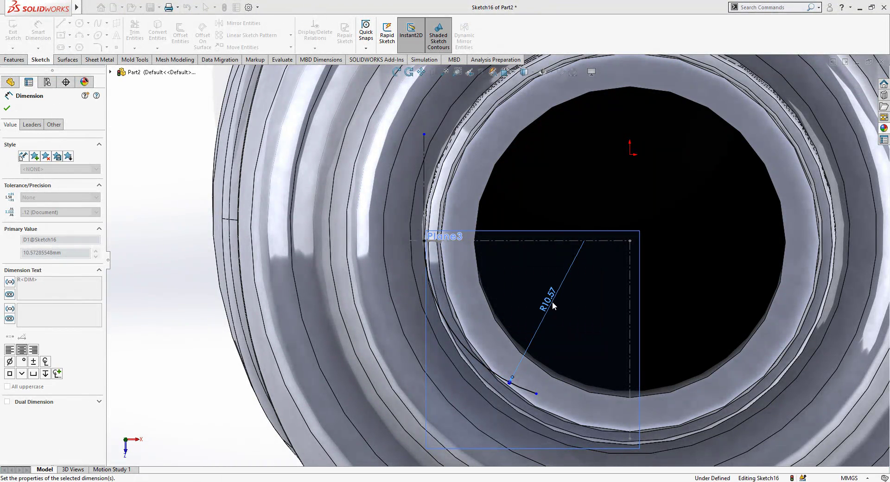
pyautogui.click(678, 315)
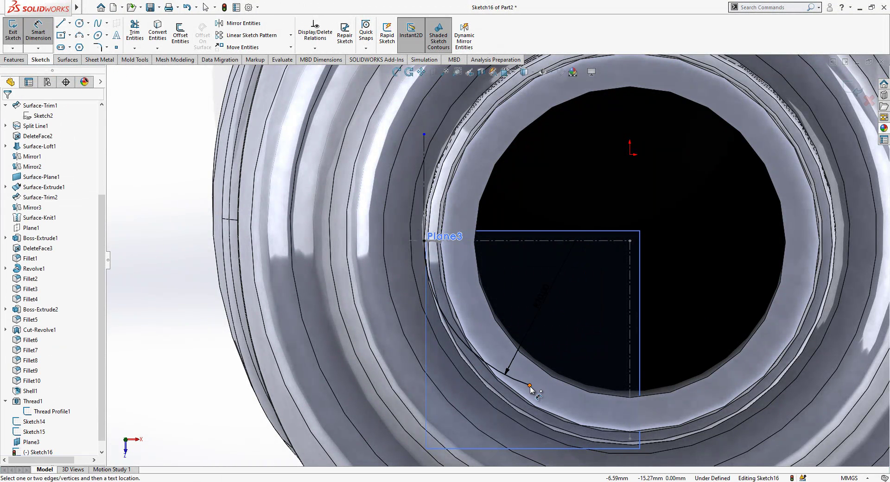
pyautogui.moveTo(554, 243); pyautogui.dragTo(651, 287, button='middle')
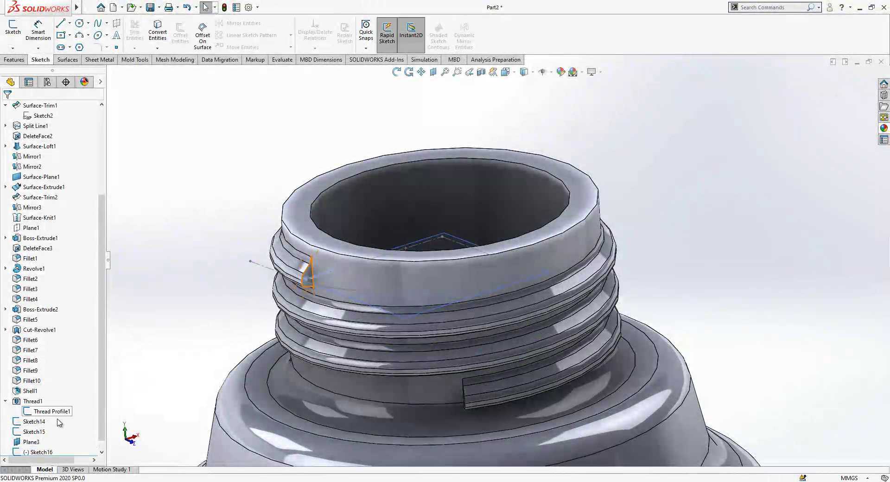
# Hide the reference plane that carries the arc sketch.
pyautogui.hotkey('ctrl', '8')
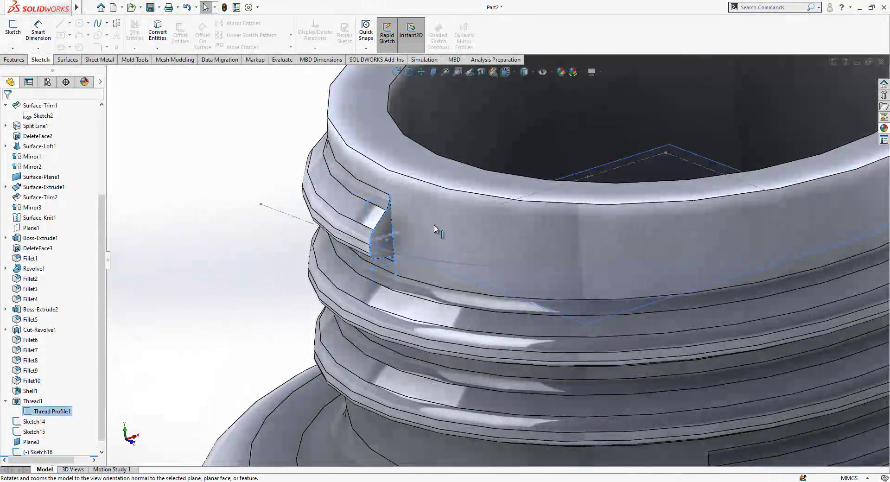
pyautogui.click(37, 452)
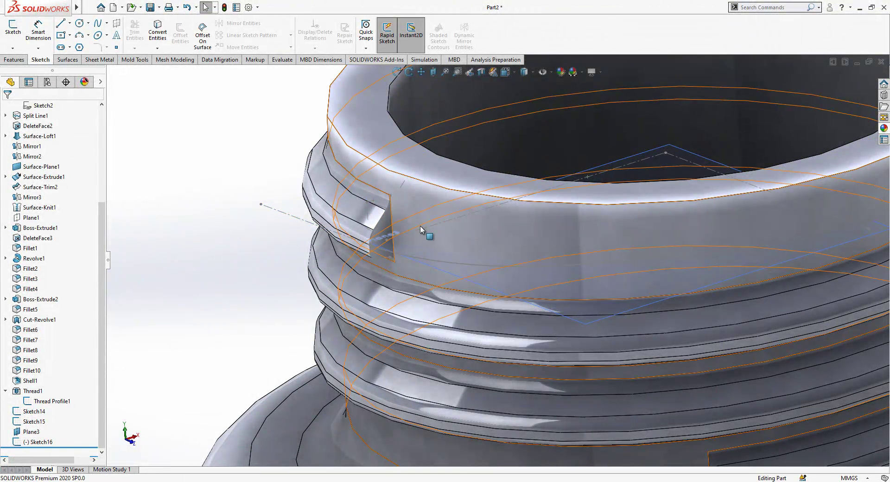
pyautogui.click(644, 153)
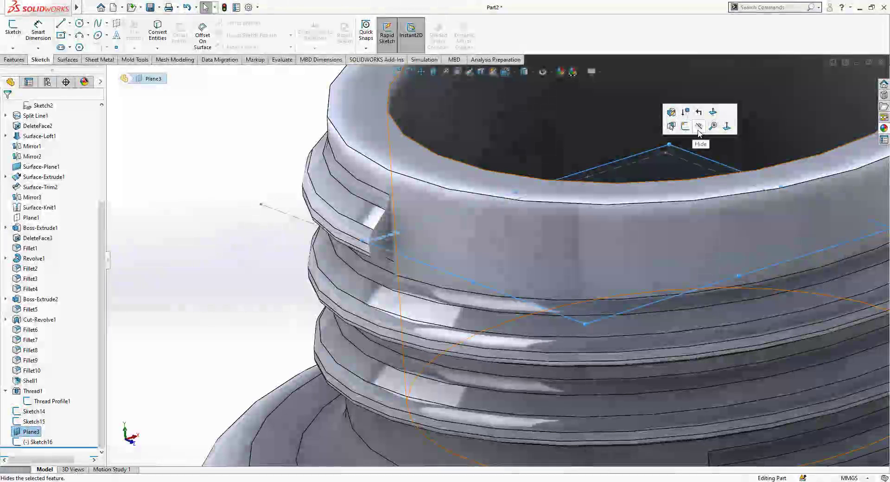
pyautogui.click(693, 131)
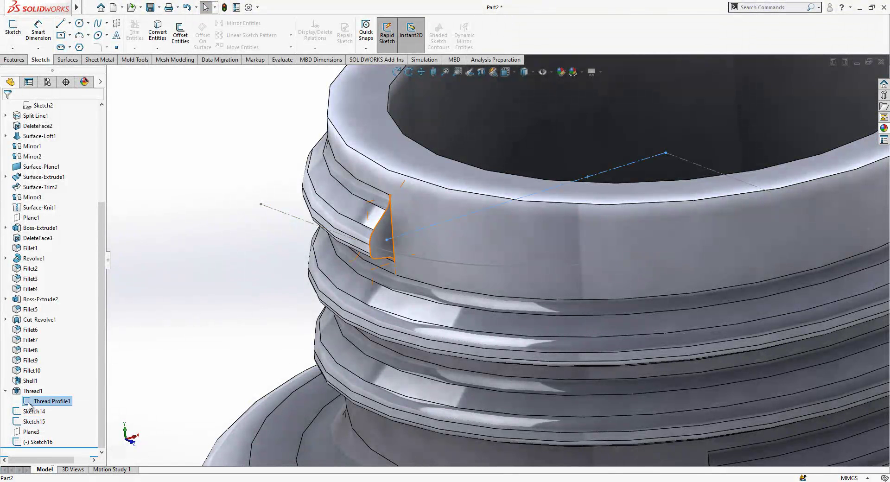
# Try to sweep the thread profile sketch along the arc sketch, and check where the path meets the profile.
pyautogui.click(27, 60)
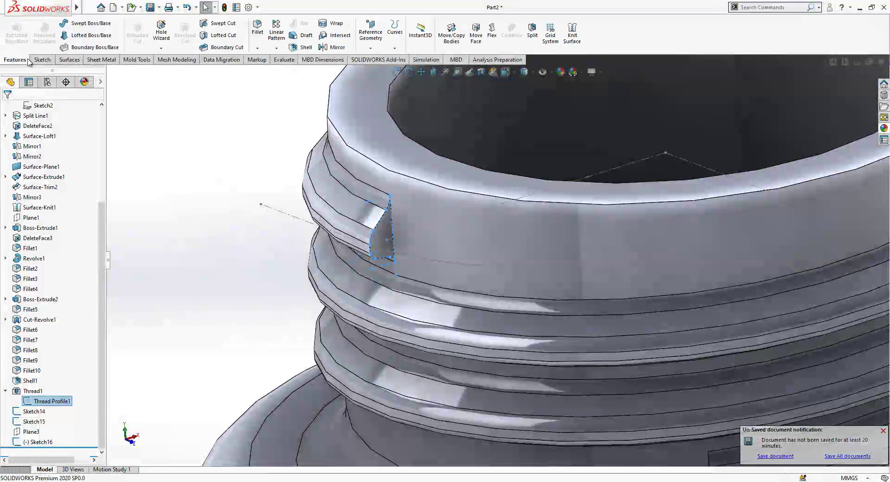
pyautogui.click(93, 24)
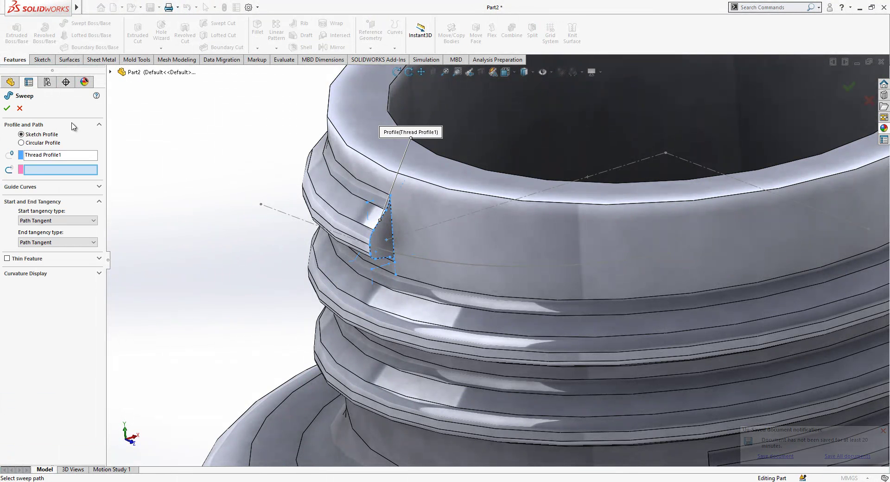
pyautogui.click(408, 256)
pyautogui.click(6, 108)
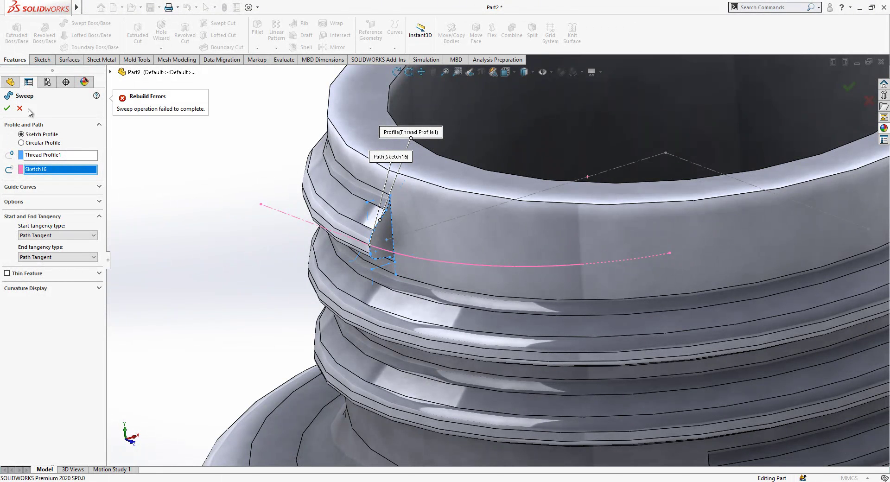
pyautogui.scroll(-10, 442, 245)
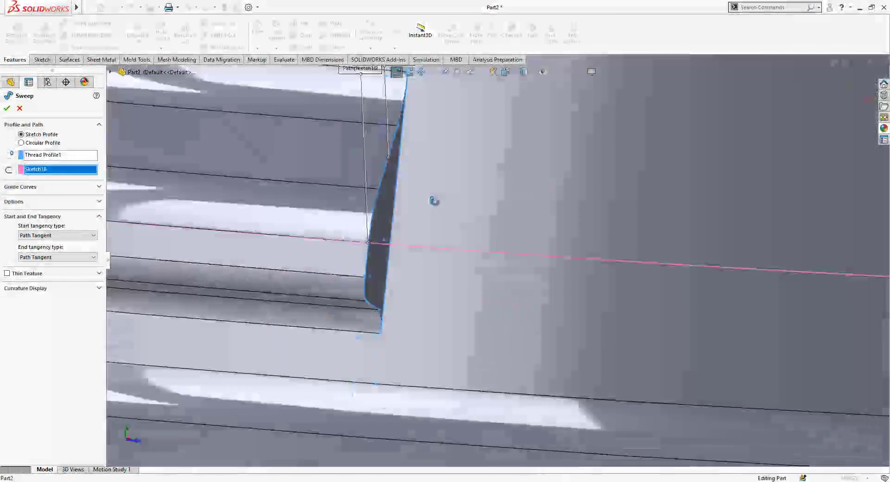
pyautogui.moveTo(433, 200); pyautogui.dragTo(354, 262, button='middle')
pyautogui.scroll(-3, 355, 262)
pyautogui.scroll(10, 377, 264)
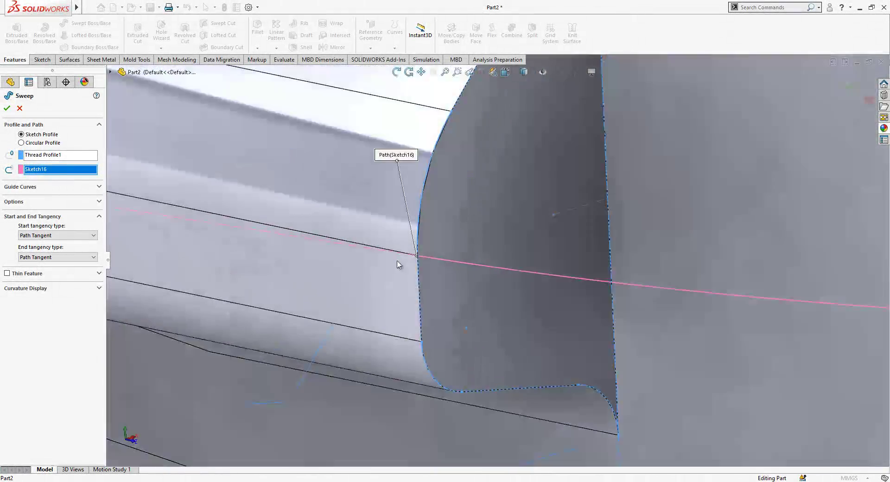
pyautogui.scroll(2, 410, 265)
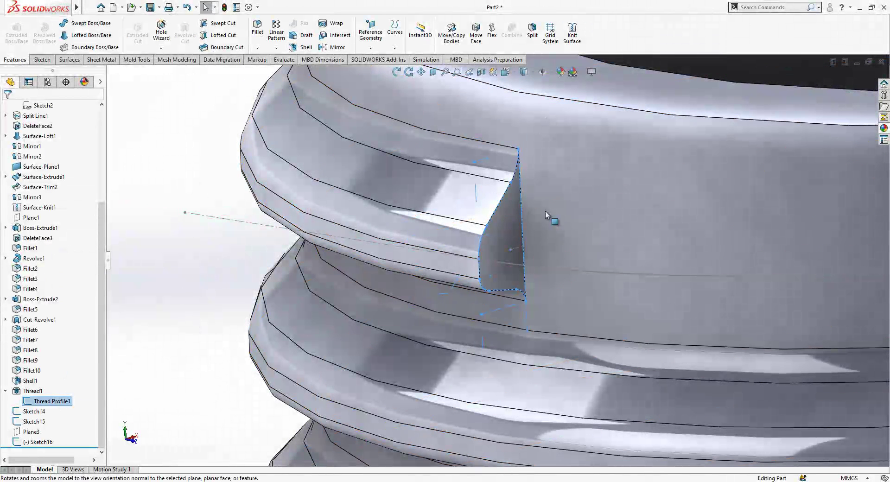
# Try to convert the thread profile sketch into a new sketch on the thread's upper end face.
pyautogui.click(519, 214)
pyautogui.click(547, 188)
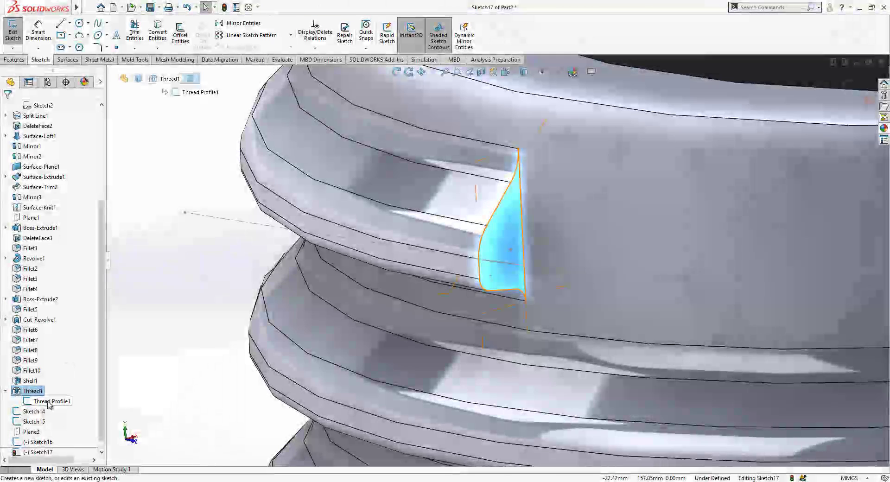
pyautogui.click(50, 401)
pyautogui.click(162, 32)
pyautogui.scroll(3, 419, 170)
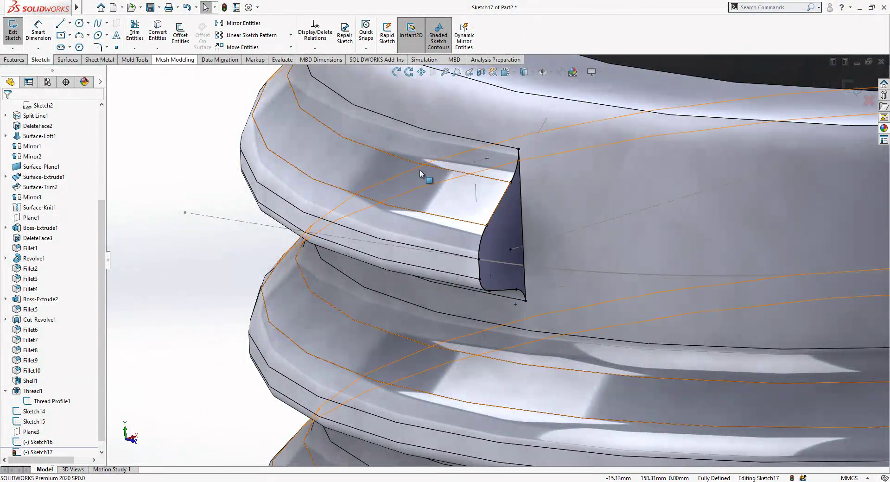
pyautogui.moveTo(635, 96); pyautogui.dragTo(422, 326)
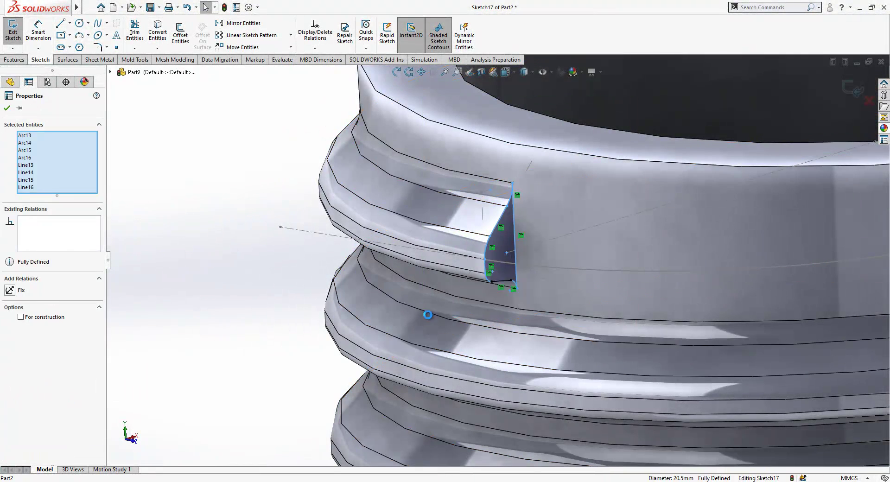
pyautogui.press('Delete')
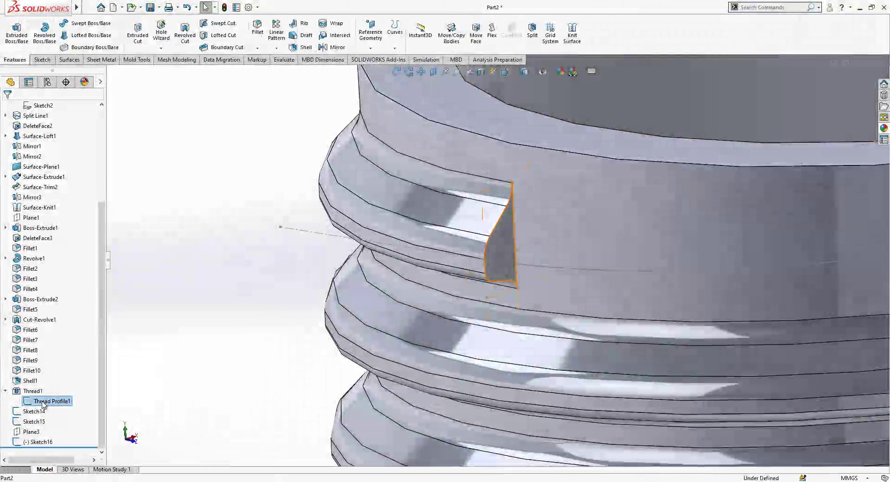
# Hide the thread profile sketch and convert the outline of the thread's upper end face into a new sketch.
pyautogui.click(45, 403)
pyautogui.click(63, 390)
pyautogui.click(509, 234)
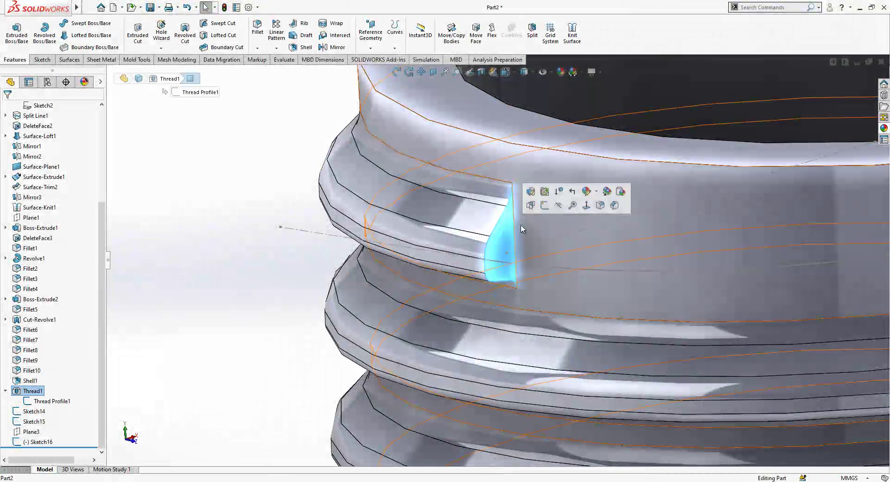
pyautogui.click(544, 206)
pyautogui.click(157, 31)
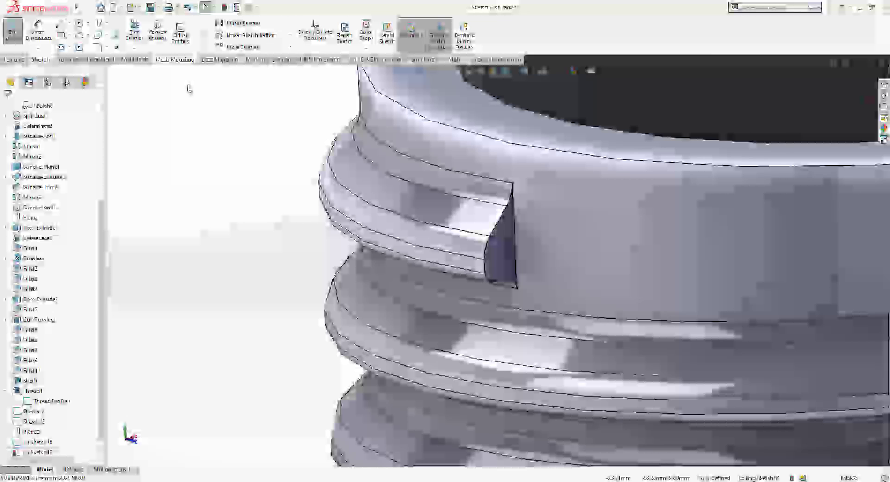
pyautogui.click(850, 92)
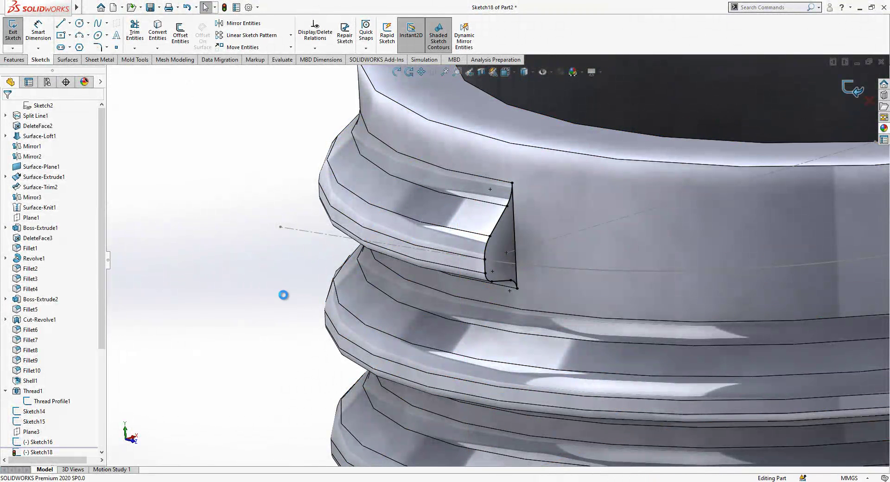
# Try to sweep the converted end-face outline along the arc sketch as the path.
pyautogui.press('Down')
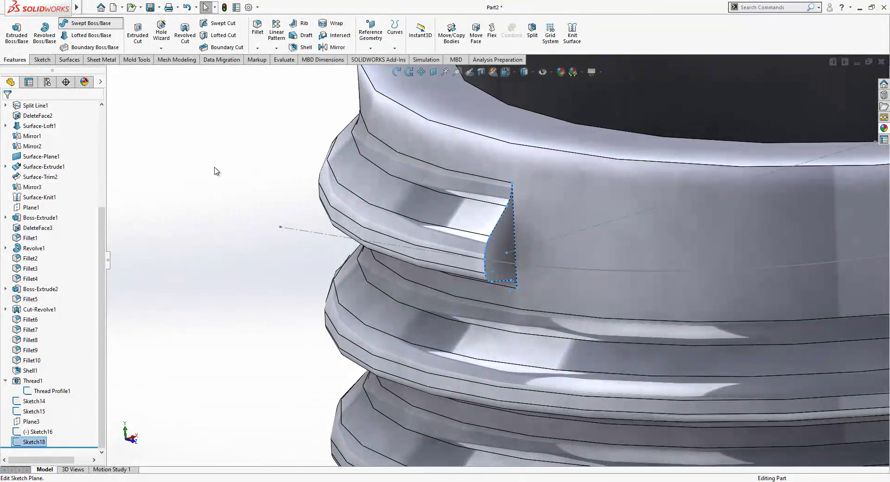
pyautogui.click(546, 266)
pyautogui.press('Return')
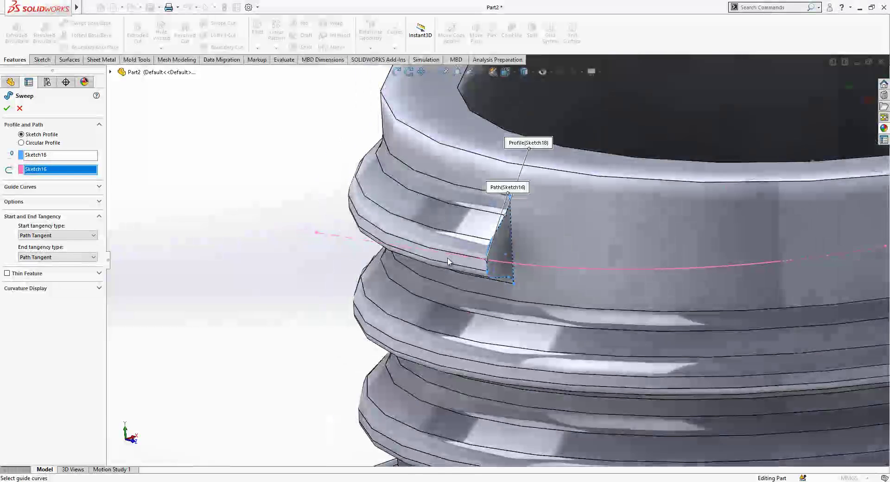
pyautogui.moveTo(288, 258); pyautogui.dragTo(270, 280, button='middle')
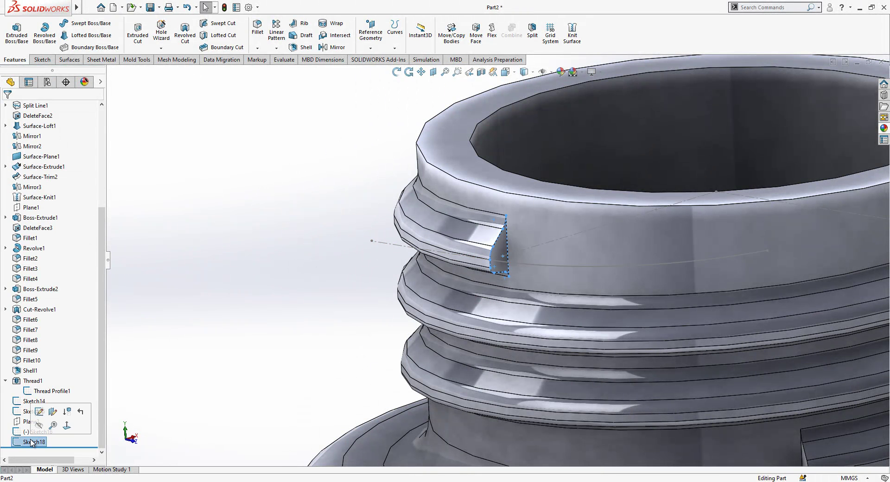
# Delete Sketch18, Sketch16, Plane3, Sketch15 and Sketch14, and show the thread profile sketch.
pyautogui.press('Delete')
pyautogui.press('Delete')
pyautogui.press('Return')
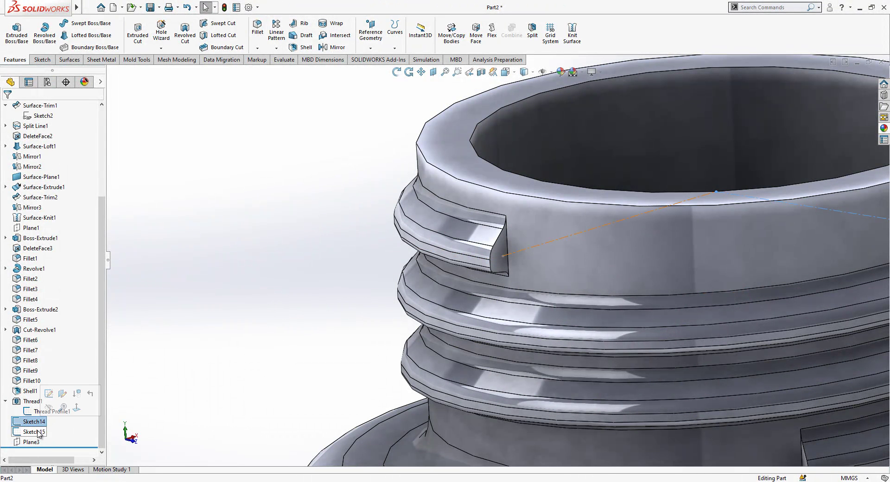
pyautogui.press('Delete')
pyautogui.press('Return')
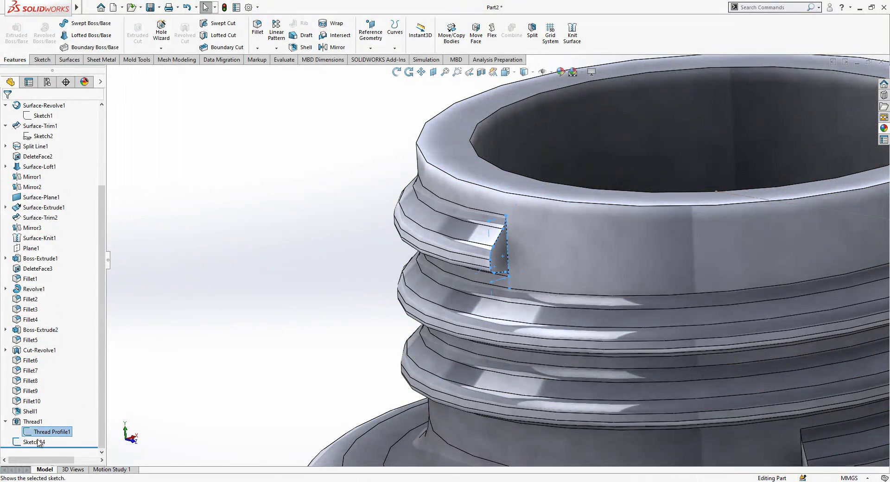
pyautogui.scroll(2, 430, 271)
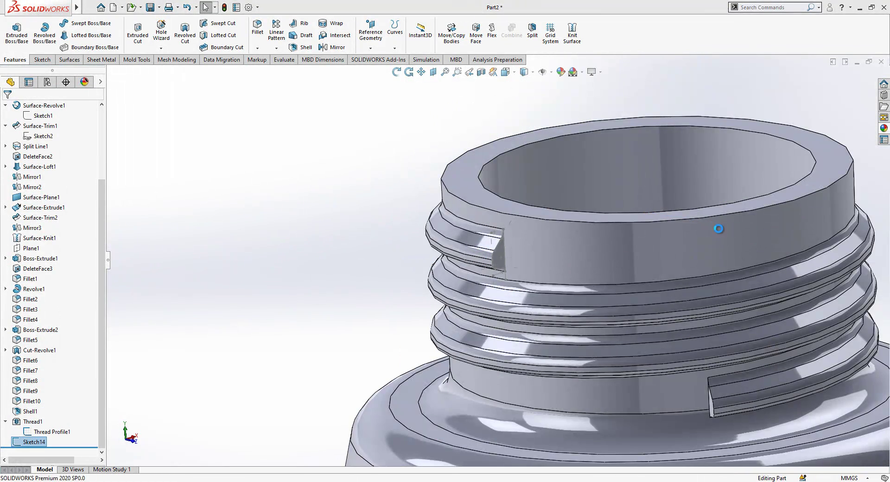
pyautogui.scroll(-3, 499, 250)
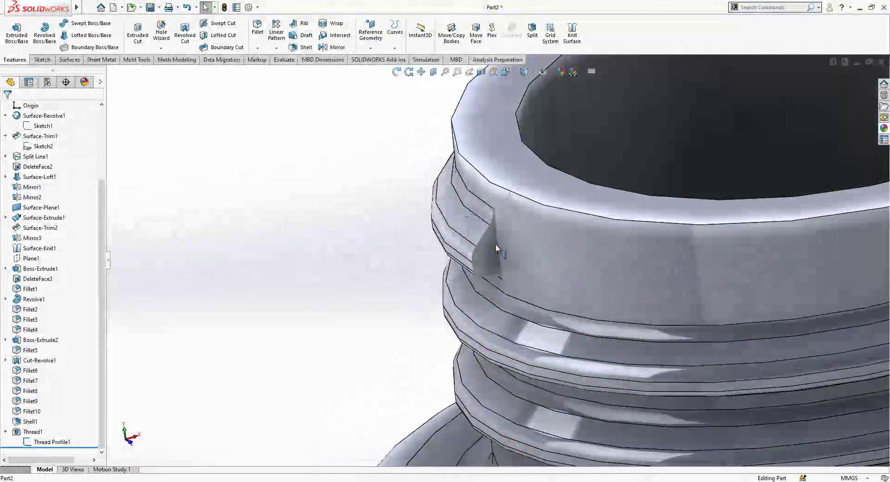
# On the thread's upper end face, sketch a horizontal line from the profile's outer edge to the middle of the mouth opening.
pyautogui.click(496, 249)
pyautogui.click(535, 216)
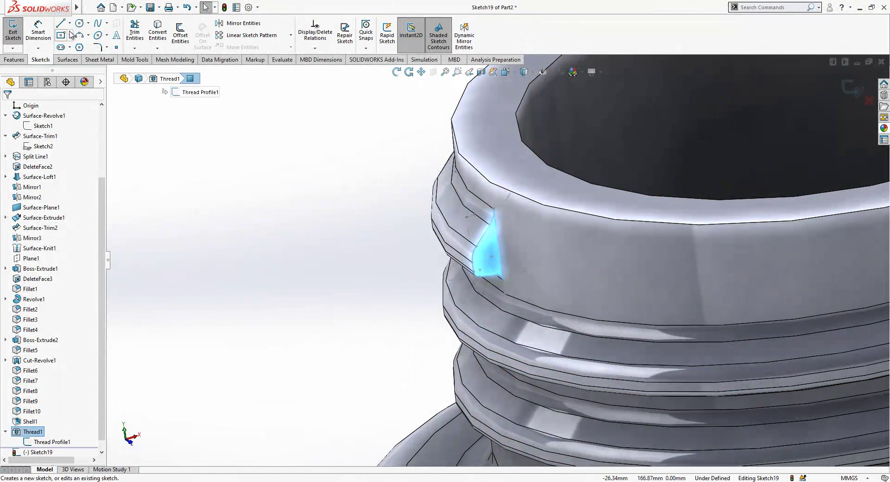
pyautogui.press('l')
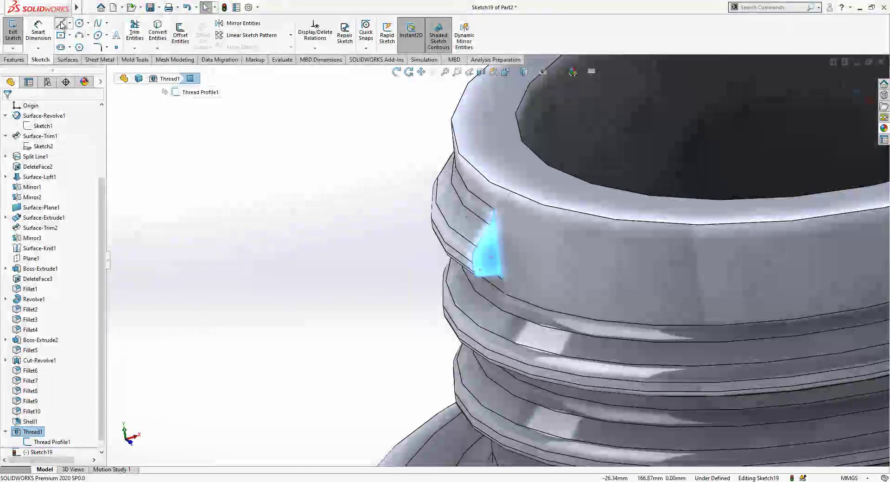
pyautogui.click(476, 265)
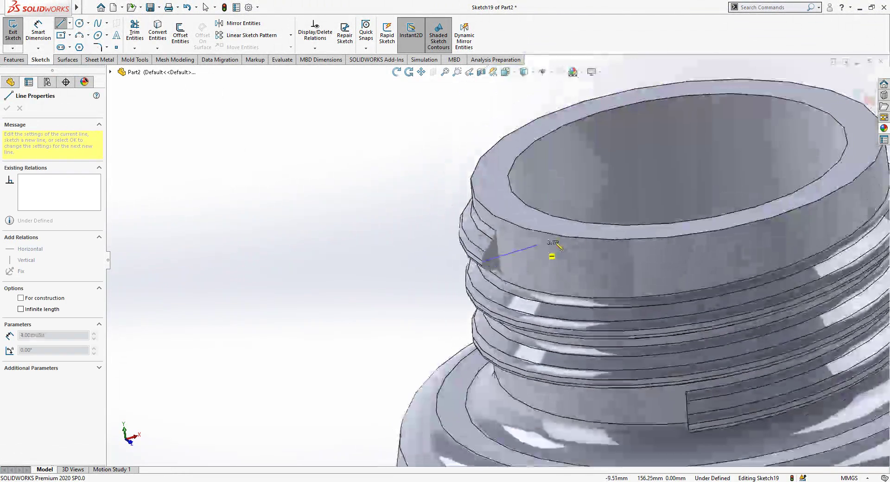
pyautogui.click(678, 203)
pyautogui.press('Escape')
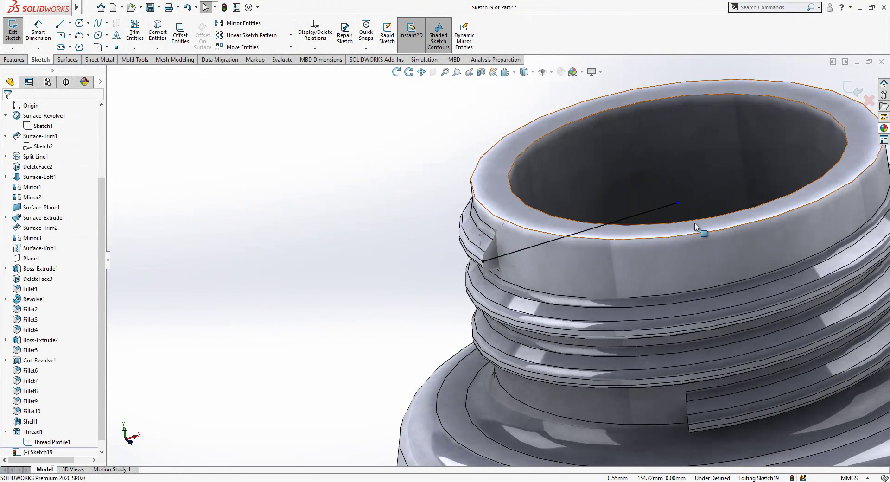
# Try coincident, midpoint and pierce relations between the line's free end and the mouth's inner edge, undoing each one.
pyautogui.scroll(5, 501, 203)
pyautogui.moveTo(580, 264); pyautogui.dragTo(454, 223, button='middle')
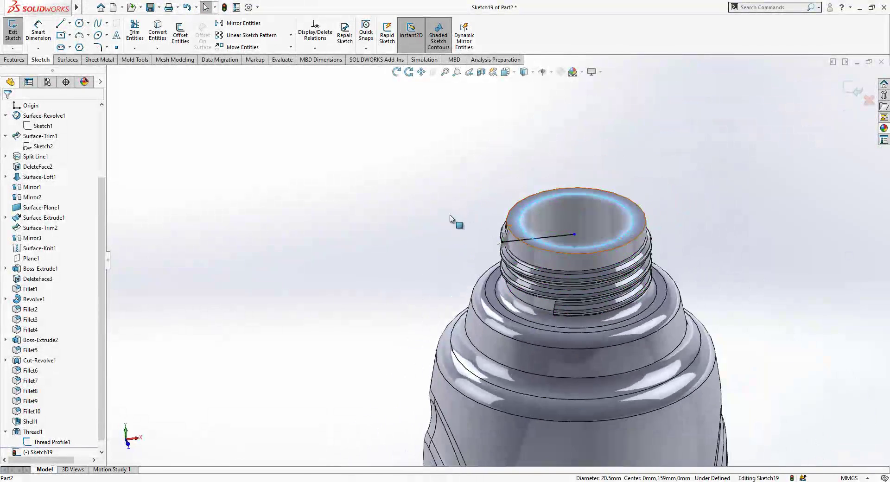
pyautogui.keyDown('ctrl'); pyautogui.click(575, 234); pyautogui.keyUp('ctrl')
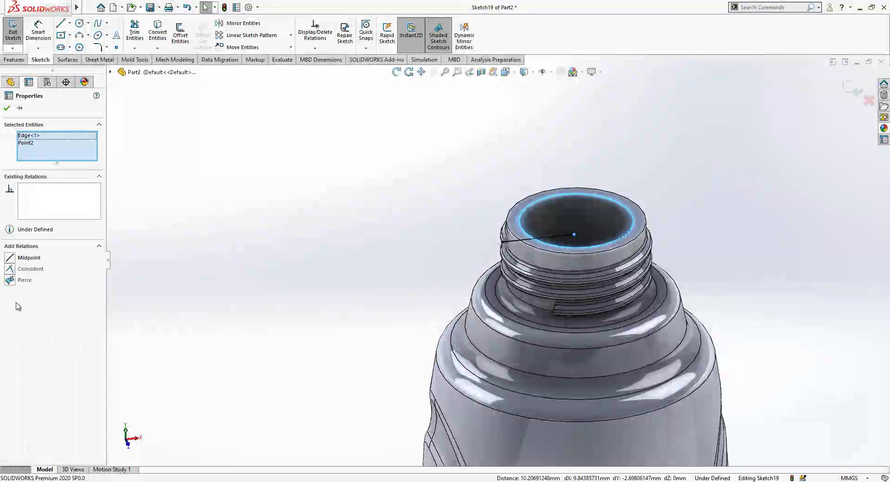
pyautogui.click(33, 269)
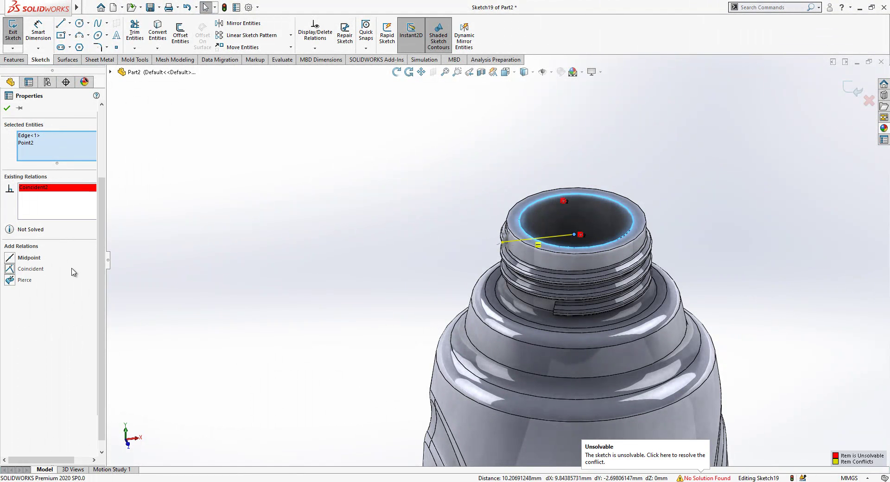
pyautogui.hotkey('ctrl', 'z')
pyautogui.click(29, 258)
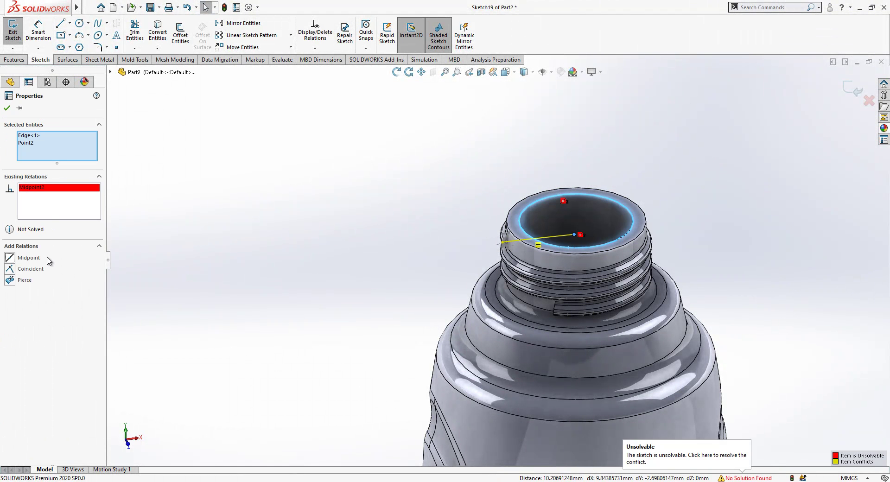
pyautogui.hotkey('ctrl', 'z')
pyautogui.click(24, 280)
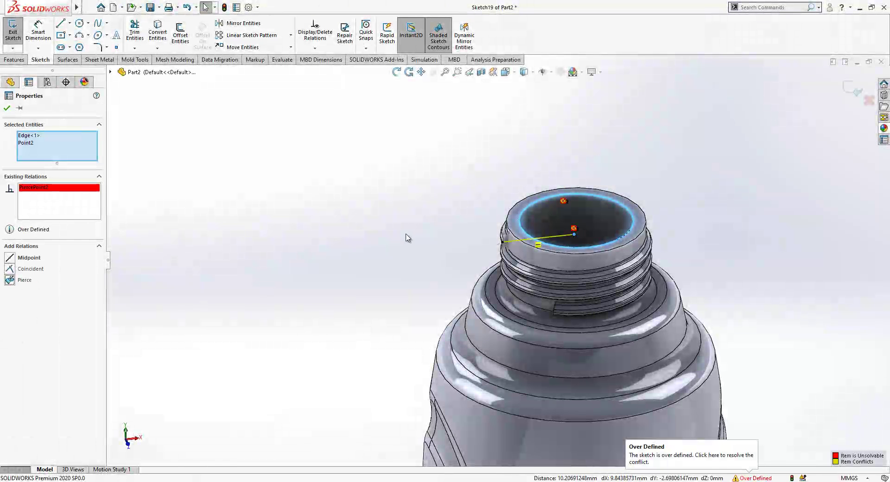
pyautogui.hotkey('ctrl', 'z')
# Lengthen the horizontal line to about 33.3 mm as construction geometry and exit the sketch.
pyautogui.moveTo(574, 234); pyautogui.dragTo(685, 222)
pyautogui.click(513, 241)
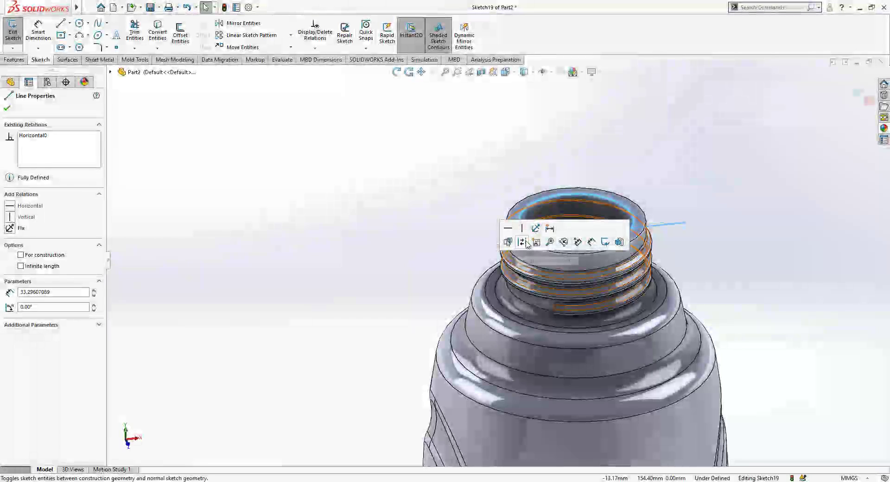
pyautogui.click(522, 242)
pyautogui.scroll(-4, 538, 254)
pyautogui.hotkey('ctrl', '8')
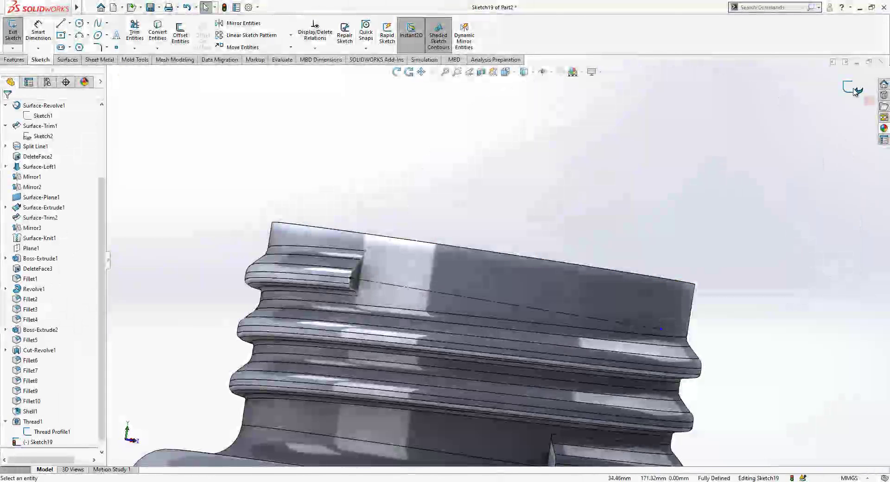
pyautogui.scroll(2, 403, 302)
pyautogui.moveTo(403, 303)
pyautogui.mouseDown(button='middle')
pyautogui.moveTo(431, 331)
pyautogui.moveTo(417, 339)
pyautogui.mouseUp(button='middle')
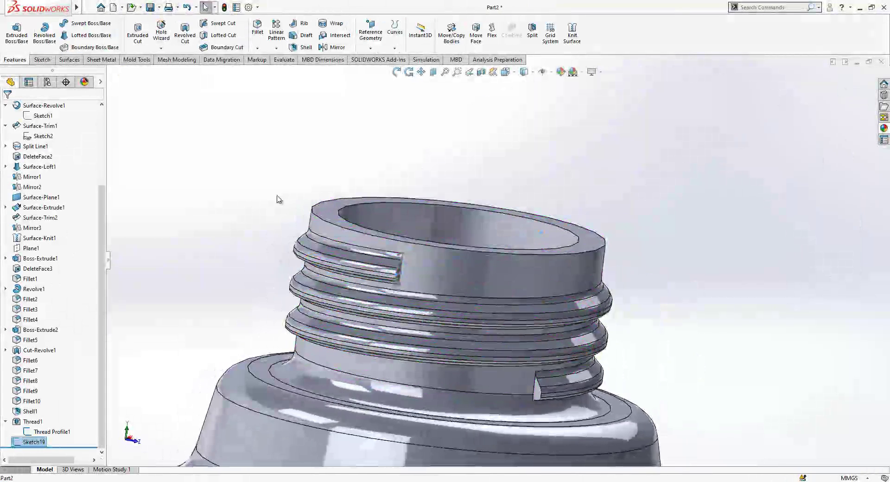
# Start a new sketch on the Right Plane, viewed straight on at the bottle neck.
pyautogui.scroll(4, 65, 217)
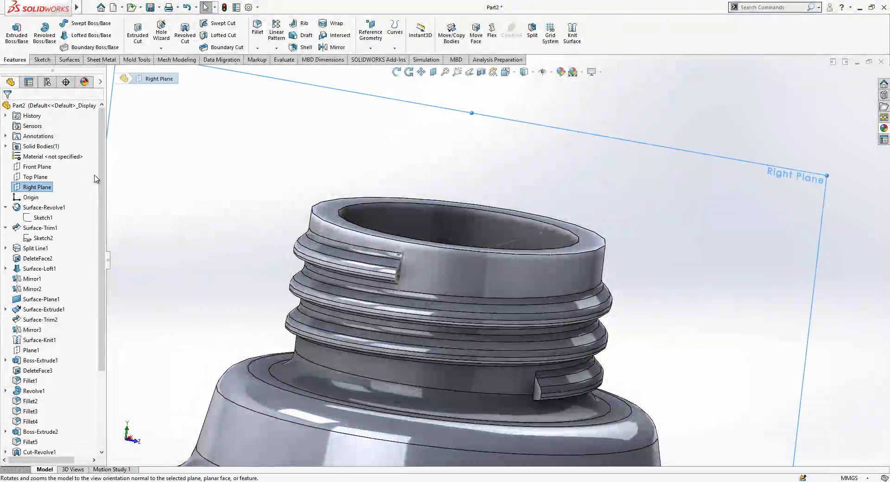
pyautogui.hotkey('ctrl', '8')
pyautogui.scroll(5, 443, 187)
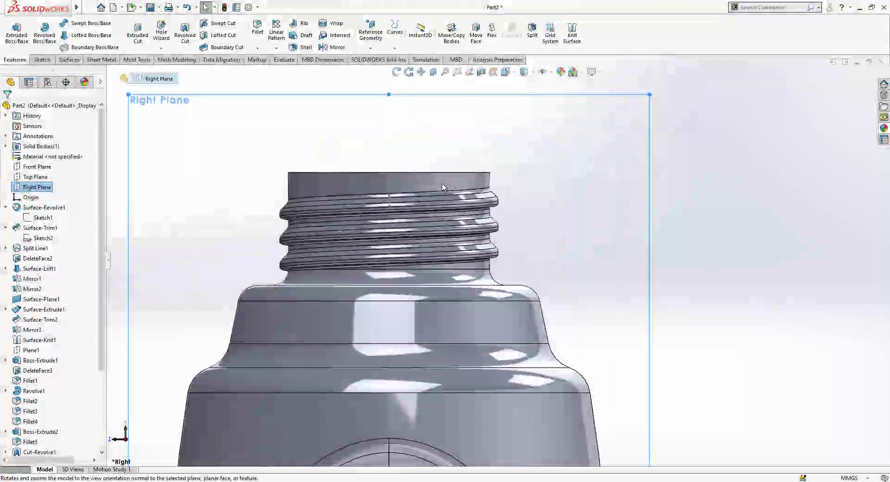
pyautogui.scroll(2, 417, 192)
pyautogui.scroll(-2, 398, 210)
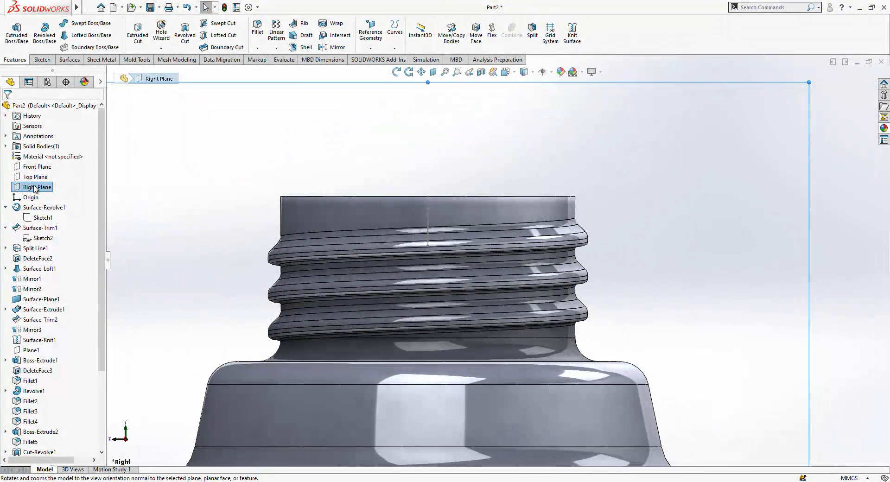
pyautogui.rightClick(34, 187)
pyautogui.click(55, 171)
# Sketch a slightly inclined line about 11.6 mm long in the empty space beside the neck.
pyautogui.click(59, 24)
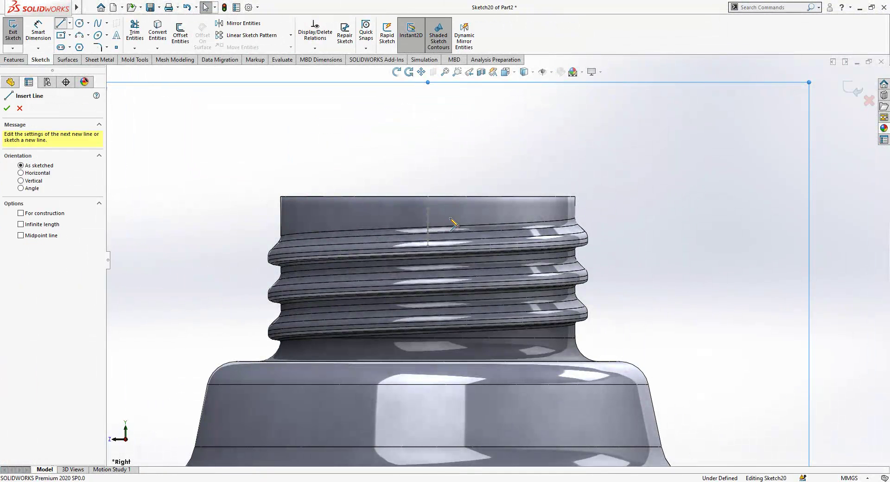
pyautogui.scroll(5, 419, 242)
pyautogui.moveTo(419, 241); pyautogui.dragTo(496, 262, button='middle')
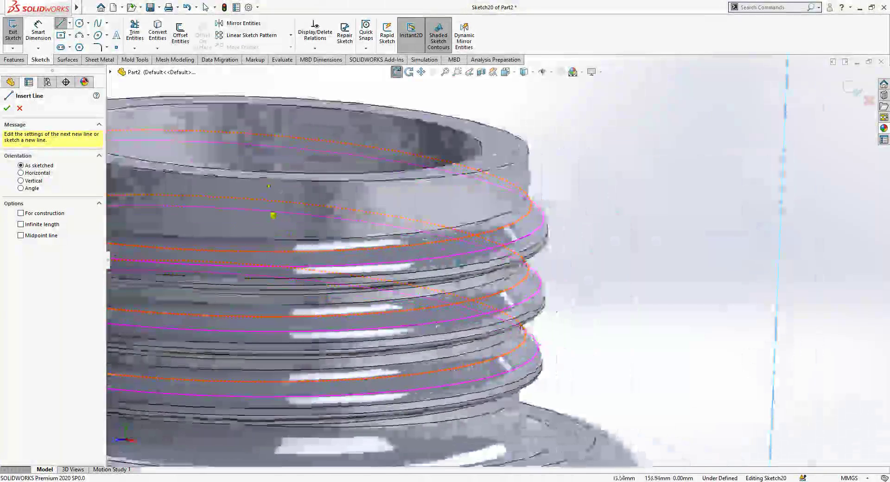
pyautogui.scroll(-3, 508, 250)
pyautogui.scroll(2, 299, 224)
pyautogui.scroll(4, 343, 238)
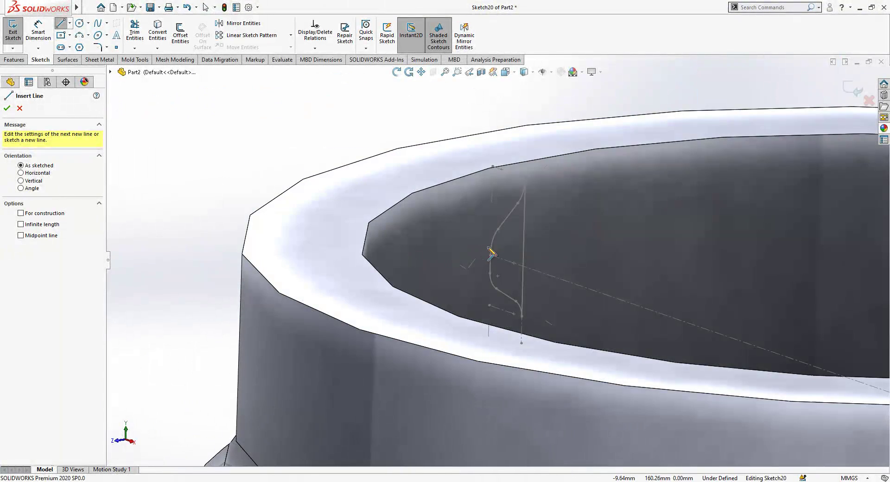
pyautogui.scroll(-6, 494, 264)
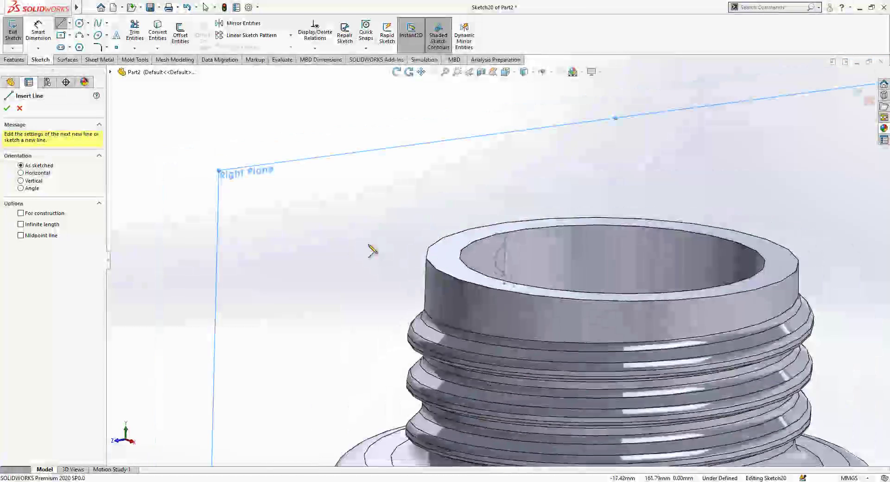
pyautogui.click(290, 293)
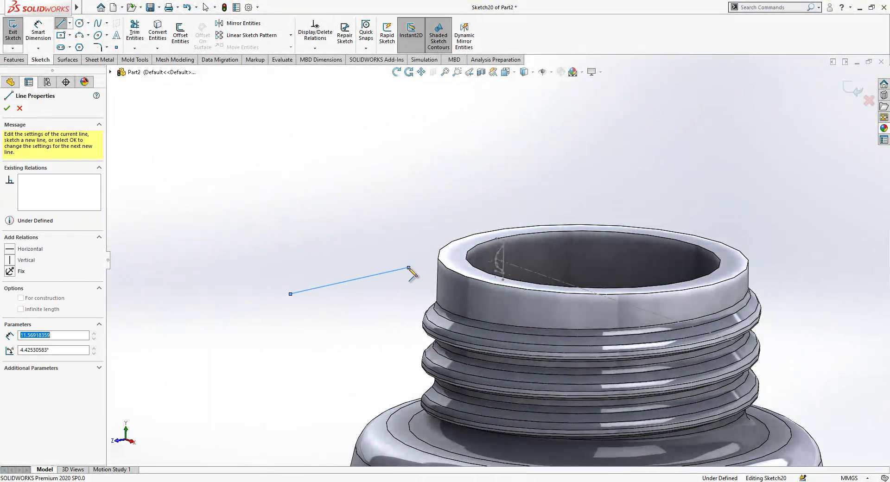
pyautogui.press('Escape')
# Make the inclined line's end nearest the neck coincident with the thread profile's outer point.
pyautogui.click(408, 268)
pyautogui.keyDown('ctrl'); pyautogui.click(496, 259); pyautogui.keyUp('ctrl')
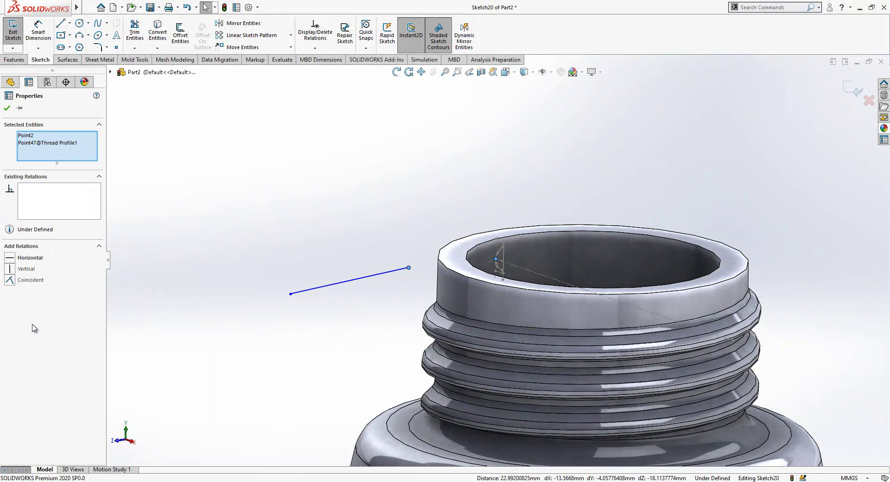
pyautogui.click(30, 281)
pyautogui.click(375, 298)
# Move the inclined line's free end to a spot just outside the neck's silhouette.
pyautogui.scroll(1, 504, 293)
pyautogui.moveTo(504, 293)
pyautogui.mouseDown(button='middle')
pyautogui.moveTo(629, 279)
pyautogui.moveTo(637, 320)
pyautogui.mouseUp(button='middle')
pyautogui.click(508, 74)
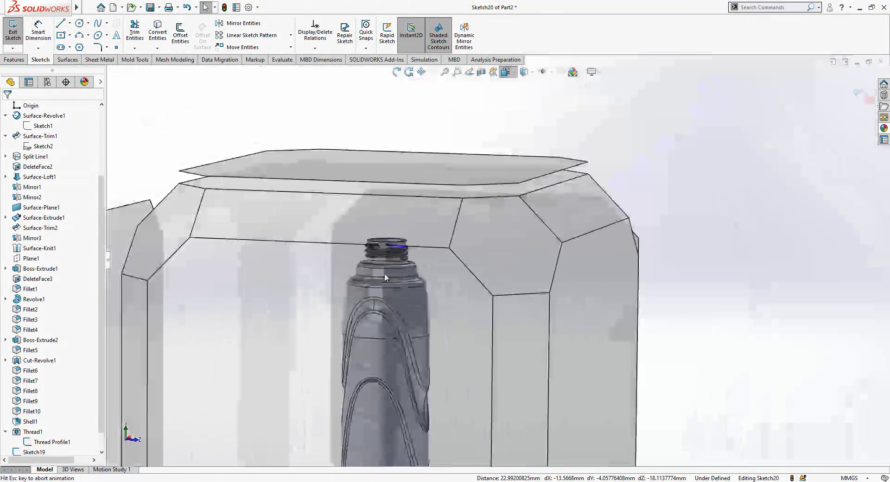
pyautogui.click(274, 320)
pyautogui.scroll(-8, 537, 123)
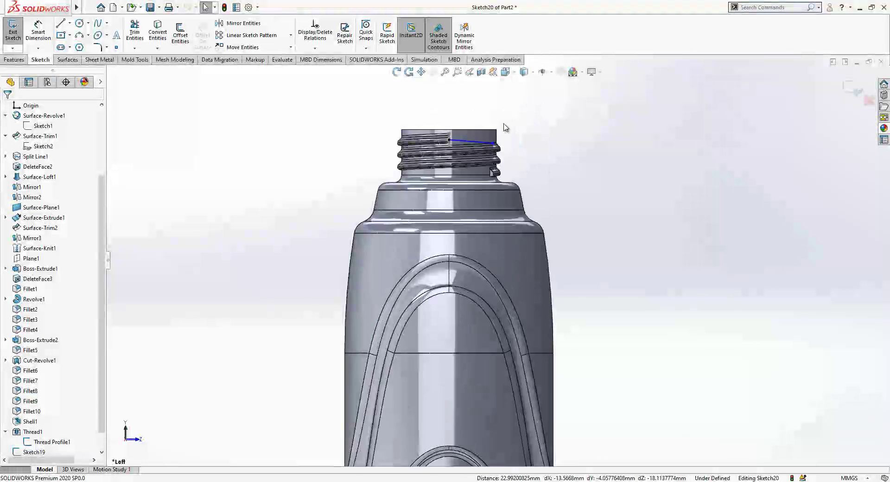
pyautogui.click(520, 174)
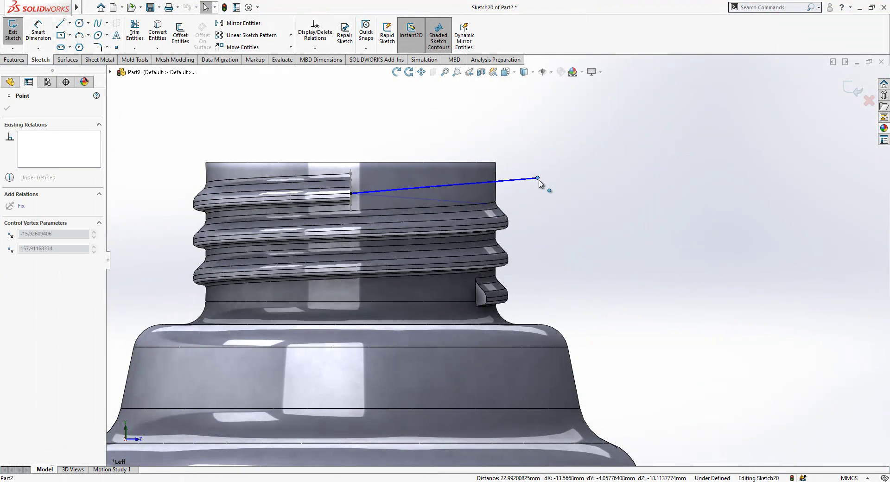
pyautogui.moveTo(539, 181); pyautogui.dragTo(539, 183)
# Make the inclined line tangent to the thread's outer helical edge and exit the sketch.
pyautogui.keyDown('ctrl'); pyautogui.click(442, 188); pyautogui.keyUp('ctrl')
pyautogui.keyDown('ctrl'); pyautogui.click(342, 196); pyautogui.keyUp('ctrl')
pyautogui.click(348, 138)
pyautogui.click(342, 197)
pyautogui.keyDown('ctrl'); pyautogui.click(369, 192); pyautogui.keyUp('ctrl')
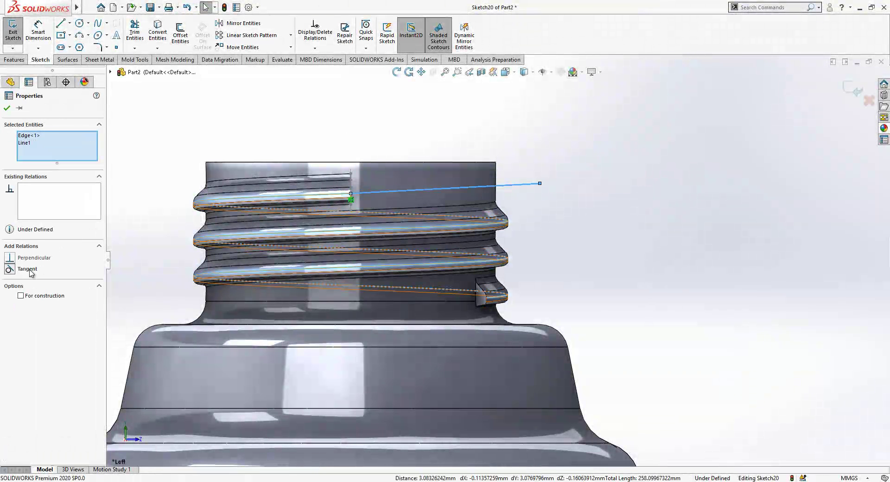
pyautogui.click(28, 269)
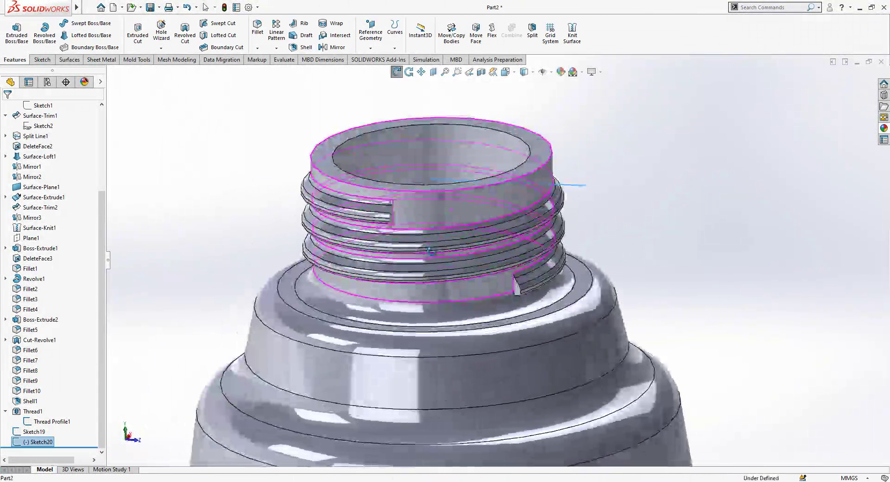
# Create a reference plane coincident with the inclined line and the construction line across the mouth.
pyautogui.click(395, 48)
pyautogui.click(370, 48)
pyautogui.click(459, 73)
pyautogui.click(470, 194)
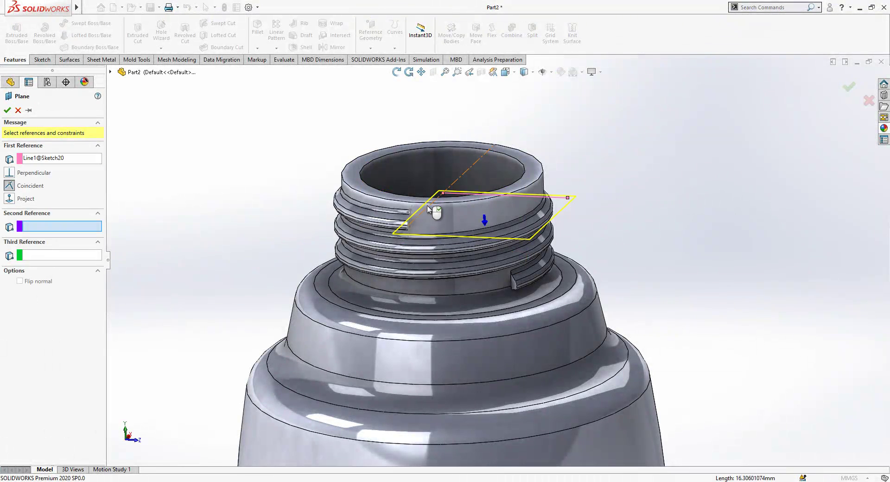
pyautogui.click(418, 215)
pyautogui.moveTo(453, 205)
pyautogui.mouseDown(button='middle')
pyautogui.moveTo(443, 167)
pyautogui.moveTo(455, 243)
pyautogui.mouseUp(button='middle')
pyautogui.scroll(1, 457, 242)
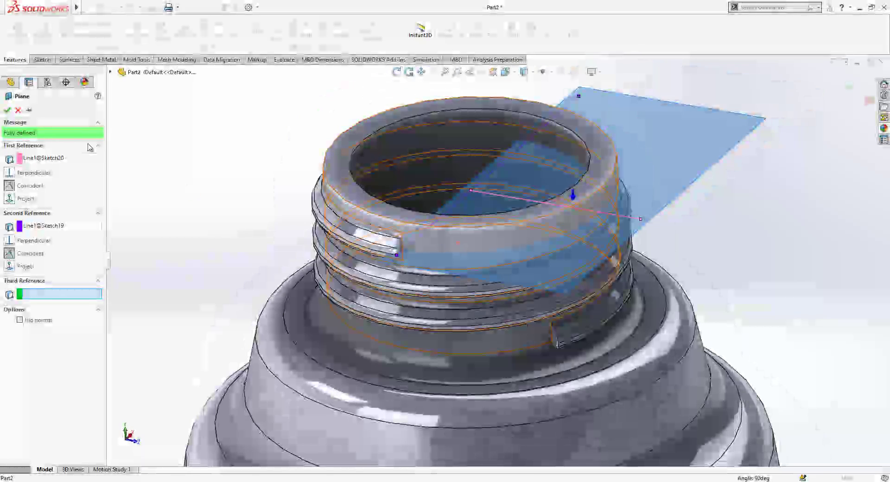
pyautogui.click(8, 111)
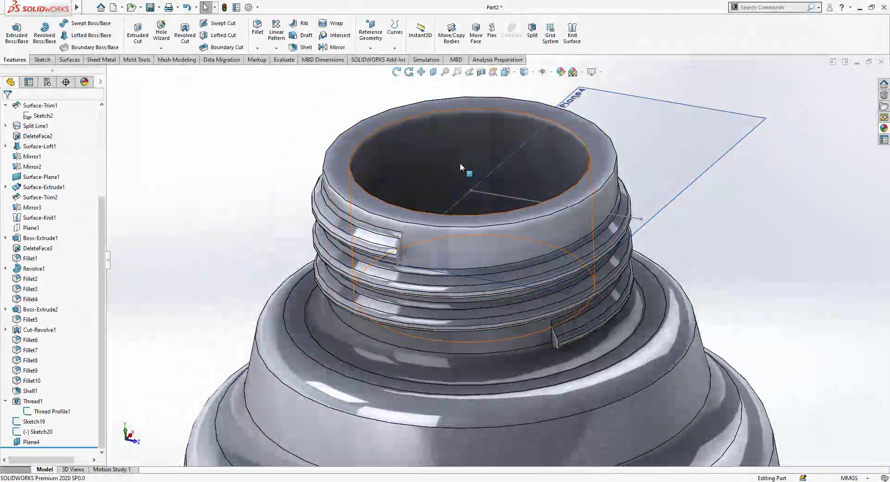
# On the new plane, sketch a three-point arc of about 13.5 mm radius starting at the thread's cut-off end.
pyautogui.click(656, 82)
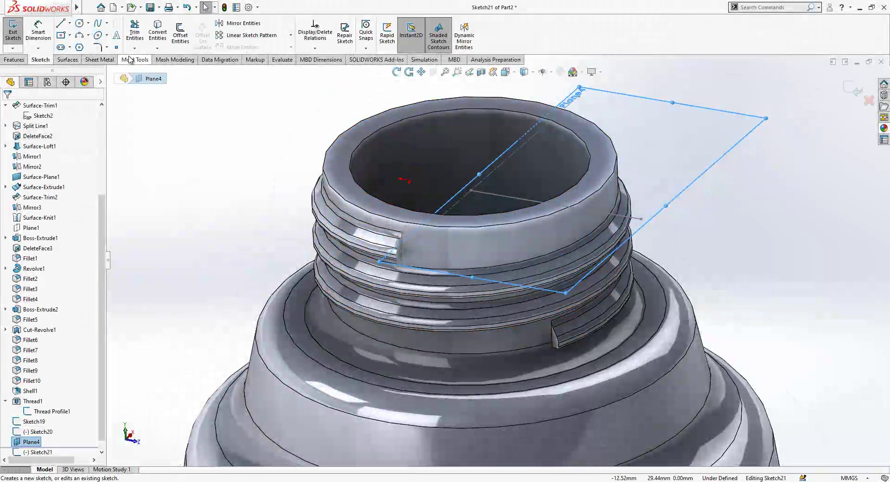
pyautogui.click(85, 39)
pyautogui.scroll(-6, 394, 269)
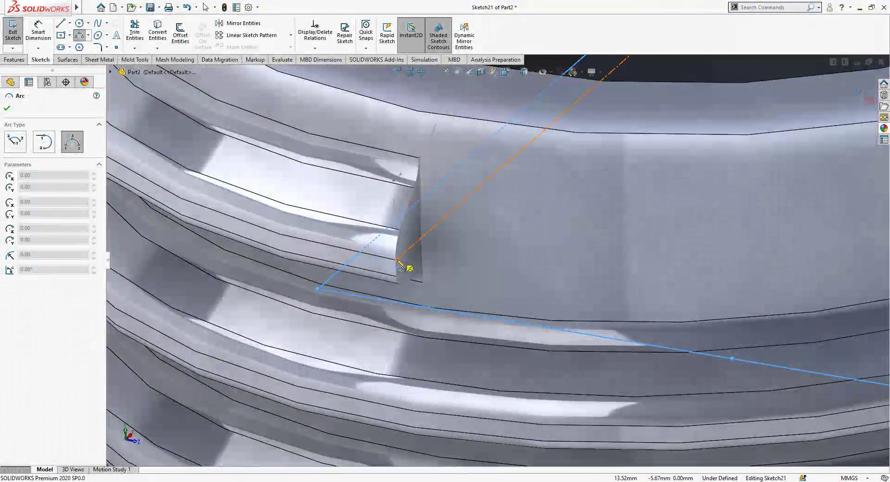
pyautogui.click(400, 268)
pyautogui.scroll(6, 403, 266)
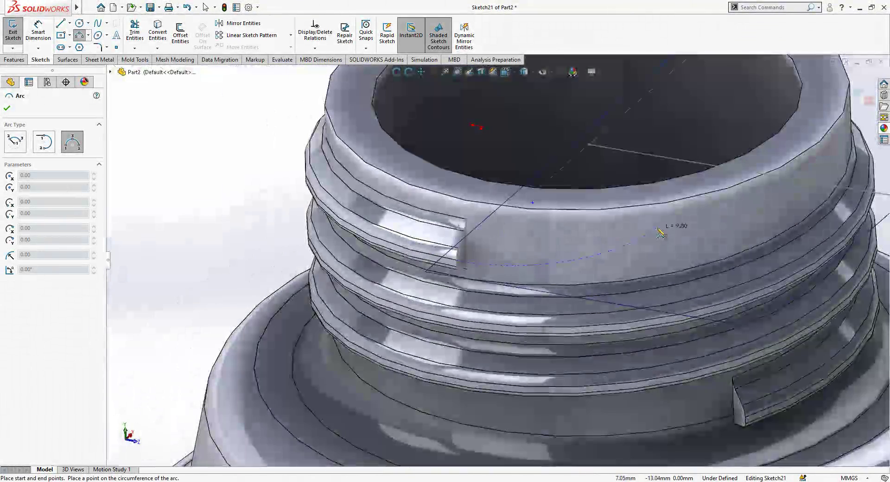
pyautogui.click(577, 254)
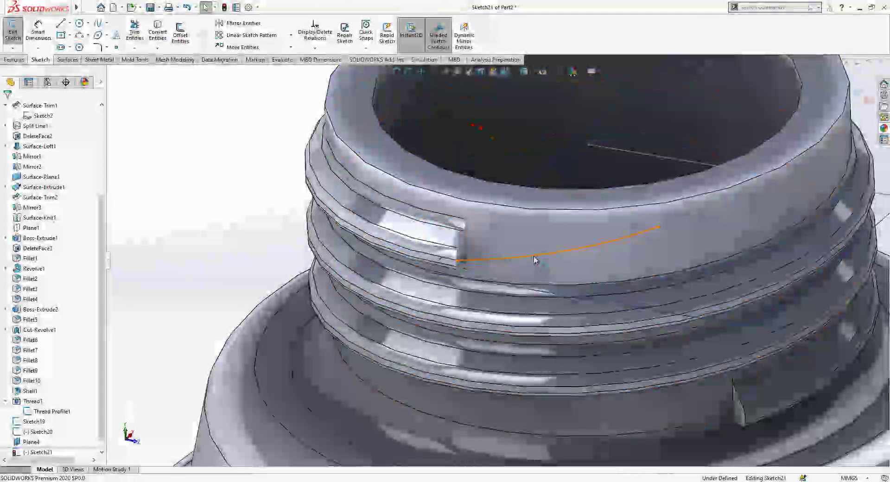
pyautogui.keyDown('ctrl'); pyautogui.click(448, 262); pyautogui.keyUp('ctrl')
pyautogui.click(234, 213)
pyautogui.click(422, 256)
pyautogui.keyDown('ctrl'); pyautogui.click(475, 261); pyautogui.keyUp('ctrl')
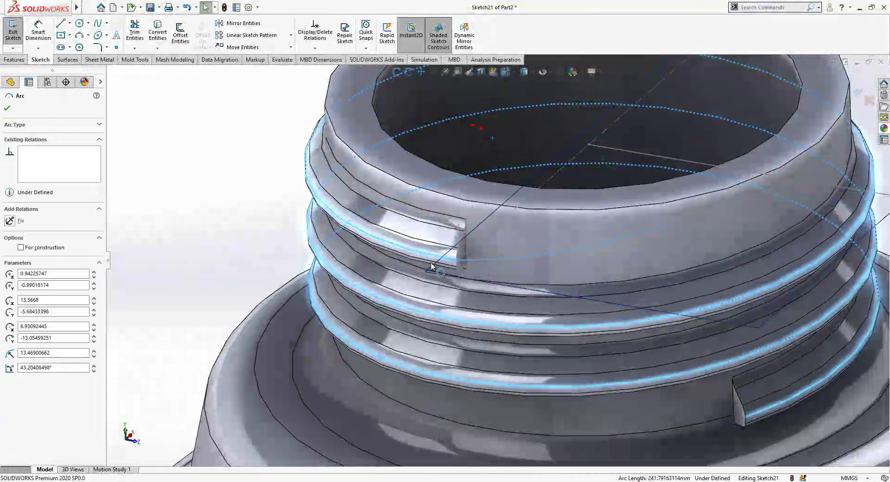
pyautogui.click(213, 218)
# Sketch a construction line about 28.7 mm long from the arc's start point, running away from the arc and square to the mouth's centerline.
pyautogui.scroll(4, 465, 243)
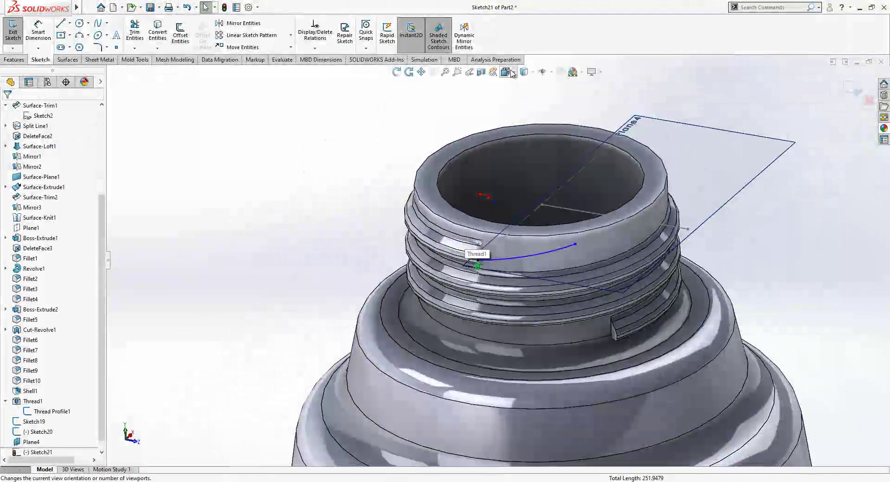
pyautogui.click(512, 73)
pyautogui.click(386, 204)
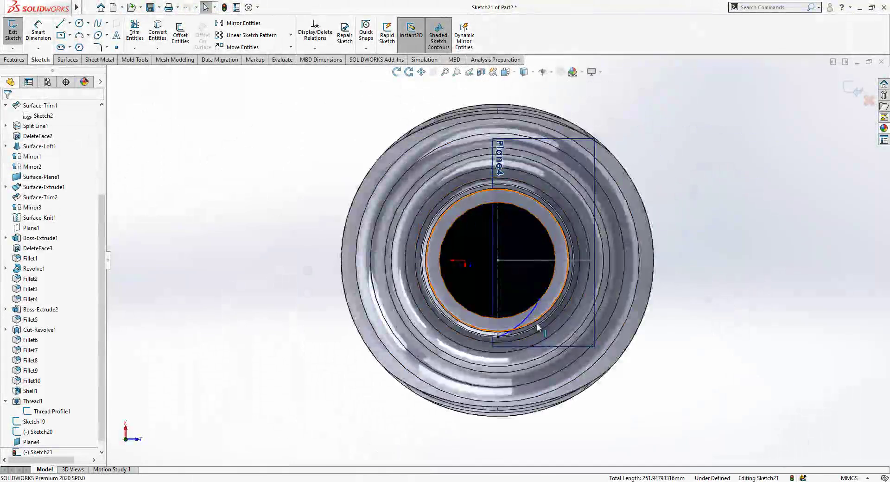
pyautogui.scroll(-6, 537, 323)
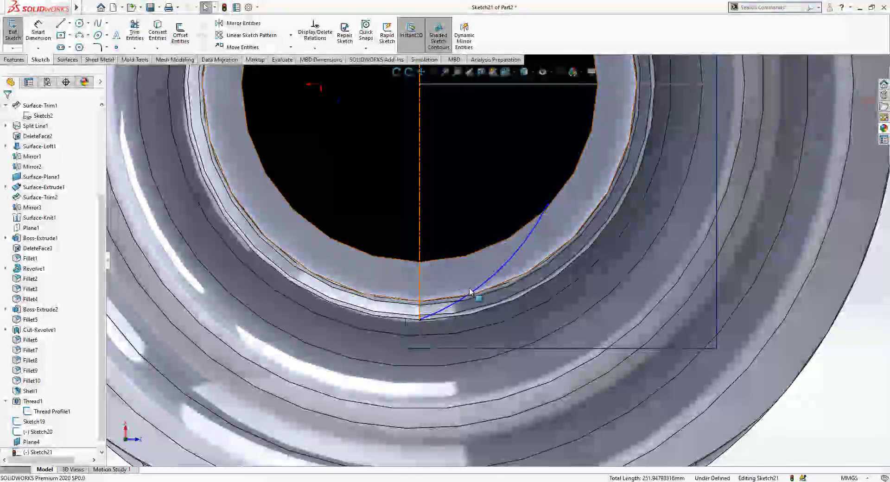
pyautogui.scroll(4, 470, 291)
pyautogui.scroll(-3, 444, 300)
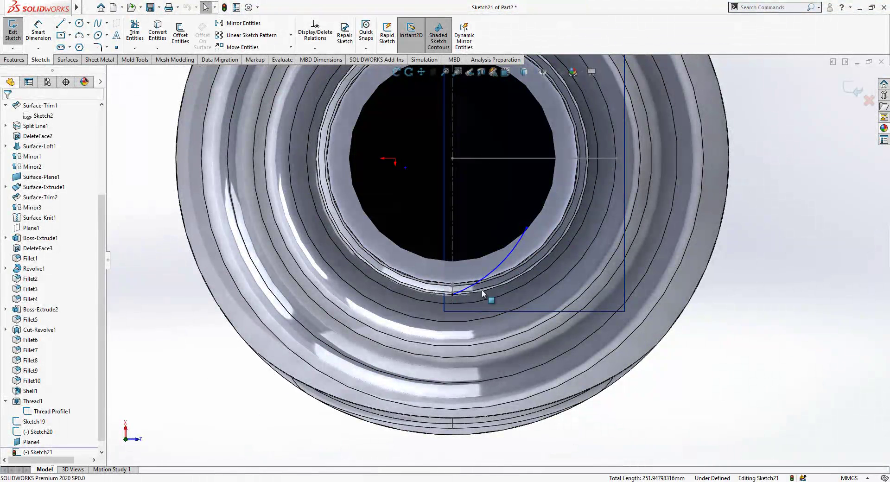
pyautogui.press('l')
pyautogui.click(453, 294)
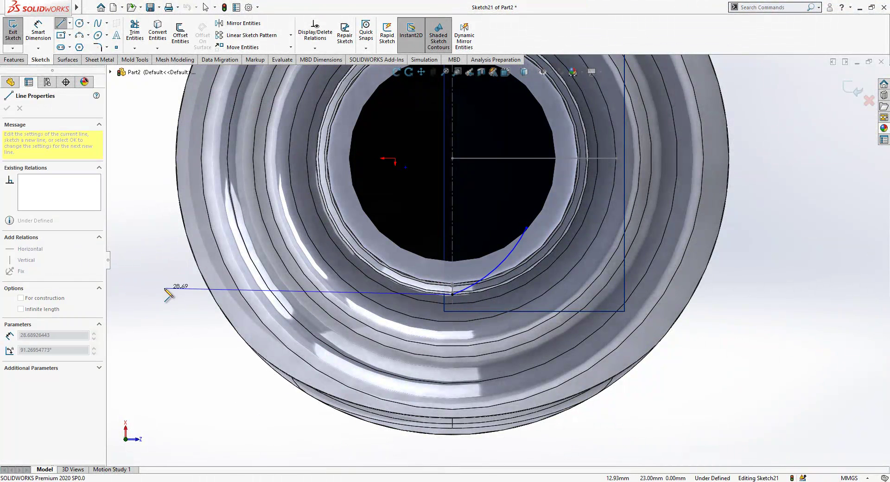
pyautogui.click(164, 294)
pyautogui.press('Escape')
pyautogui.click(200, 293)
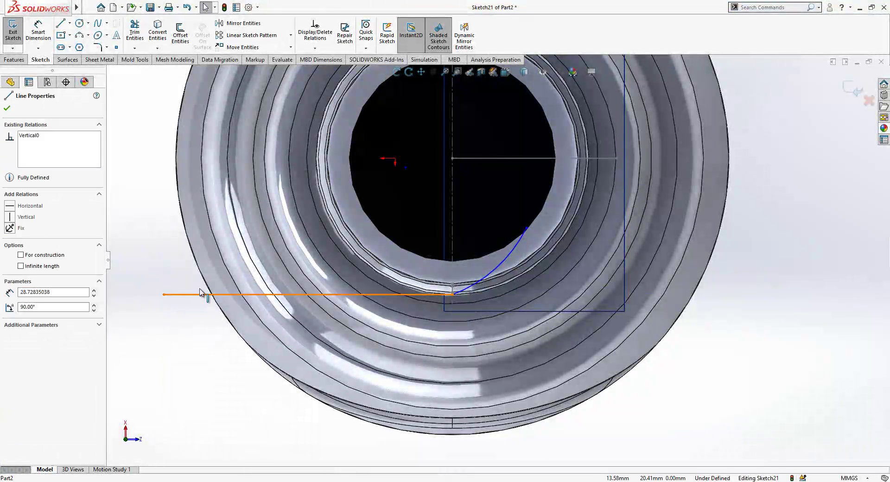
pyautogui.click(234, 270)
# Make the arc tangent to the construction line.
pyautogui.click(425, 295)
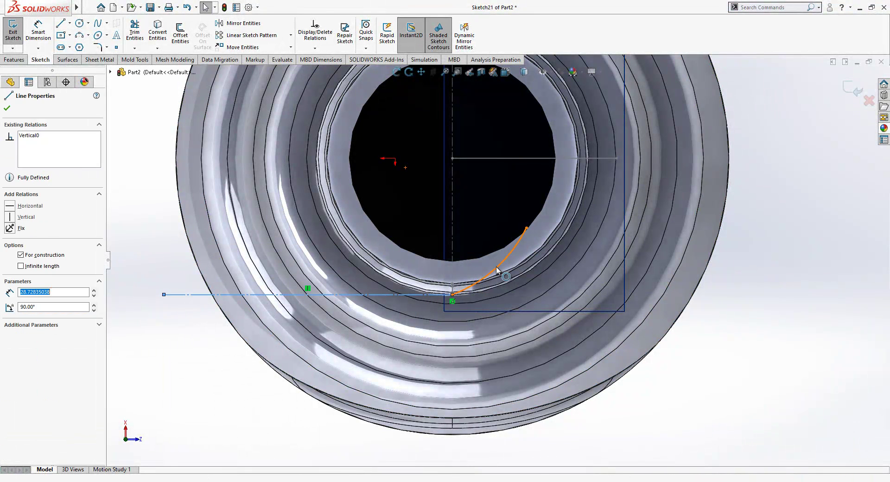
pyautogui.keyDown('ctrl'); pyautogui.click(487, 275); pyautogui.keyUp('ctrl')
pyautogui.click(27, 259)
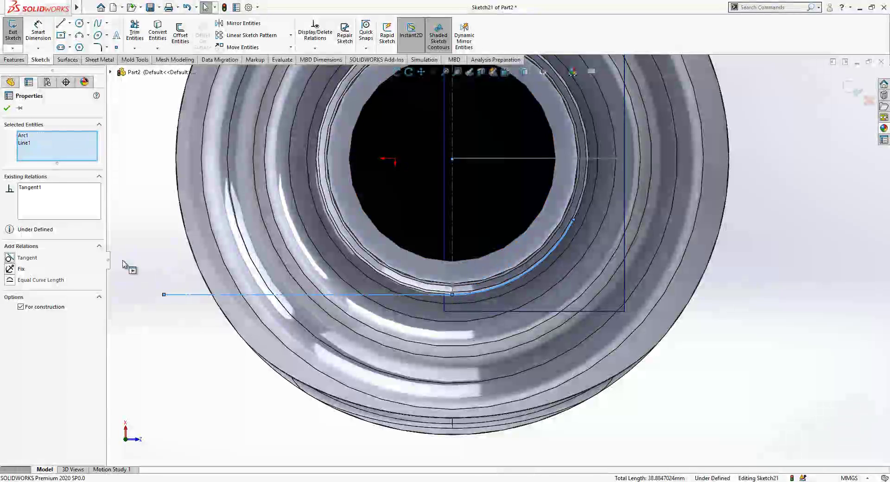
pyautogui.click(125, 264)
# Pull the arc's free end inward so it runs into the neck wall, and exit the sketch.
pyautogui.moveTo(573, 219); pyautogui.dragTo(542, 230)
pyautogui.press('Escape')
pyautogui.scroll(2, 521, 290)
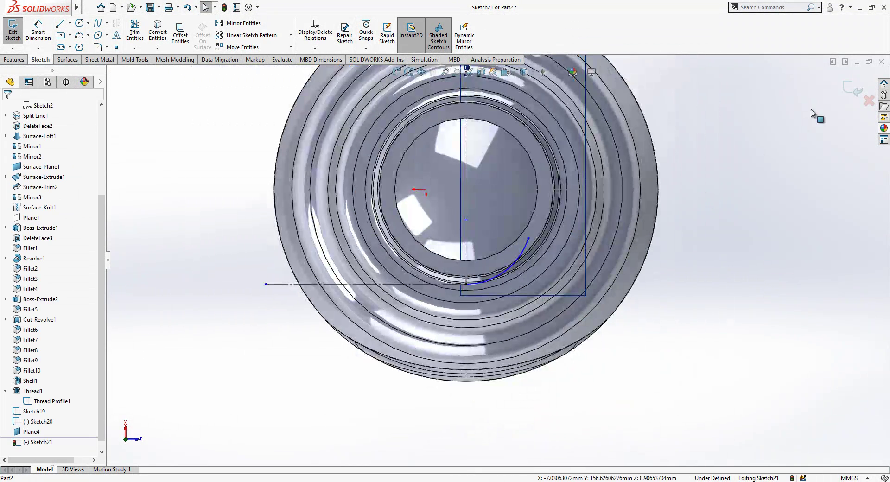
pyautogui.click(851, 88)
# Create a swept boss of the thread profile sketch along the new arc sketch.
pyautogui.moveTo(542, 324)
pyautogui.mouseDown(button='middle')
pyautogui.moveTo(510, 179)
pyautogui.moveTo(552, 286)
pyautogui.mouseUp(button='middle')
pyautogui.scroll(2, 552, 286)
pyautogui.scroll(-6, 444, 144)
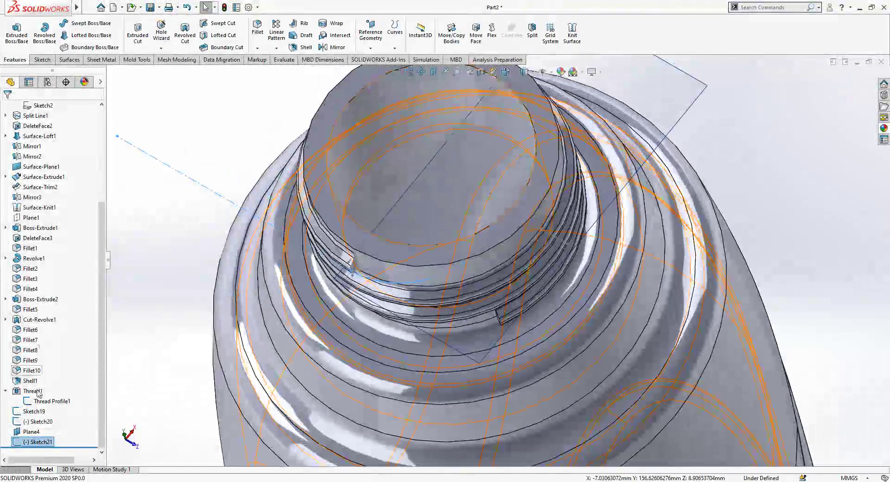
pyautogui.click(42, 402)
pyautogui.click(88, 24)
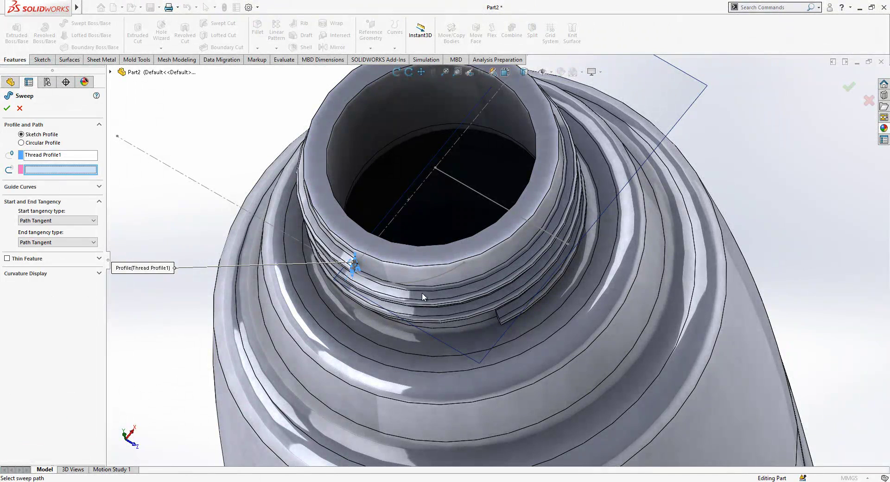
pyautogui.click(424, 280)
pyautogui.moveTo(437, 275); pyautogui.dragTo(486, 380, button='middle')
pyautogui.moveTo(368, 194); pyautogui.dragTo(362, 172, button='middle')
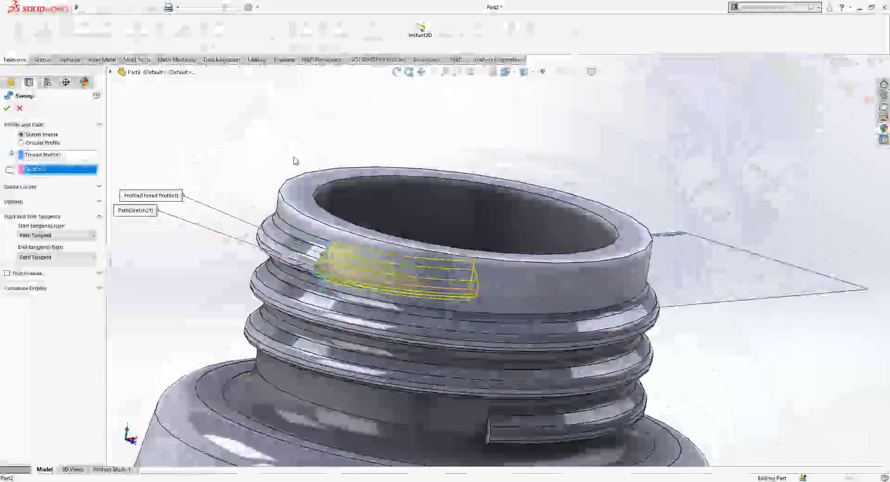
pyautogui.press('Return')
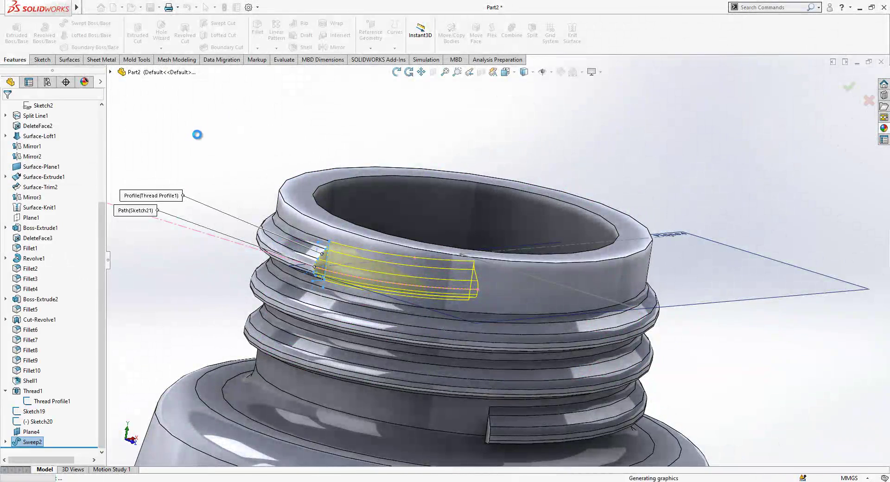
# Hide the leftover reference sketches and the inclined reference plane around the neck.
pyautogui.moveTo(351, 179); pyautogui.dragTo(443, 262, button='middle')
pyautogui.scroll(-3, 443, 262)
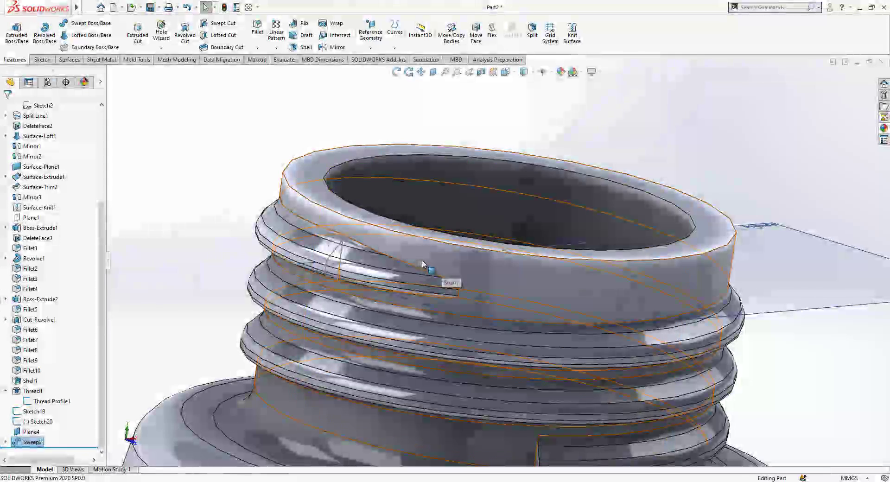
pyautogui.click(427, 256)
pyautogui.scroll(2, 353, 240)
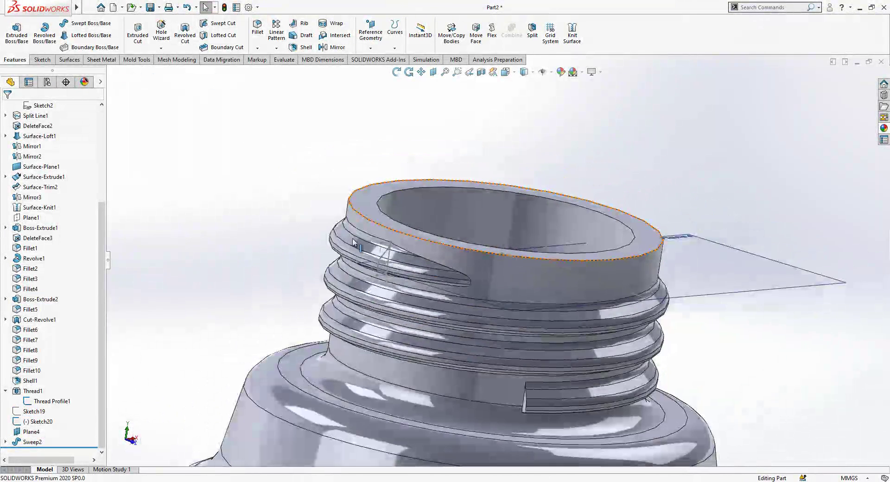
pyautogui.click(43, 421)
pyautogui.click(52, 405)
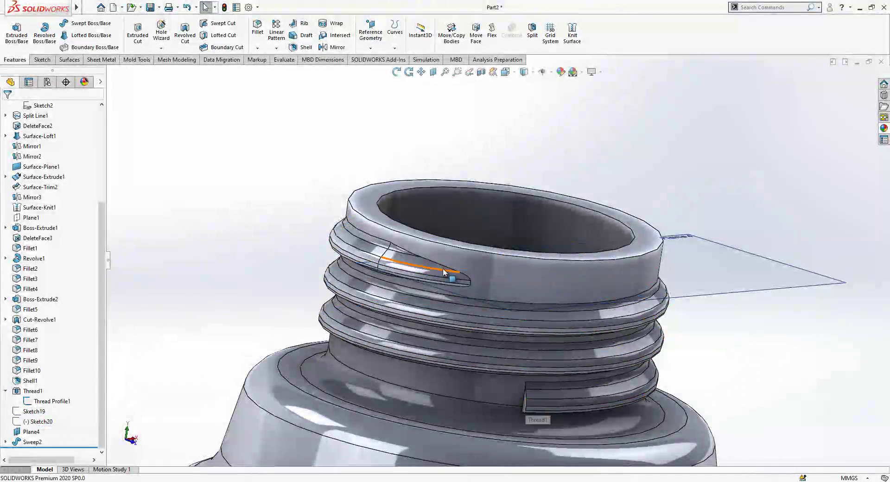
pyautogui.scroll(-3, 435, 278)
pyautogui.moveTo(431, 286); pyautogui.dragTo(471, 333, button='middle')
pyautogui.scroll(1, 471, 332)
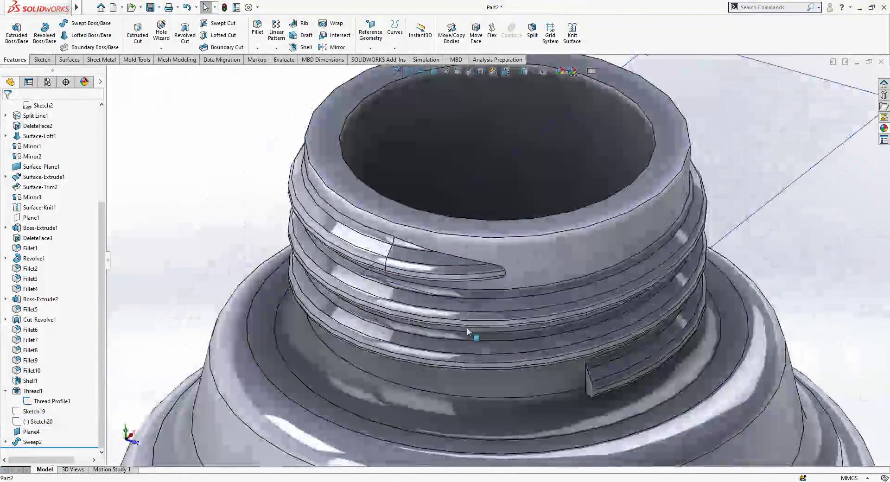
pyautogui.click(737, 204)
pyautogui.click(800, 168)
# Chamfer the inner and outer edges of the mouth rim at 0.5 mm and 45 degrees.
pyautogui.scroll(2, 510, 301)
pyautogui.moveTo(510, 304); pyautogui.dragTo(525, 272, button='middle')
pyautogui.click(351, 225)
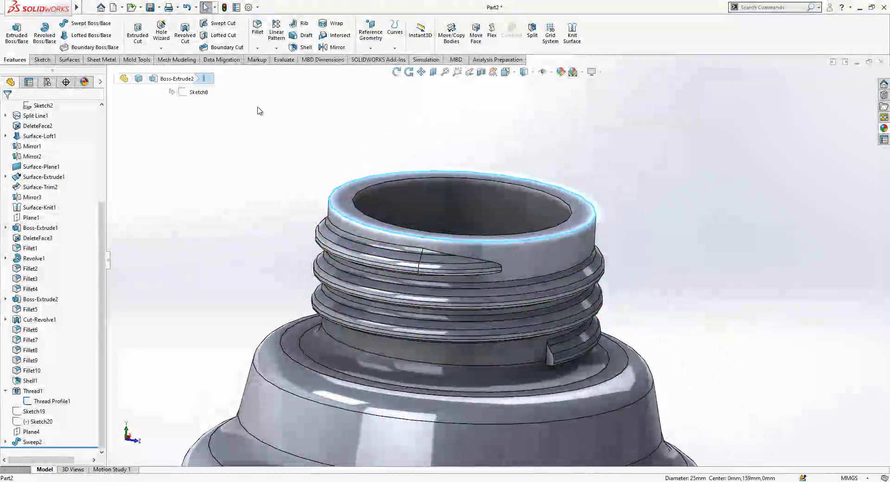
pyautogui.keyDown('ctrl'); pyautogui.click(364, 195); pyautogui.keyUp('ctrl')
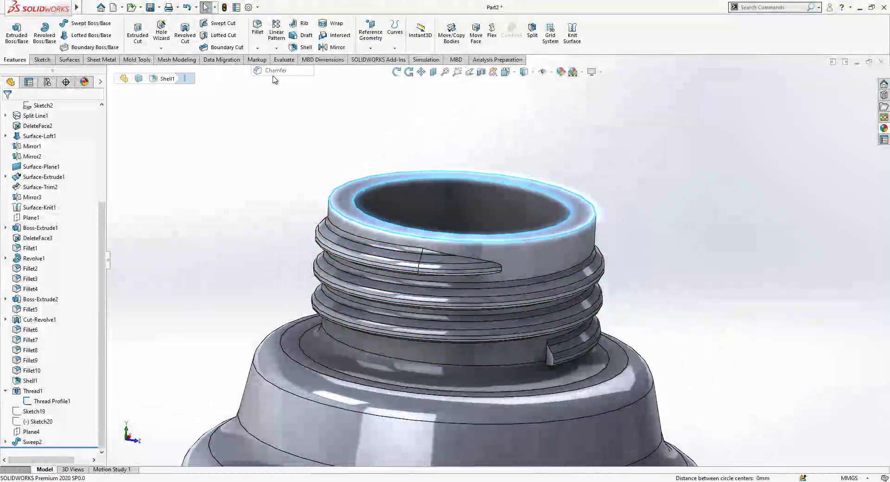
pyautogui.click(274, 73)
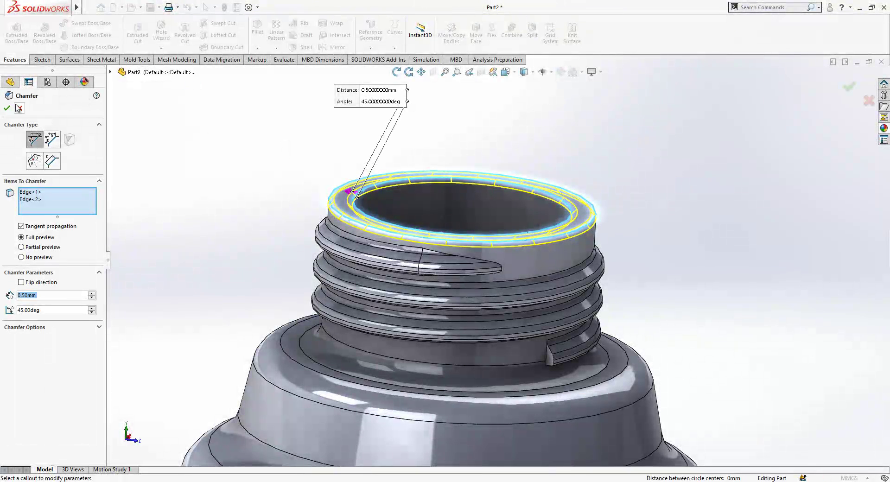
pyautogui.press('Return')
pyautogui.scroll(5, 402, 191)
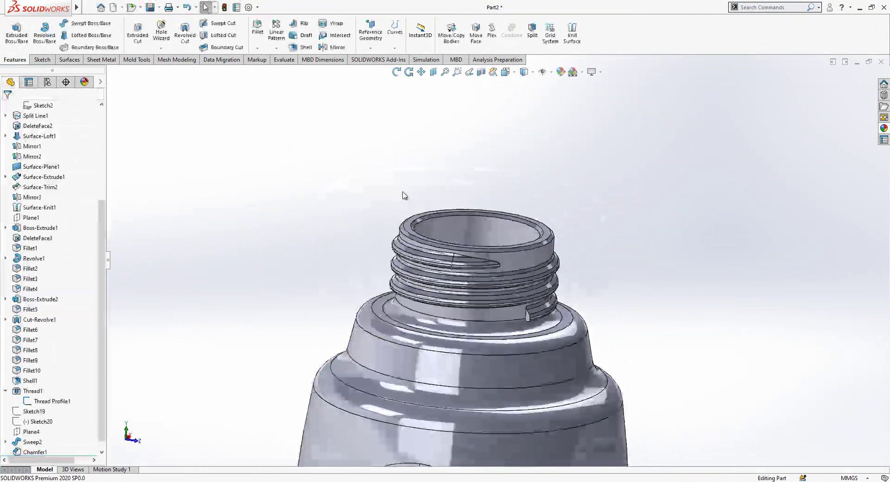
# Switch the display style to shaded without edges and inspect the whole bottle.
pyautogui.click(530, 74)
pyautogui.click(528, 97)
pyautogui.scroll(5, 557, 235)
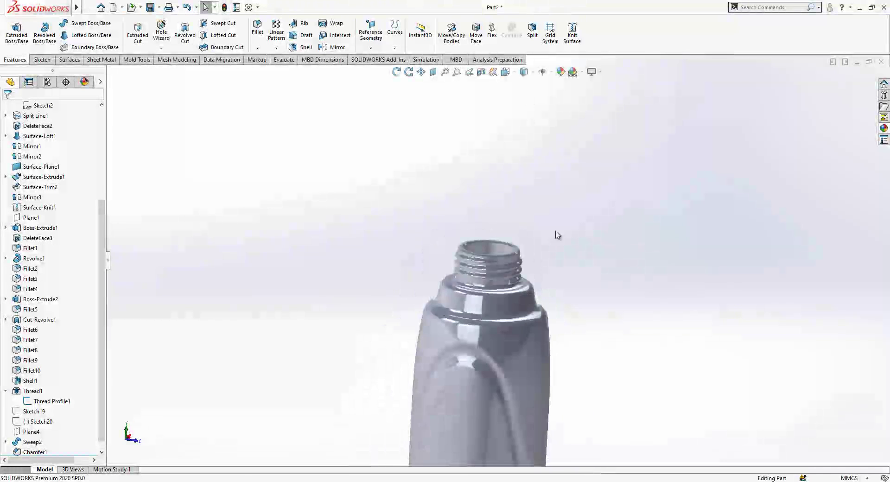
pyautogui.scroll(-4, 521, 374)
pyautogui.moveTo(508, 353)
pyautogui.mouseDown(button='middle')
pyautogui.moveTo(462, 319)
pyautogui.moveTo(486, 353)
pyautogui.moveTo(471, 253)
pyautogui.moveTo(505, 242)
pyautogui.moveTo(478, 173)
pyautogui.moveTo(491, 354)
pyautogui.moveTo(507, 367)
pyautogui.mouseUp(button='middle')
pyautogui.scroll(5, 517, 352)
pyautogui.scroll(-3, 523, 365)
pyautogui.scroll(-1, 509, 202)
pyautogui.scroll(1, 510, 249)
pyautogui.moveTo(510, 251); pyautogui.dragTo(525, 213, button='middle')
pyautogui.scroll(1, 524, 213)
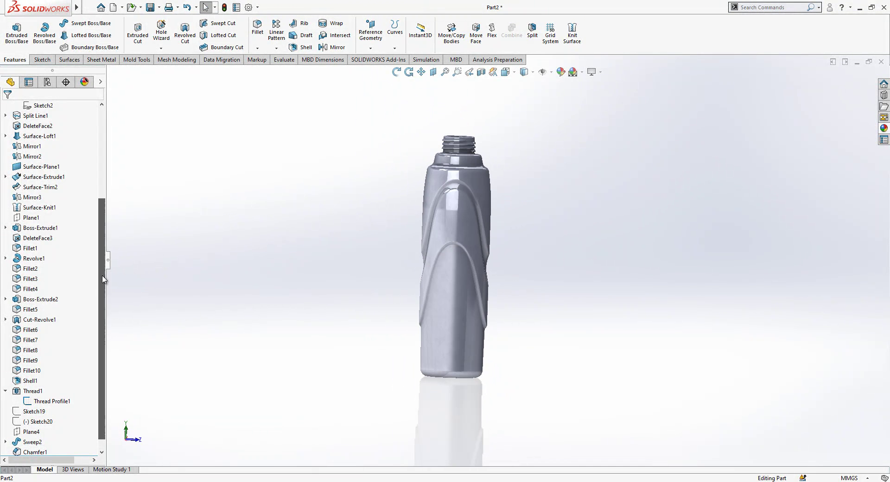
# Orient the view normal to the Front Plane and look over the bottle's front side.
pyautogui.moveTo(102, 278); pyautogui.dragTo(108, 161)
pyautogui.click(45, 167)
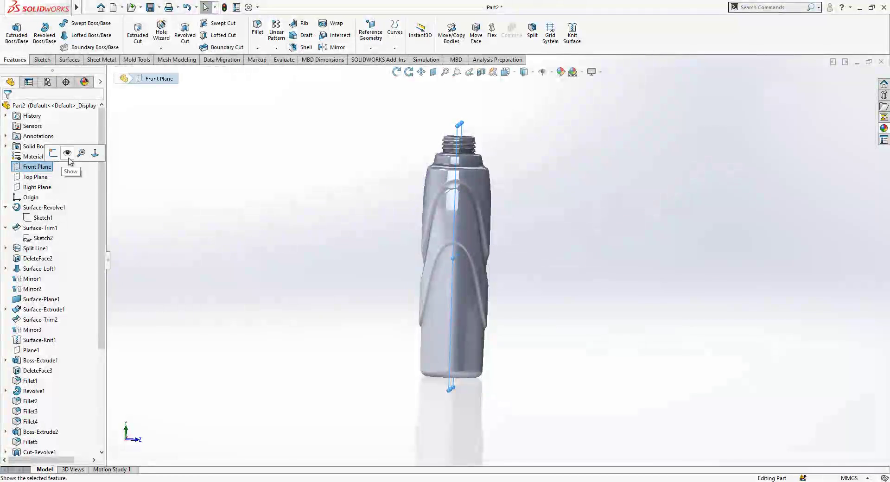
pyautogui.scroll(2, 483, 276)
pyautogui.scroll(-2, 626, 184)
pyautogui.click(571, 220)
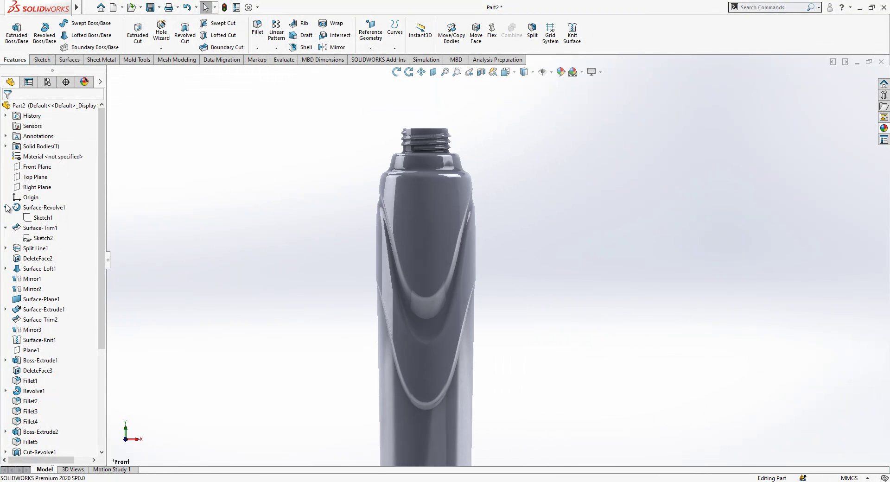
pyautogui.moveTo(102, 329); pyautogui.dragTo(113, 420)
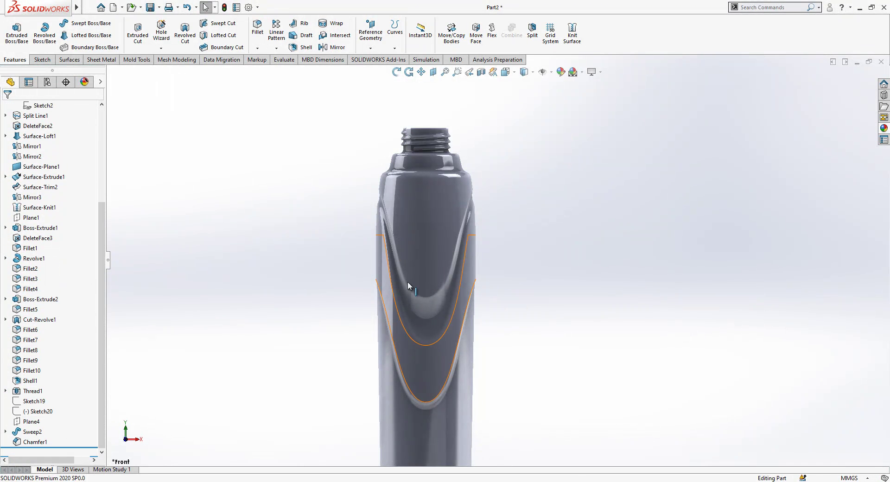
pyautogui.scroll(-3, 408, 282)
pyautogui.moveTo(448, 309); pyautogui.dragTo(400, 295, button='middle')
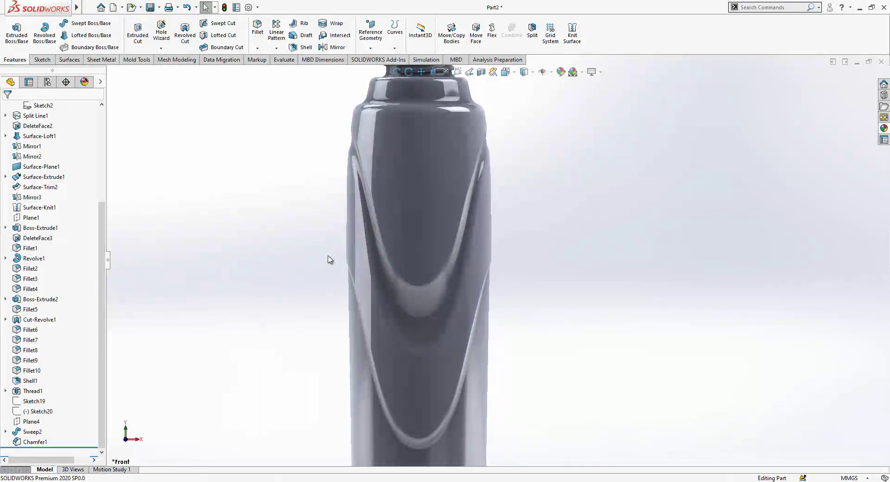
pyautogui.scroll(3, 413, 263)
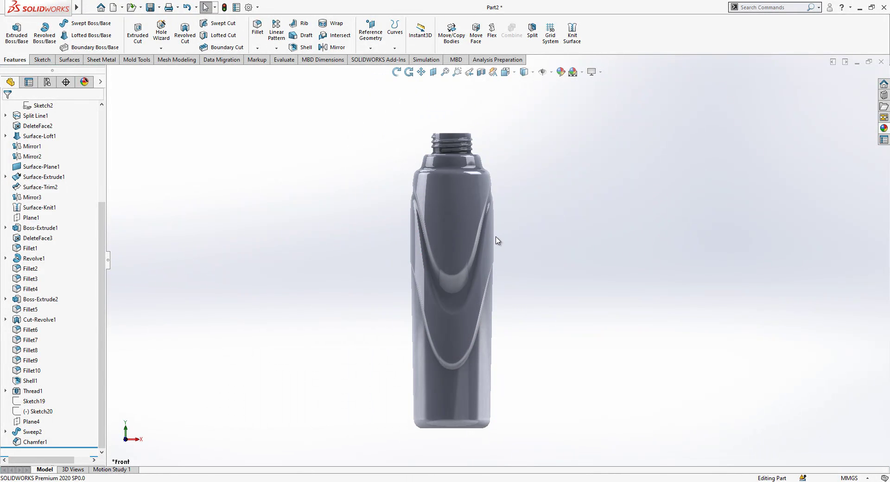
# Apply a plain white scene and turn on perspective display for the shaded bottle.
pyautogui.click(581, 74)
pyautogui.click(594, 29)
pyautogui.scroll(-1, 442, 268)
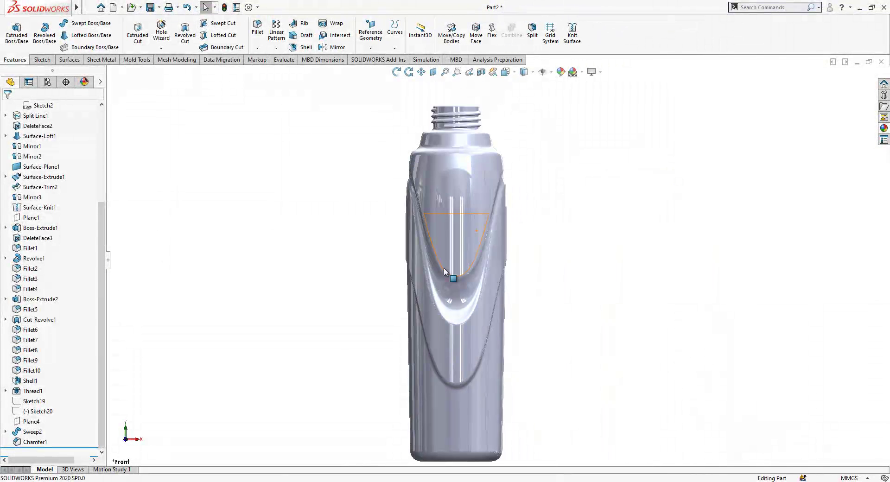
pyautogui.click(601, 72)
pyautogui.click(608, 119)
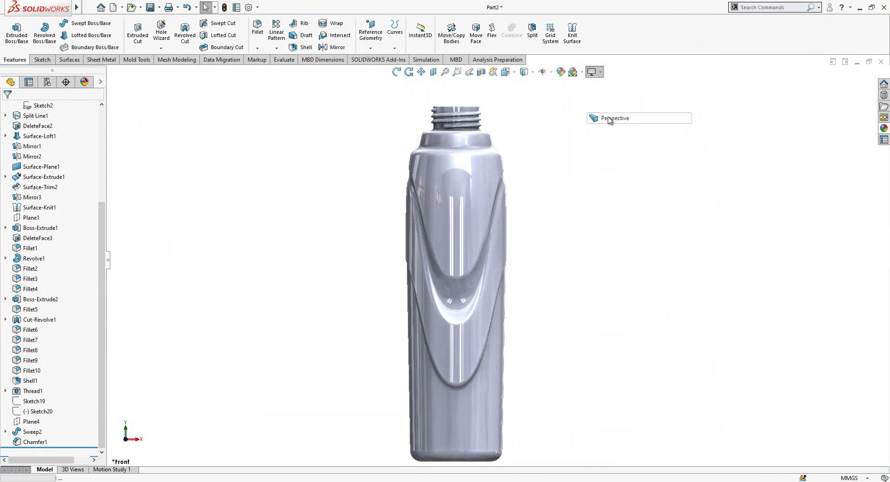
pyautogui.click(530, 73)
pyautogui.click(533, 98)
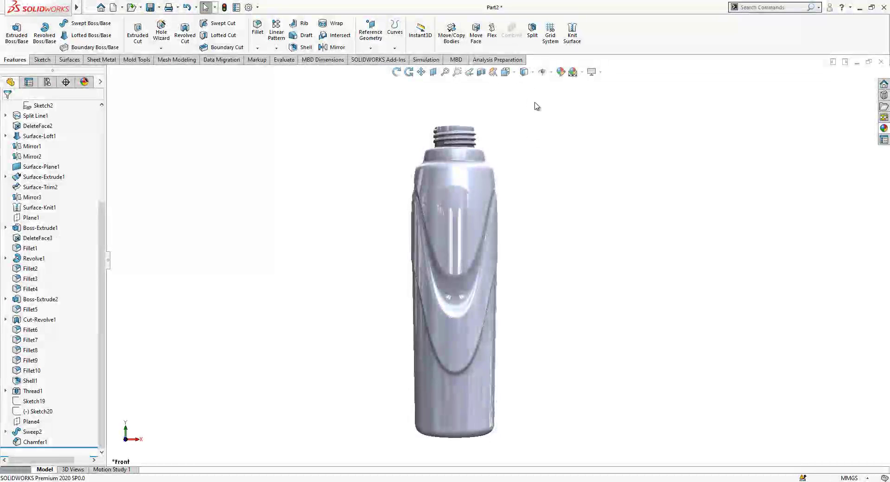
# Apply the sandblasted tungsten appearance to the bottle body.
pyautogui.scroll(-3, 439, 306)
pyautogui.click(887, 128)
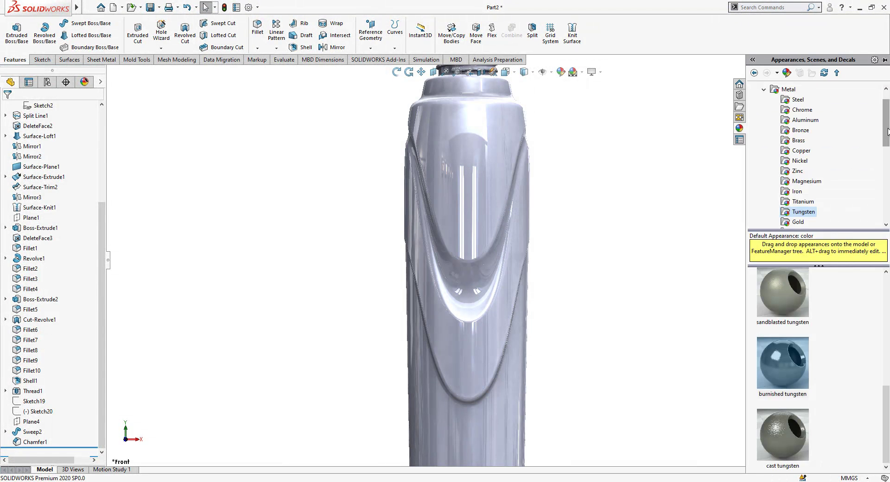
pyautogui.moveTo(790, 287); pyautogui.dragTo(463, 186)
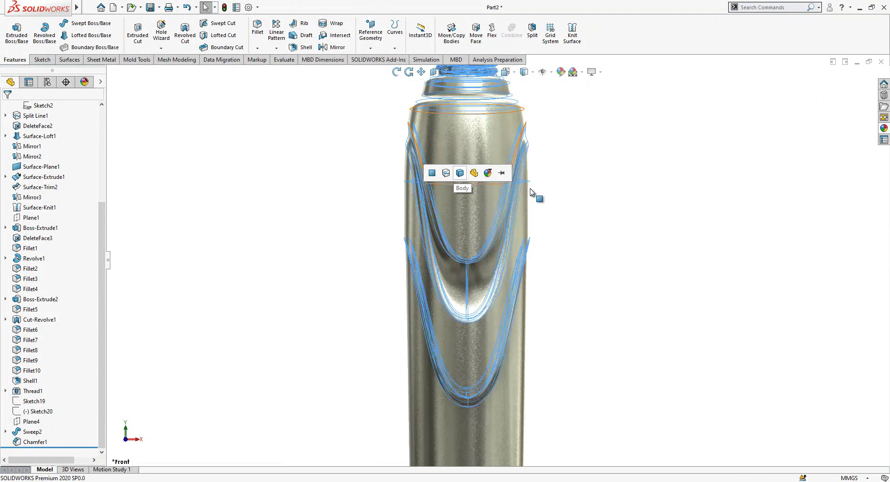
pyautogui.scroll(3, 533, 211)
pyautogui.scroll(-3, 534, 211)
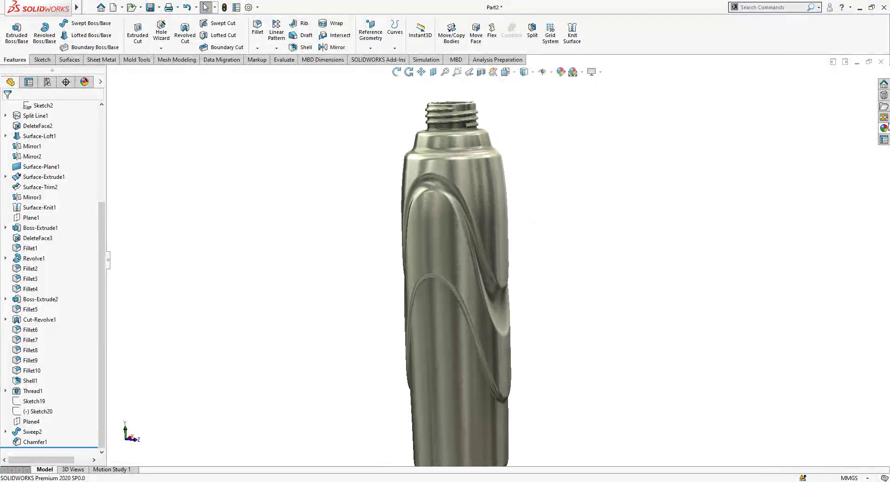
# Browse the plastic finishes and apply a low gloss plastic appearance to the bottle.
pyautogui.click(885, 129)
pyautogui.click(763, 91)
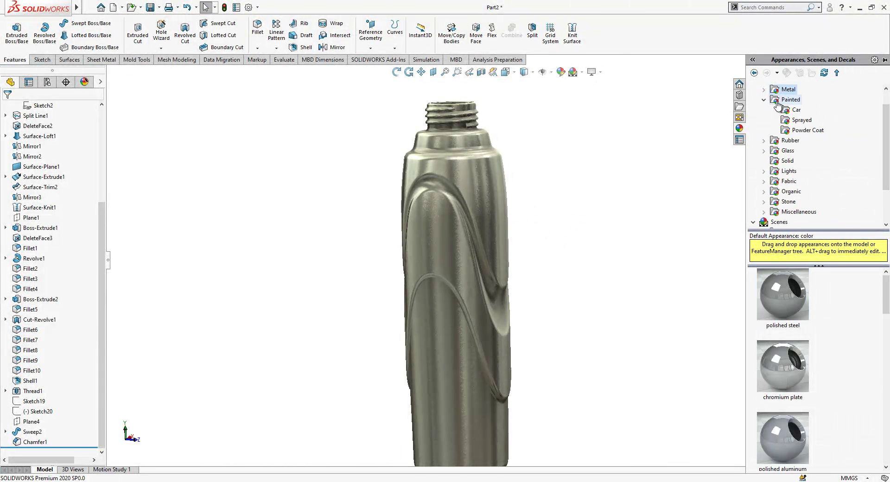
pyautogui.scroll(1, 783, 141)
pyautogui.click(764, 100)
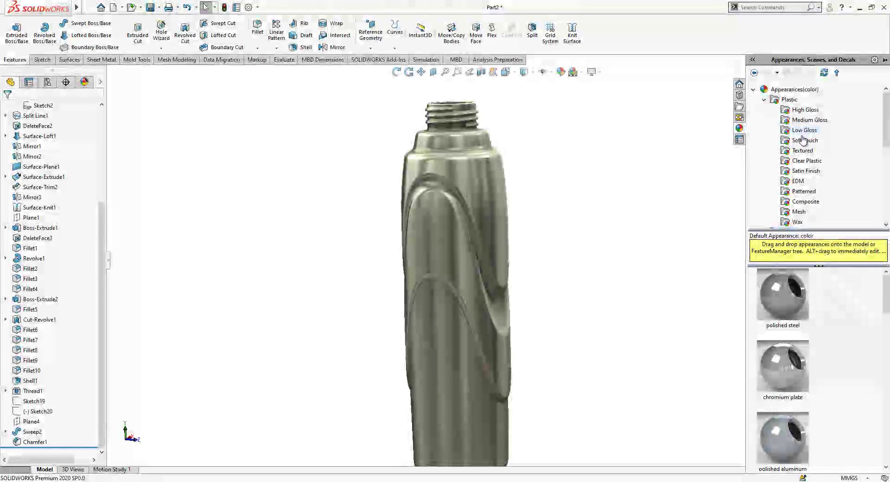
pyautogui.click(806, 141)
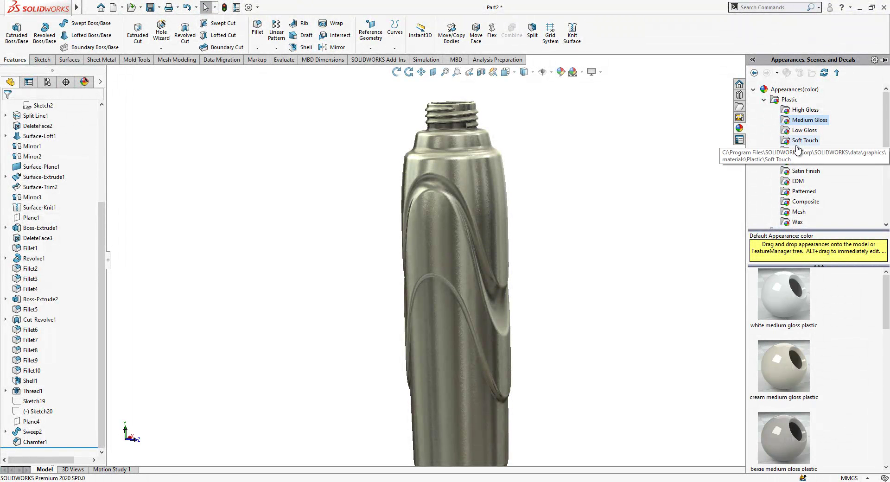
pyautogui.click(802, 111)
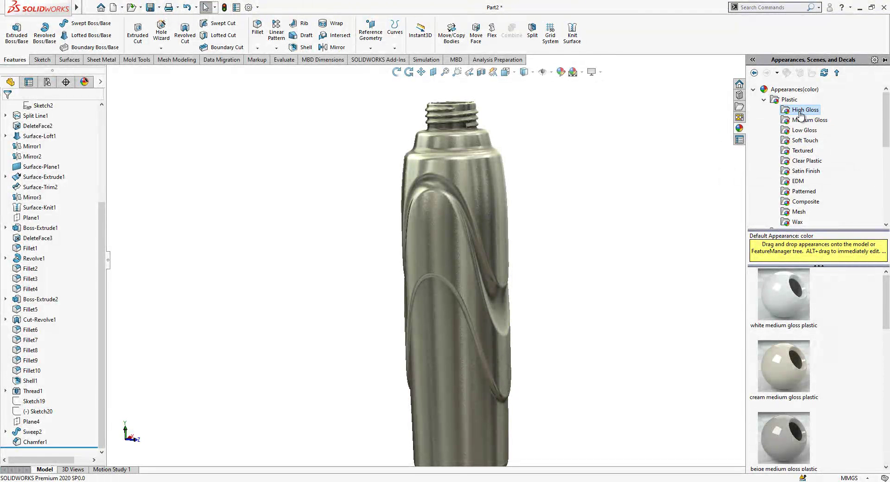
pyautogui.click(805, 141)
pyautogui.click(805, 132)
pyautogui.scroll(-1, 795, 367)
pyautogui.moveTo(793, 371); pyautogui.dragTo(473, 254)
pyautogui.click(486, 256)
pyautogui.scroll(-2, 487, 239)
pyautogui.moveTo(486, 238)
pyautogui.mouseDown(button='middle')
pyautogui.moveTo(477, 232)
pyautogui.moveTo(501, 236)
pyautogui.mouseUp(button='middle')
# Replace the bottle's appearance with a dark grey plastic.
pyautogui.click(884, 129)
pyautogui.moveTo(777, 311); pyautogui.dragTo(493, 238)
pyautogui.click(511, 225)
pyautogui.moveTo(606, 268)
pyautogui.mouseDown(button='middle')
pyautogui.moveTo(531, 258)
pyautogui.moveTo(487, 319)
pyautogui.mouseUp(button='middle')
pyautogui.scroll(2, 486, 320)
pyautogui.moveTo(486, 320)
pyautogui.mouseDown(button='middle')
pyautogui.moveTo(469, 356)
pyautogui.moveTo(566, 299)
pyautogui.moveTo(614, 218)
pyautogui.moveTo(587, 154)
pyautogui.mouseUp(button='middle')
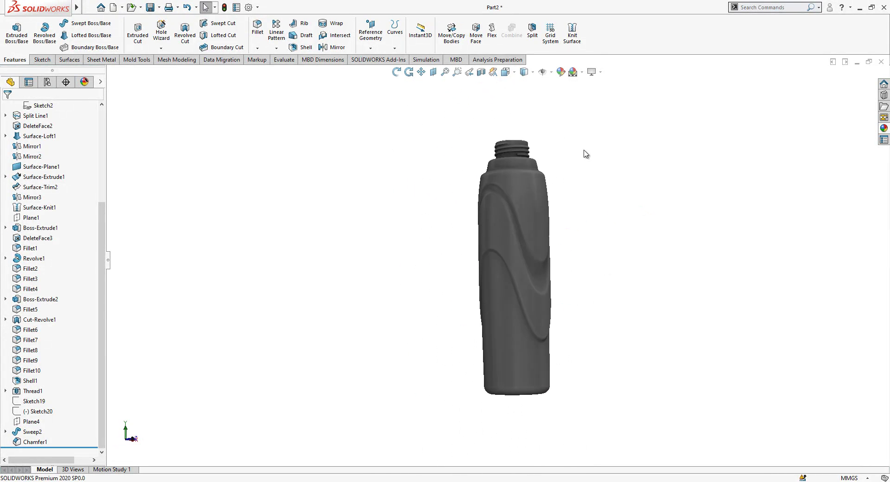
# Examine the finished bottle from the front, from behind and at an angle from above.
pyautogui.click(515, 74)
pyautogui.click(494, 230)
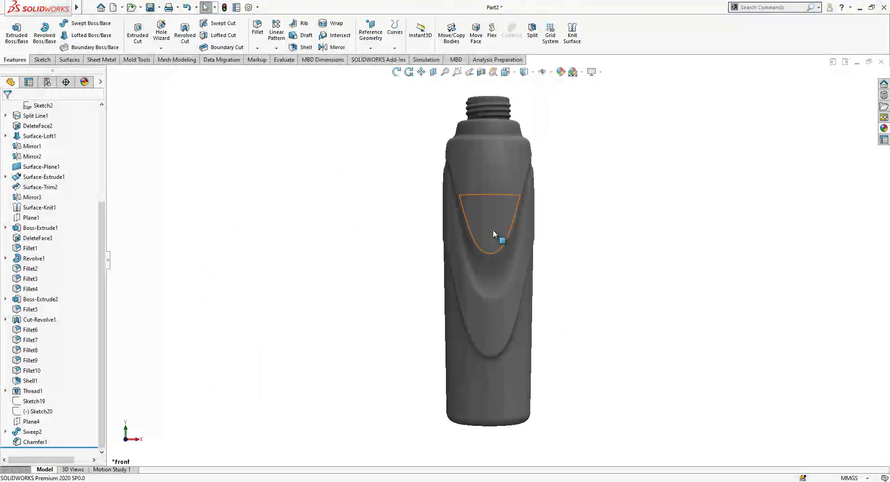
pyautogui.scroll(-2, 546, 201)
pyautogui.scroll(2, 557, 237)
pyautogui.scroll(-1, 552, 244)
pyautogui.moveTo(547, 248); pyautogui.dragTo(729, 257, button='middle')
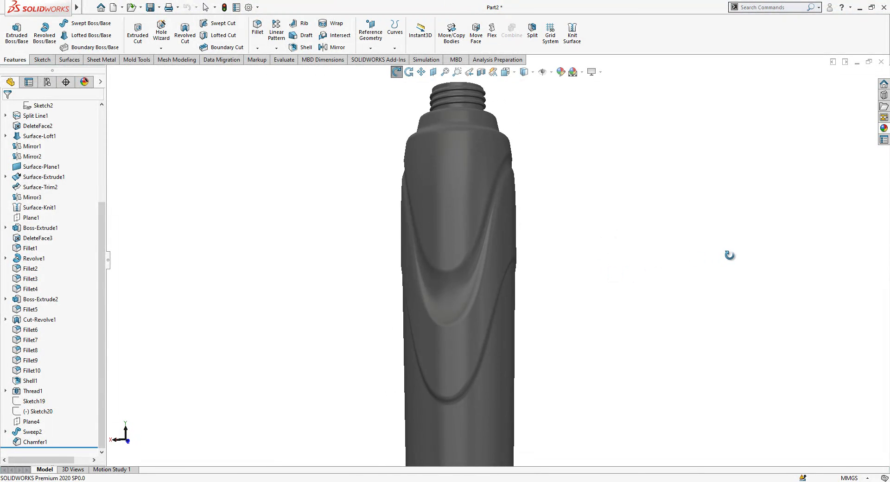
pyautogui.scroll(1, 635, 259)
pyautogui.moveTo(636, 259); pyautogui.dragTo(616, 312, button='middle')
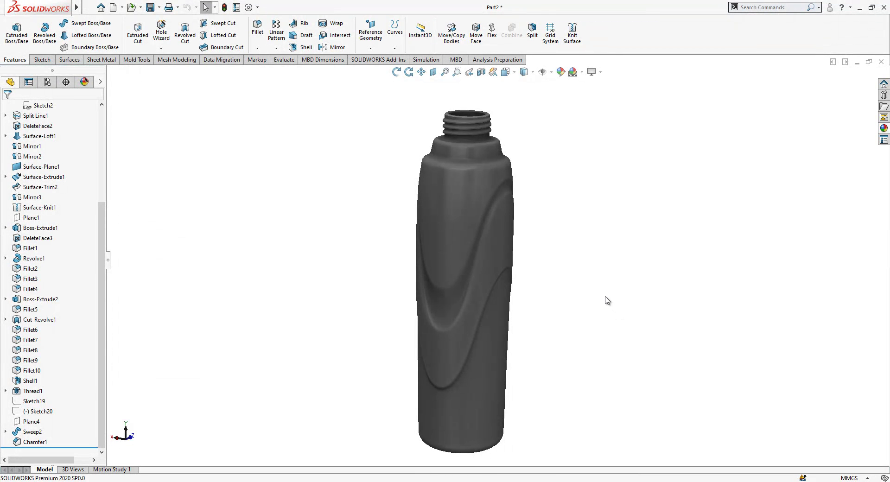